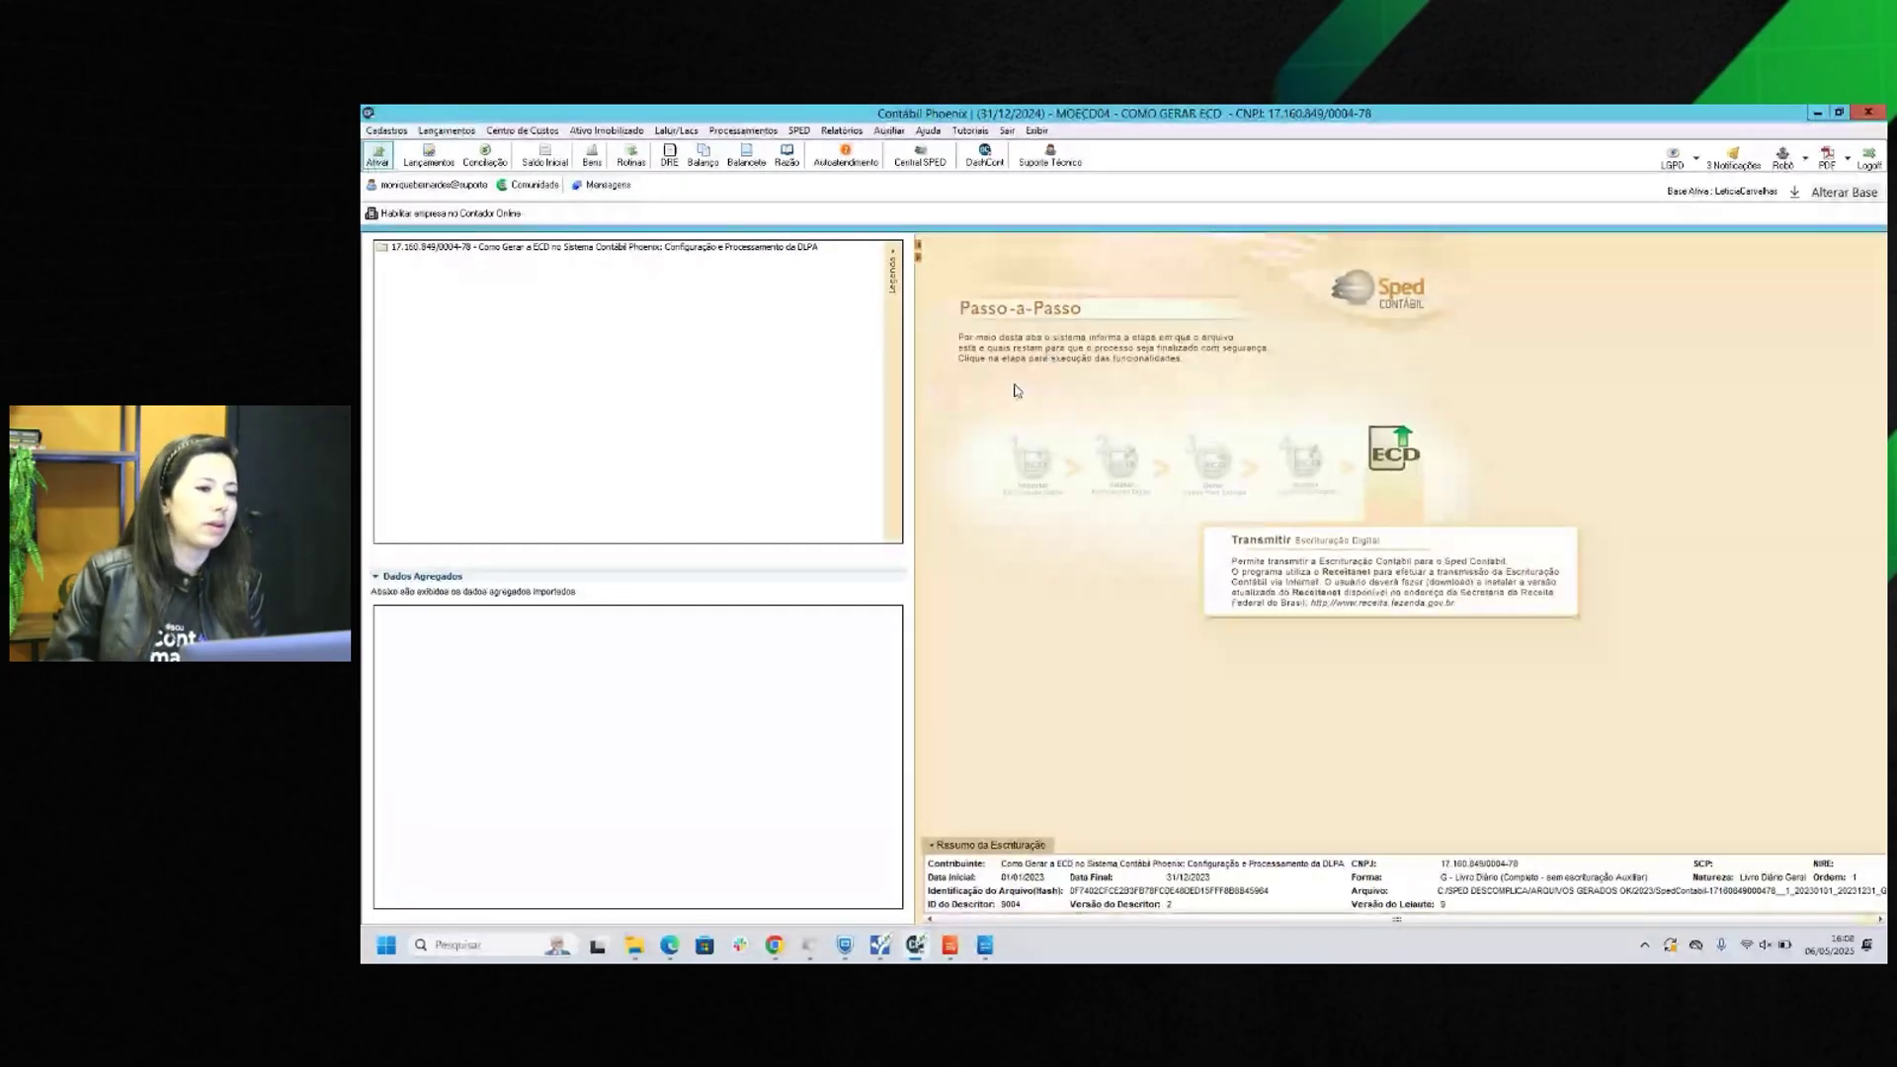
Open the active company's registration record for editing.
click(387, 131)
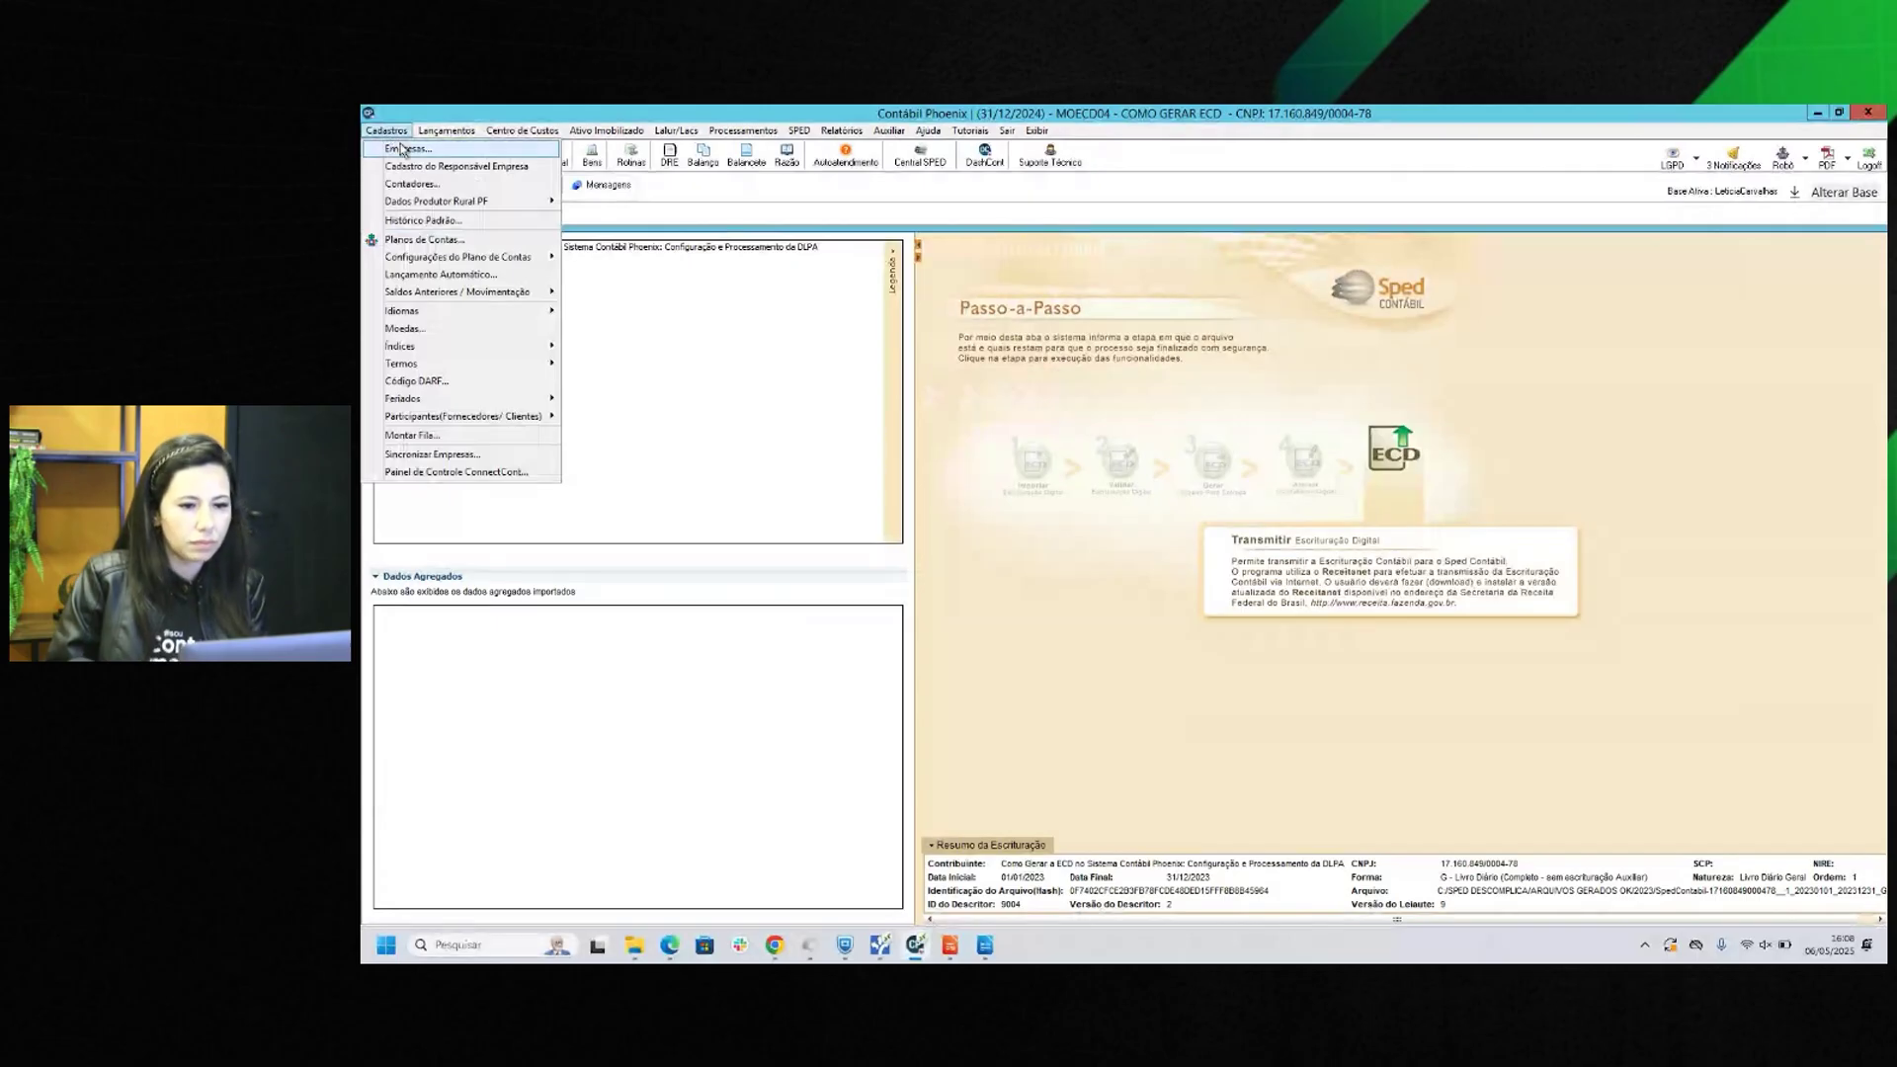
click(403, 149)
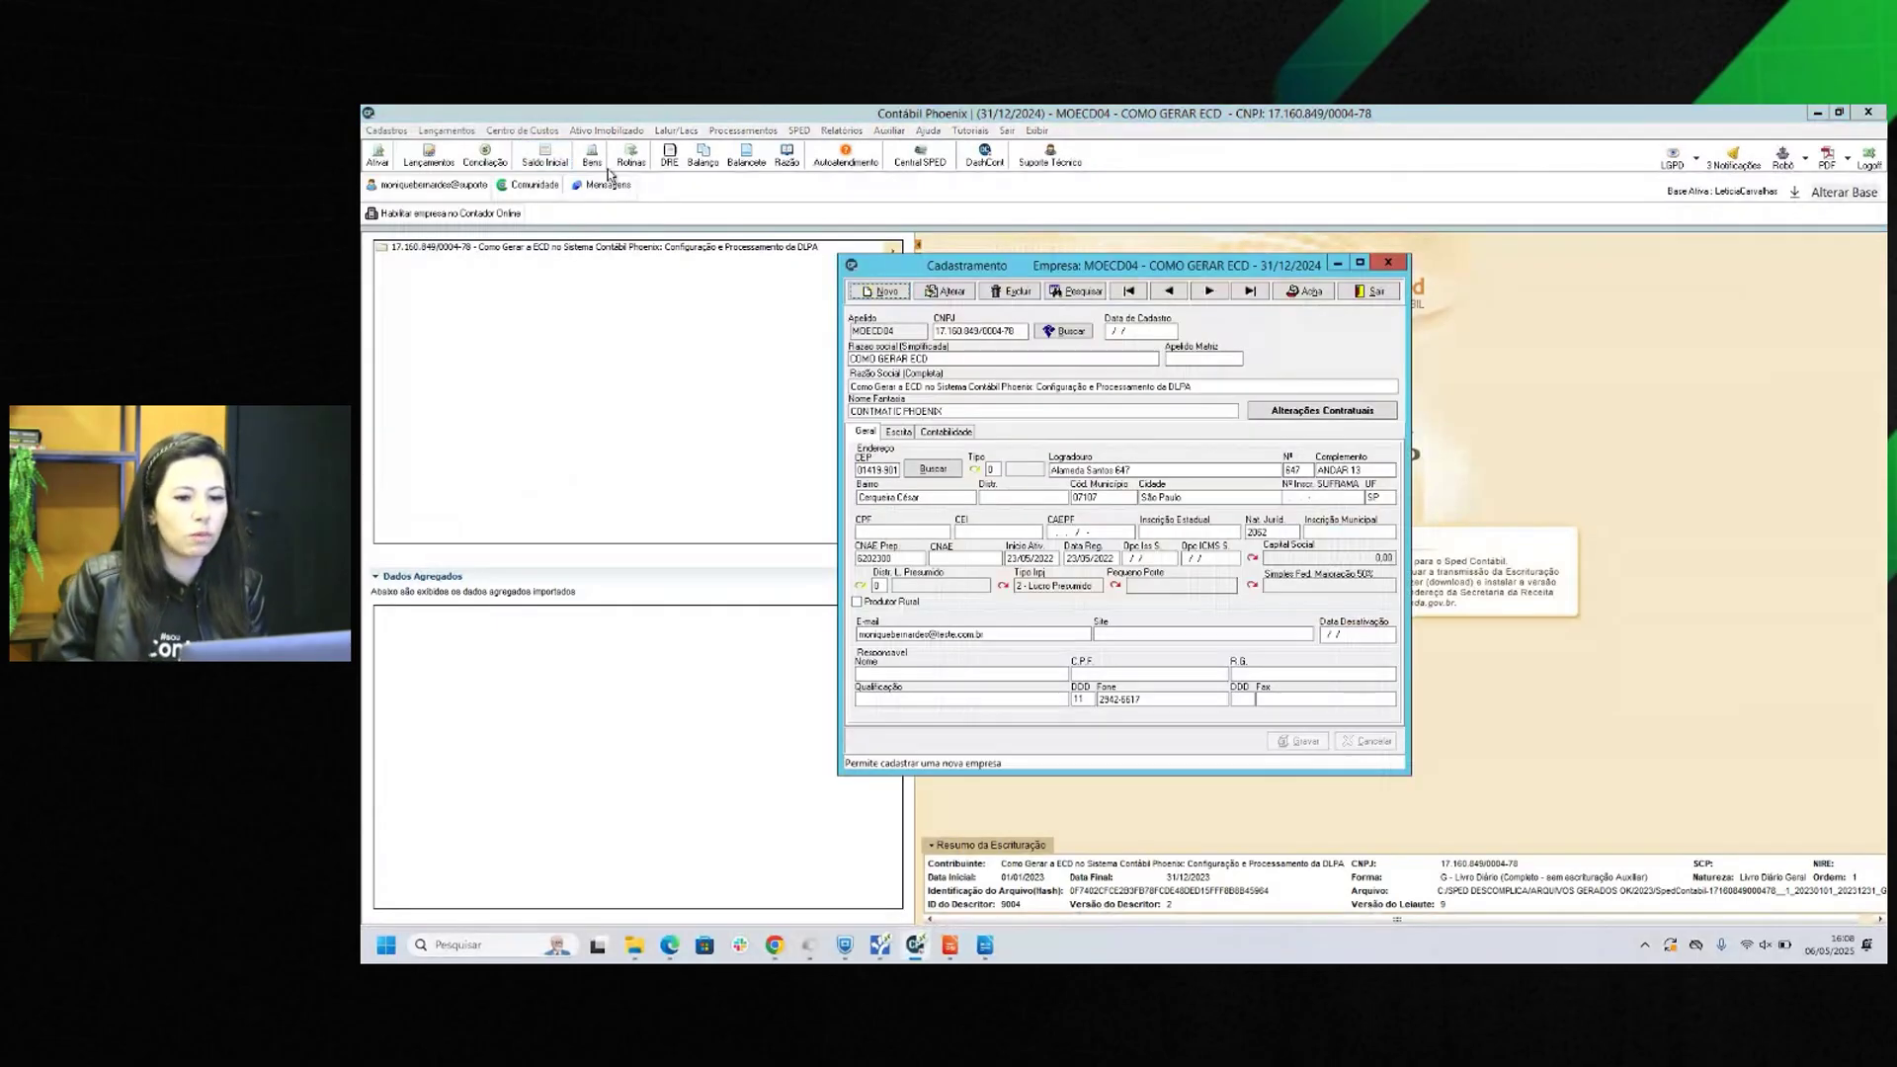
click(944, 291)
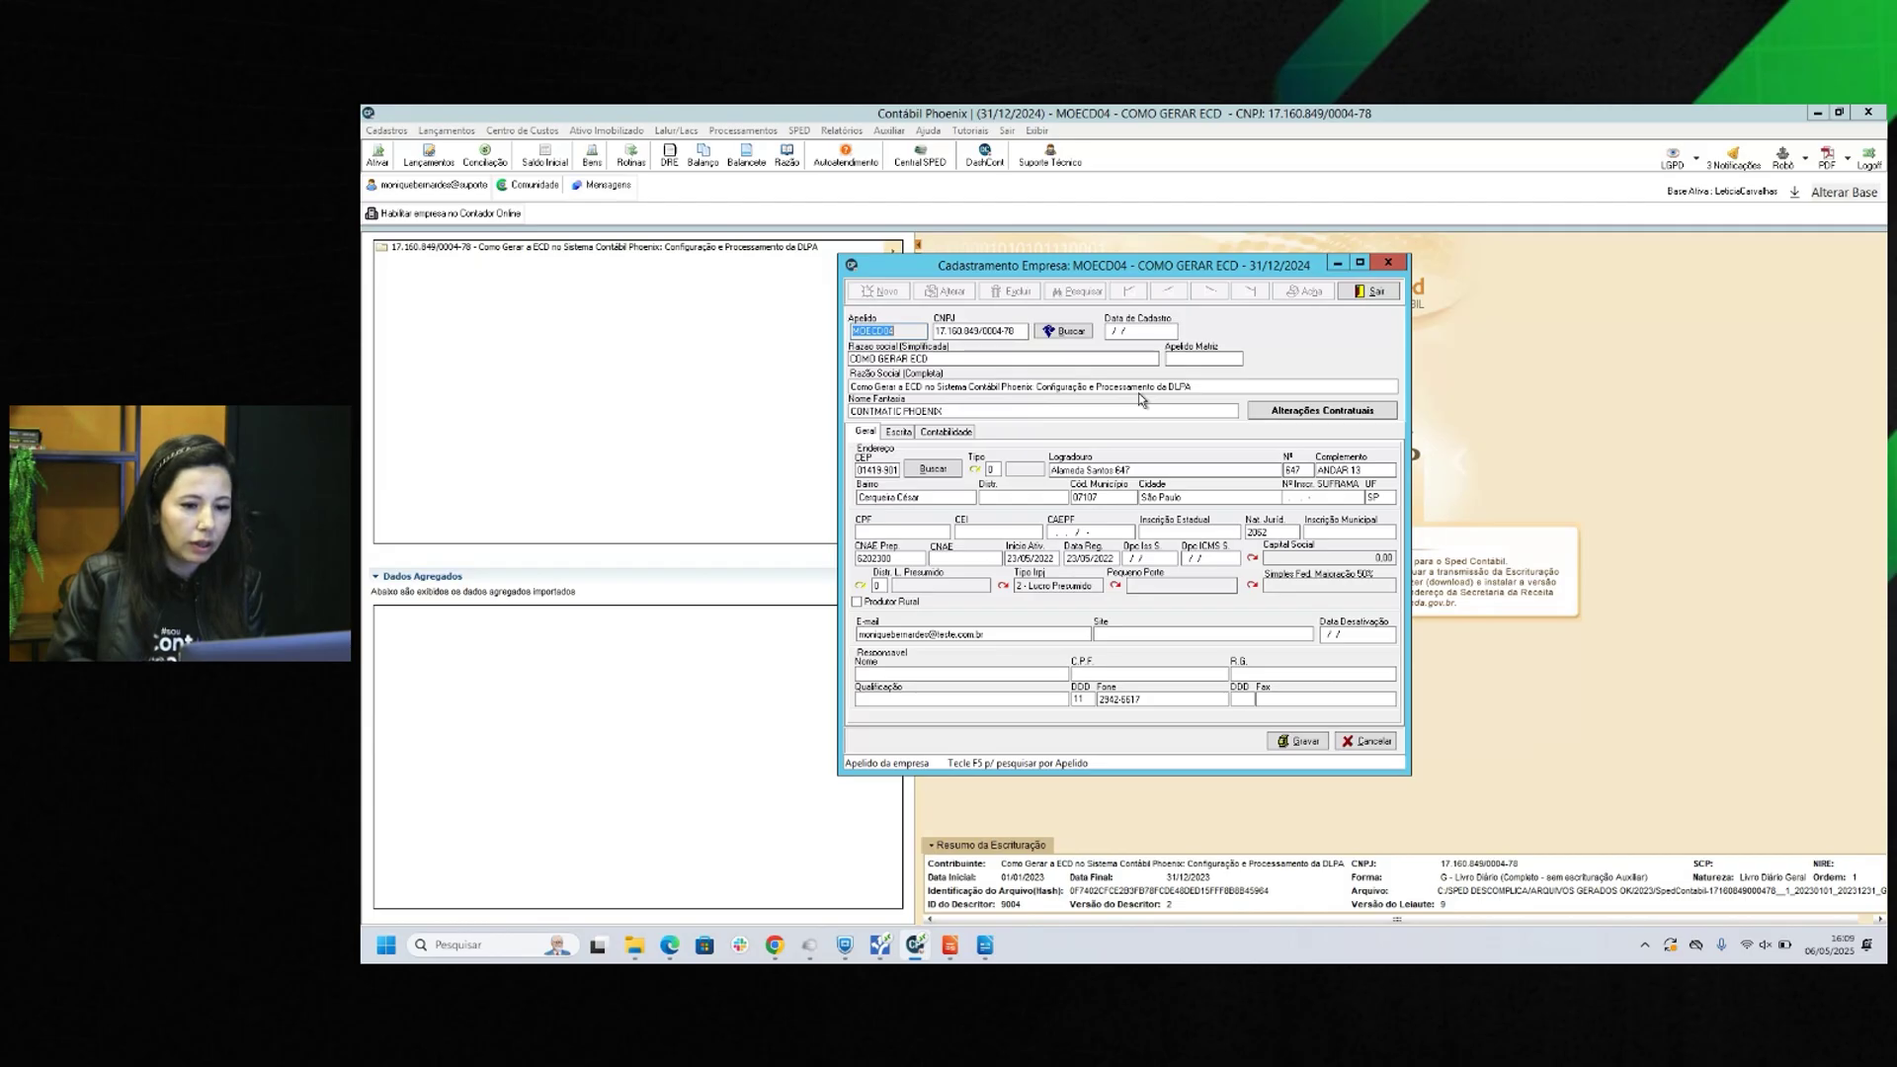
click(1109, 497)
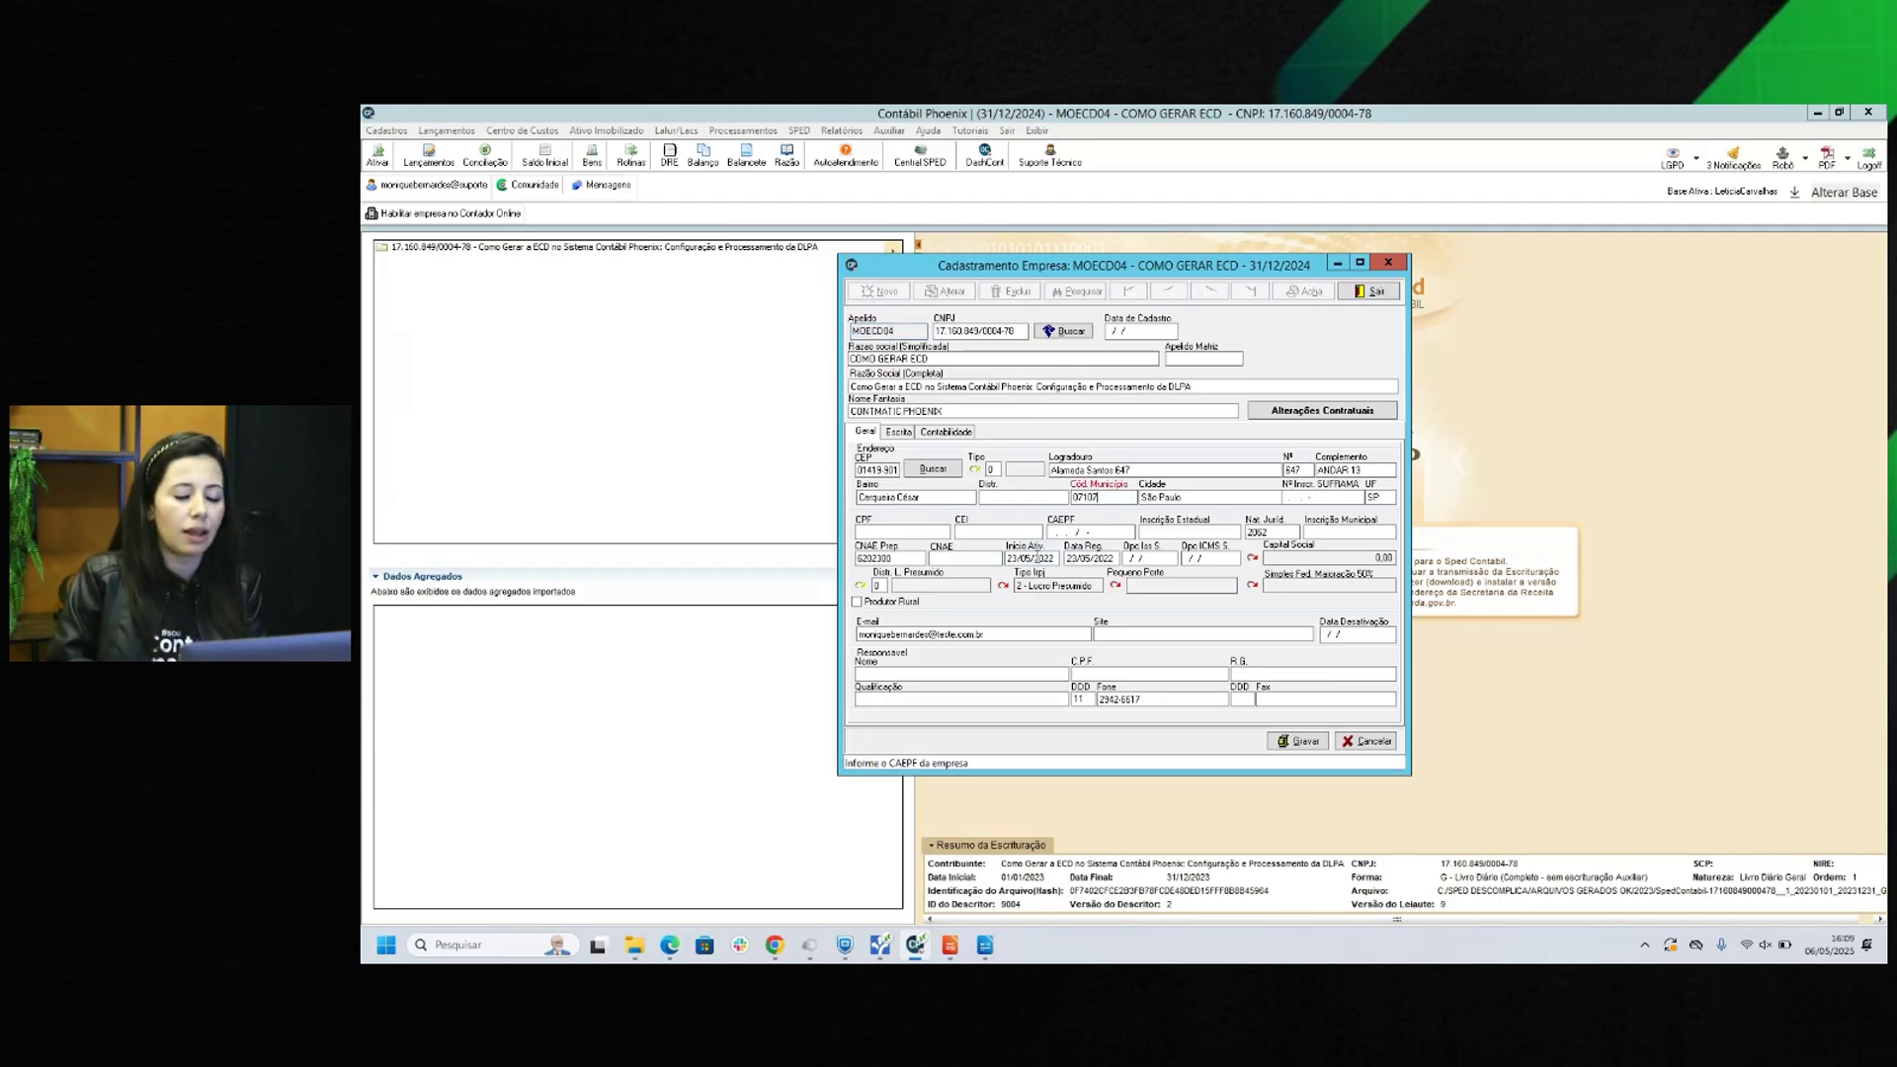
In the company's Tipo IRPJ entry dated 01/01/2023, choose the regime 2 - Competência and close the entry.
click(1004, 586)
click(1012, 496)
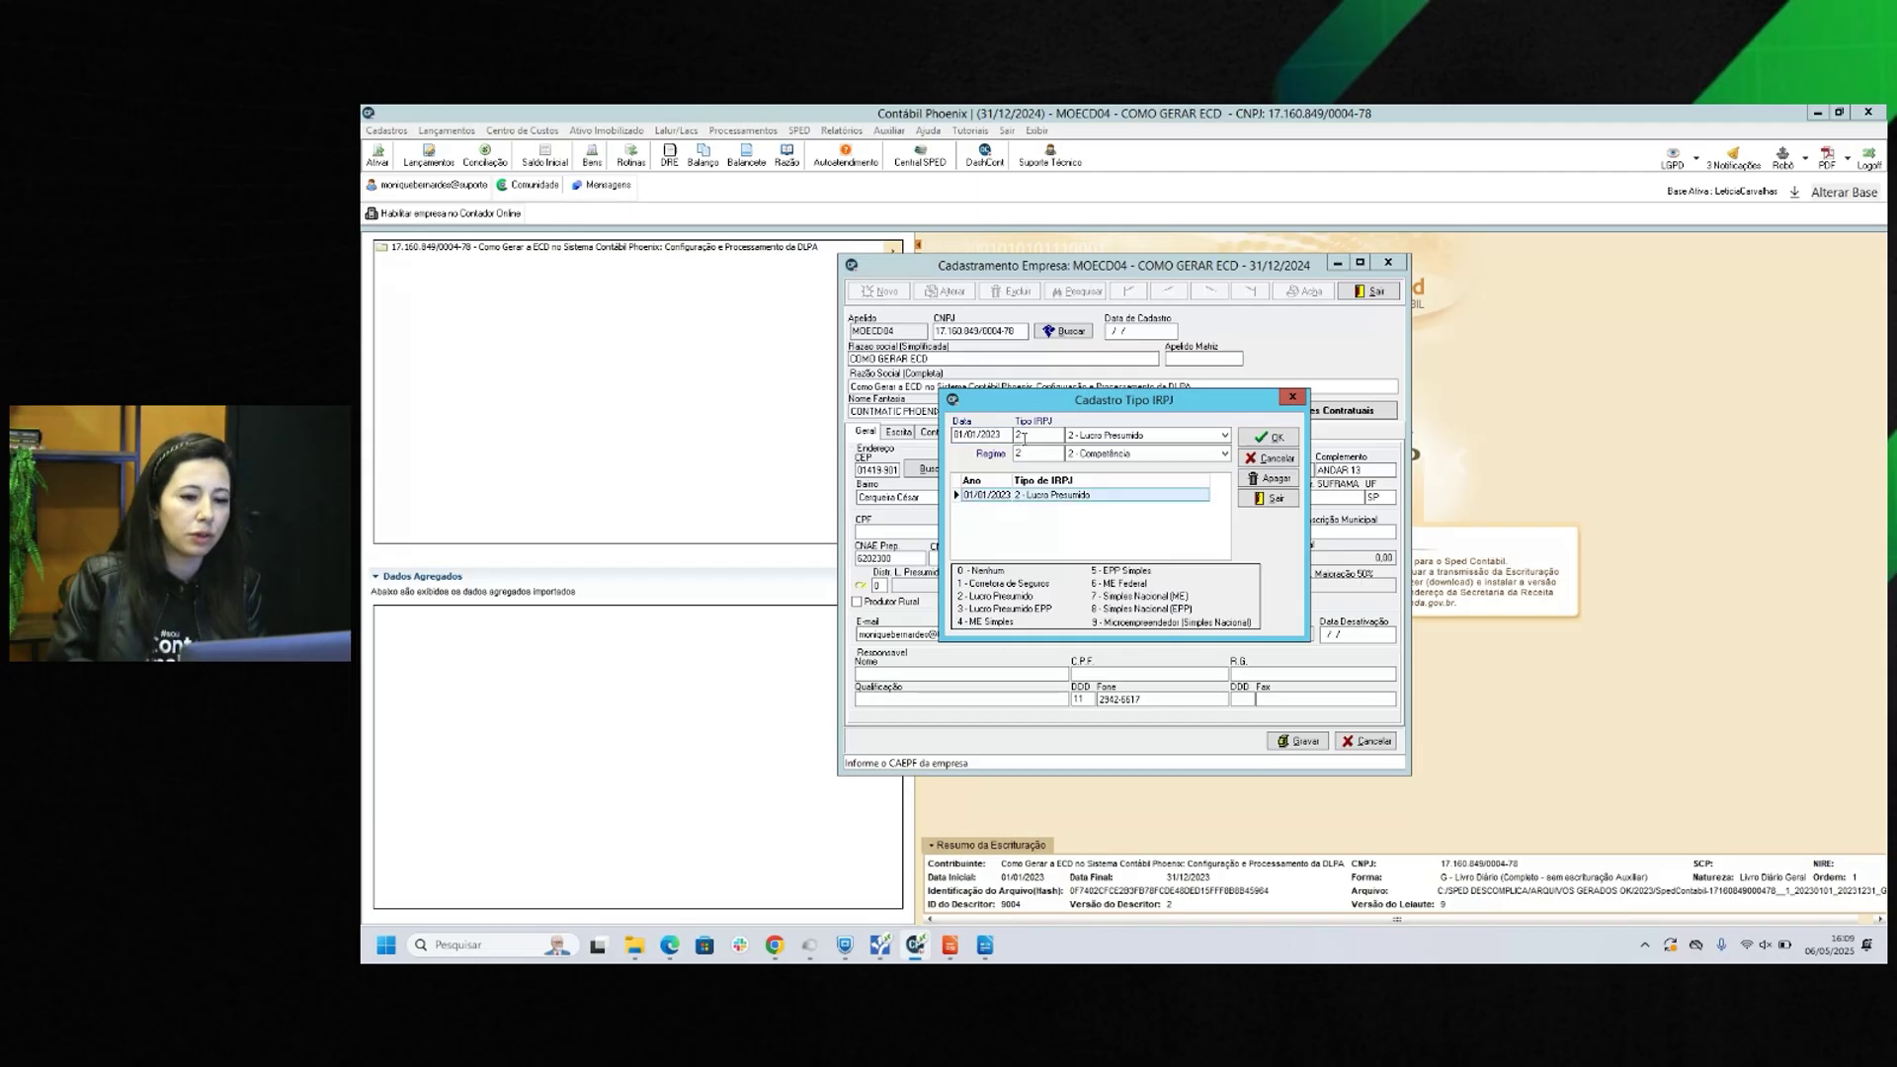
click(1072, 456)
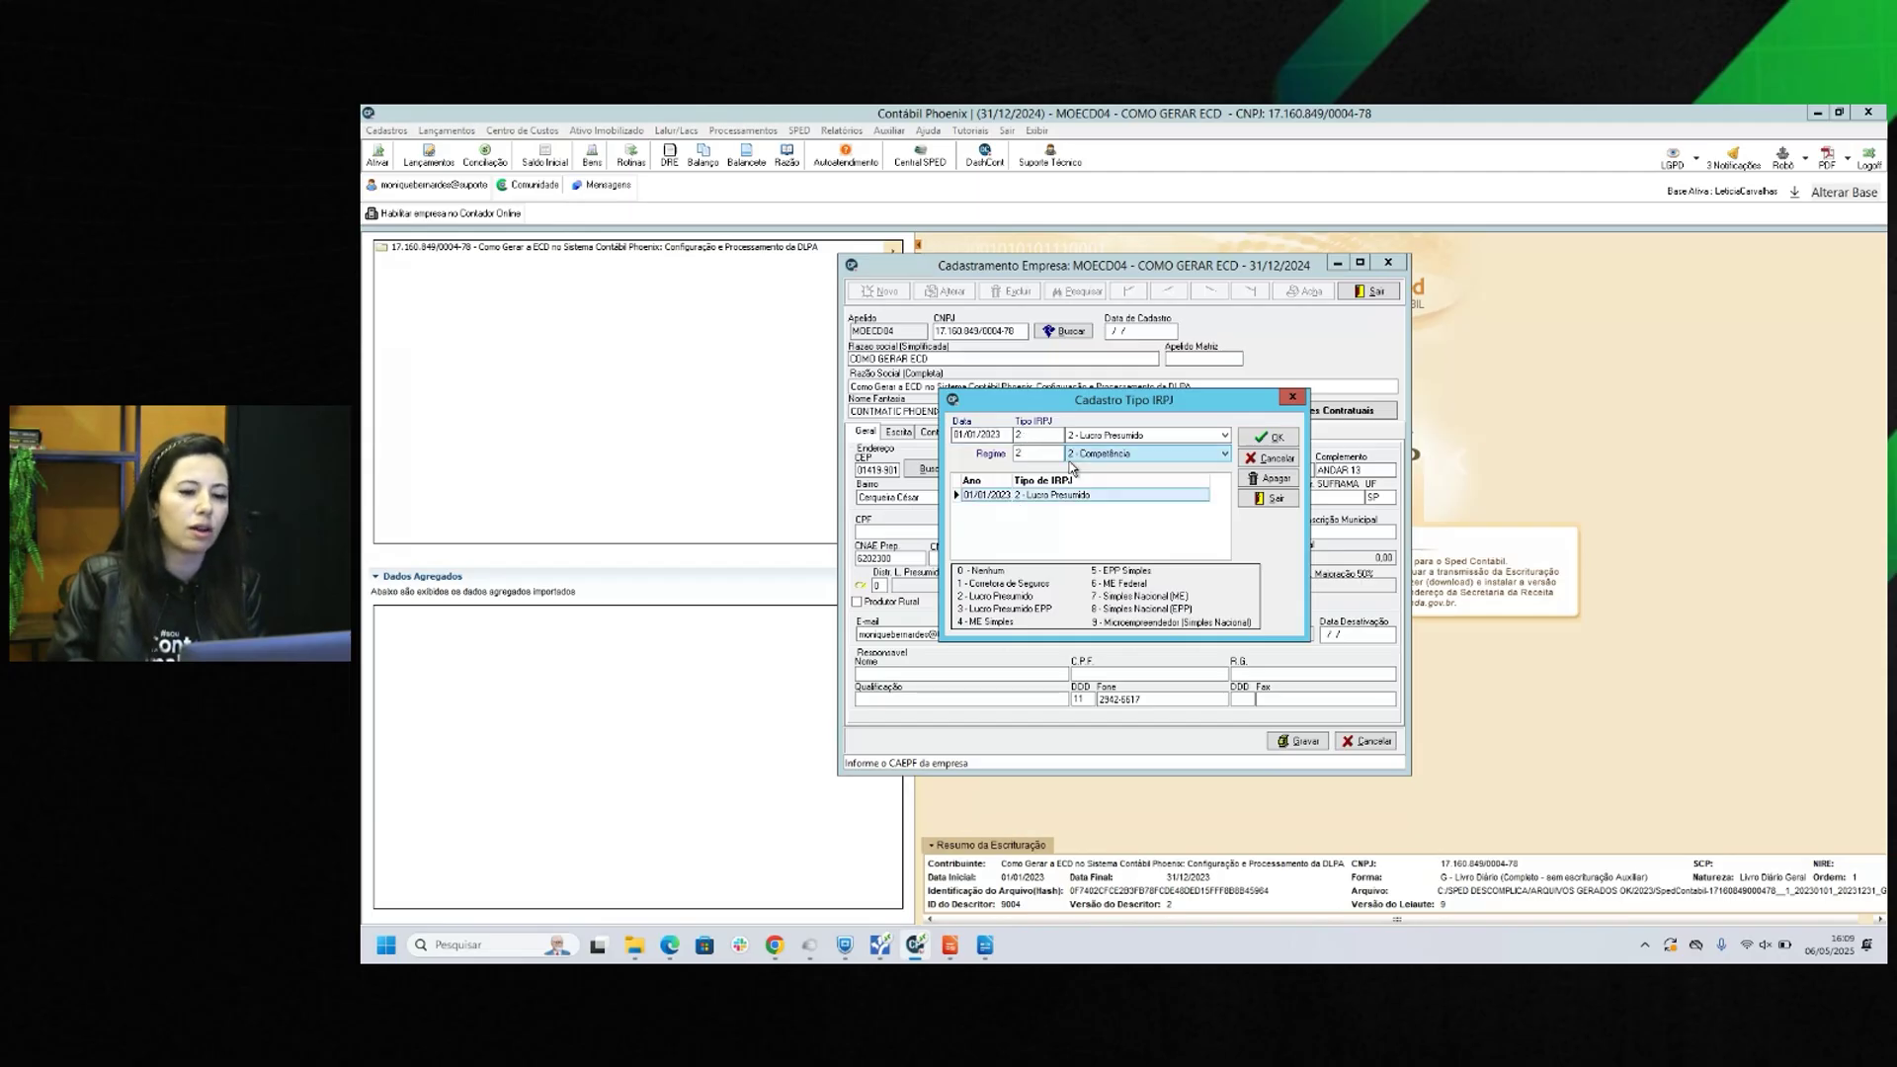
click(1019, 455)
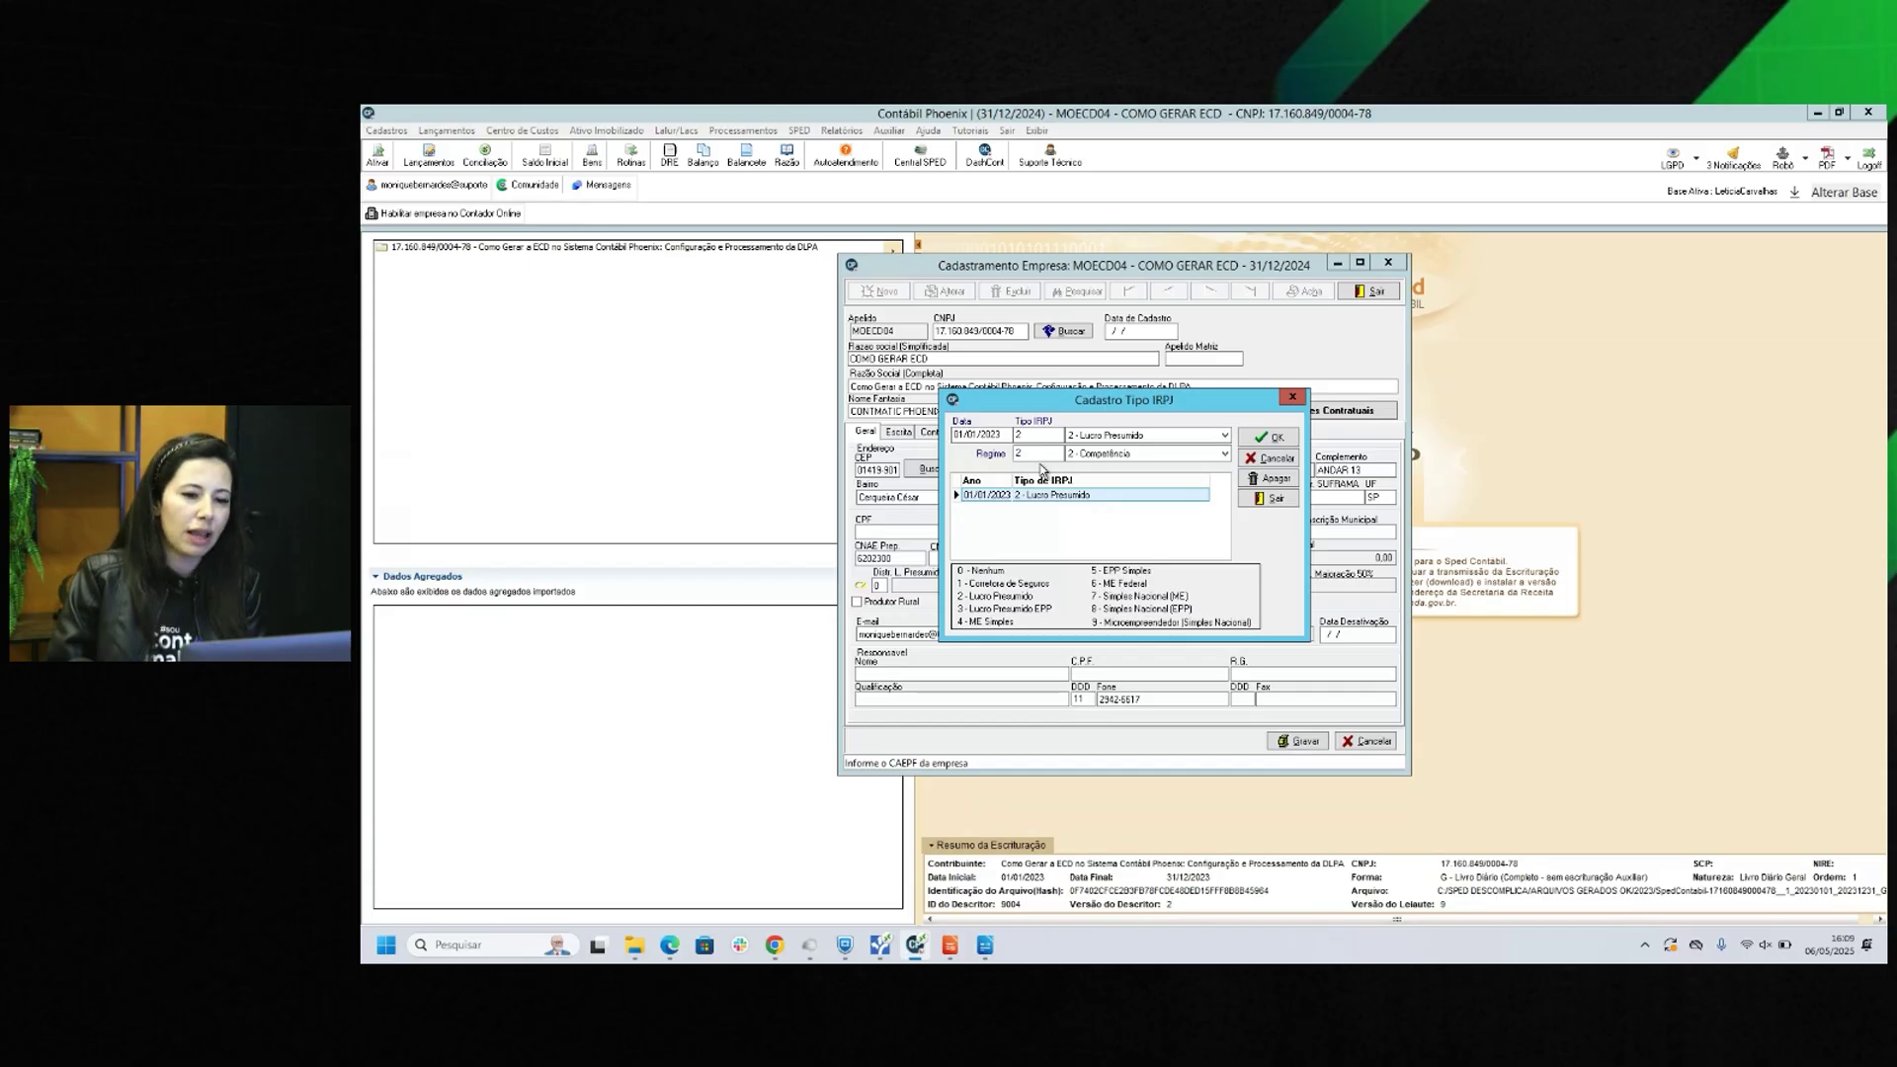
click(1092, 455)
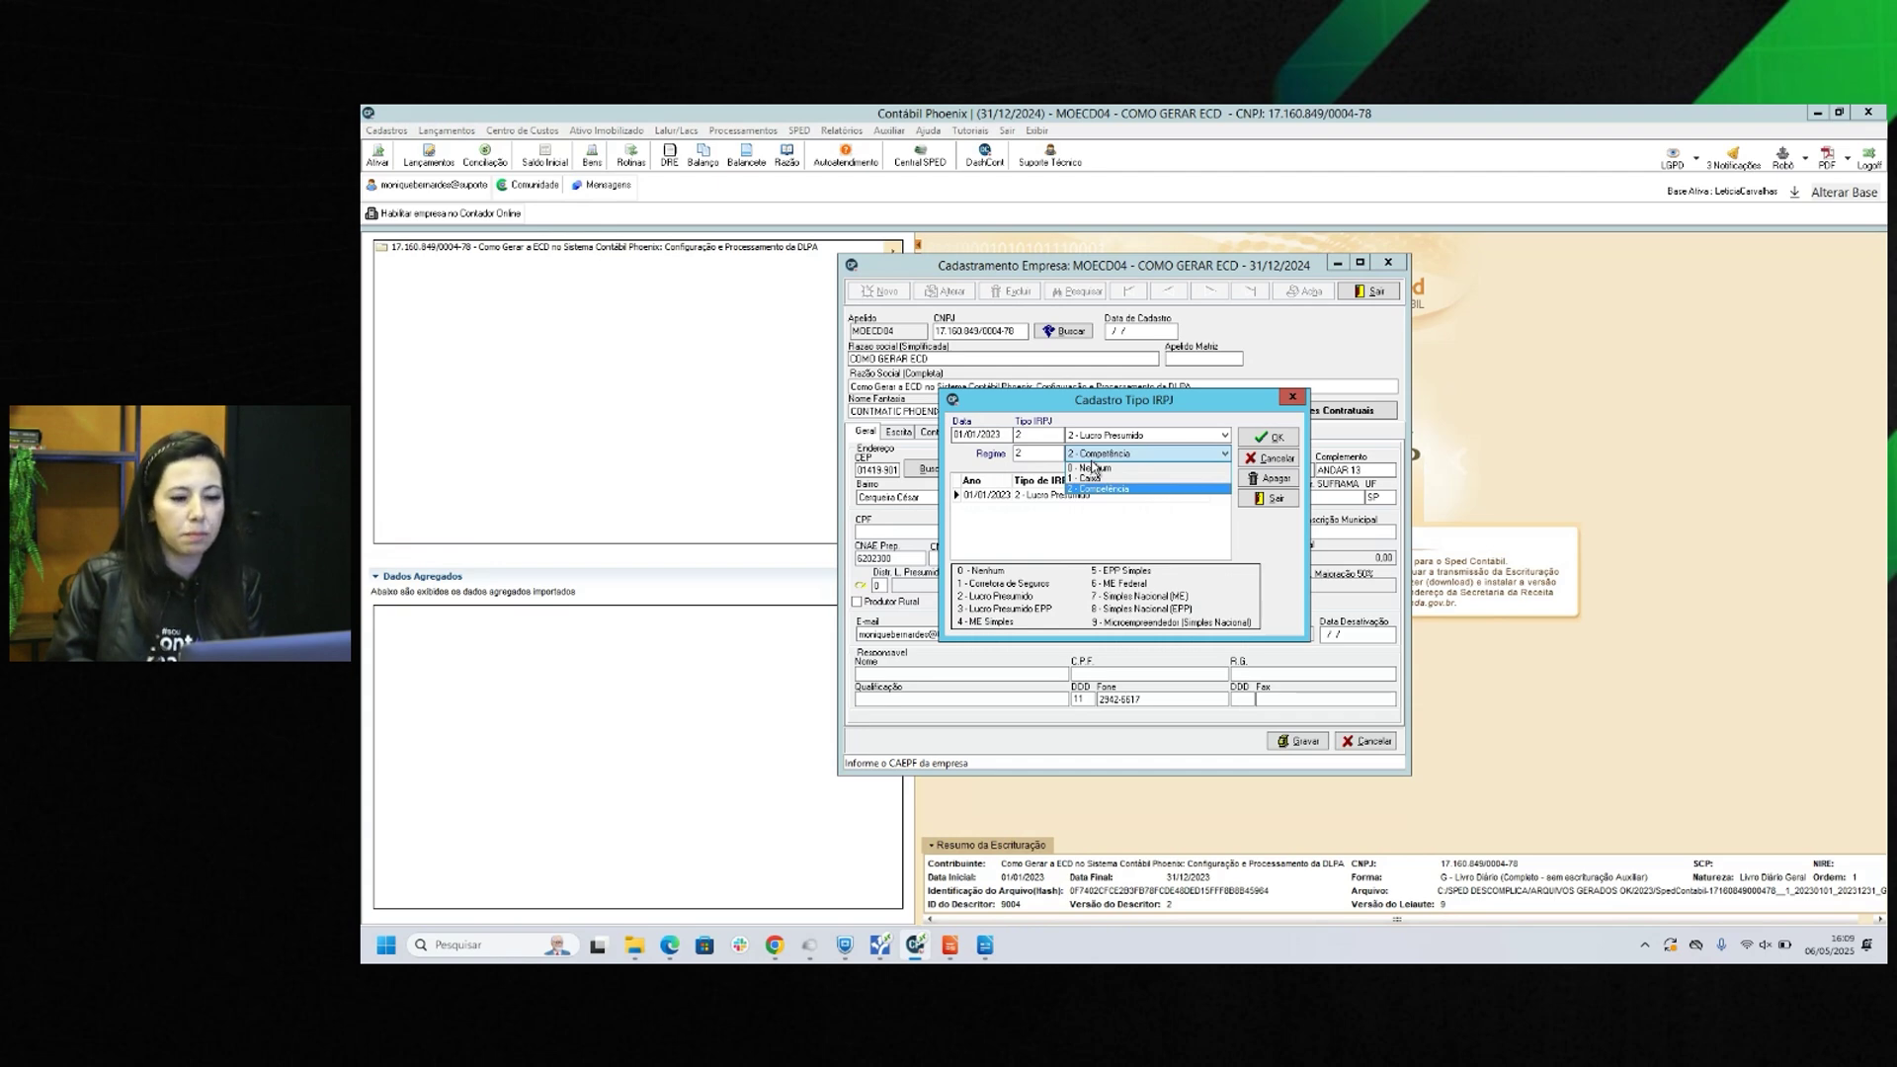
click(1147, 488)
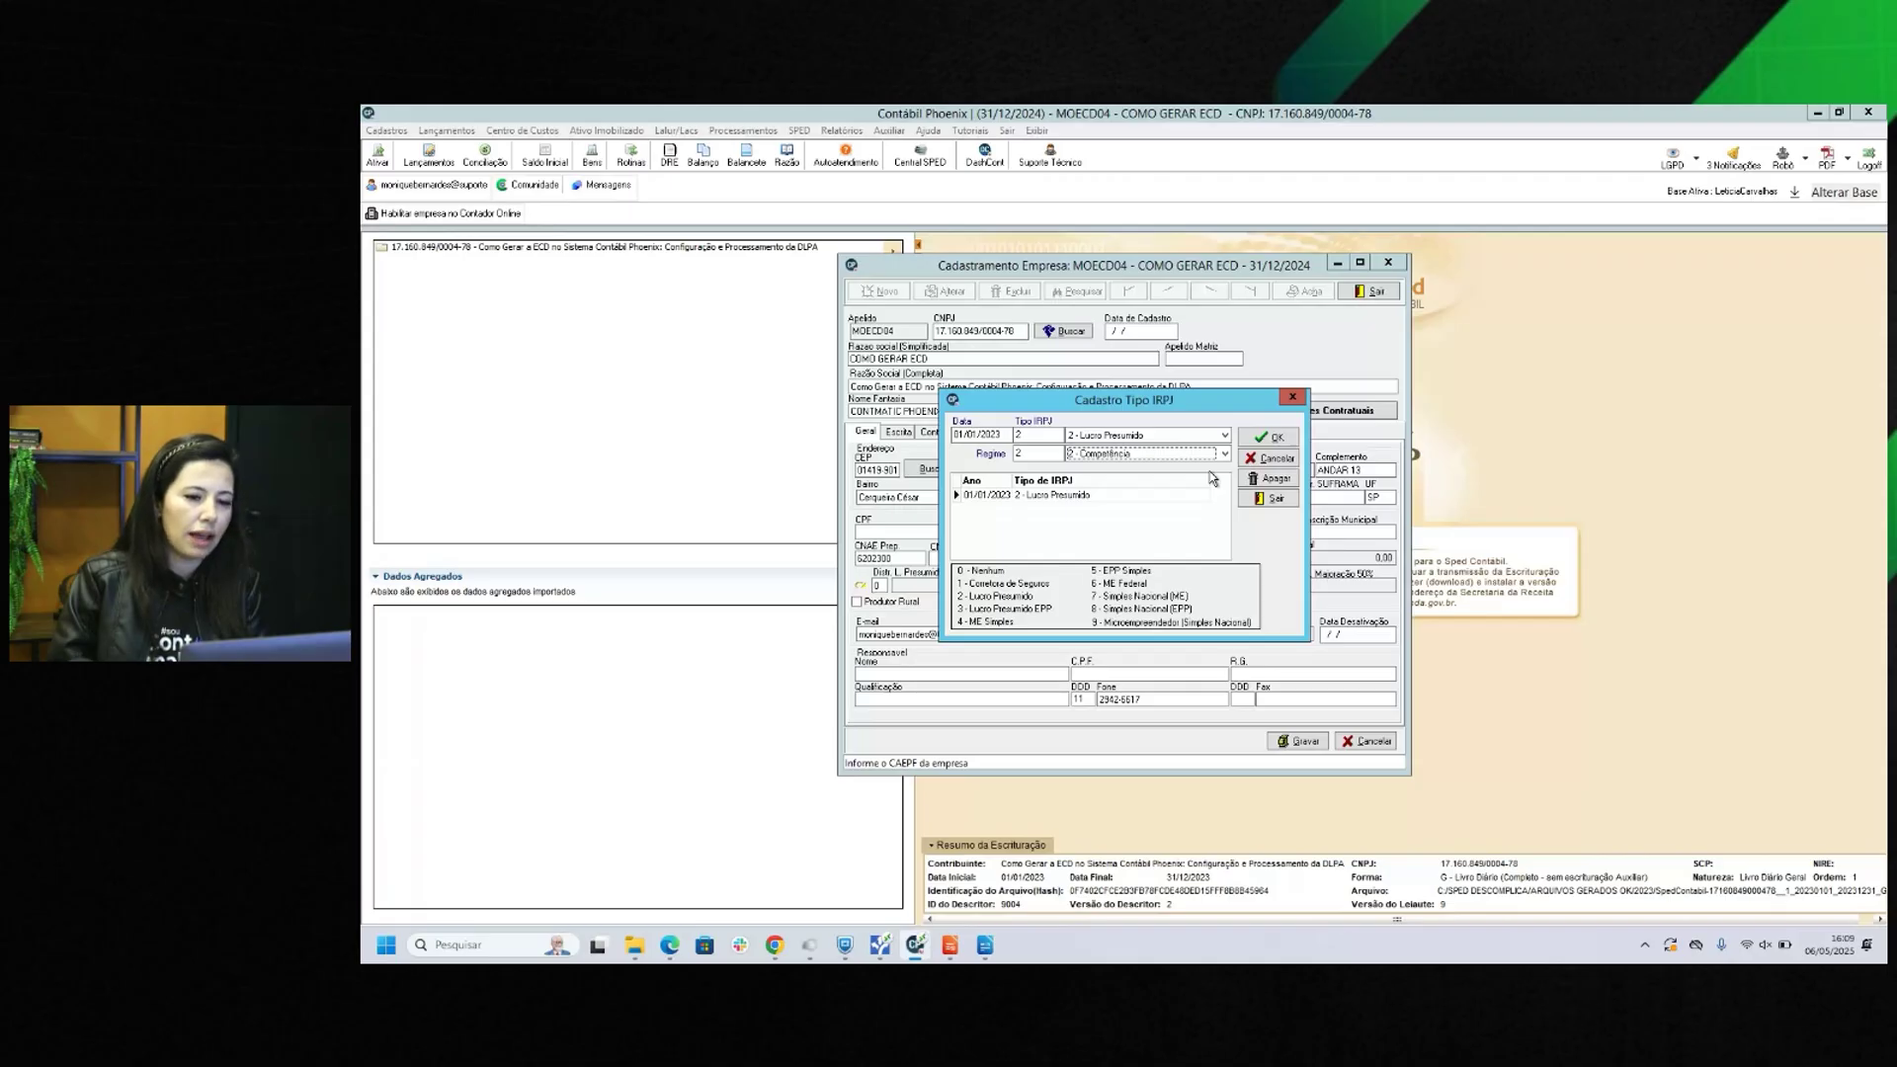
key(Return)
Set Tipo Caixa to 2 - Contabilidade in the company's Escrita data.
click(898, 431)
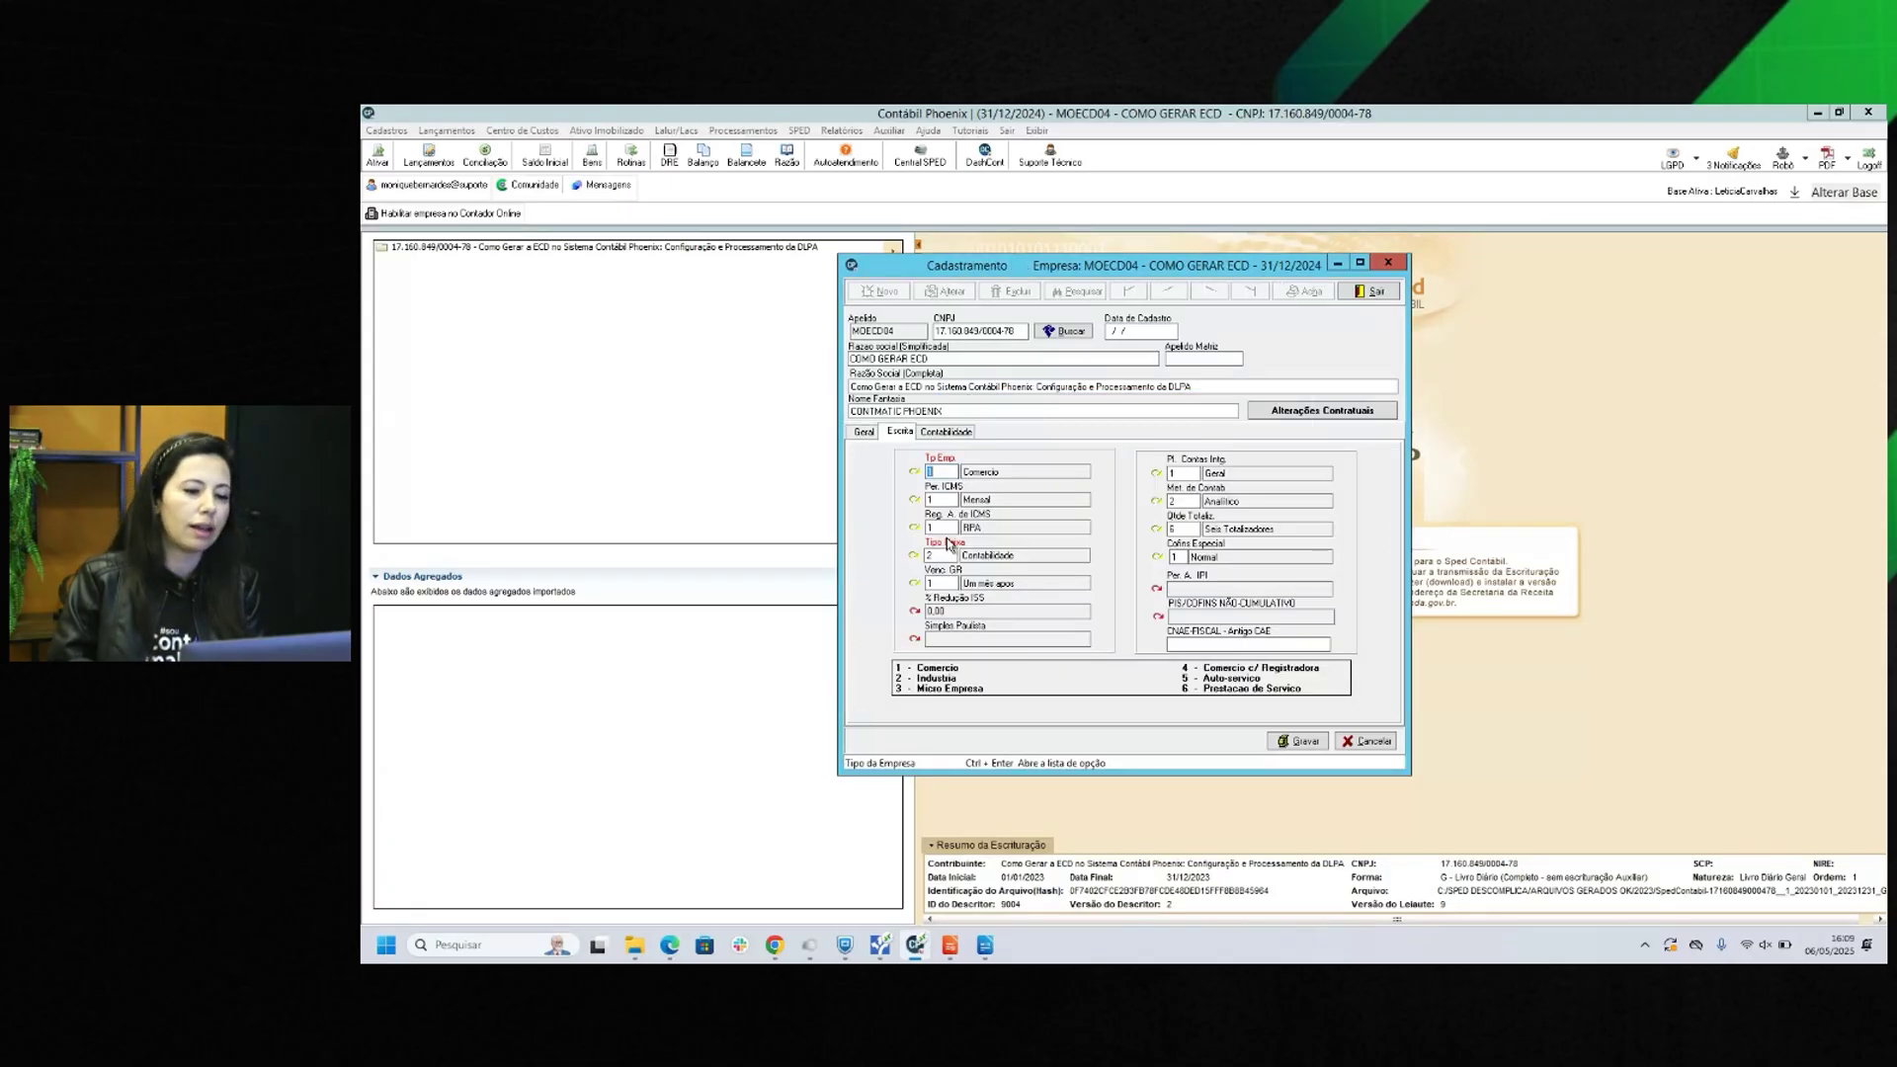
click(951, 556)
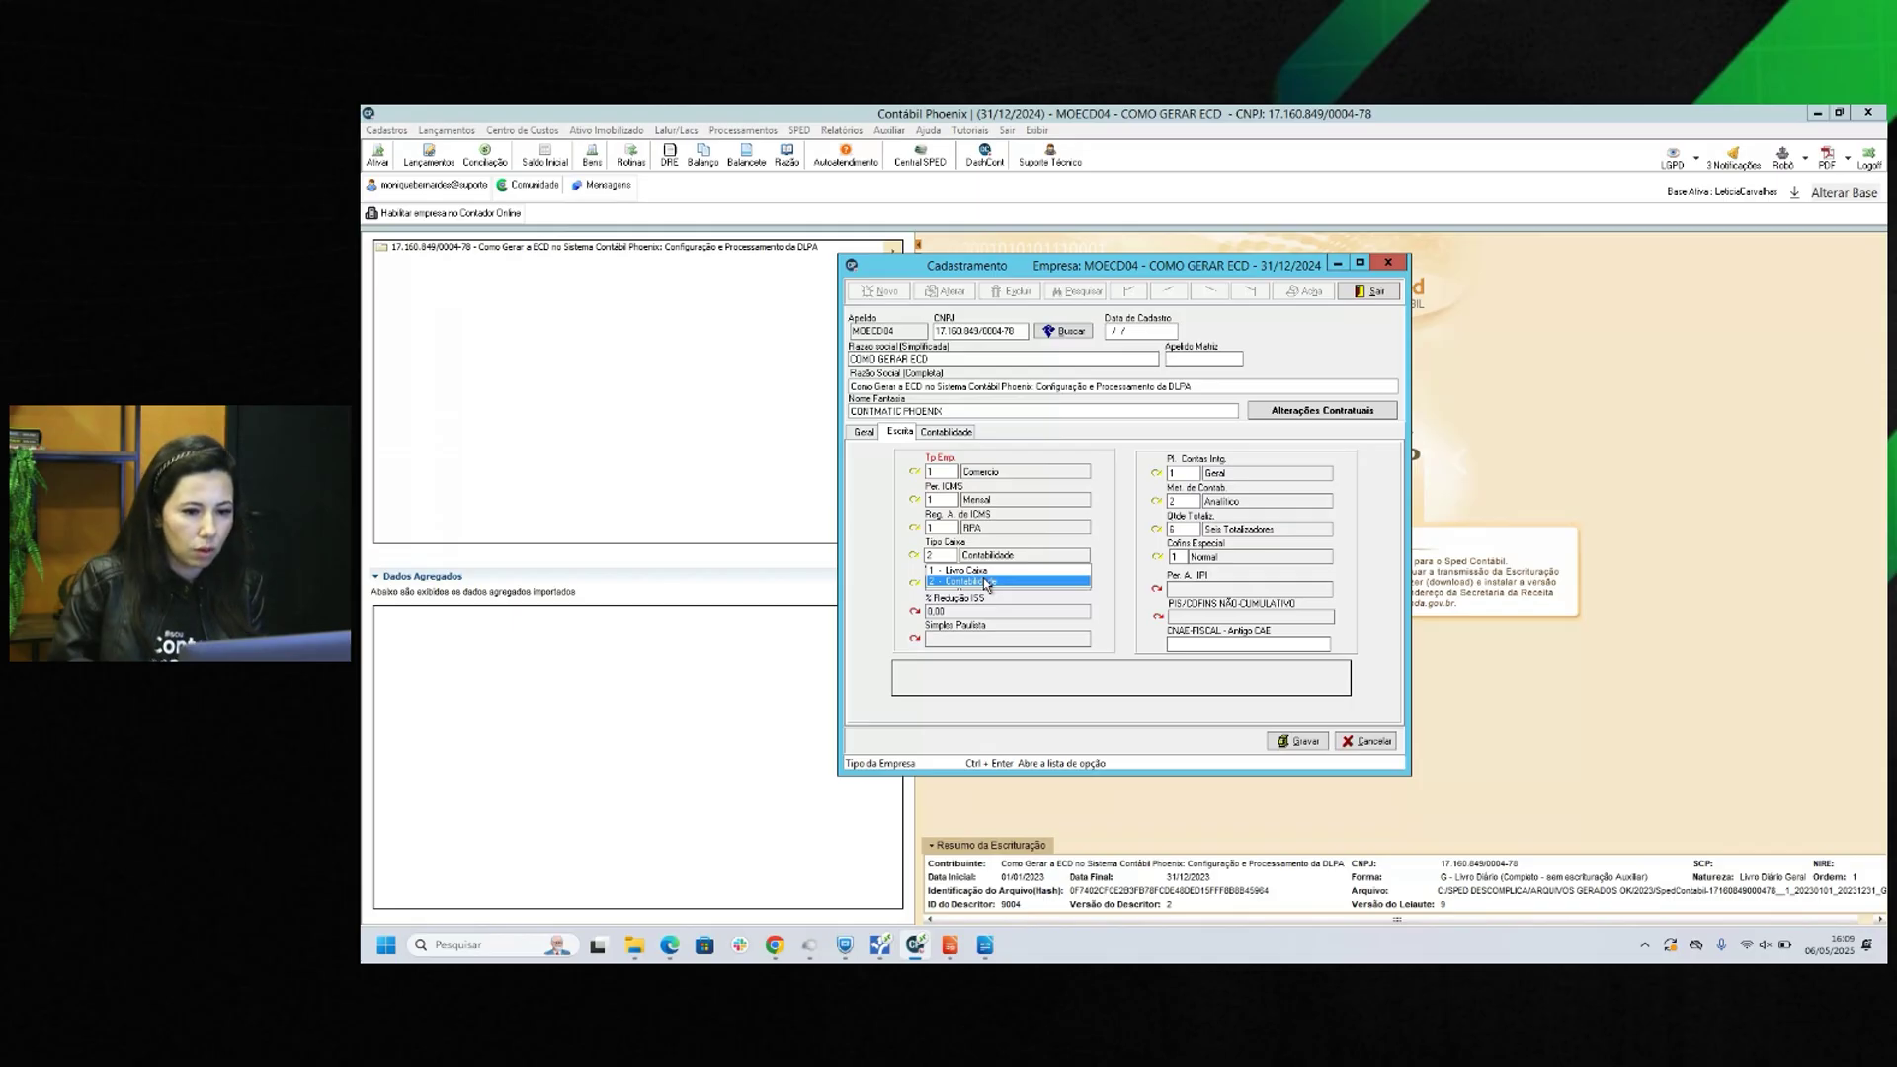
click(985, 582)
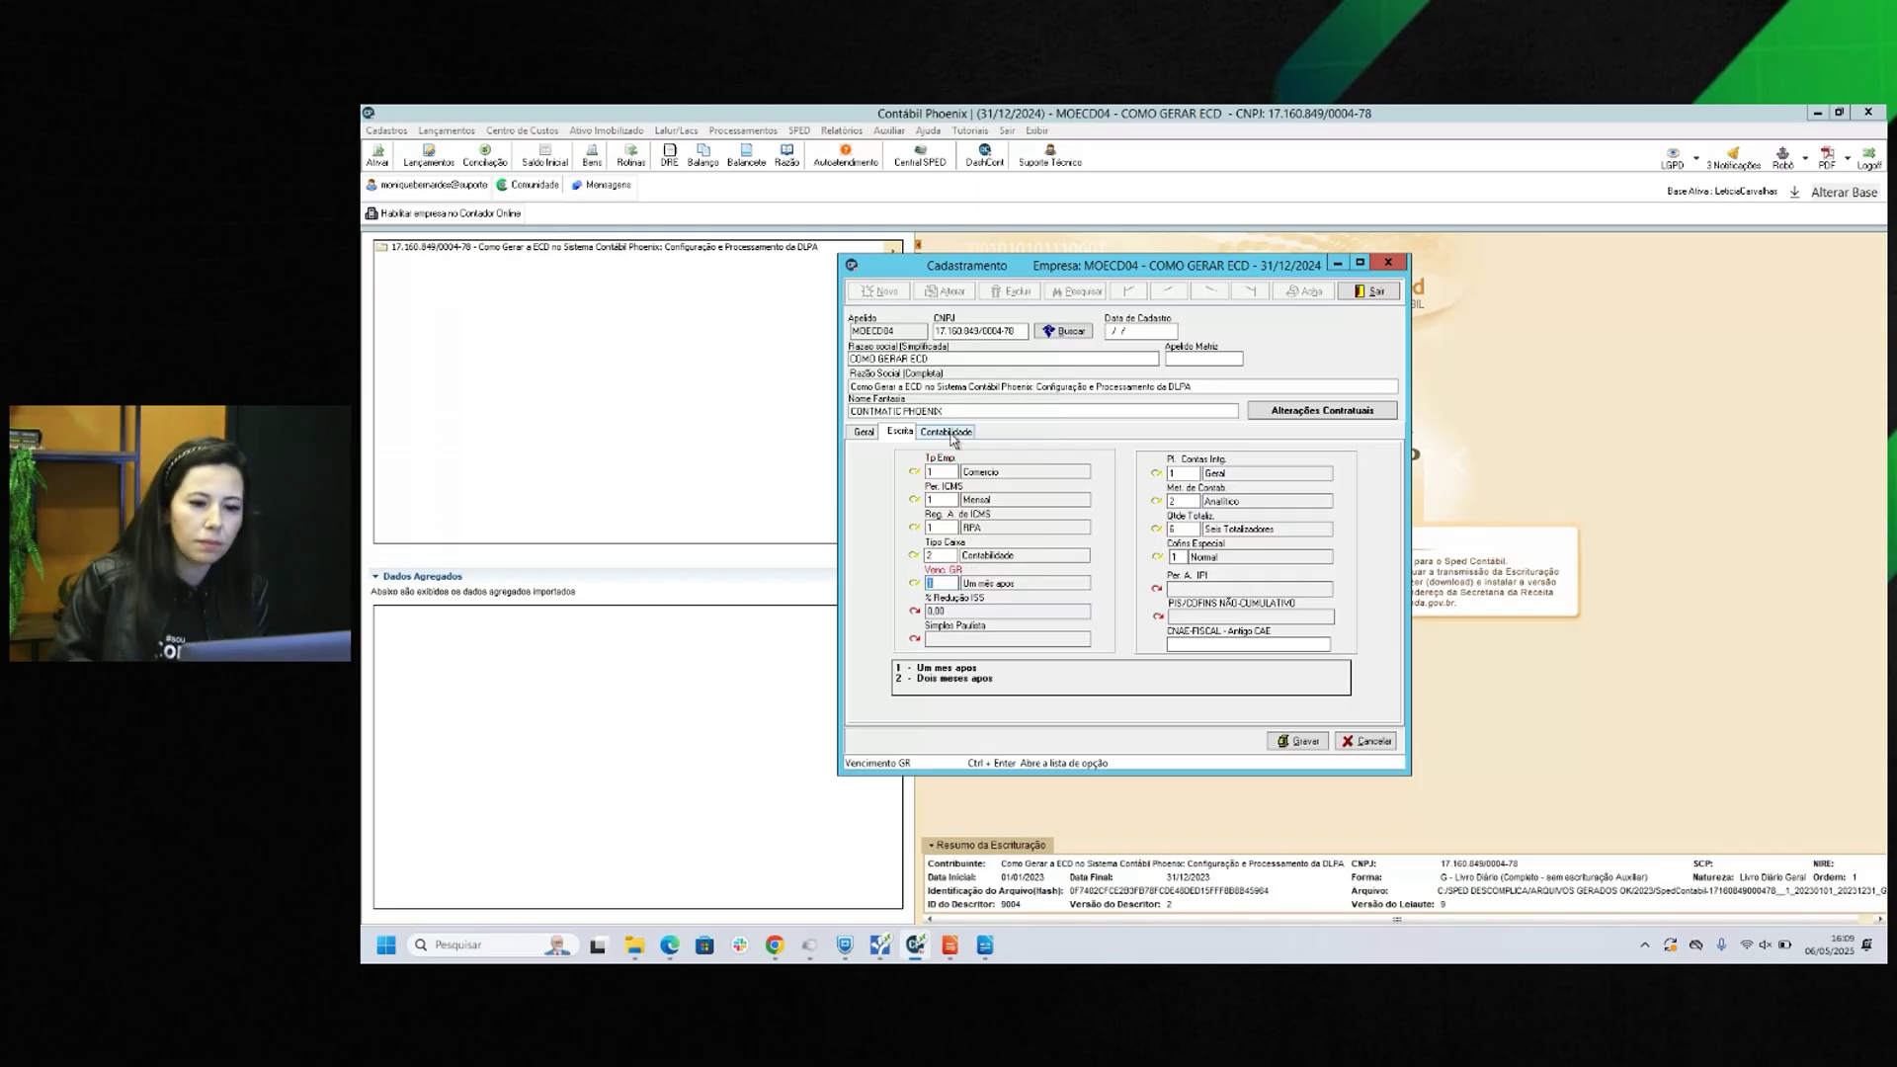
In the company's accounting data, set the Encerramento Contábil of the Lucro Presumido taxation form to Trimestral and close the registration.
click(949, 433)
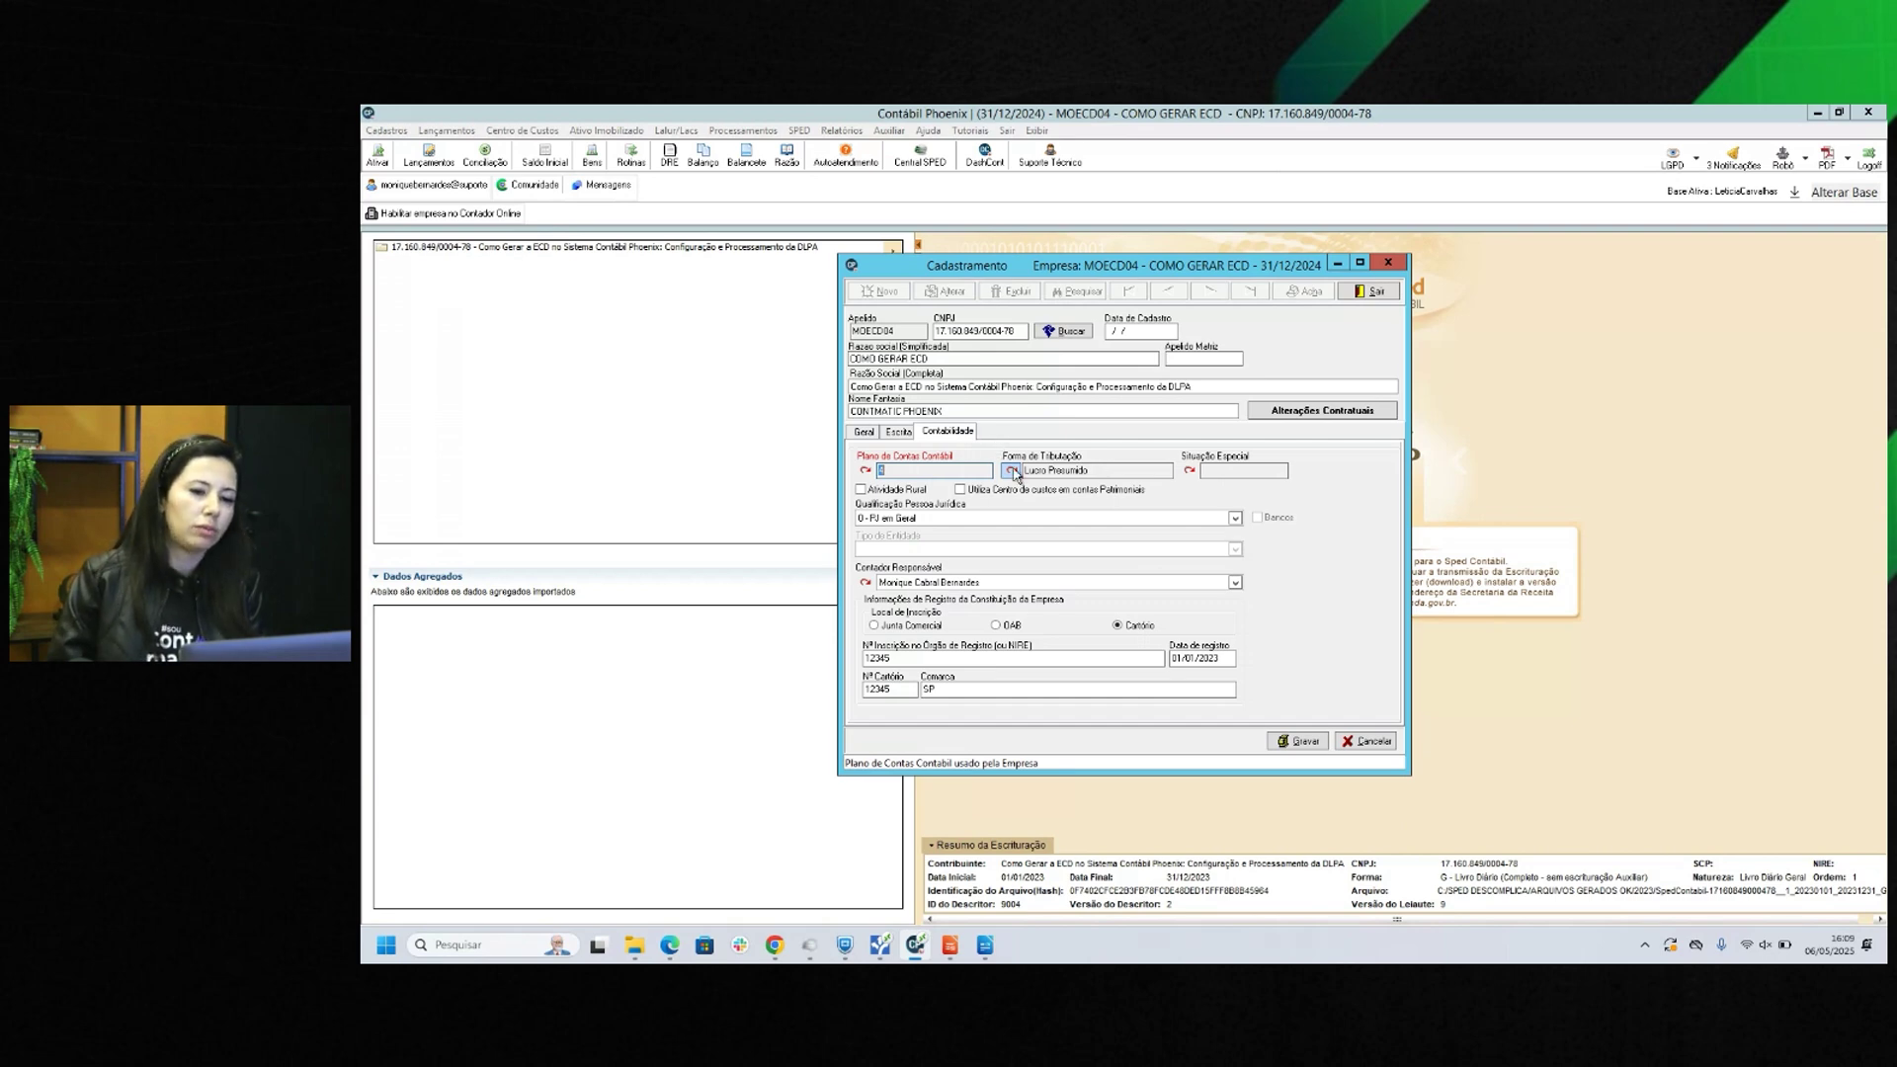
click(1013, 472)
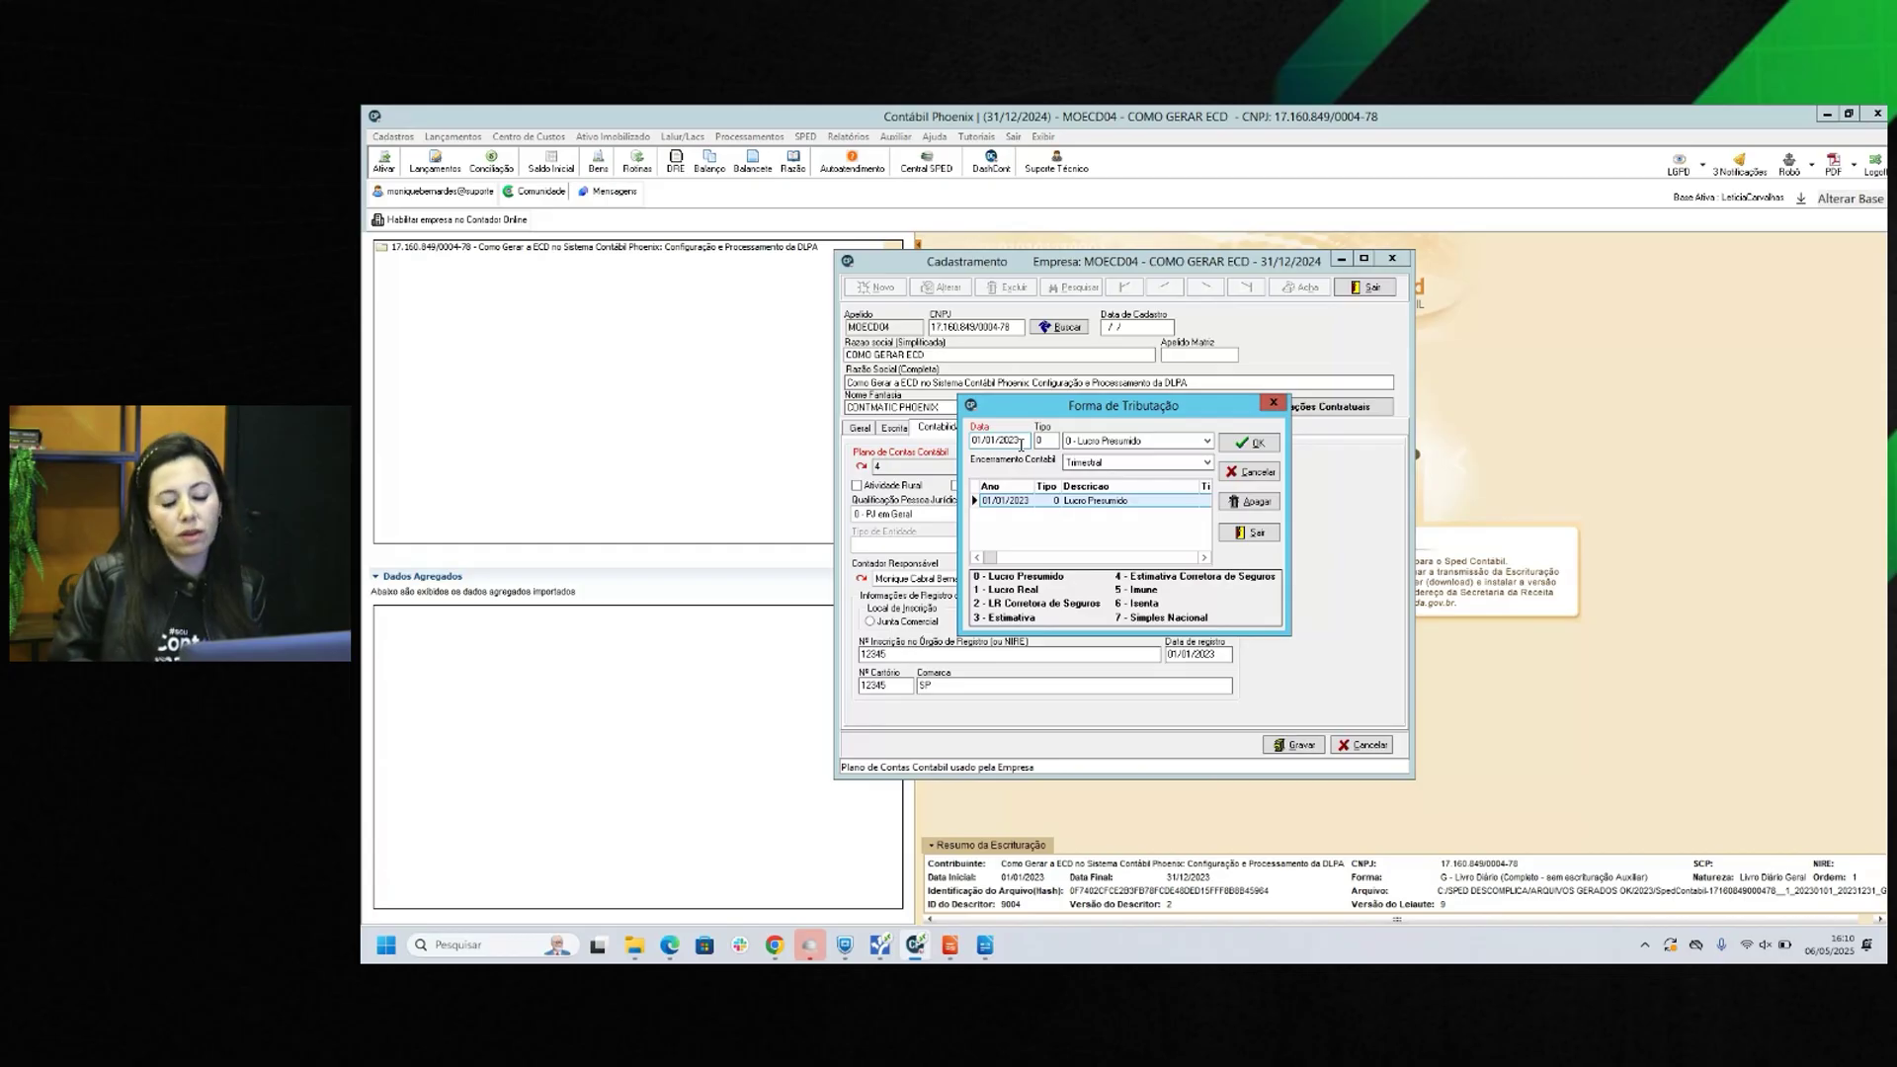
click(1124, 464)
click(1125, 486)
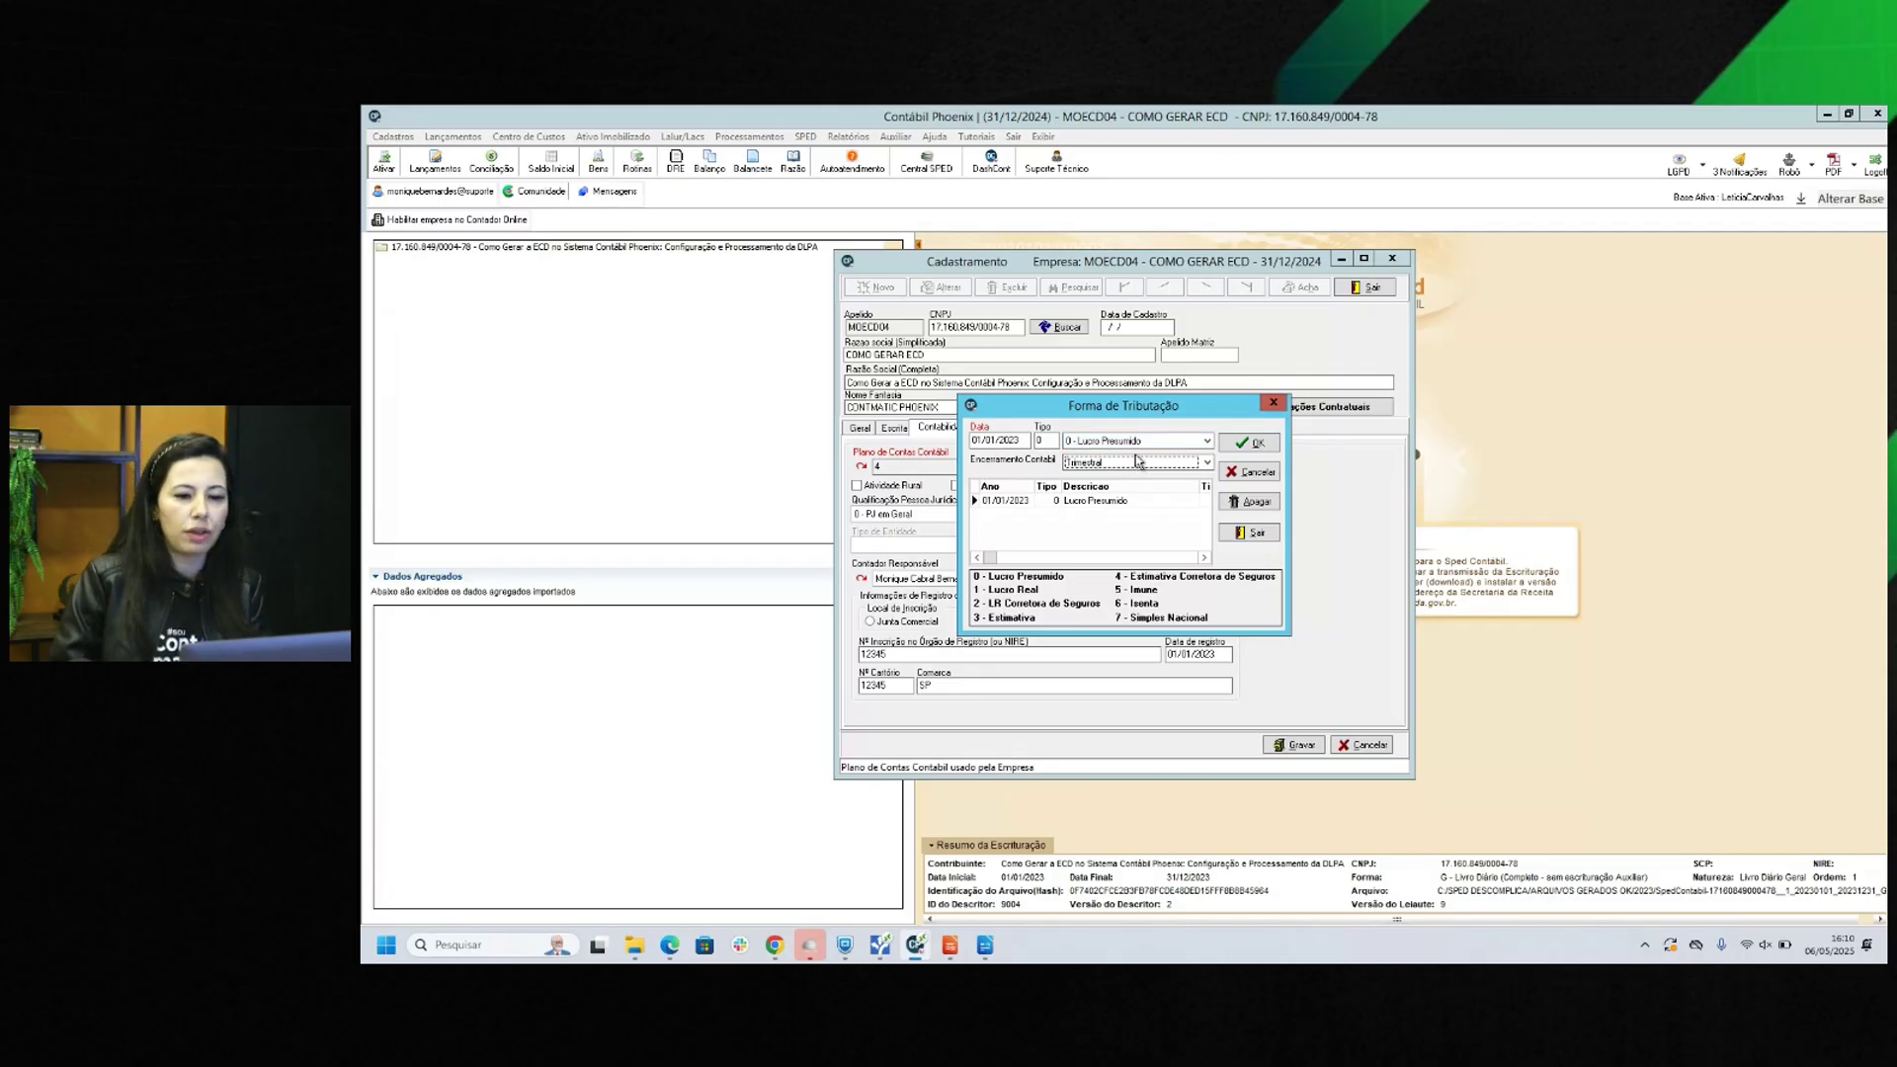
click(1138, 461)
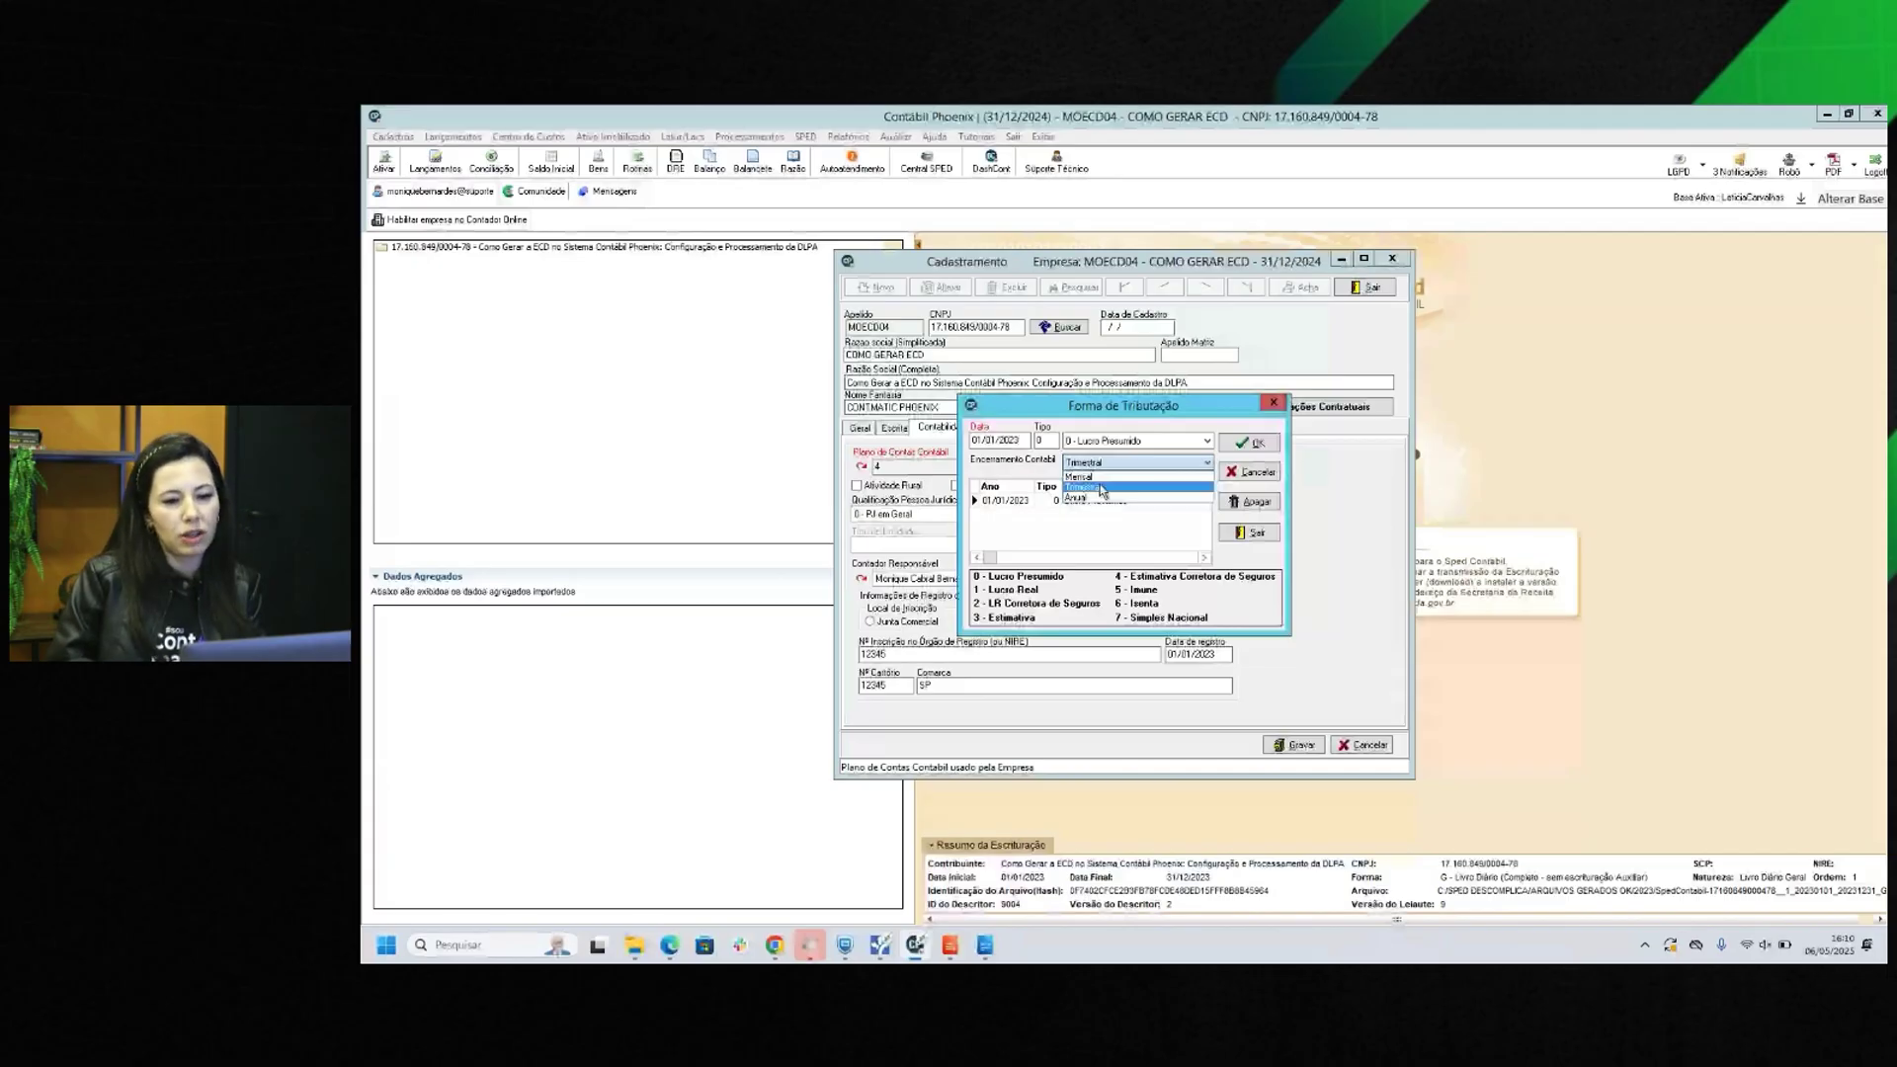
click(1103, 489)
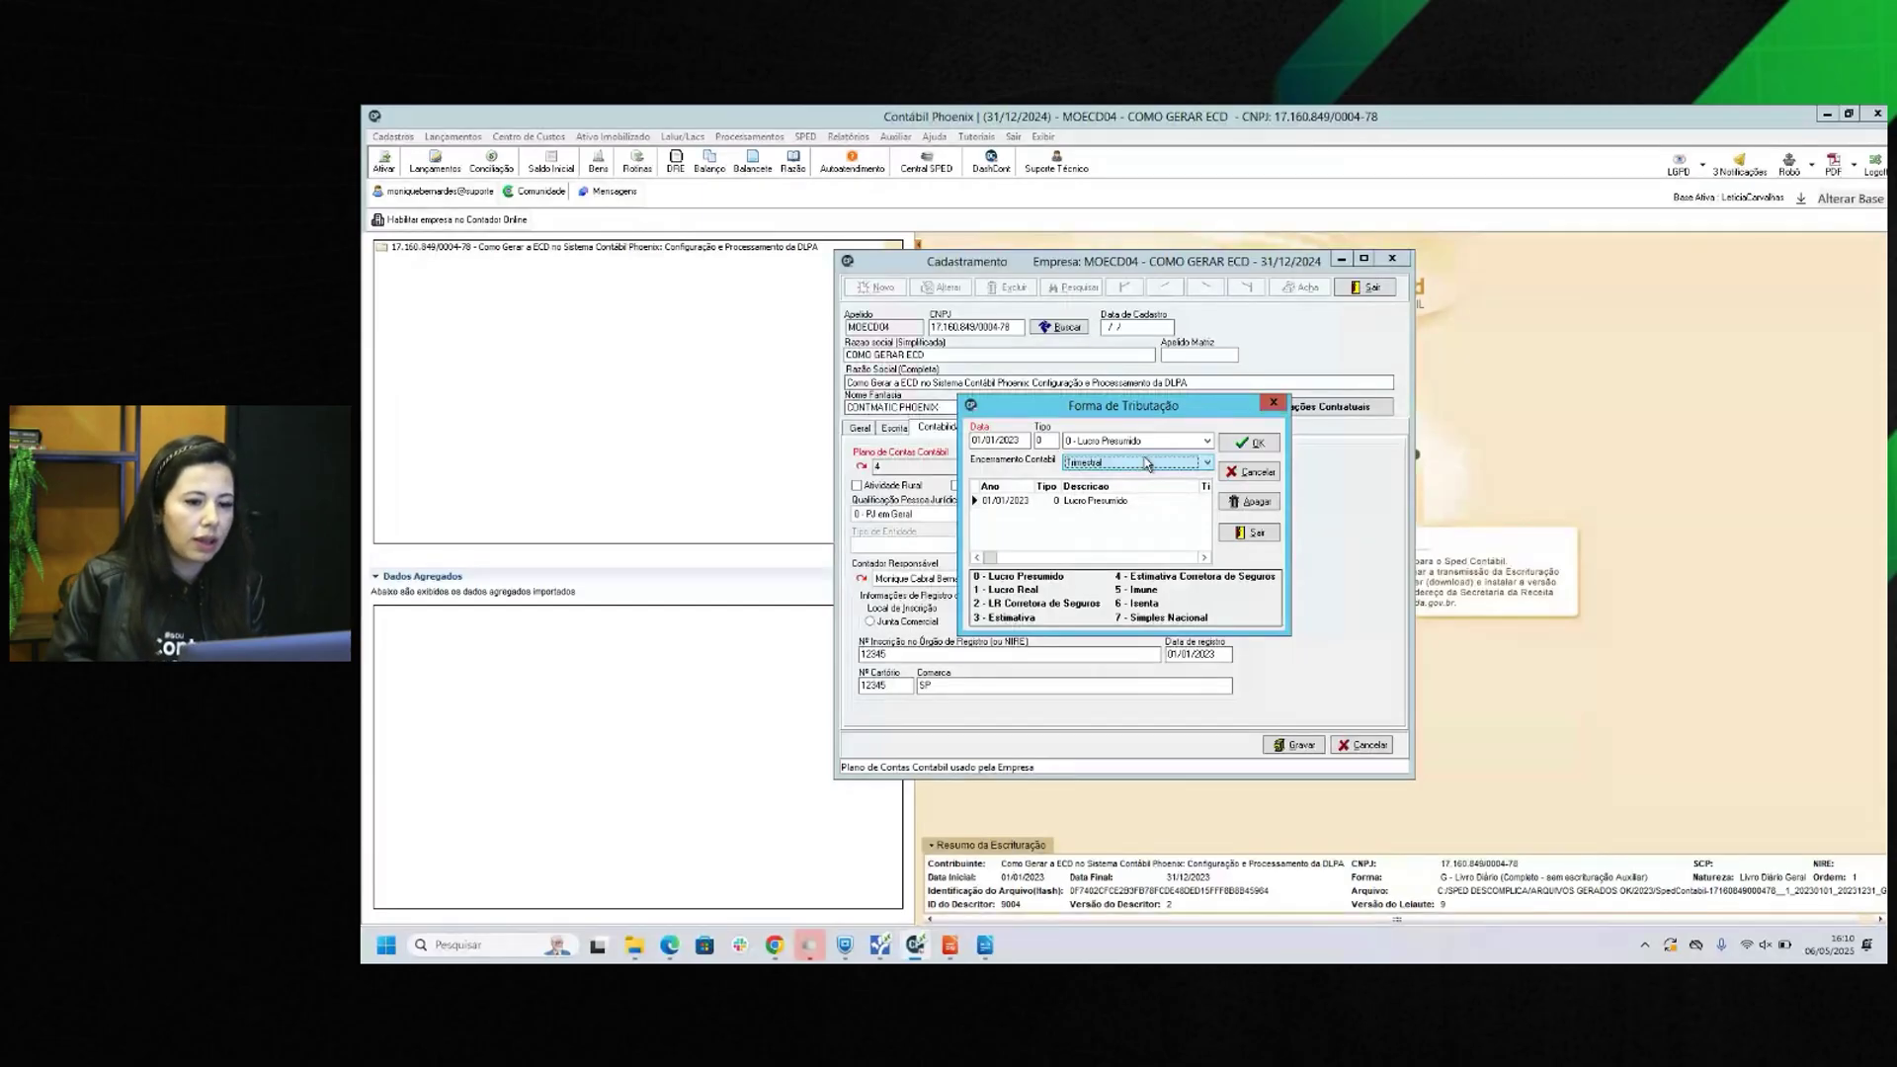
key(Return)
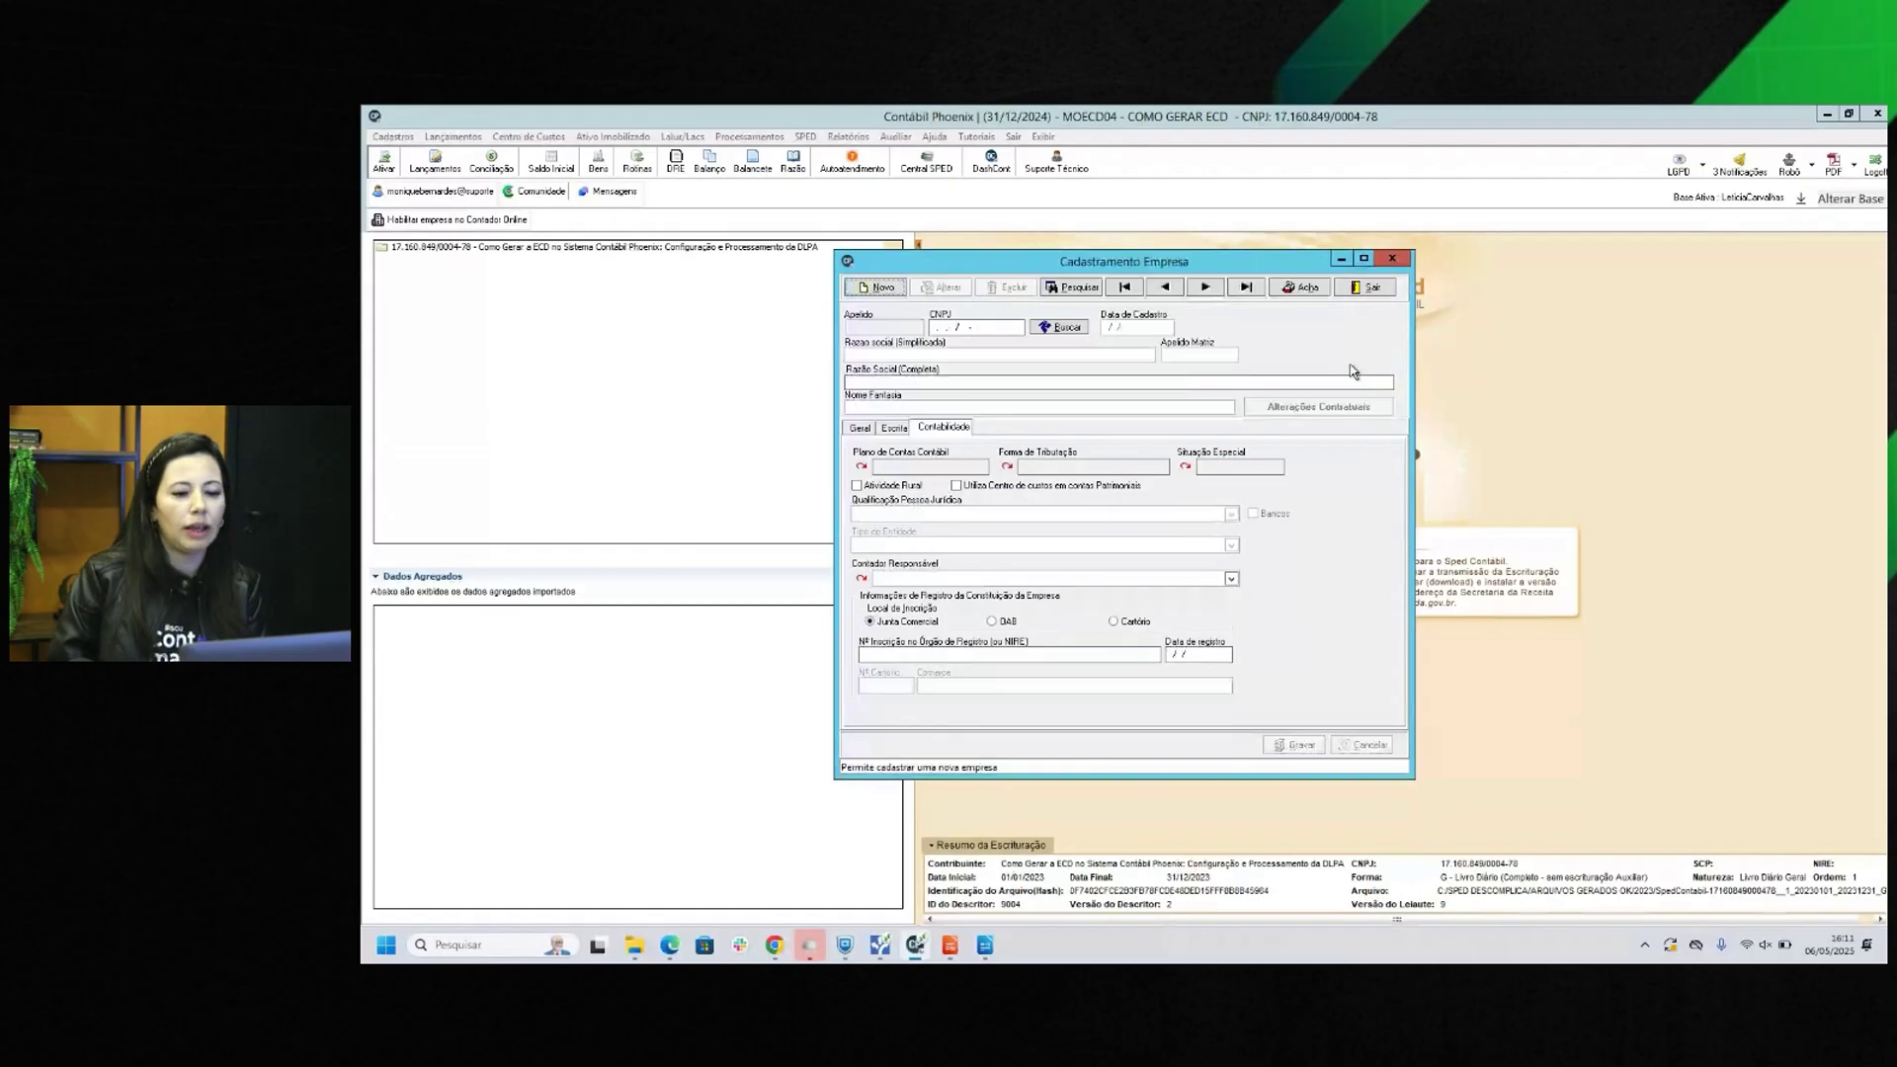
key(Escape)
Open the register of the company's responsible parties and consult the digital book signature rules in the ECD manual in LibreOffice Writer.
click(393, 137)
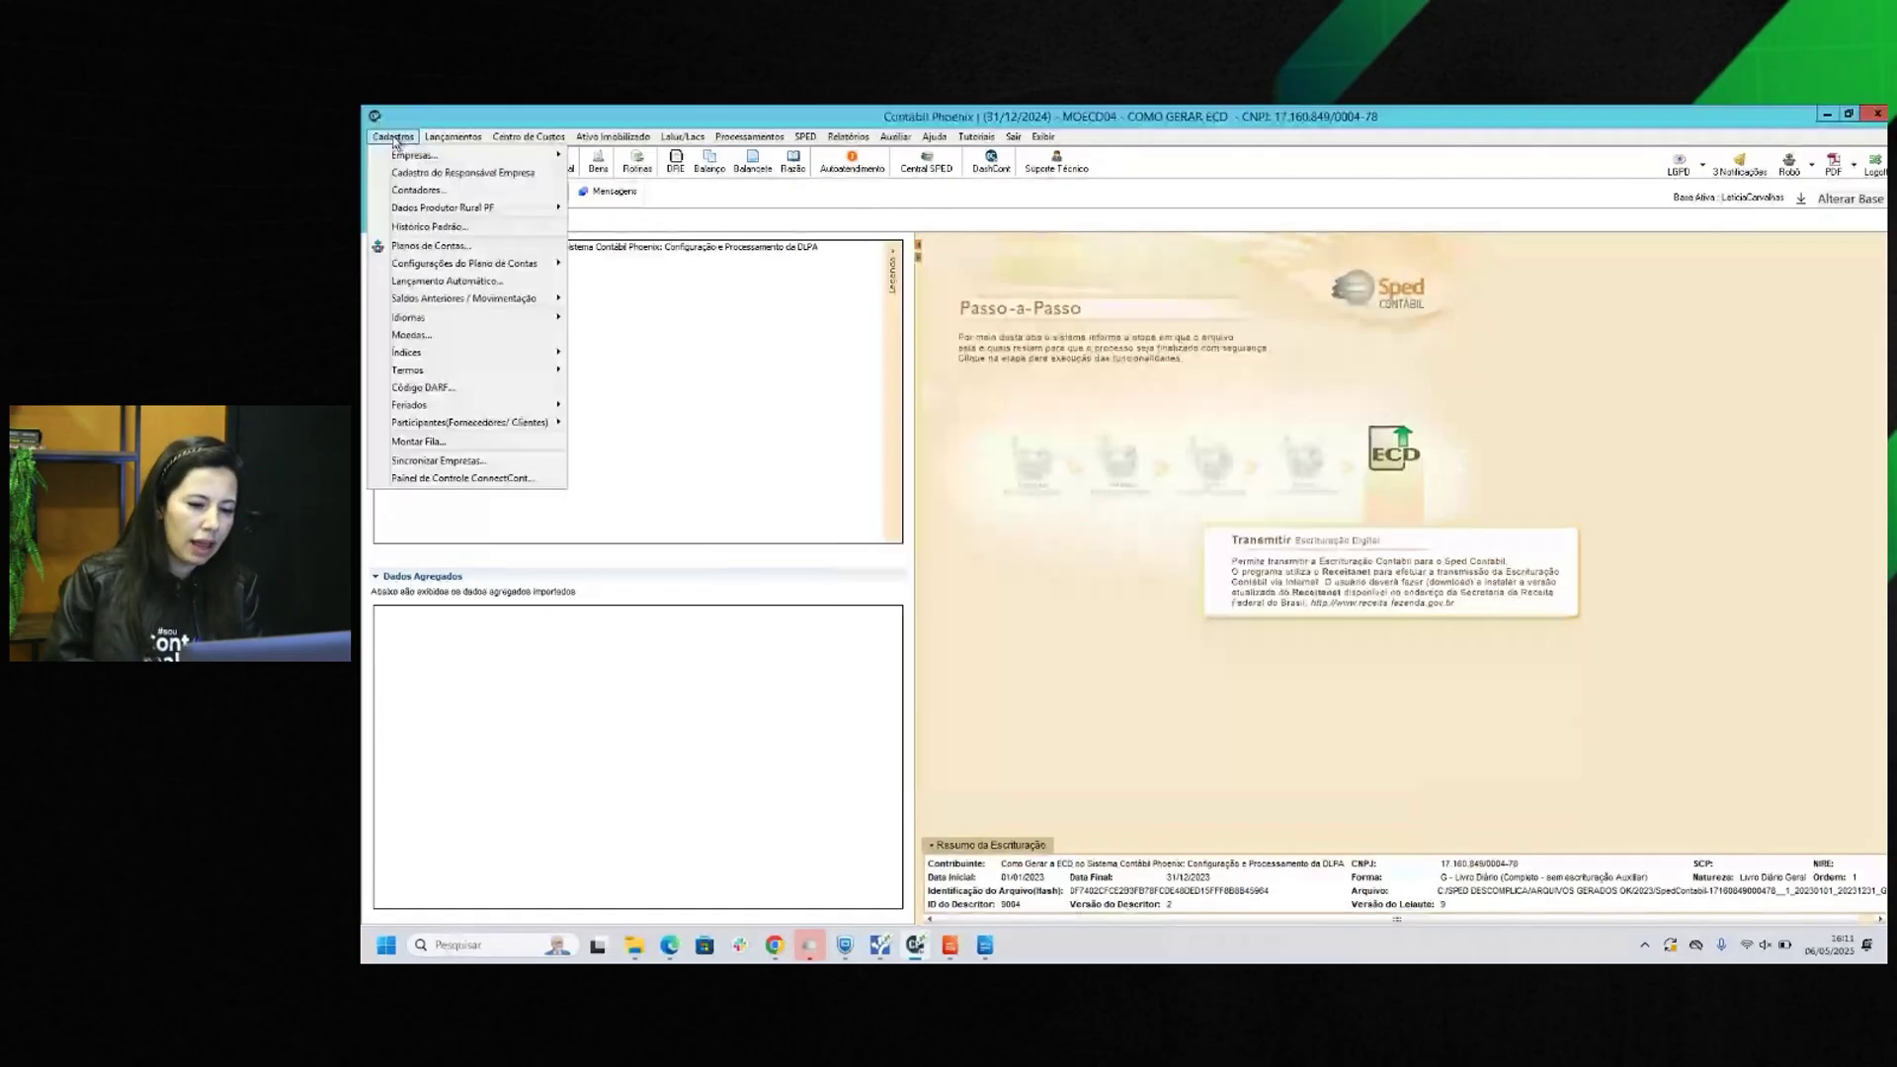
click(463, 173)
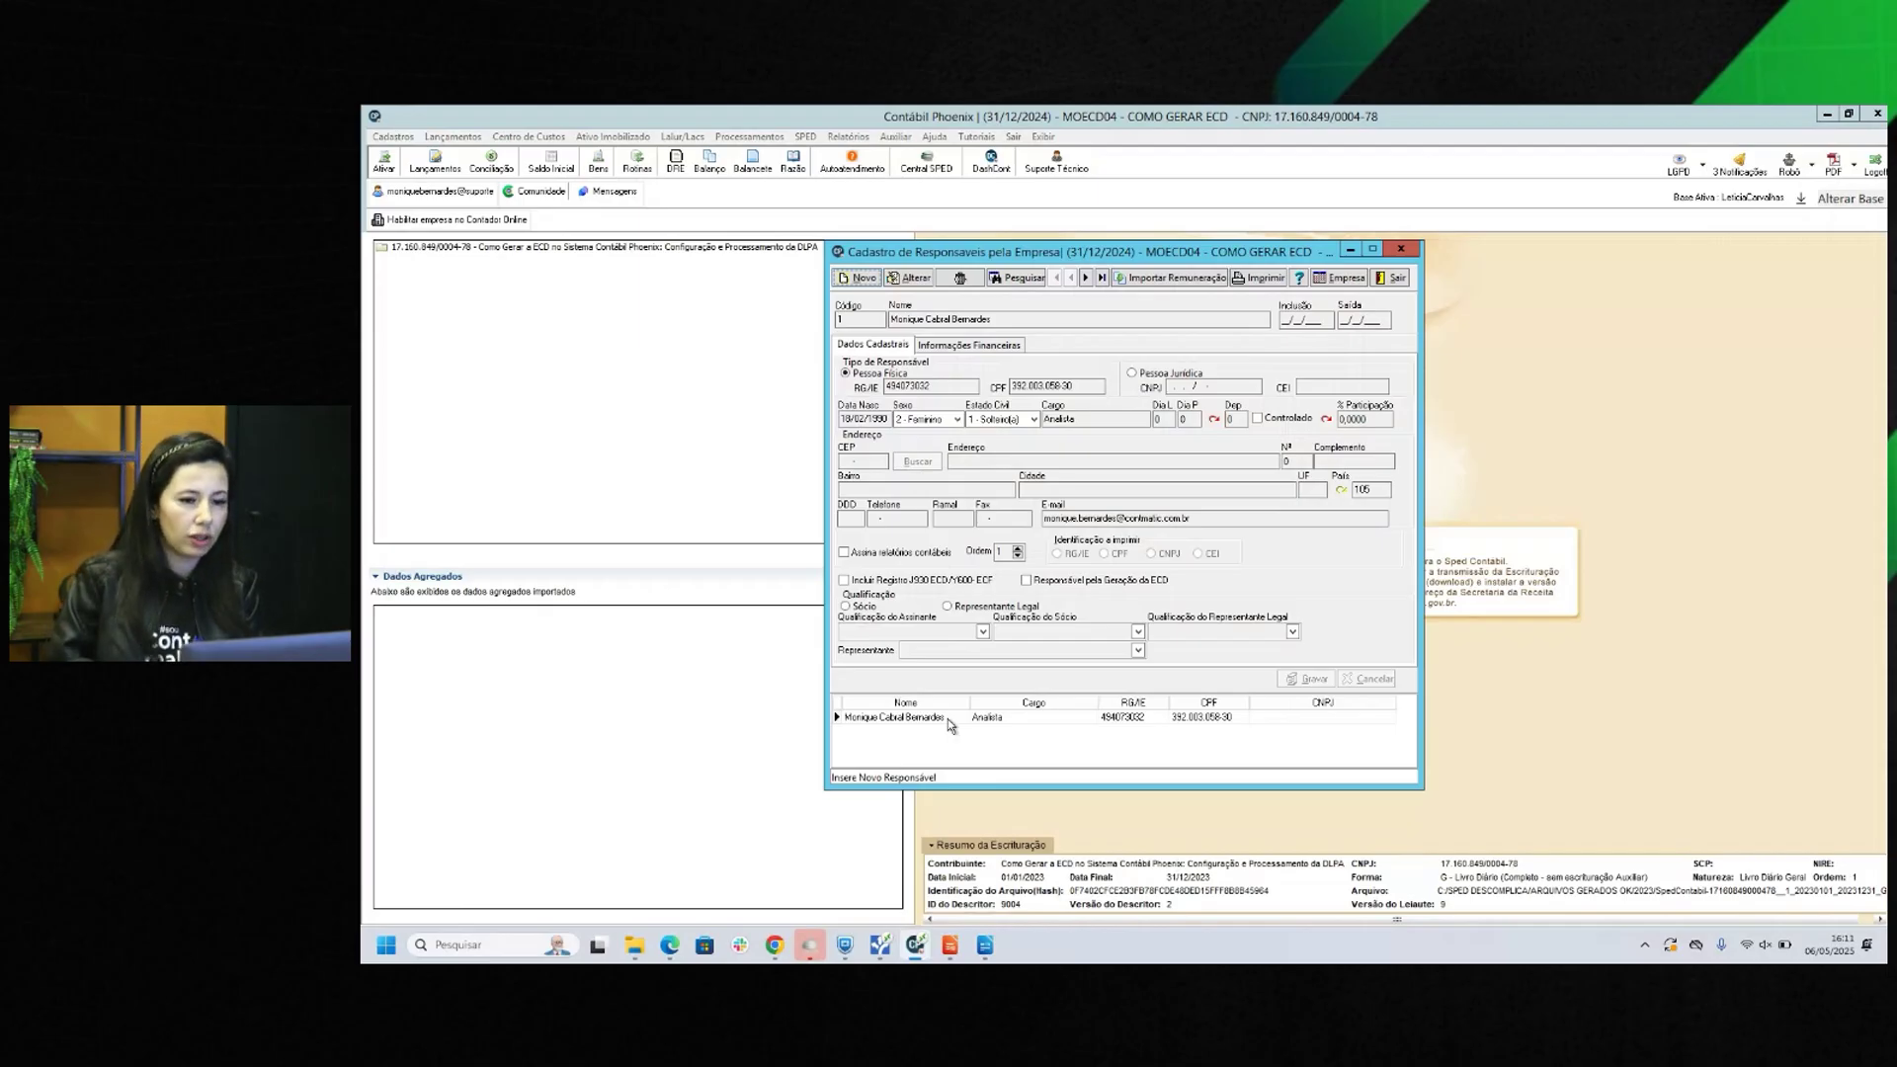
mouse_move(978, 917)
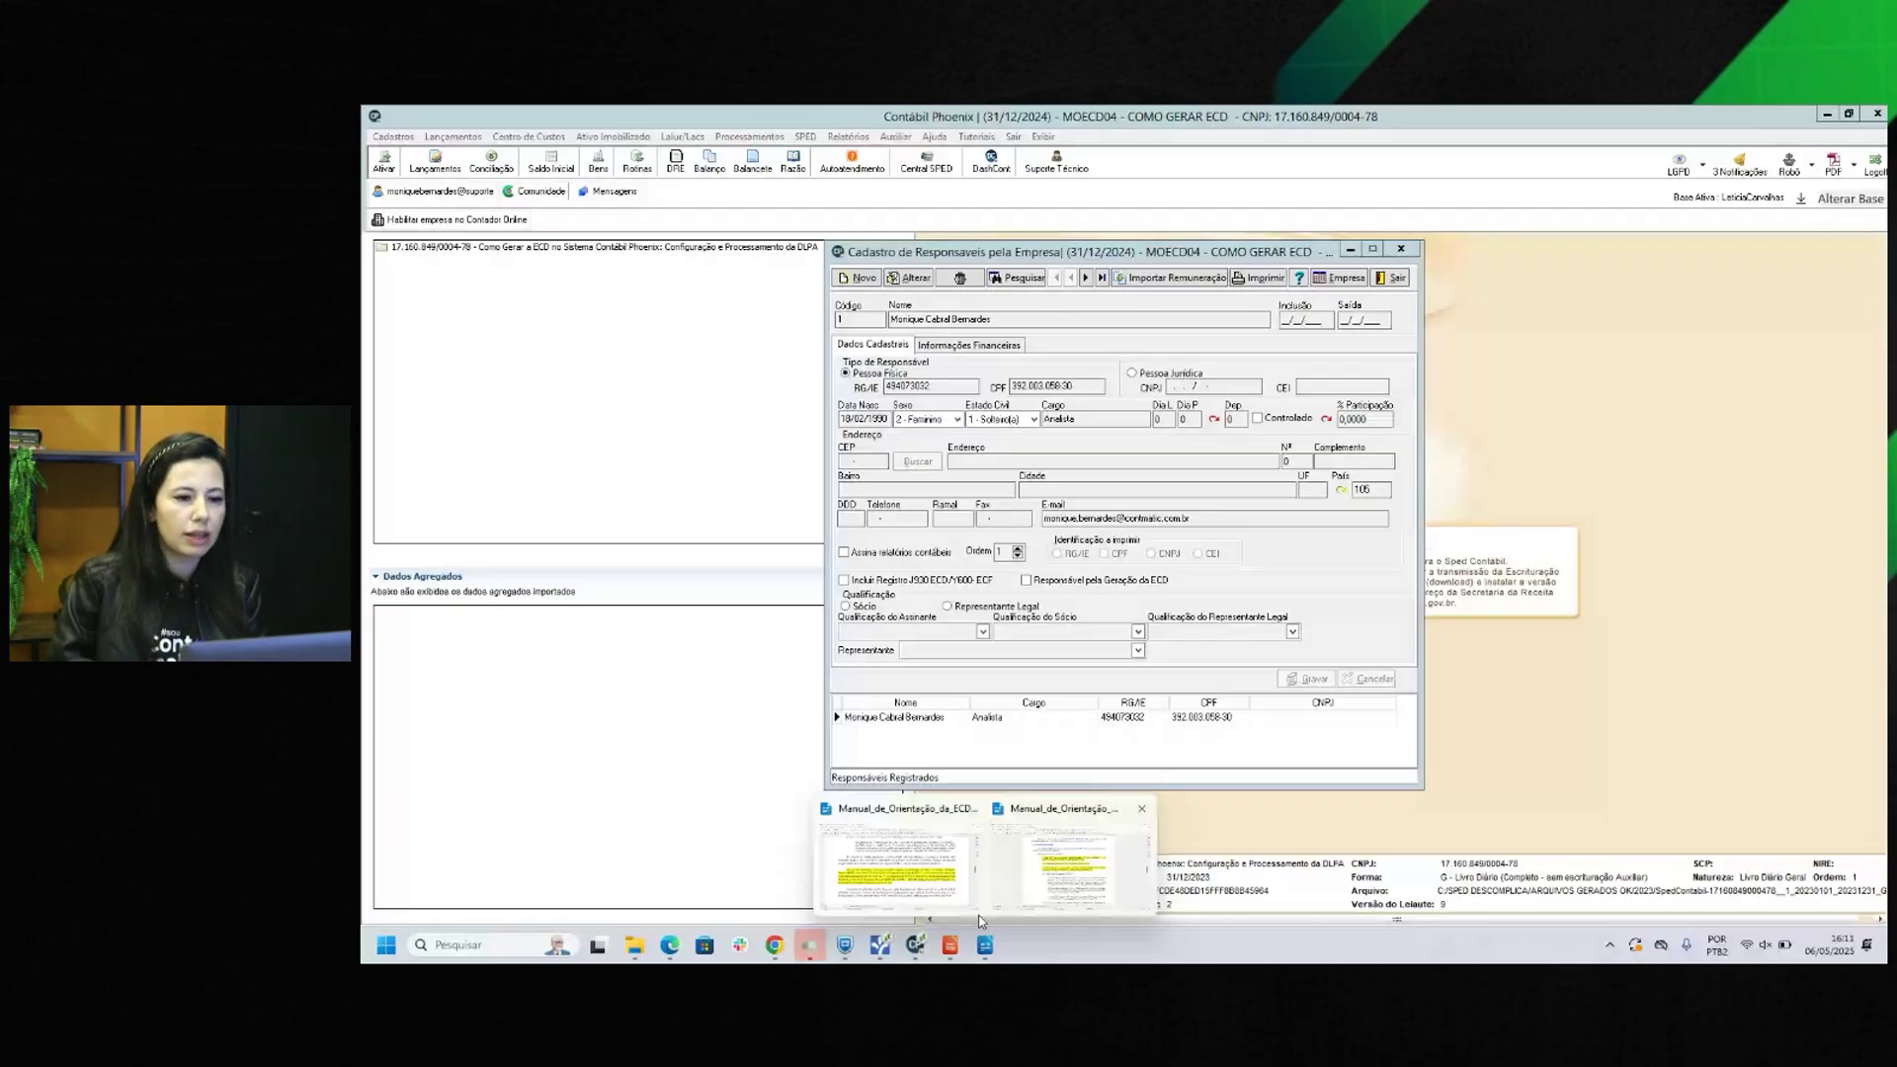
click(895, 864)
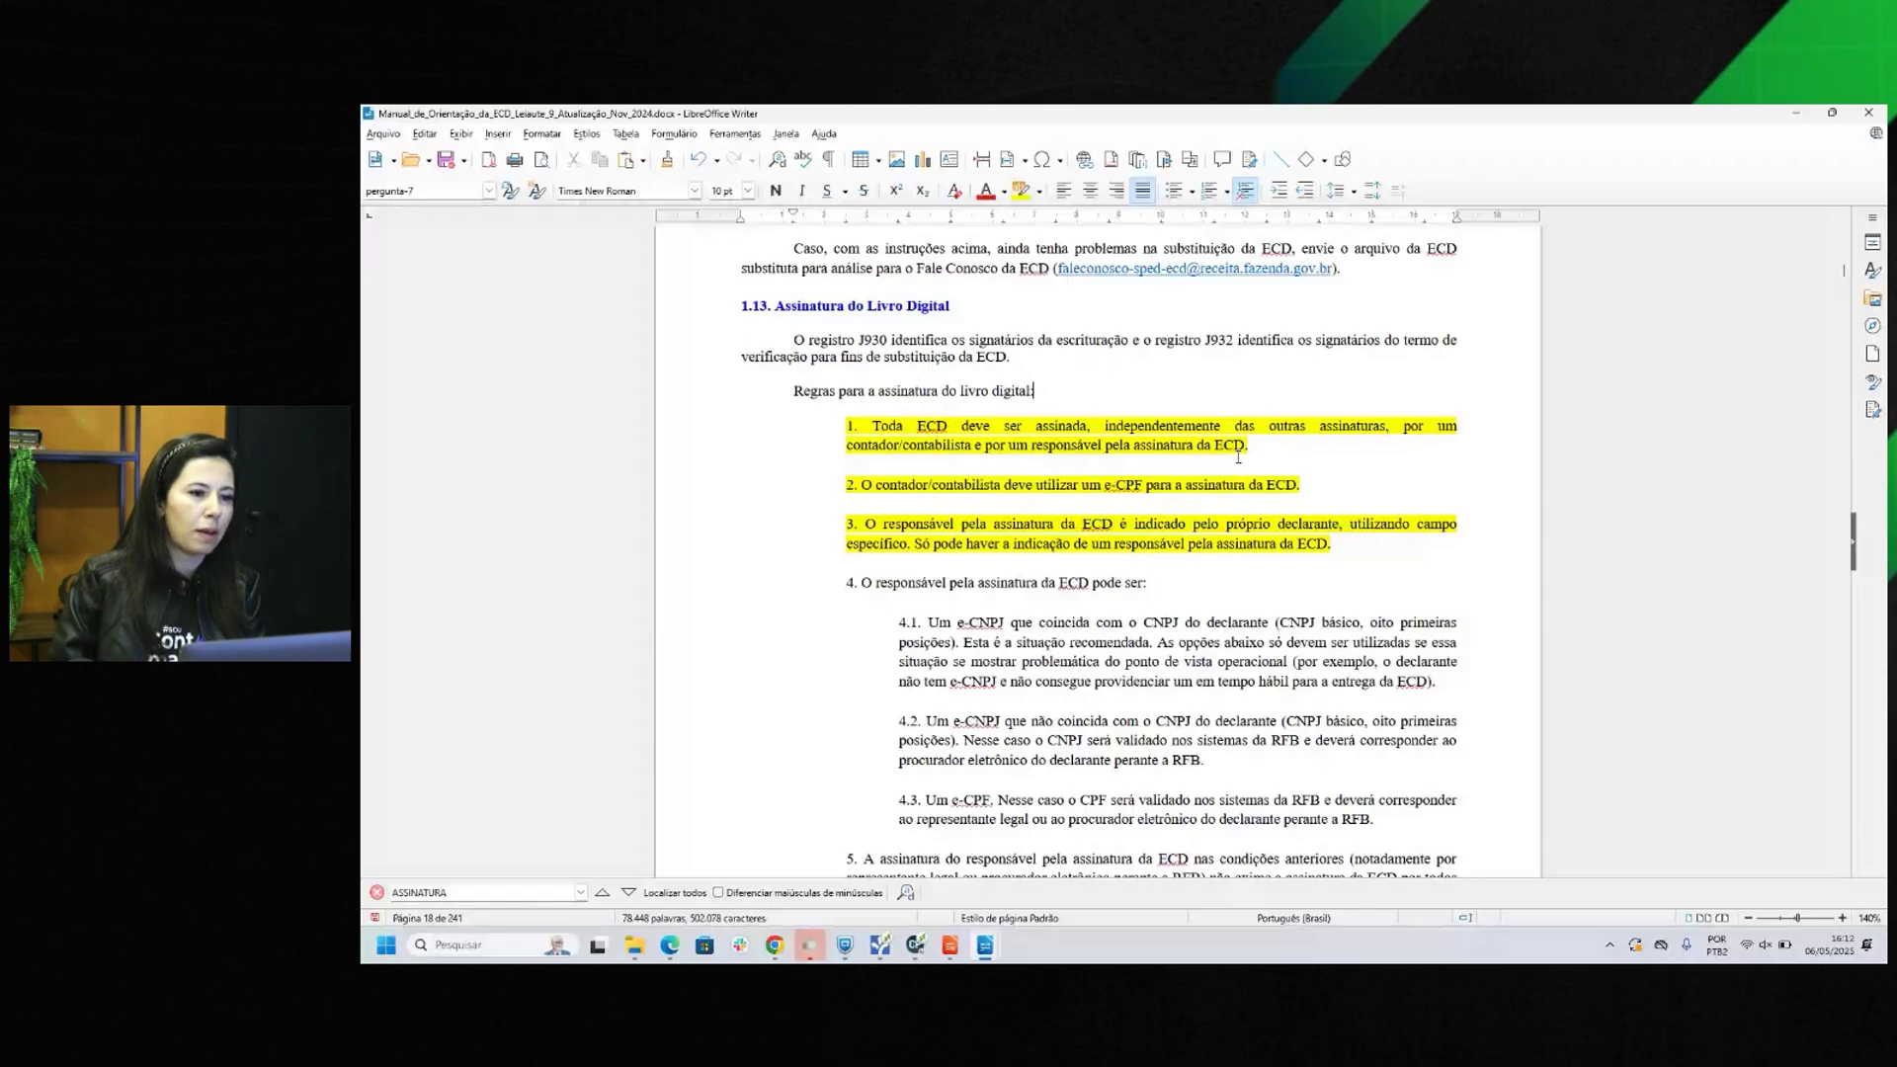
Switch back to Contábil Phoenix, review the accounting data in the company's registration, and close it.
mouse_move(880, 945)
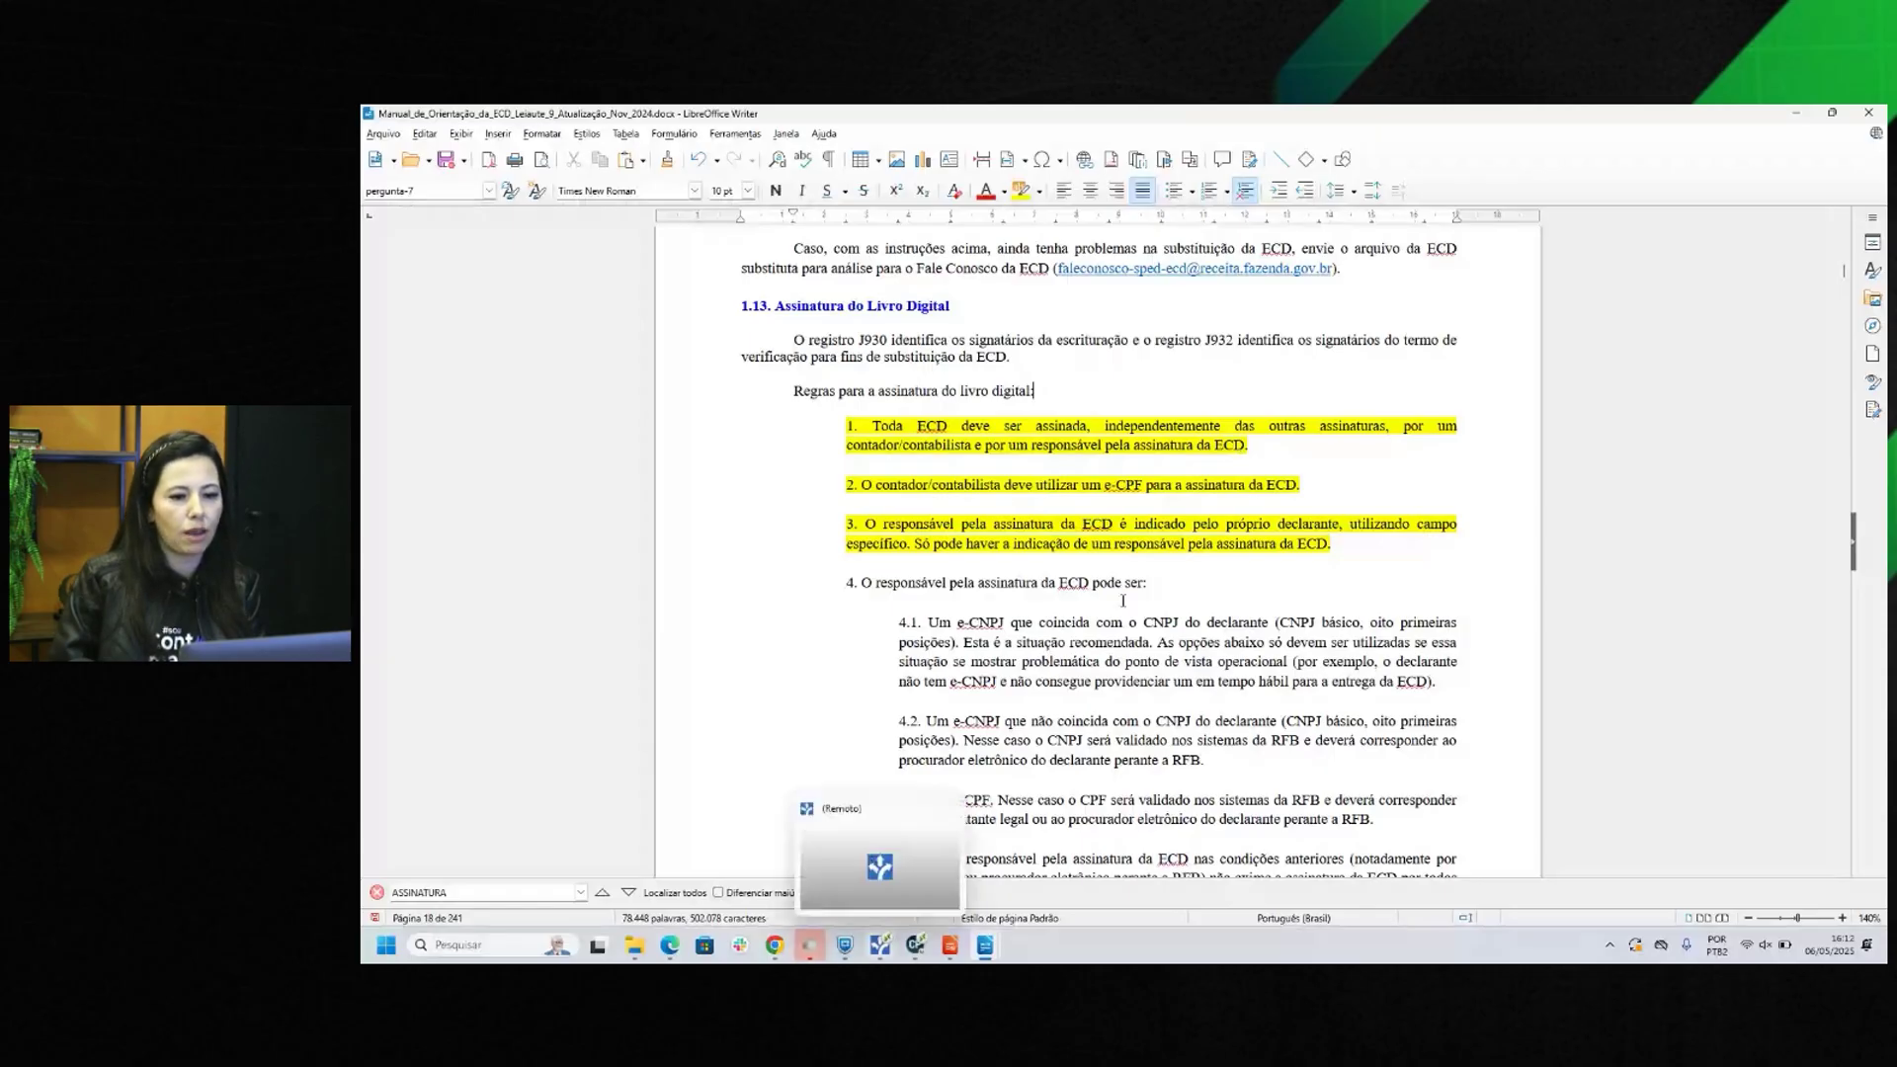
click(879, 868)
mouse_move(407, 155)
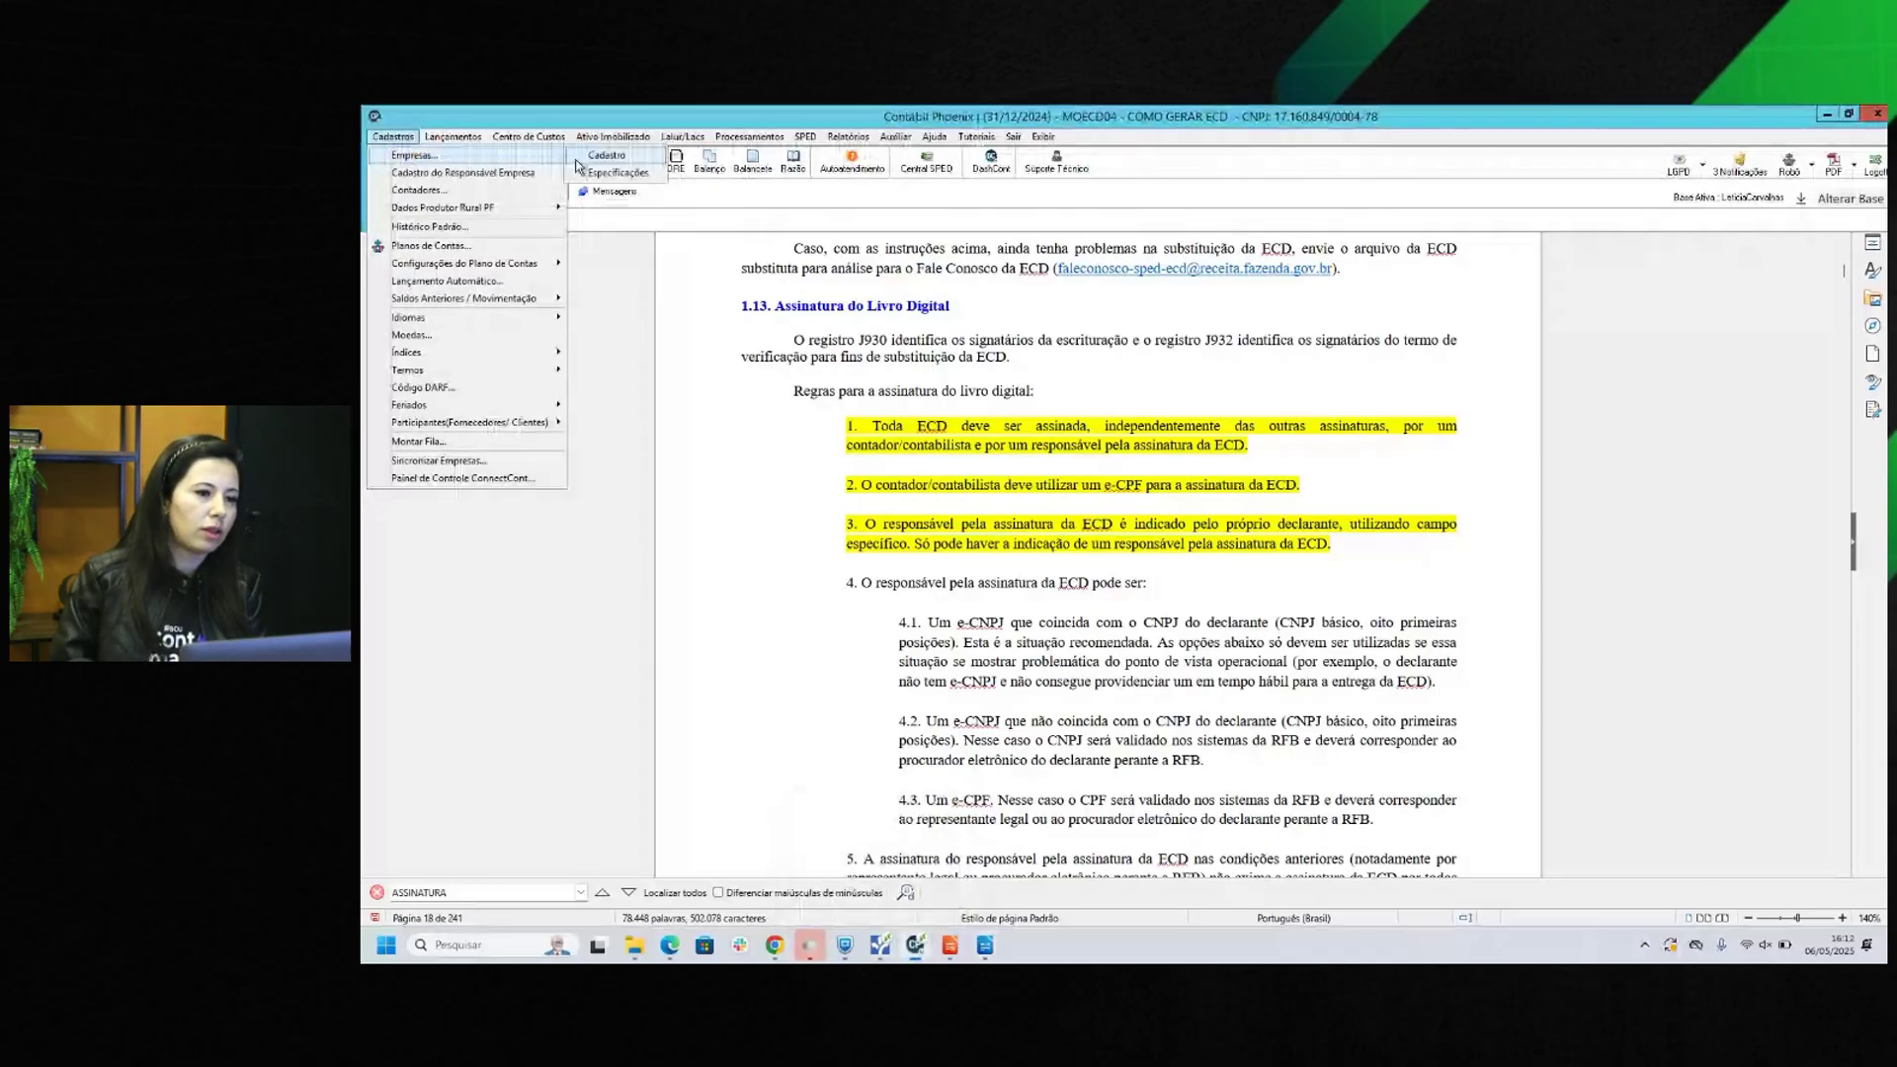
click(583, 157)
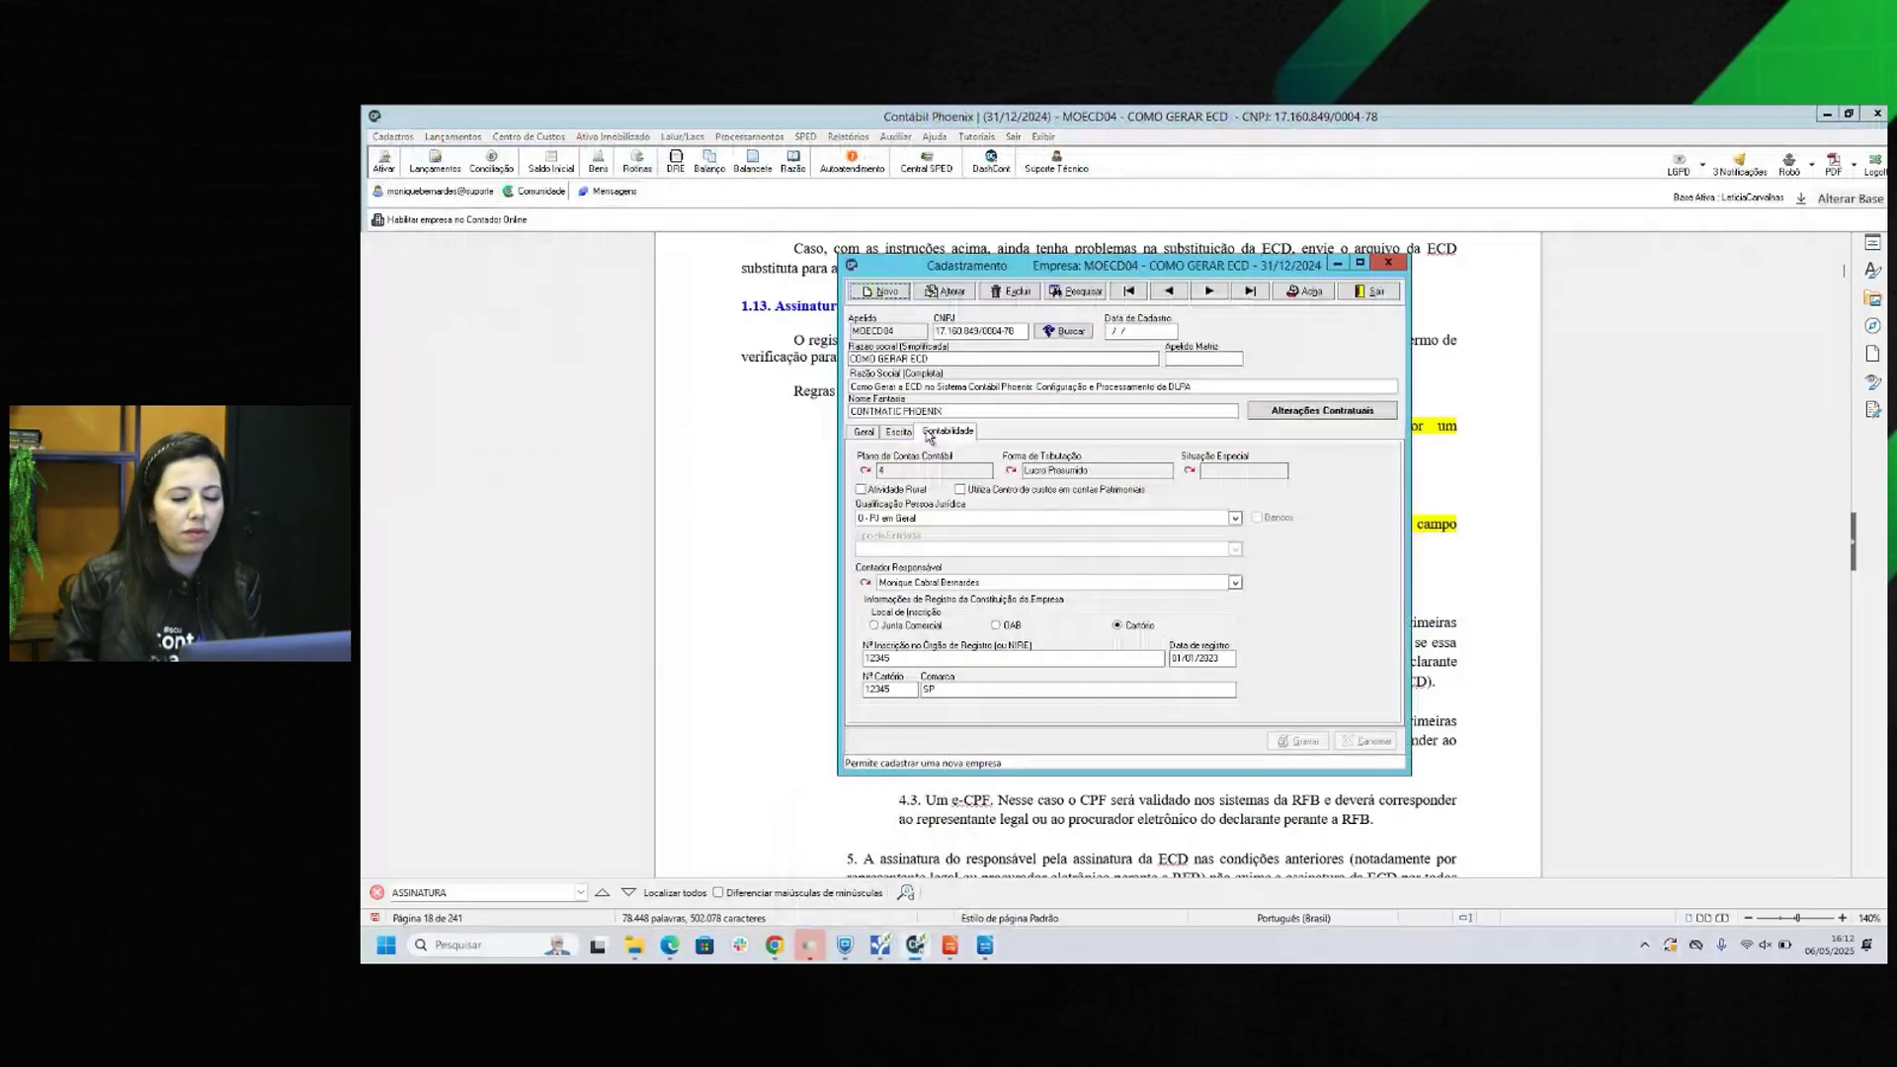
click(1366, 293)
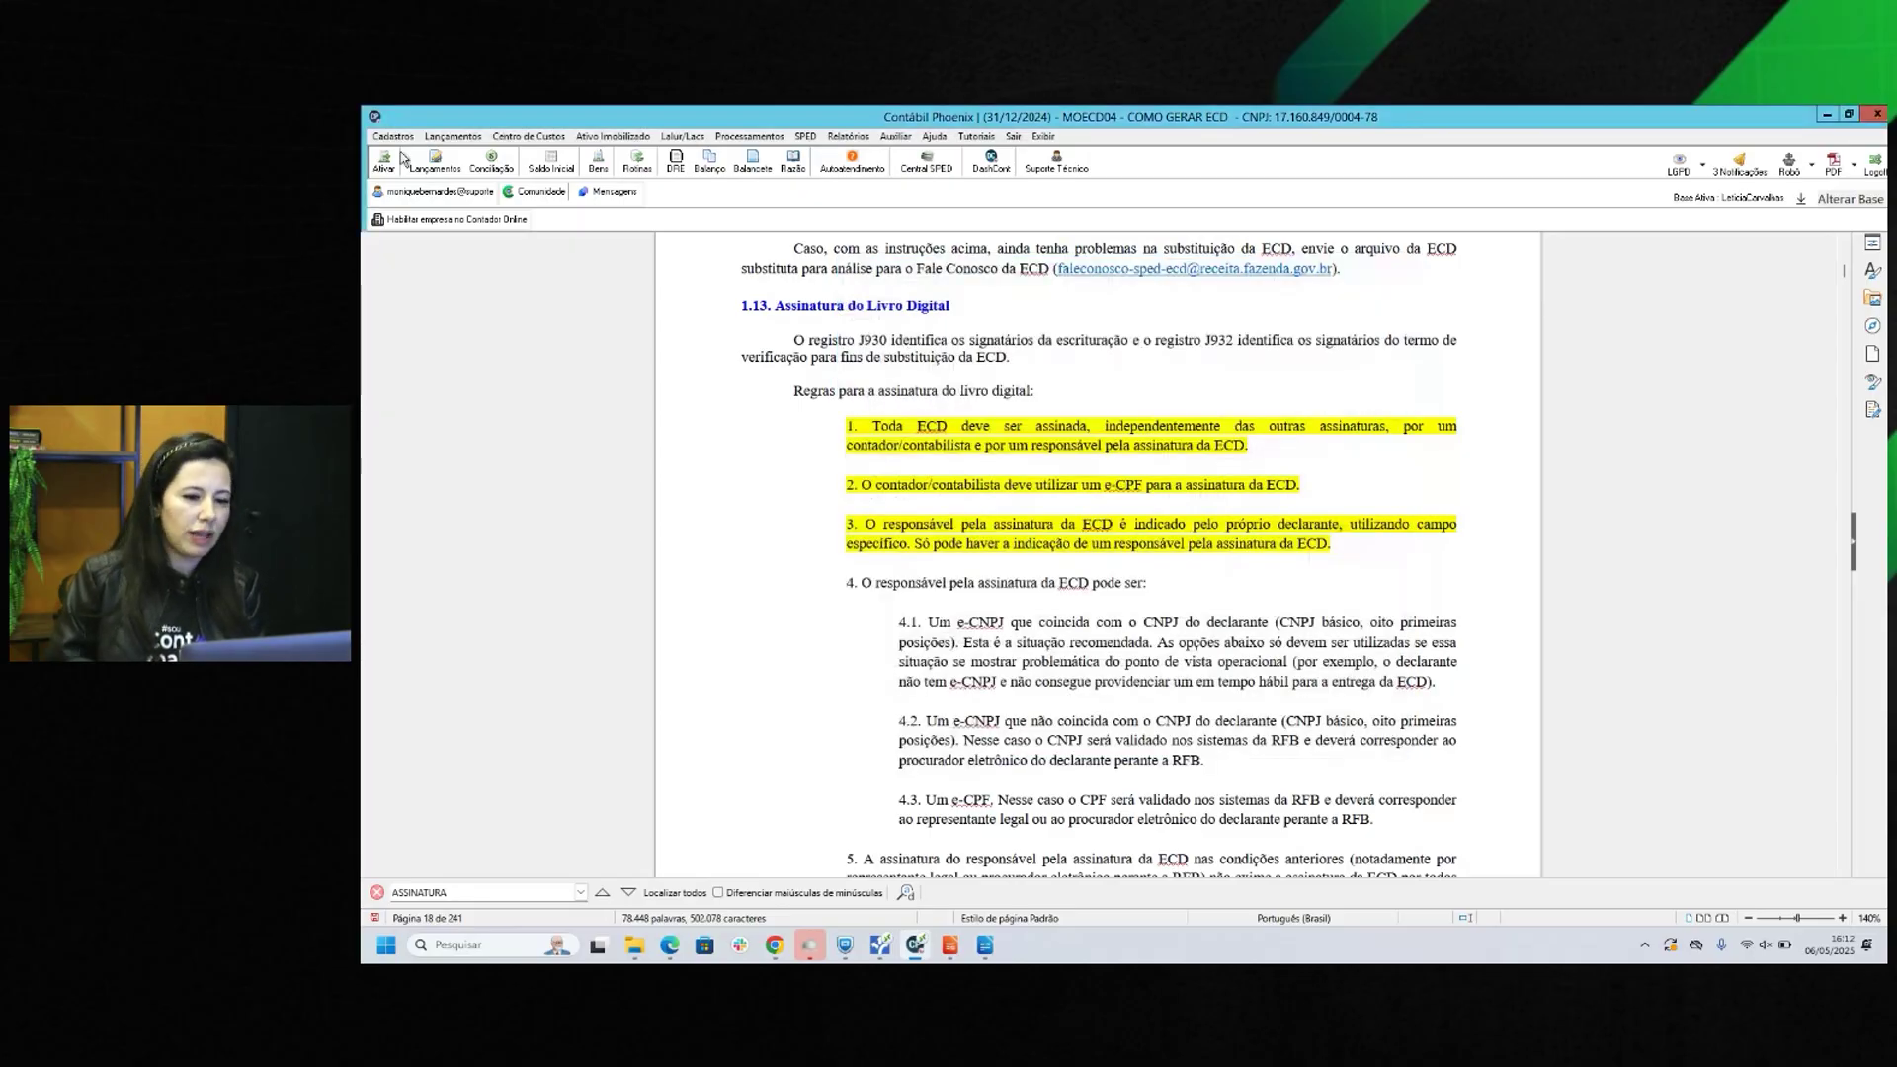
Edit the registered responsible party to enable the J930 ECD/Y600 ECF record, ECD generation responsibility and accounting report signing, with CPF as printed identification.
click(939, 716)
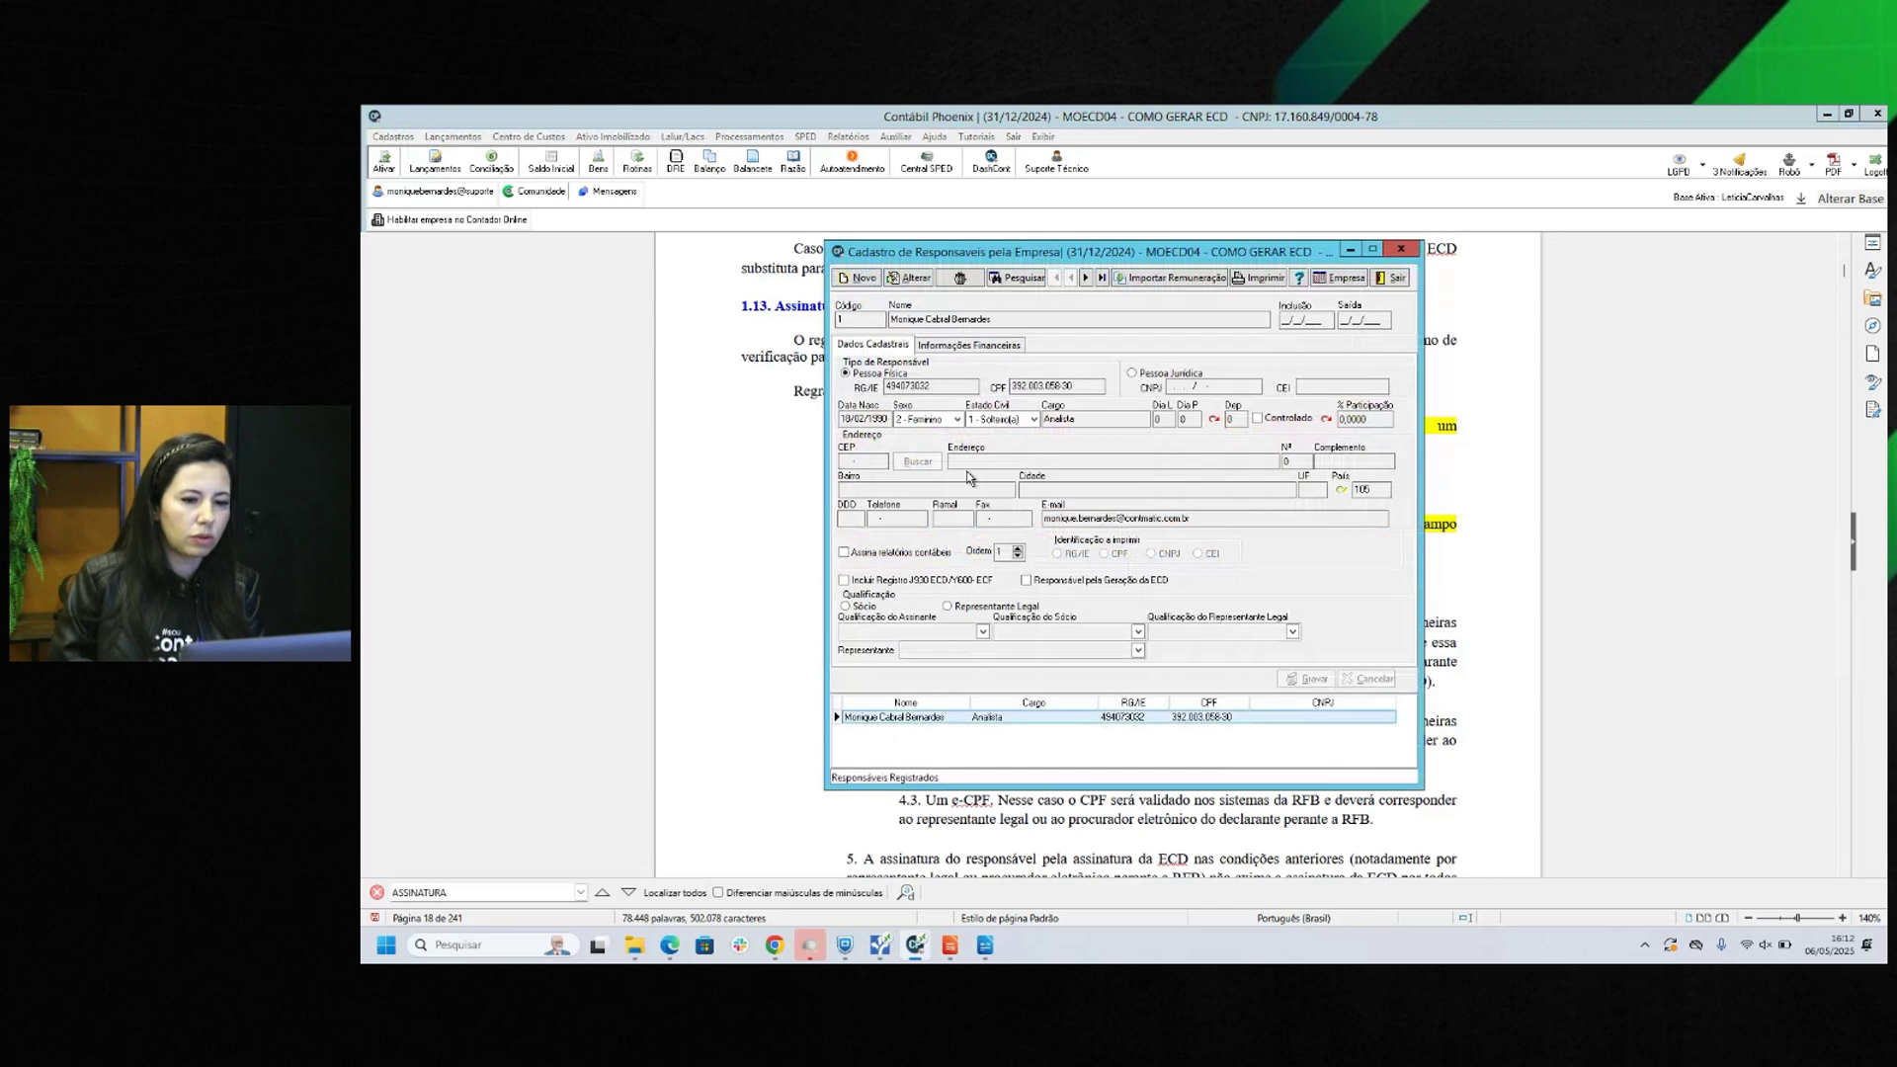
click(926, 280)
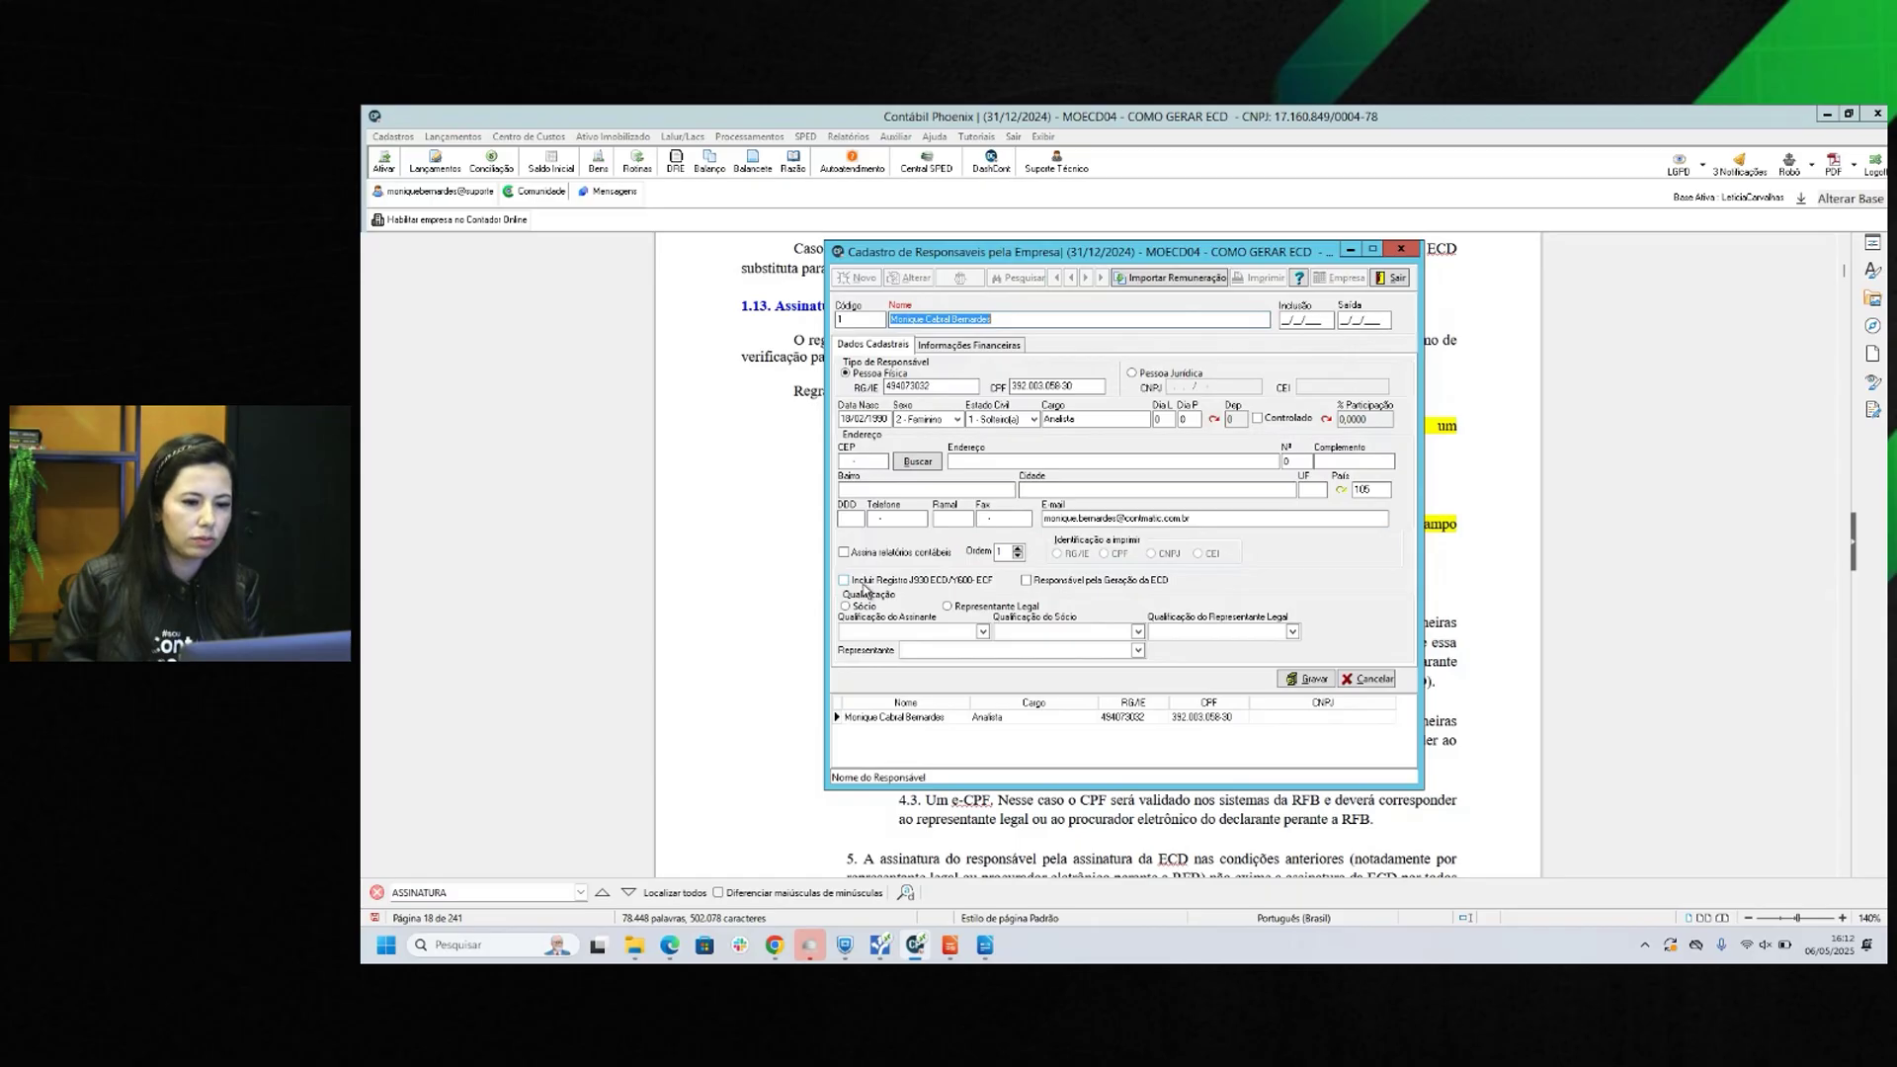
click(901, 582)
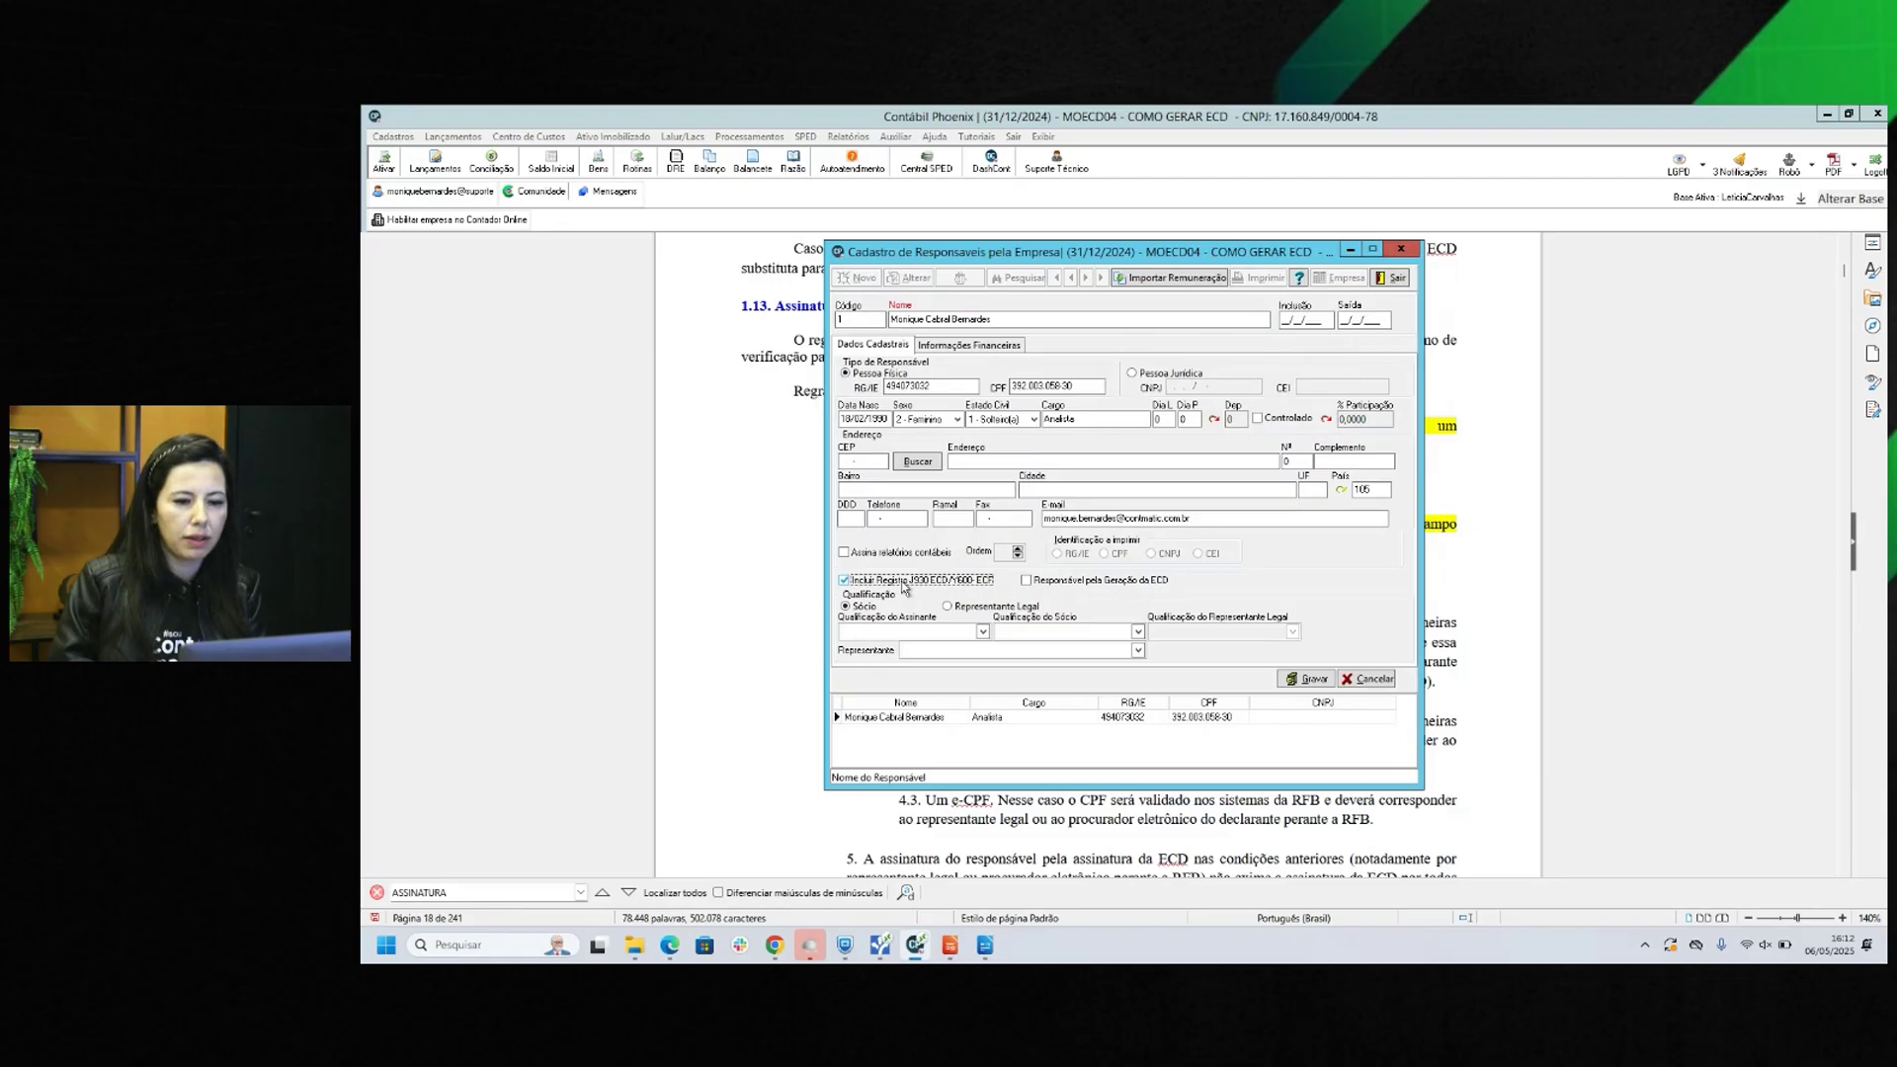
click(1027, 580)
click(895, 553)
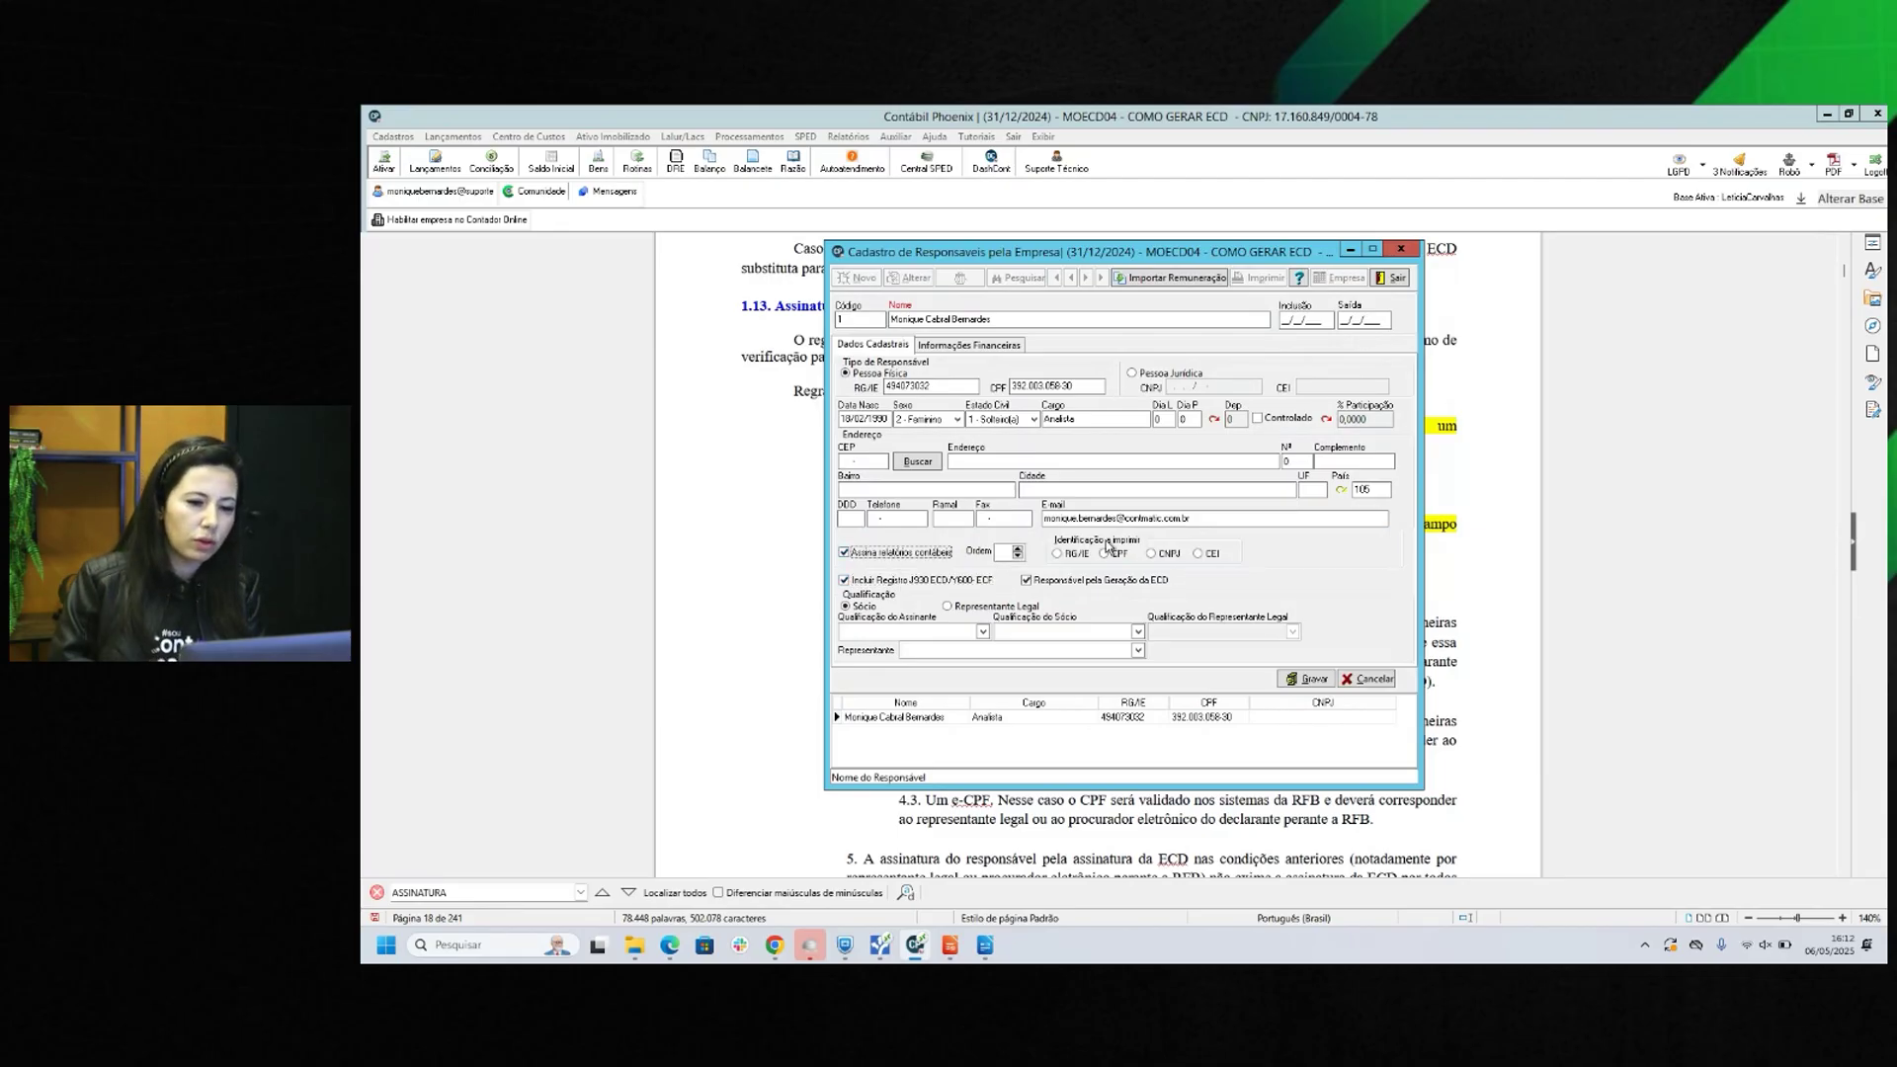
click(1106, 554)
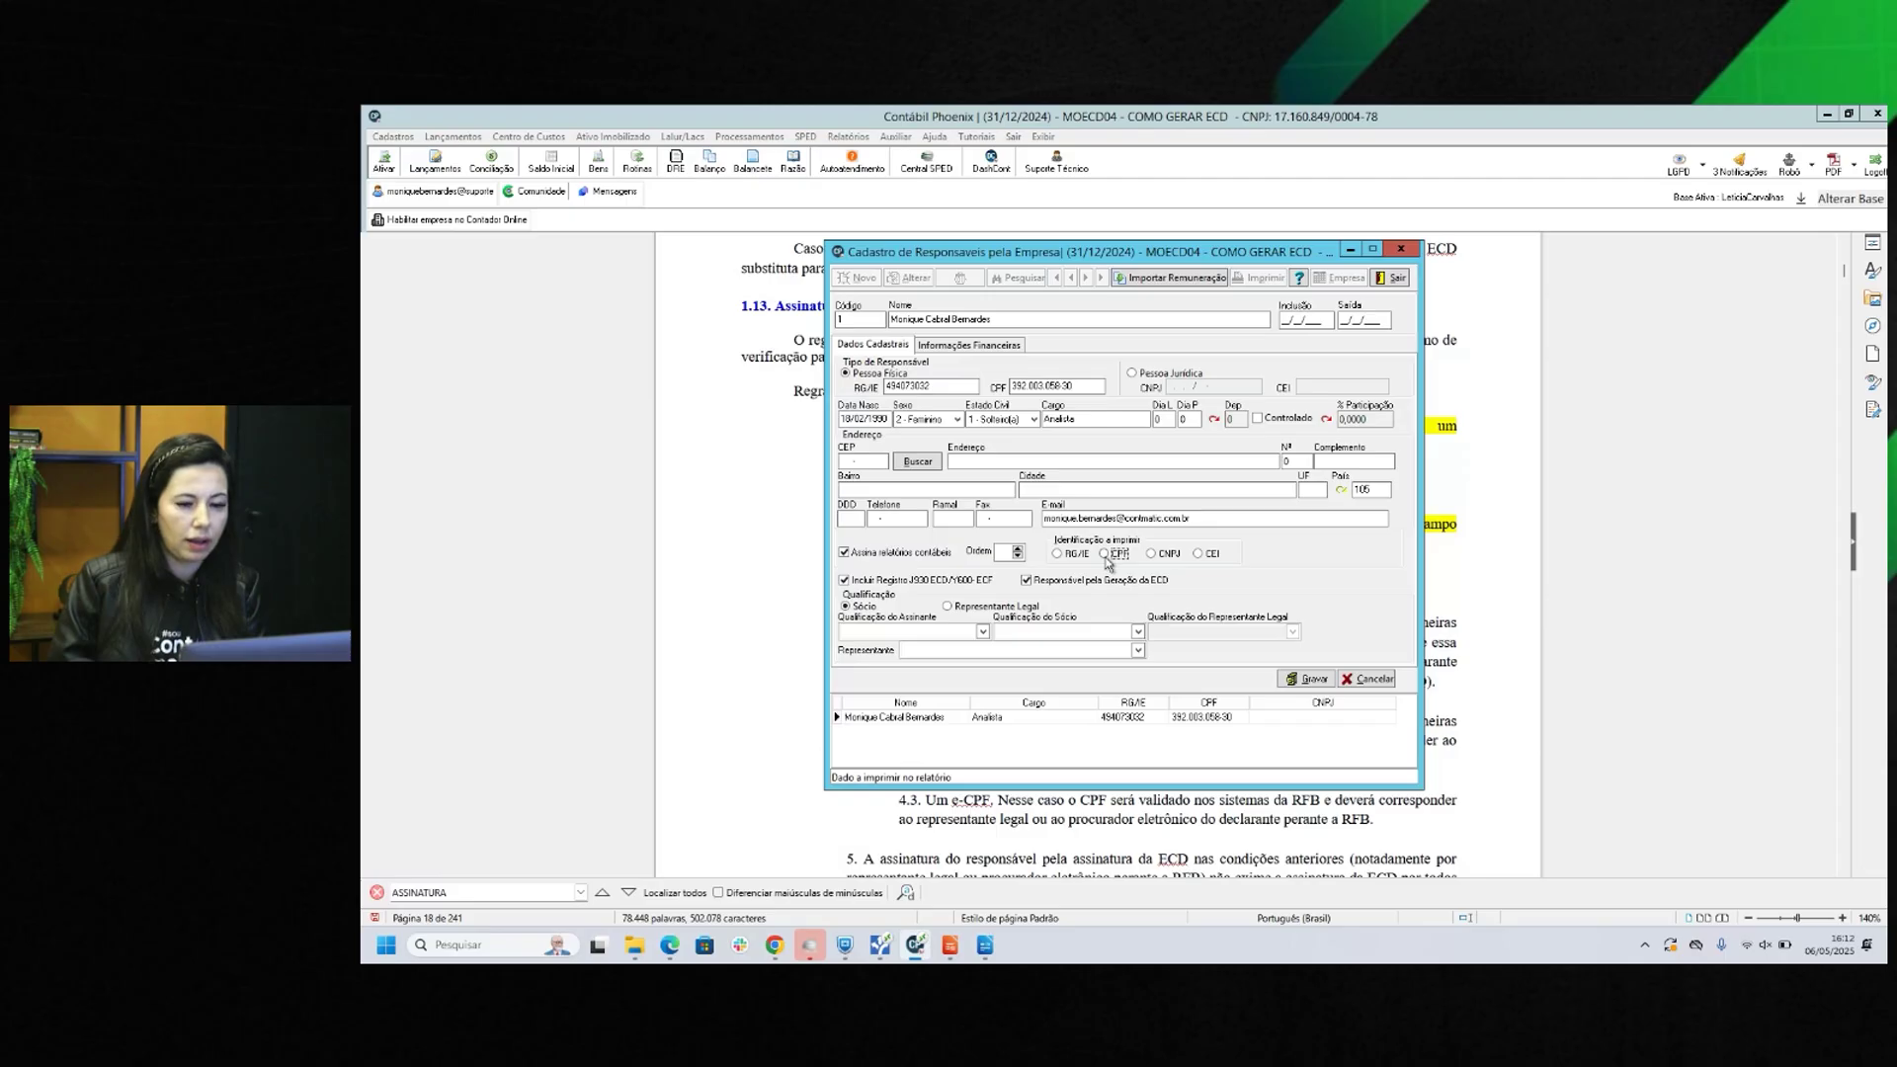
click(1106, 555)
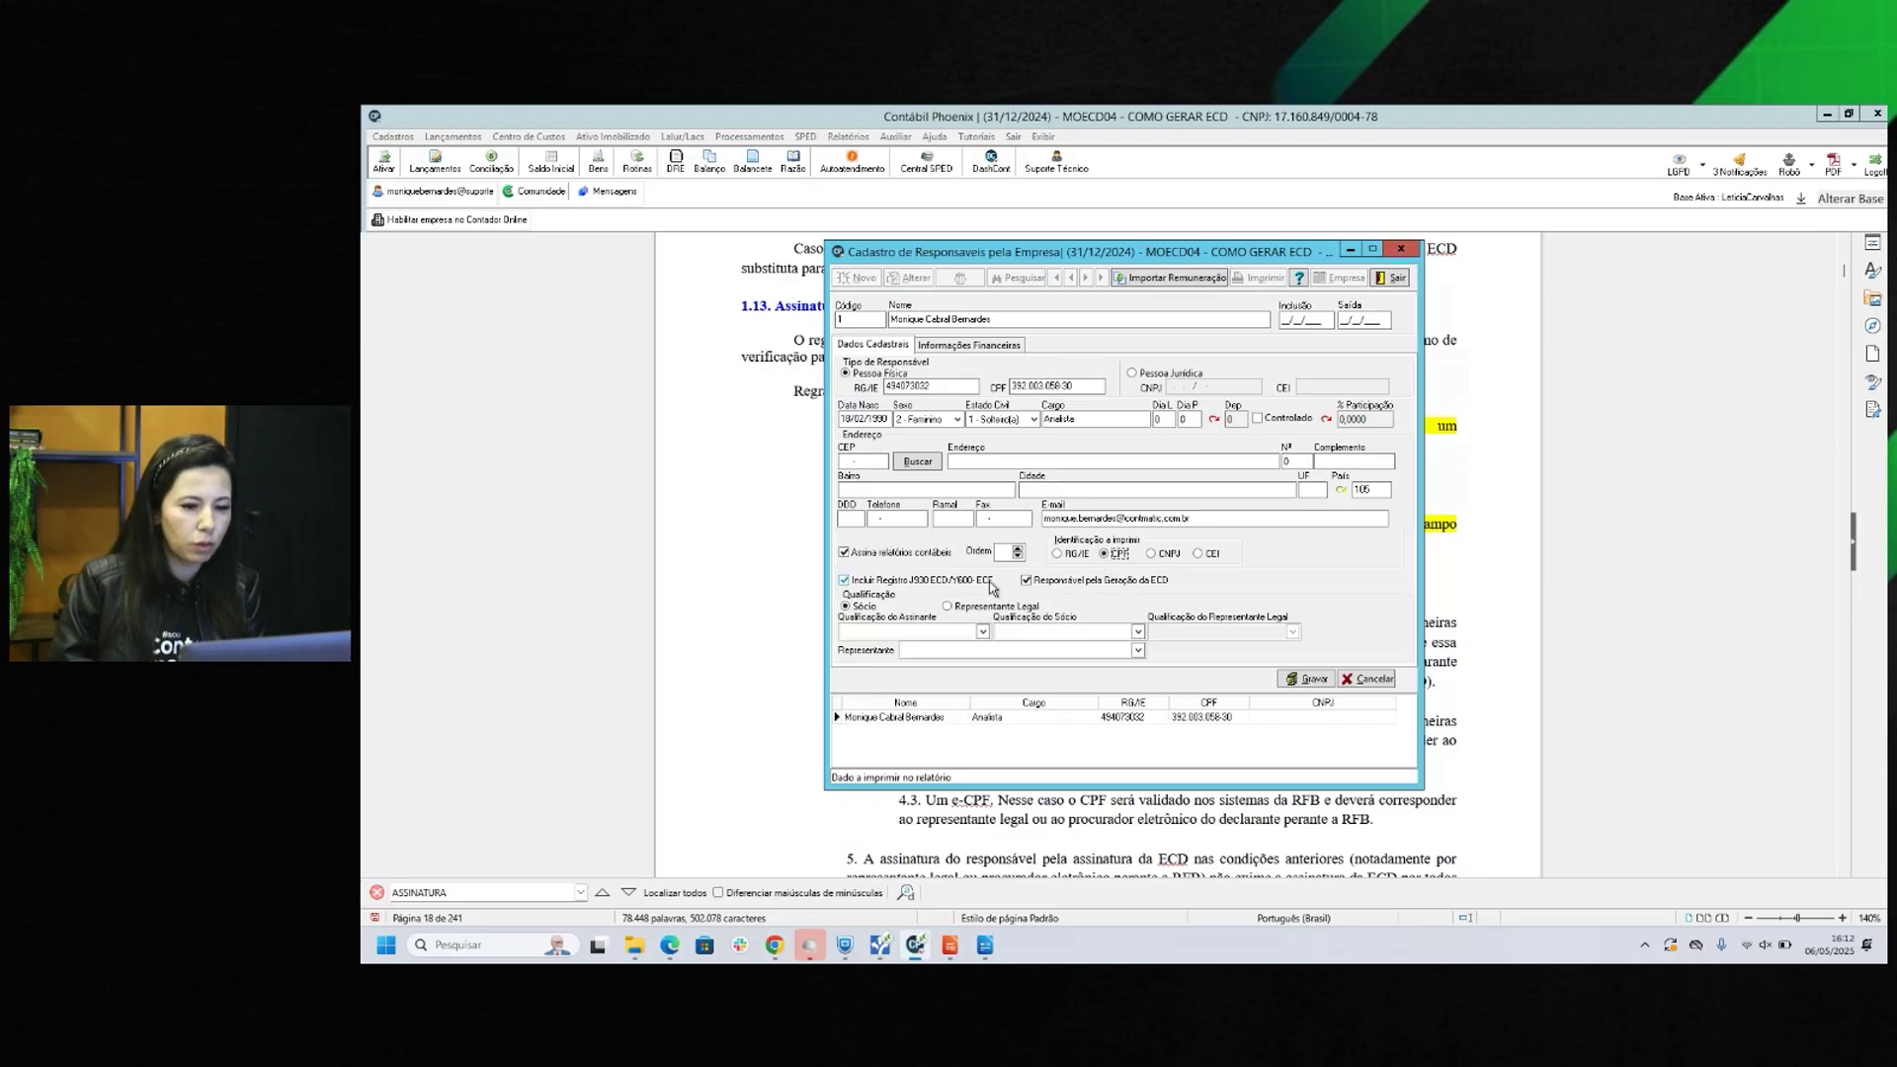
Qualify the responsible party as Representante Legal, with signatory qualification 309 - Procurador and representative qualification 1 - Procurador, and save the record.
click(963, 608)
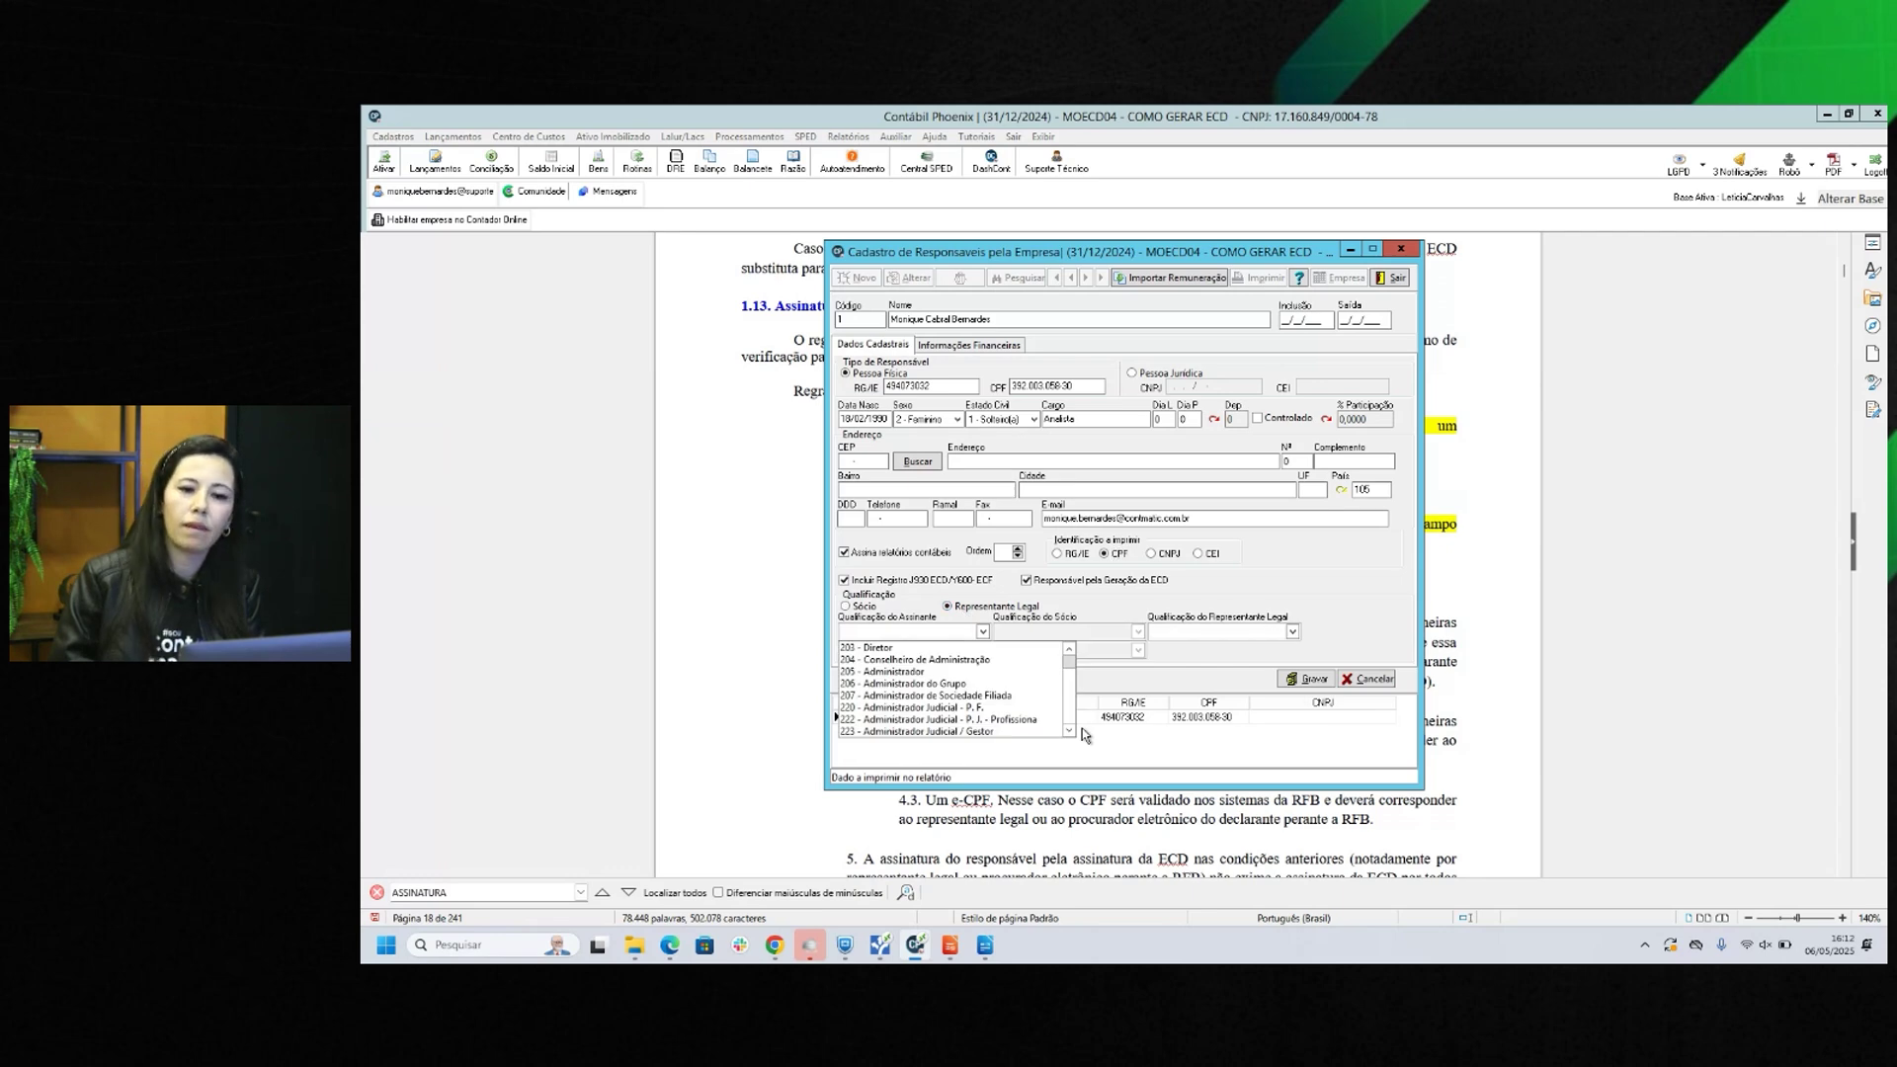
click(1070, 731)
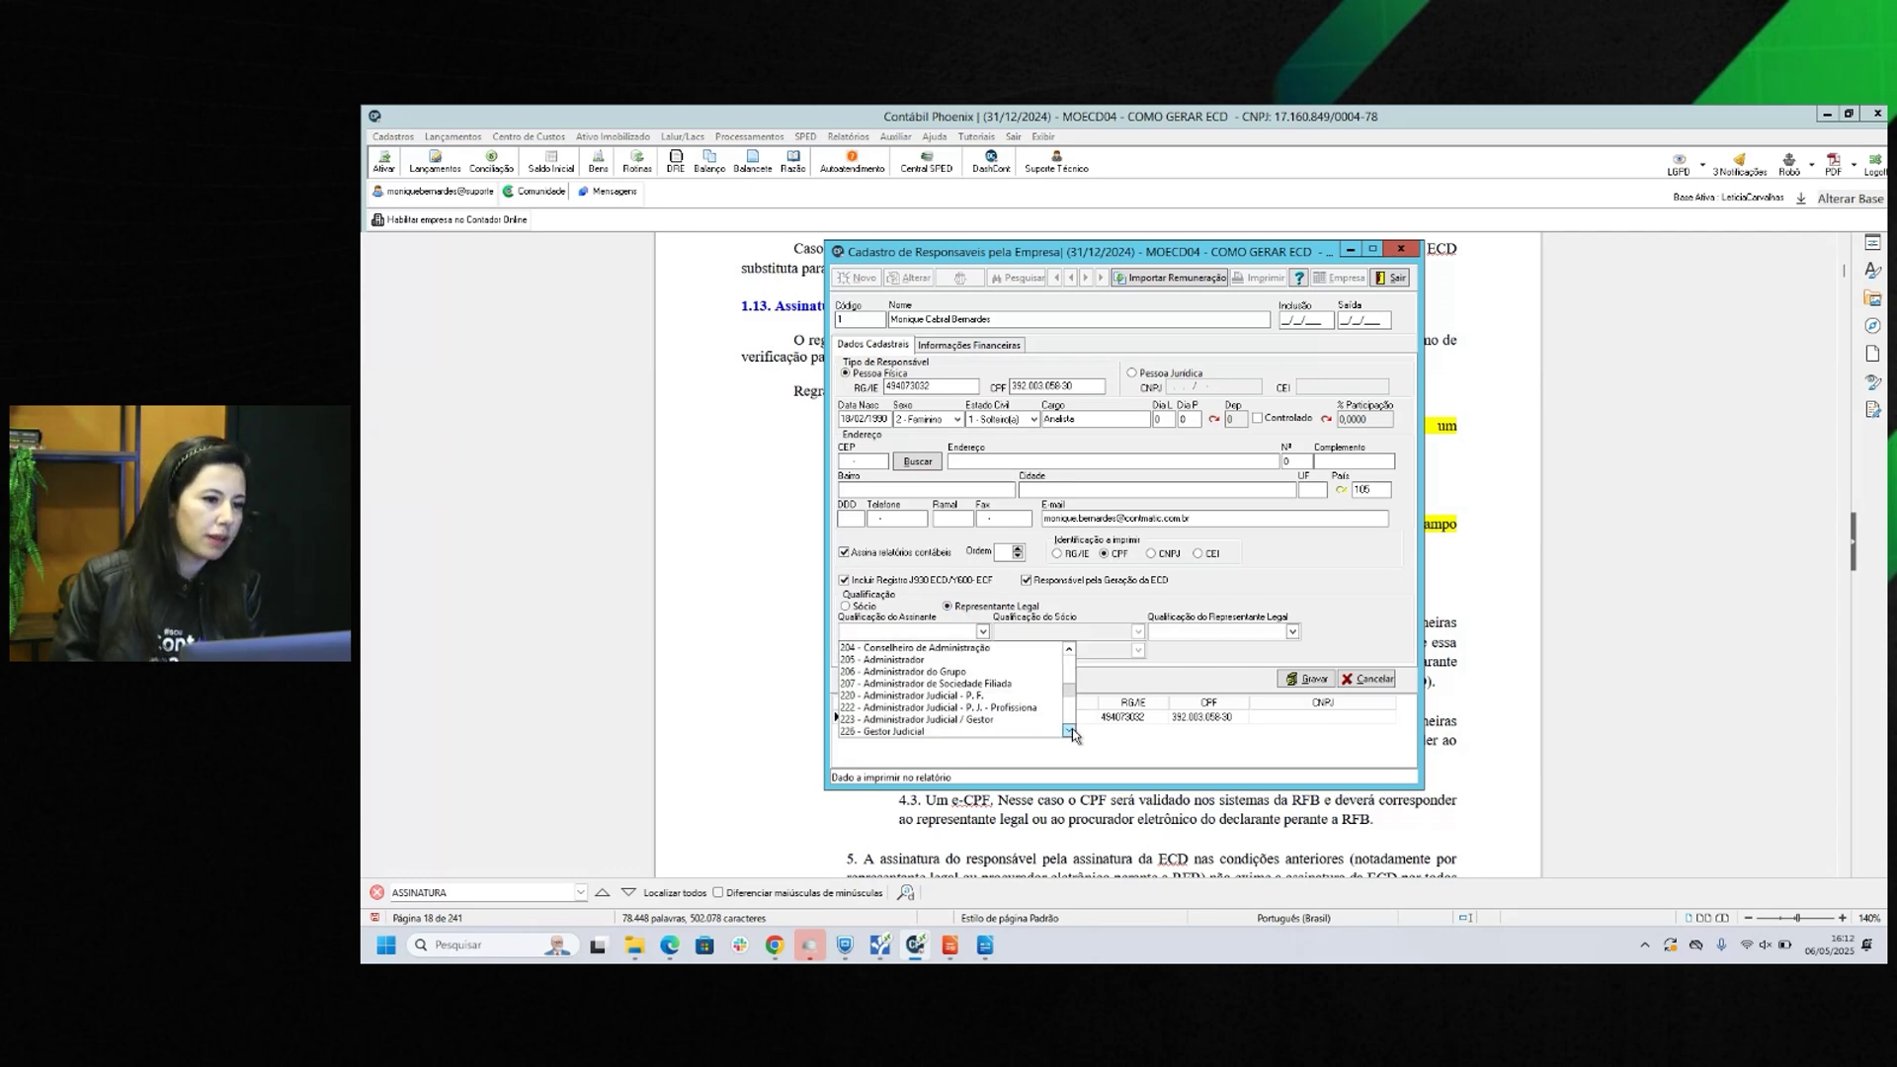
click(1307, 679)
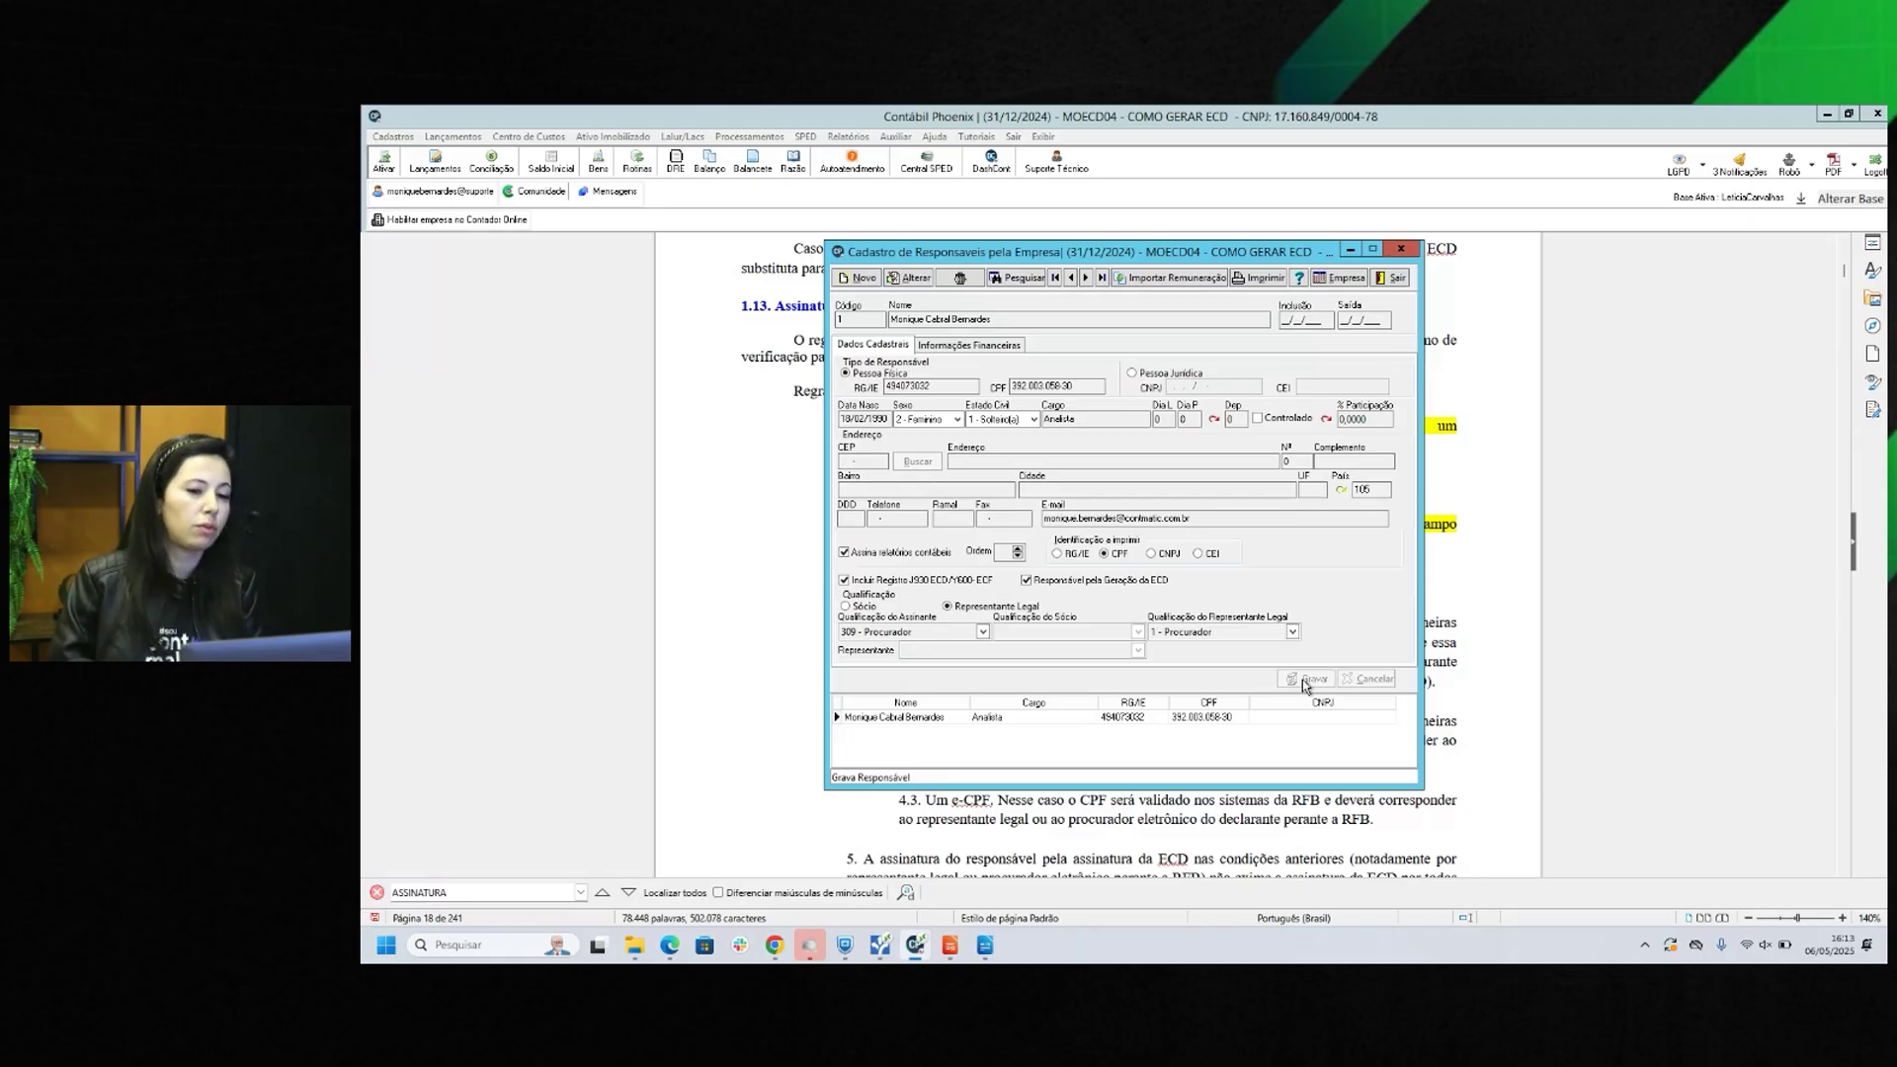
Close the responsible parties register, review the group nature settings in the chart of accounts configuration, and exit the chart of accounts.
key(Escape)
click(405, 137)
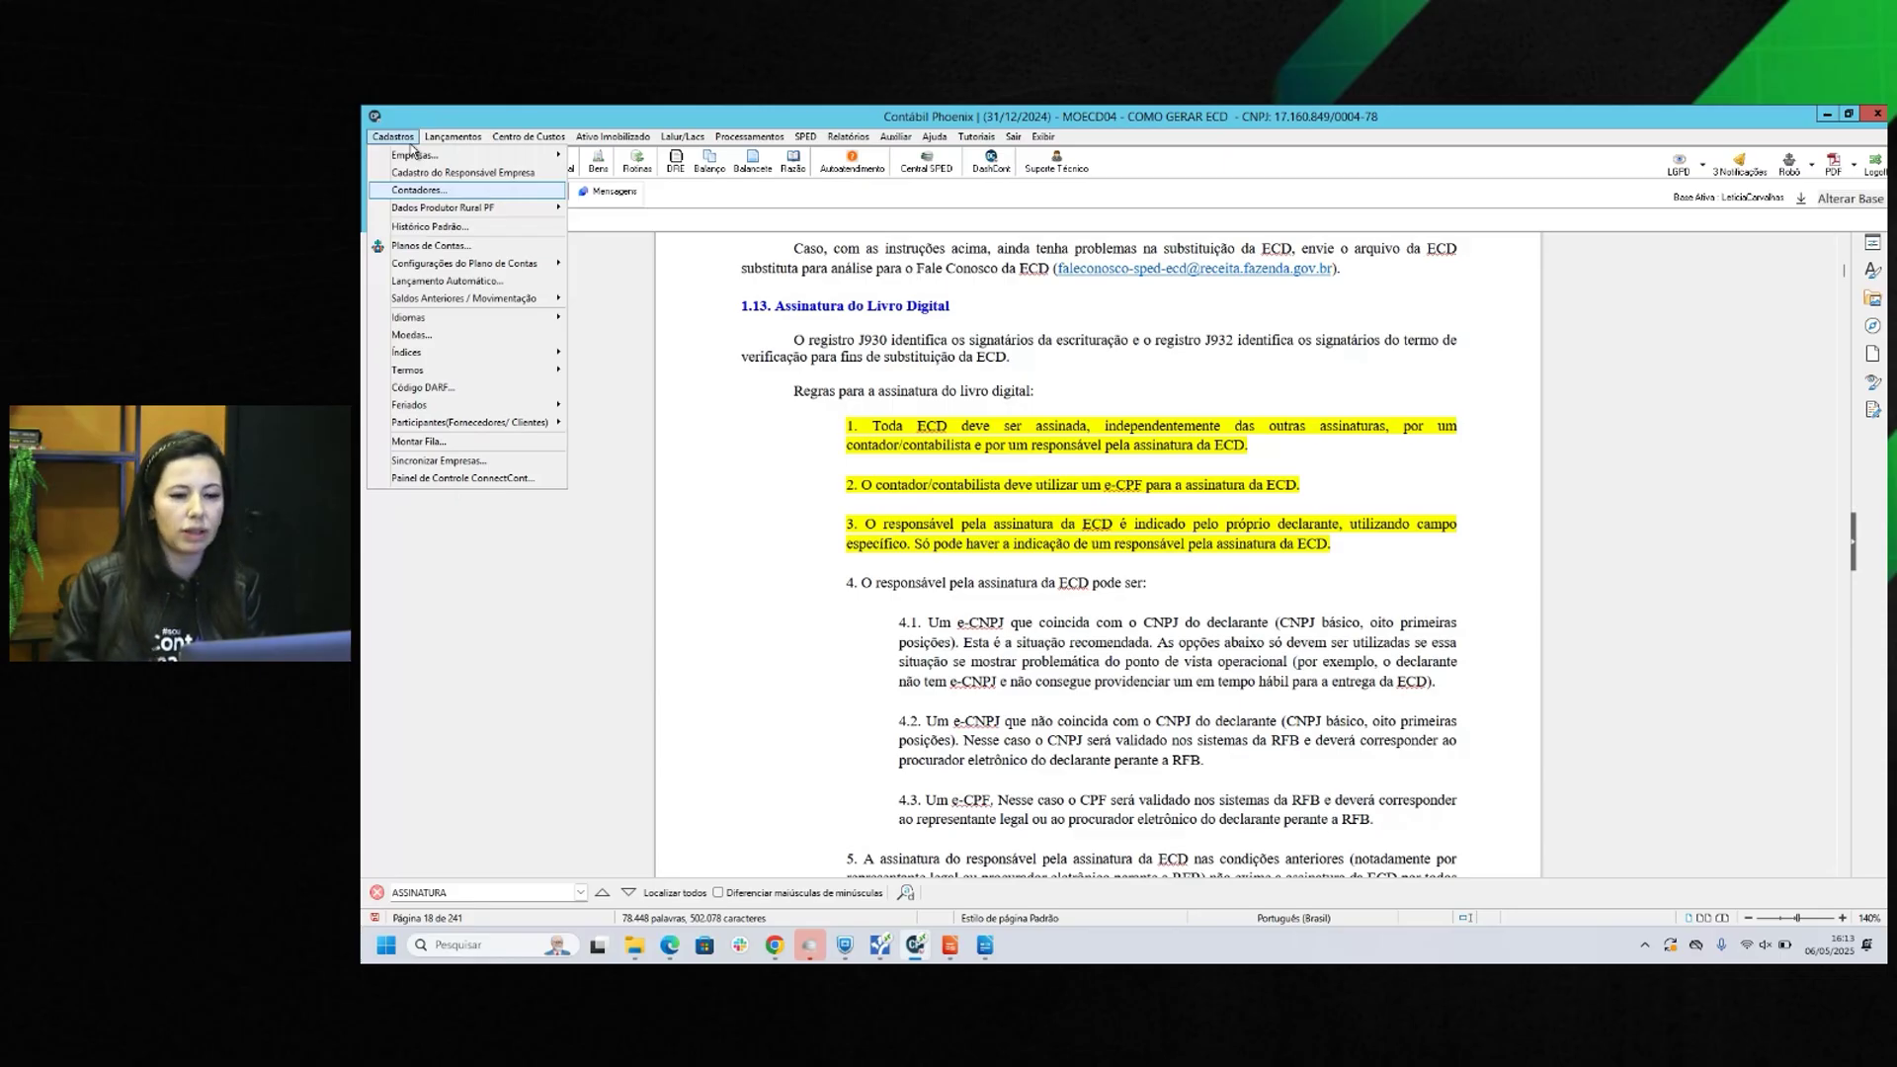
click(431, 245)
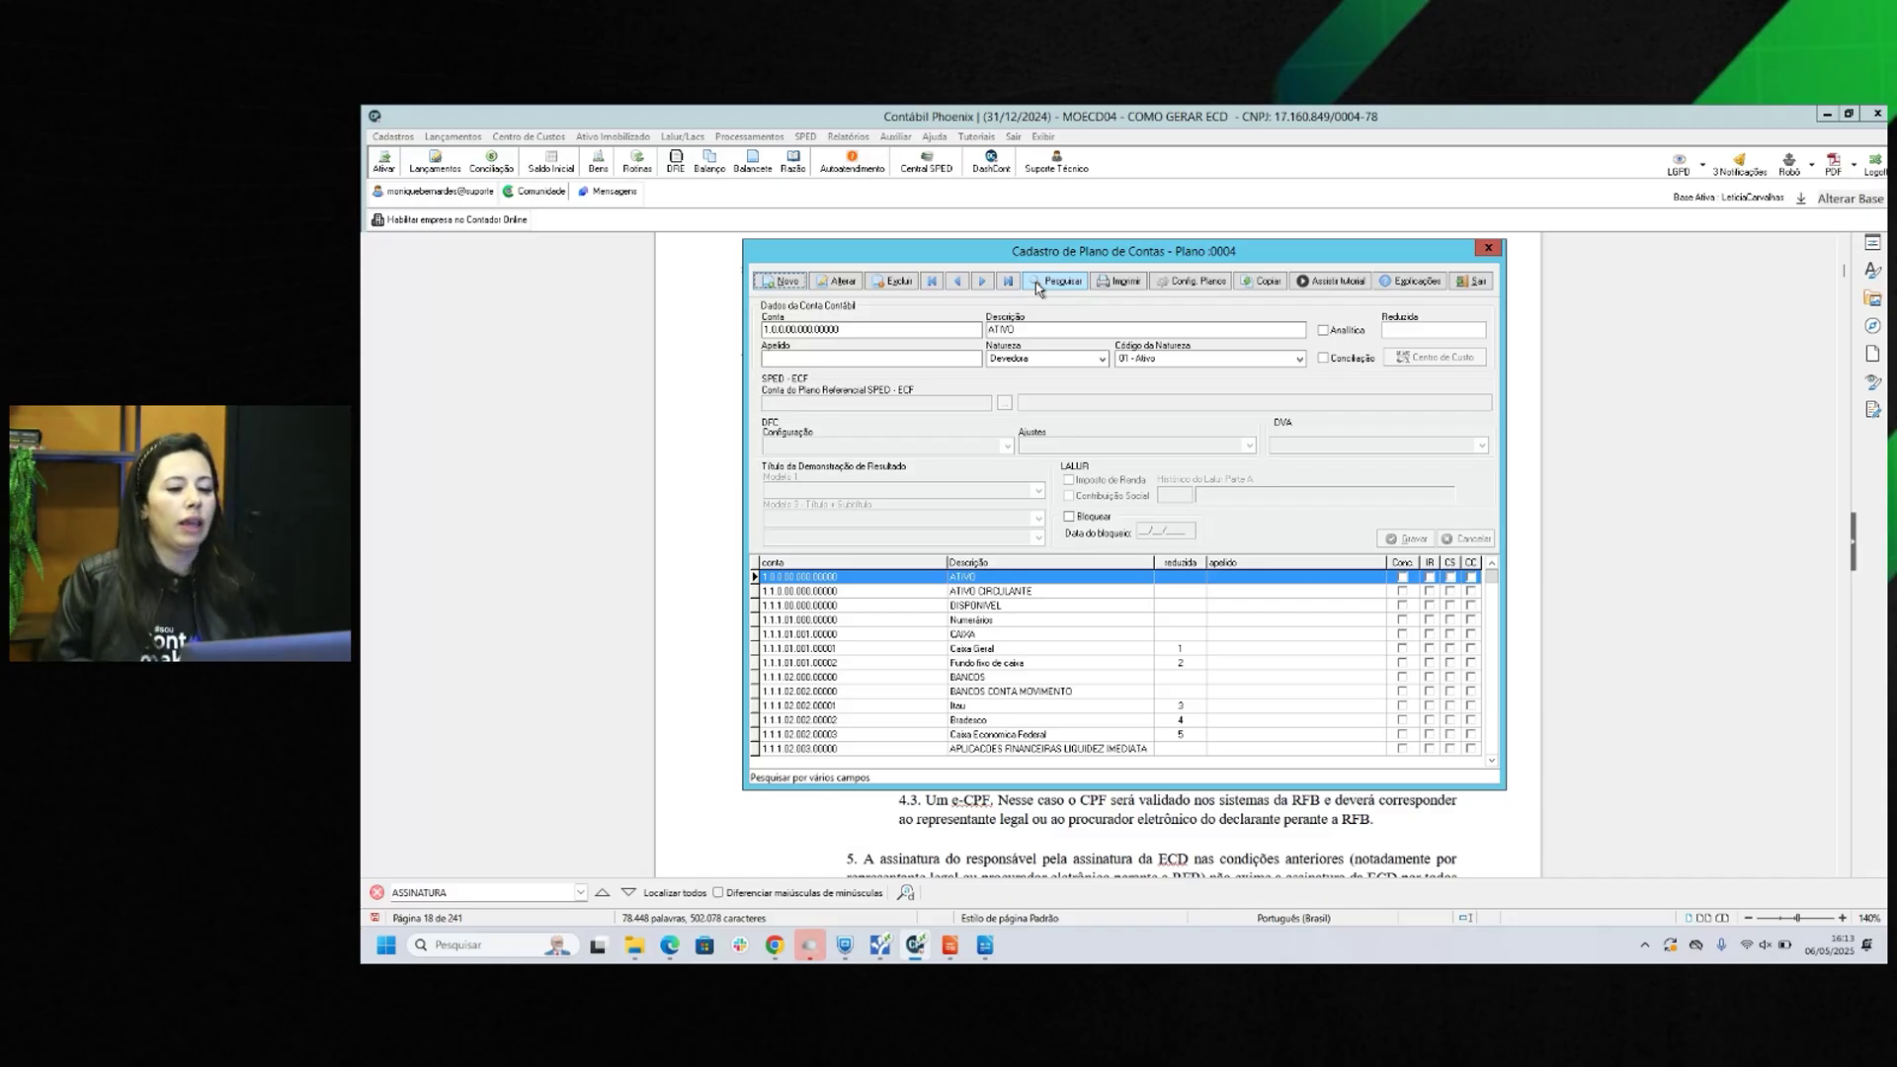
click(1184, 284)
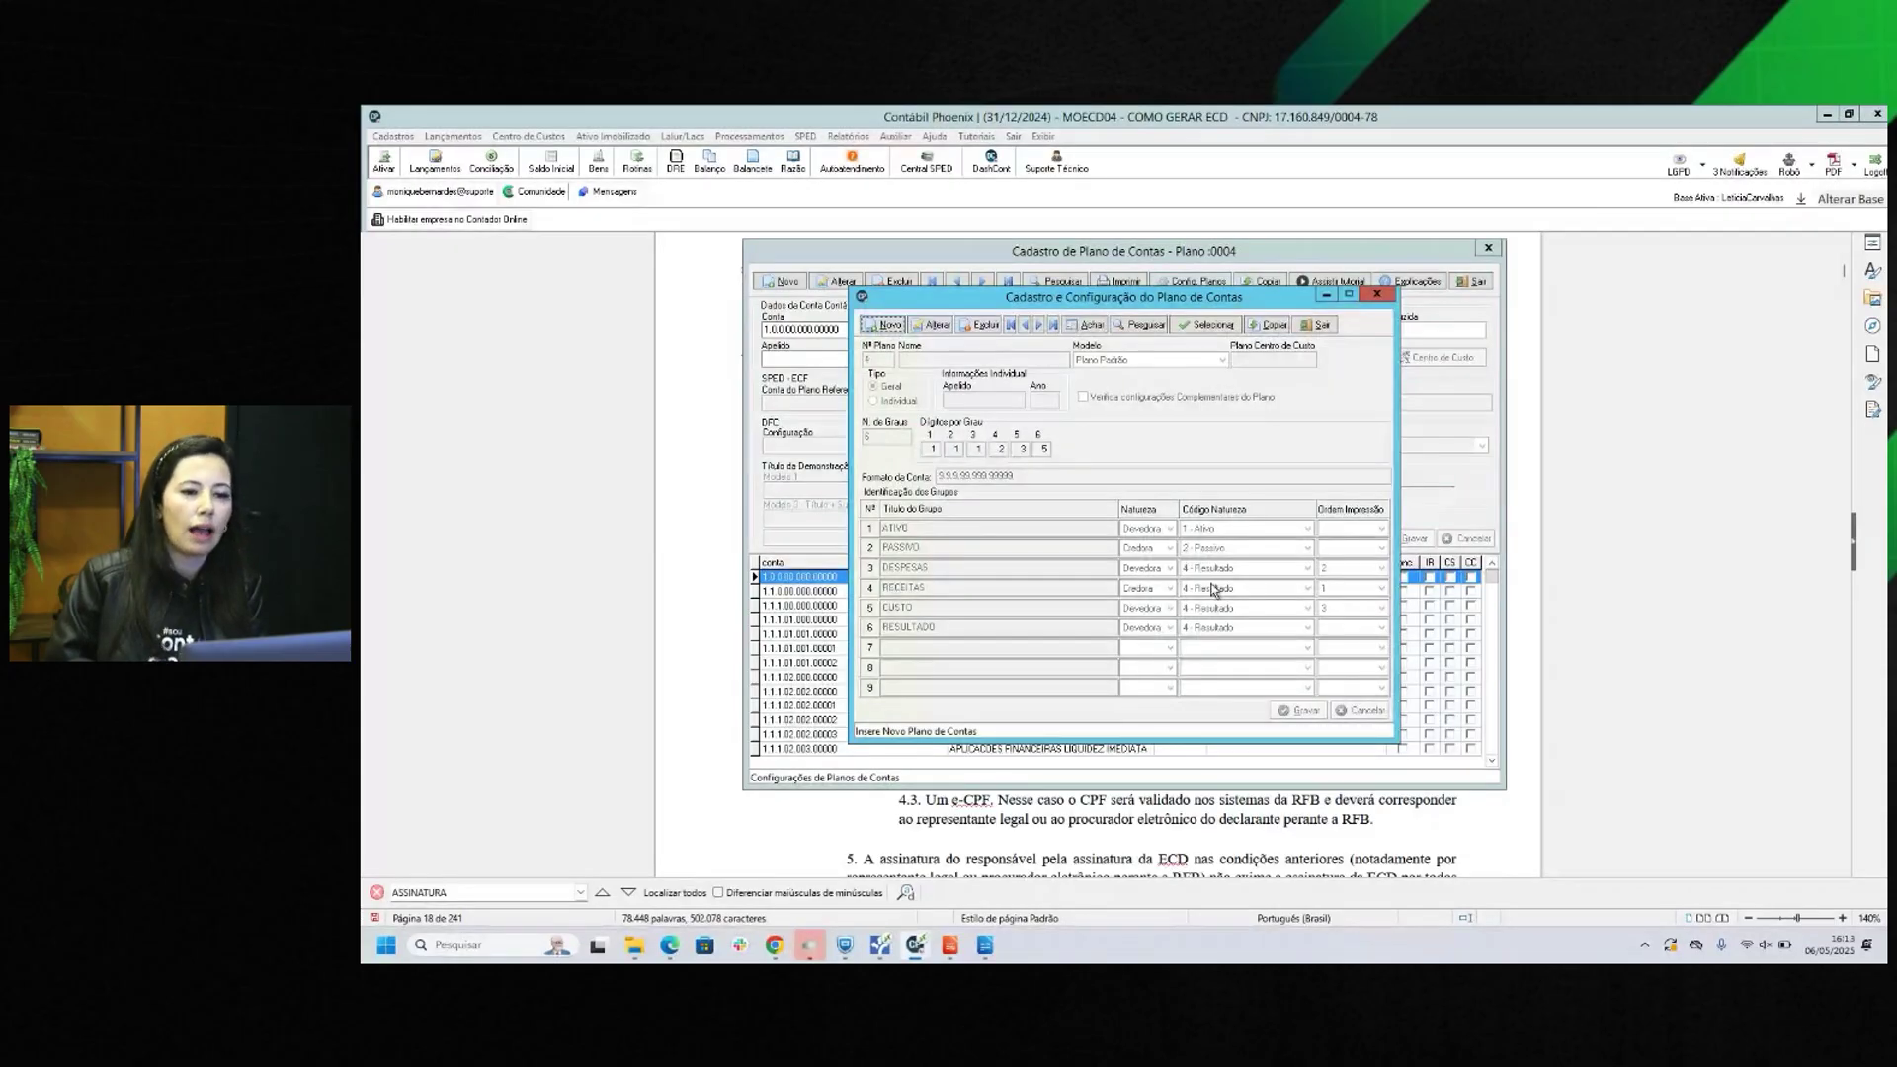
click(1321, 325)
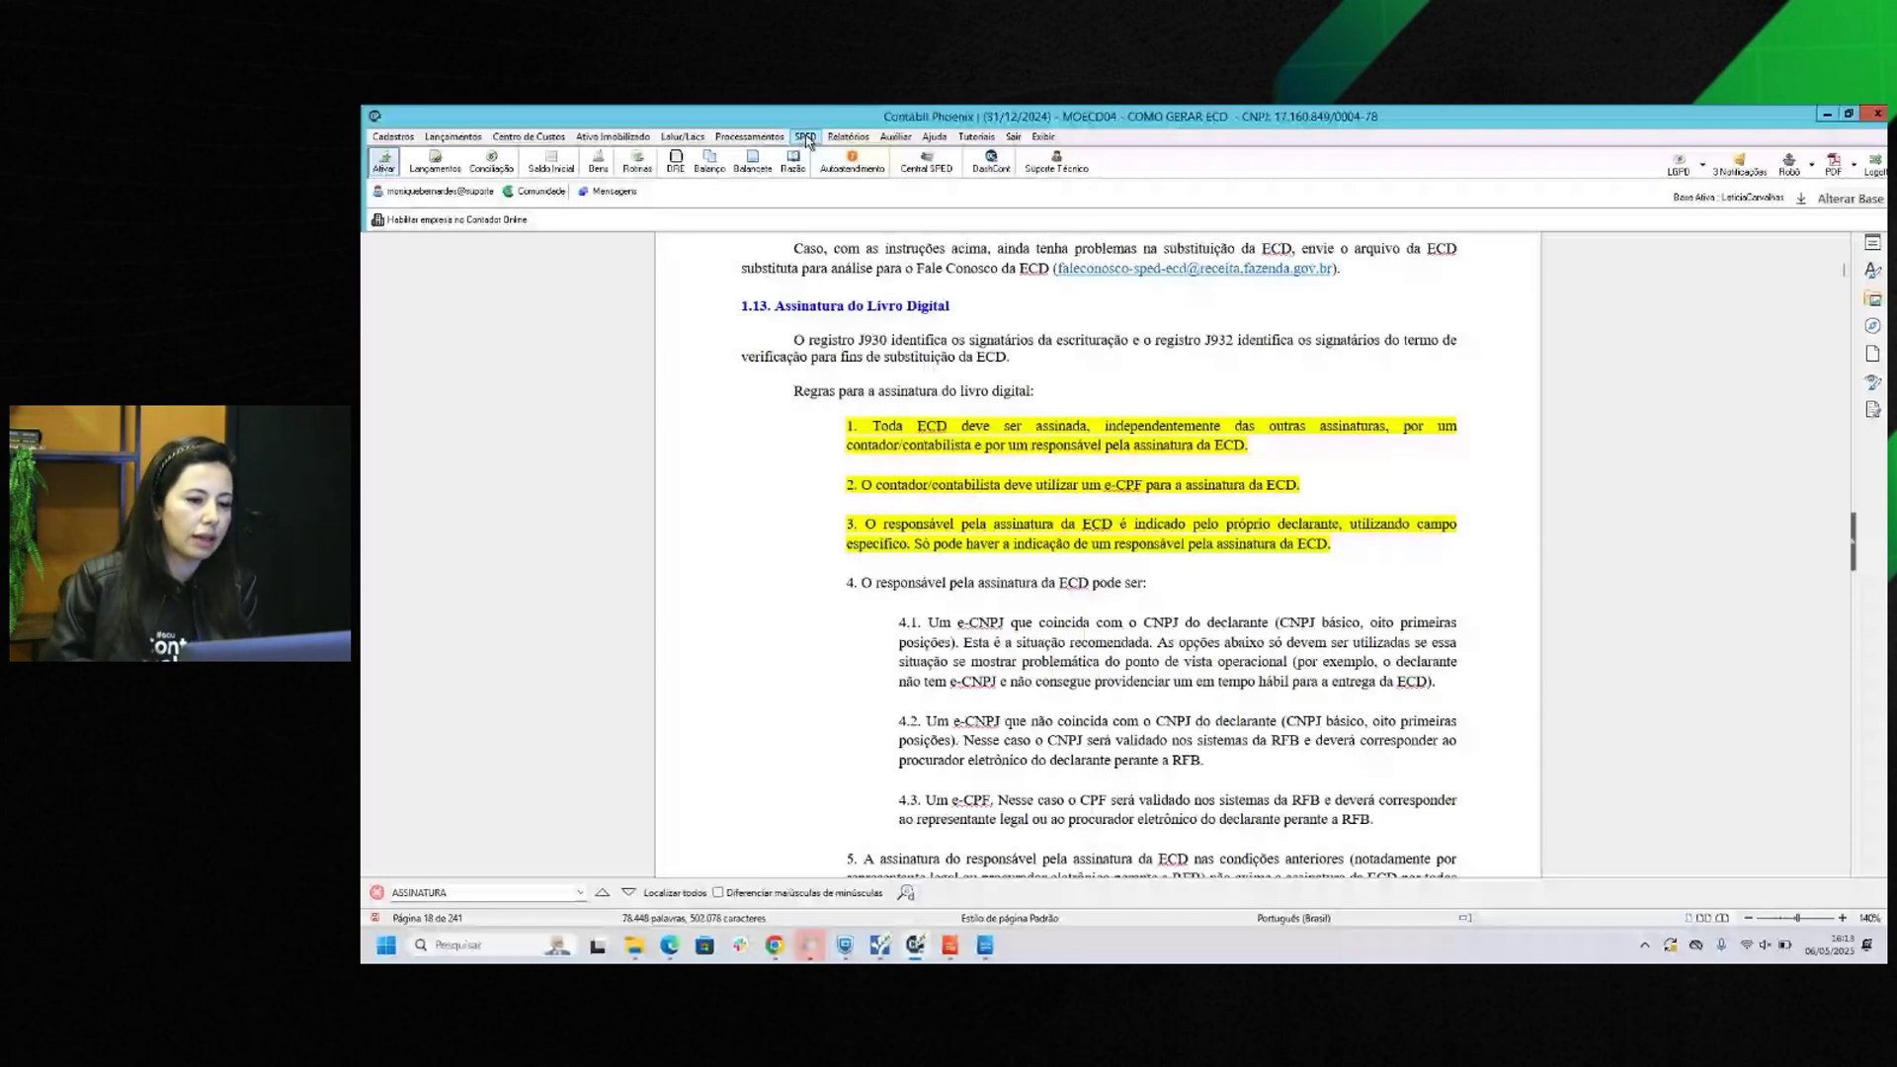
Open the SPED-ECF referential plan configuration and locate account 1.9 to check the nature code of the active compensation accounts.
click(806, 141)
click(815, 170)
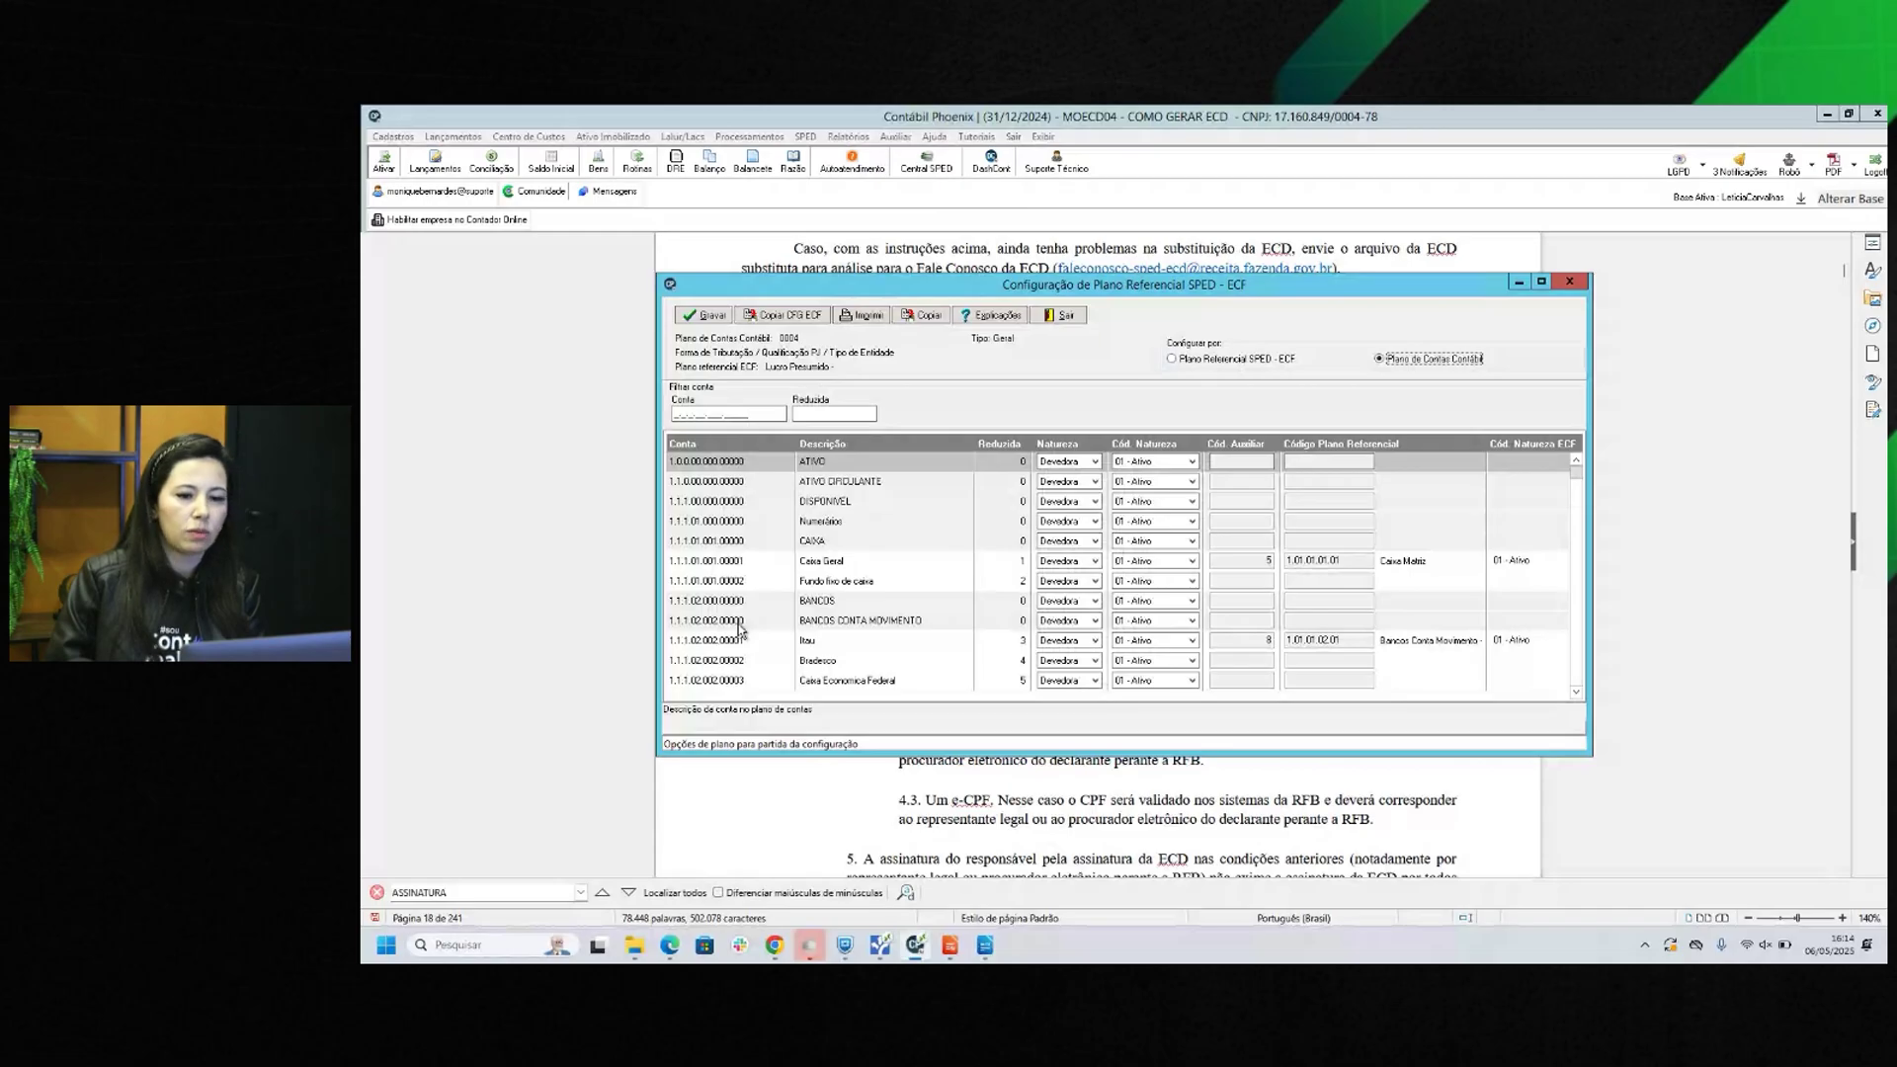
click(1171, 461)
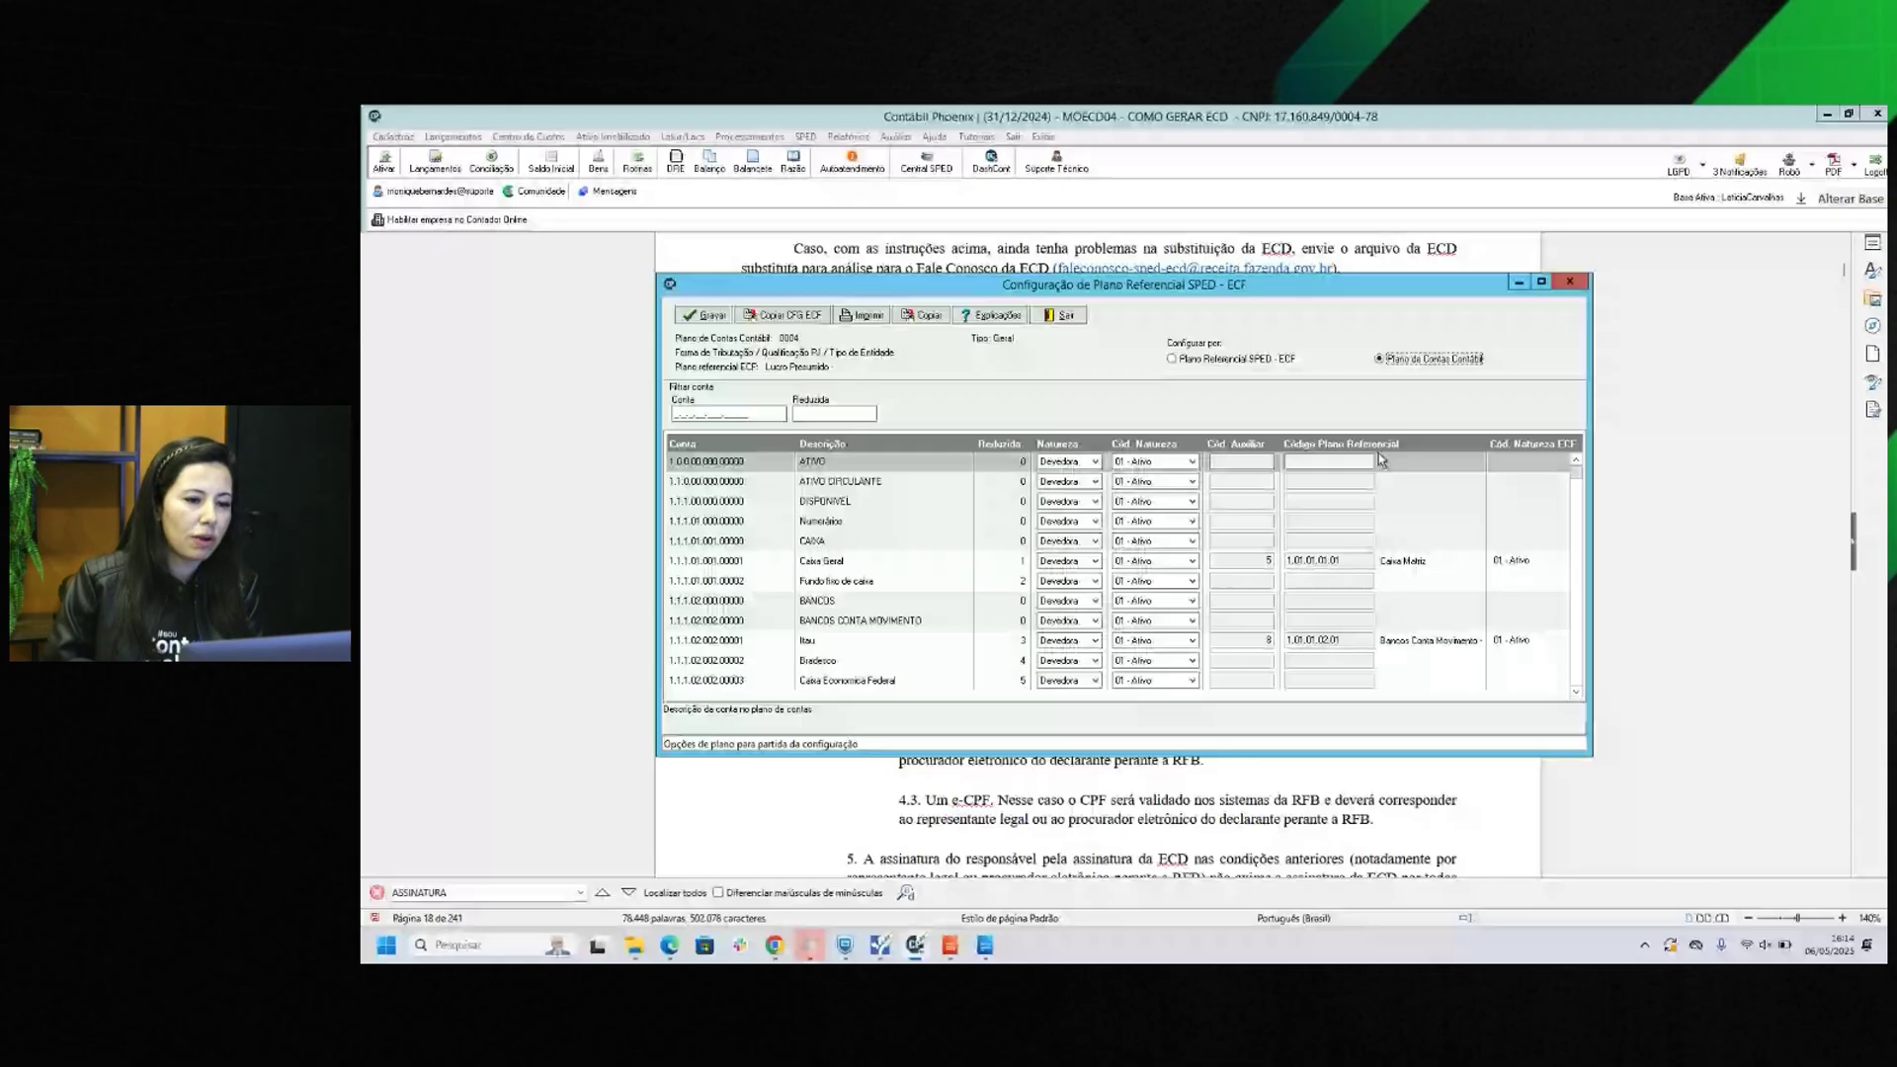
key(Tab)
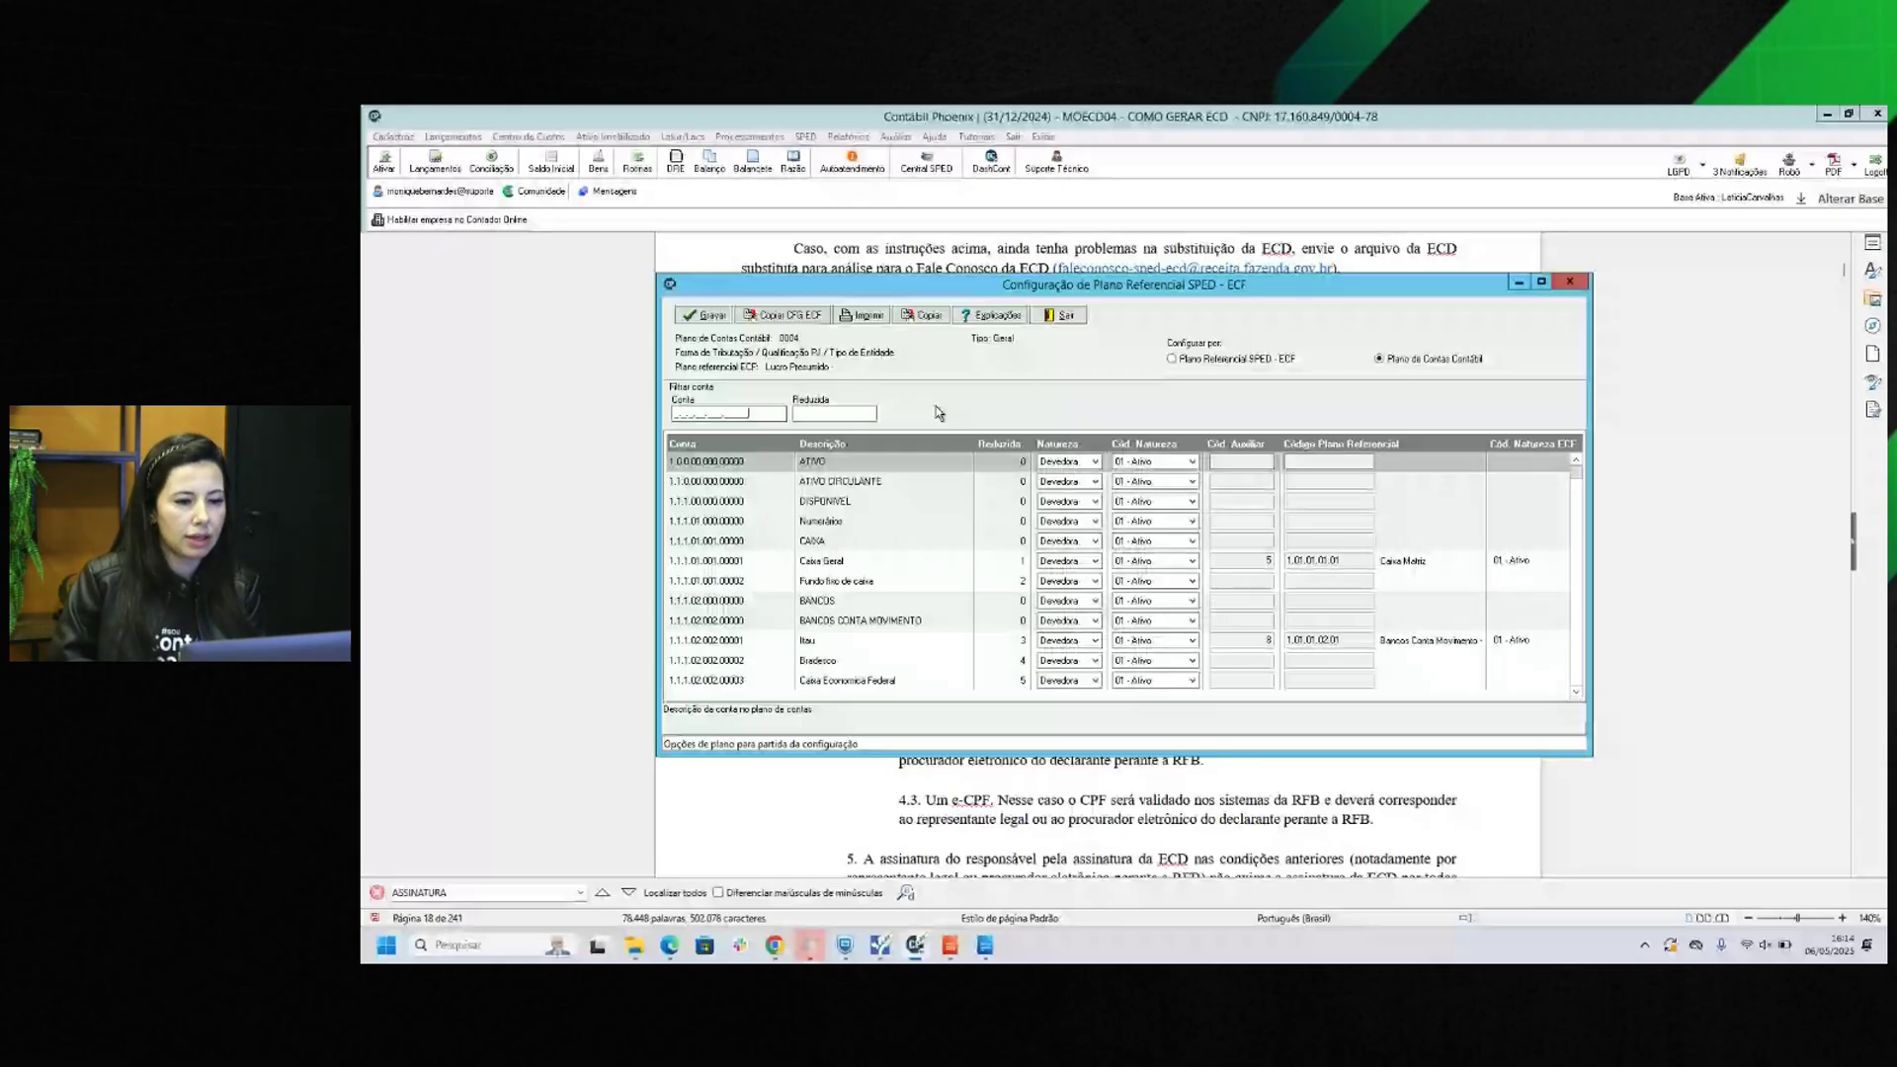
text(1)
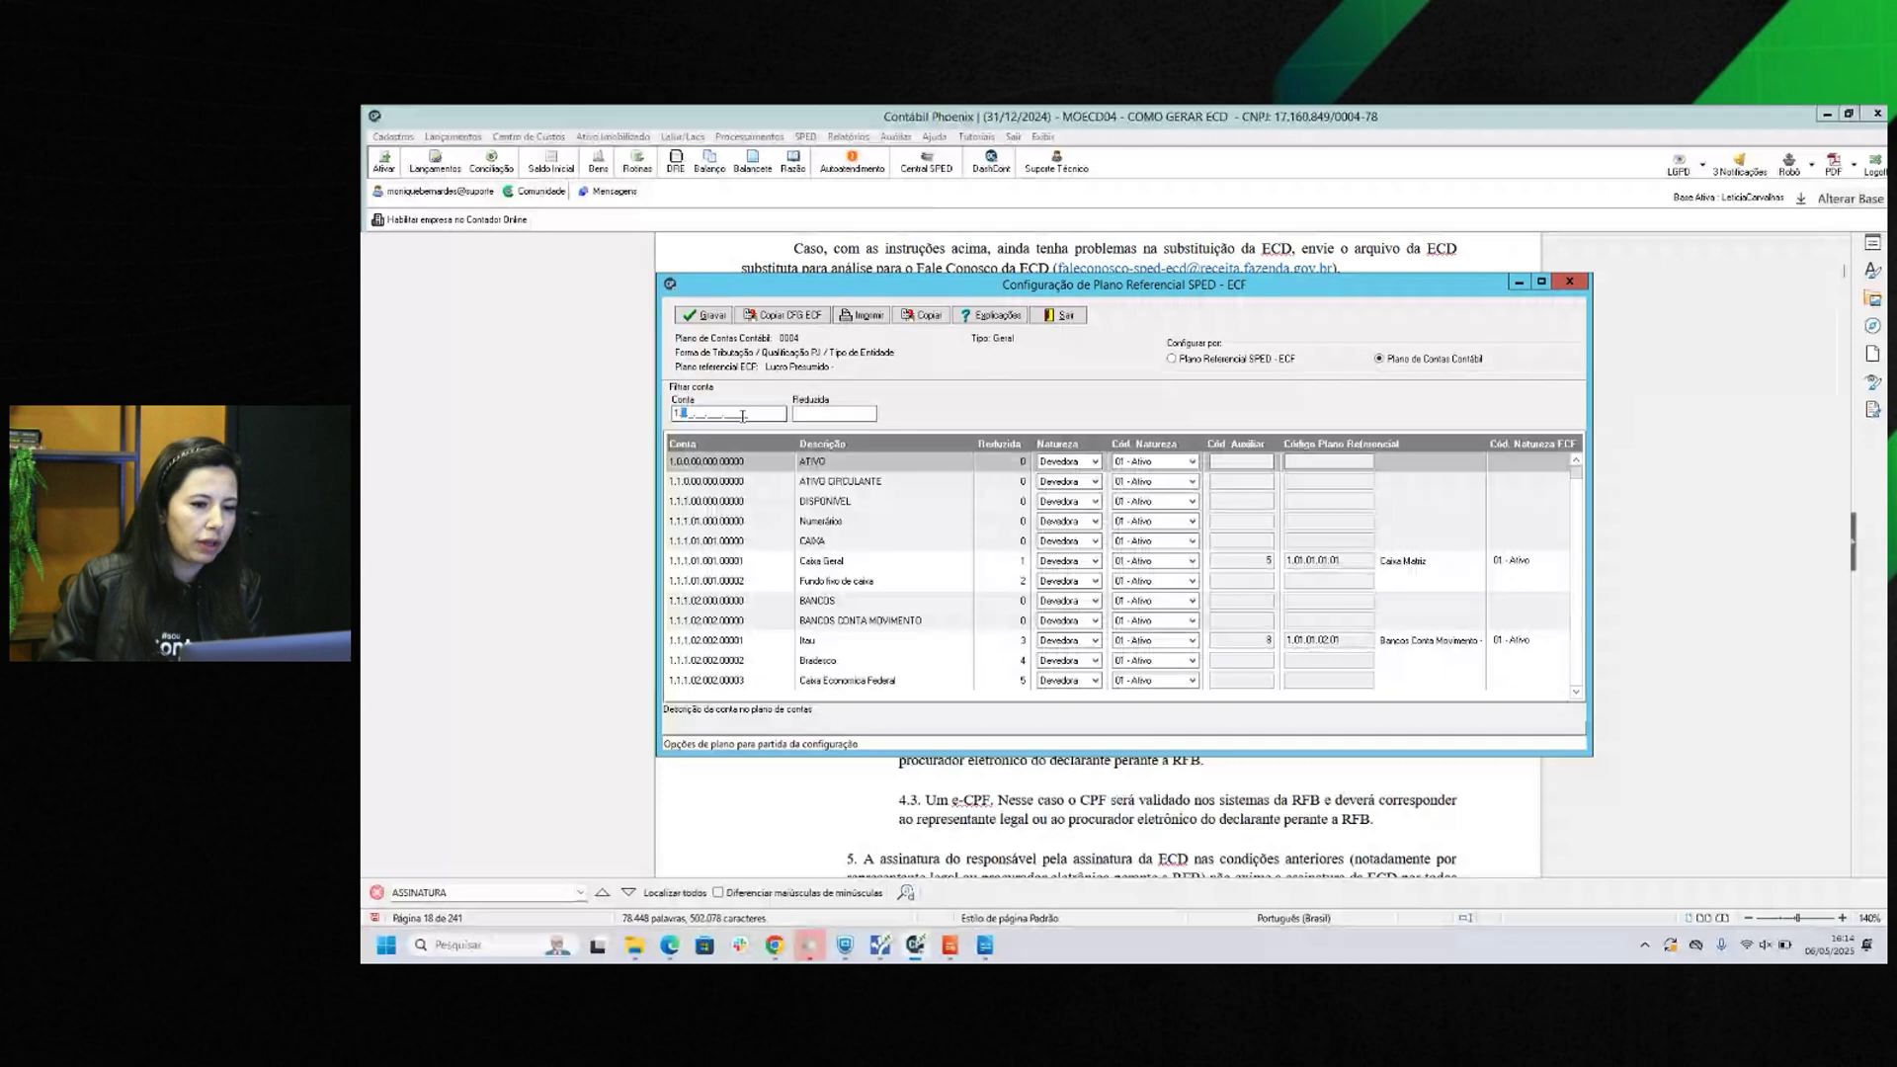
text(9)
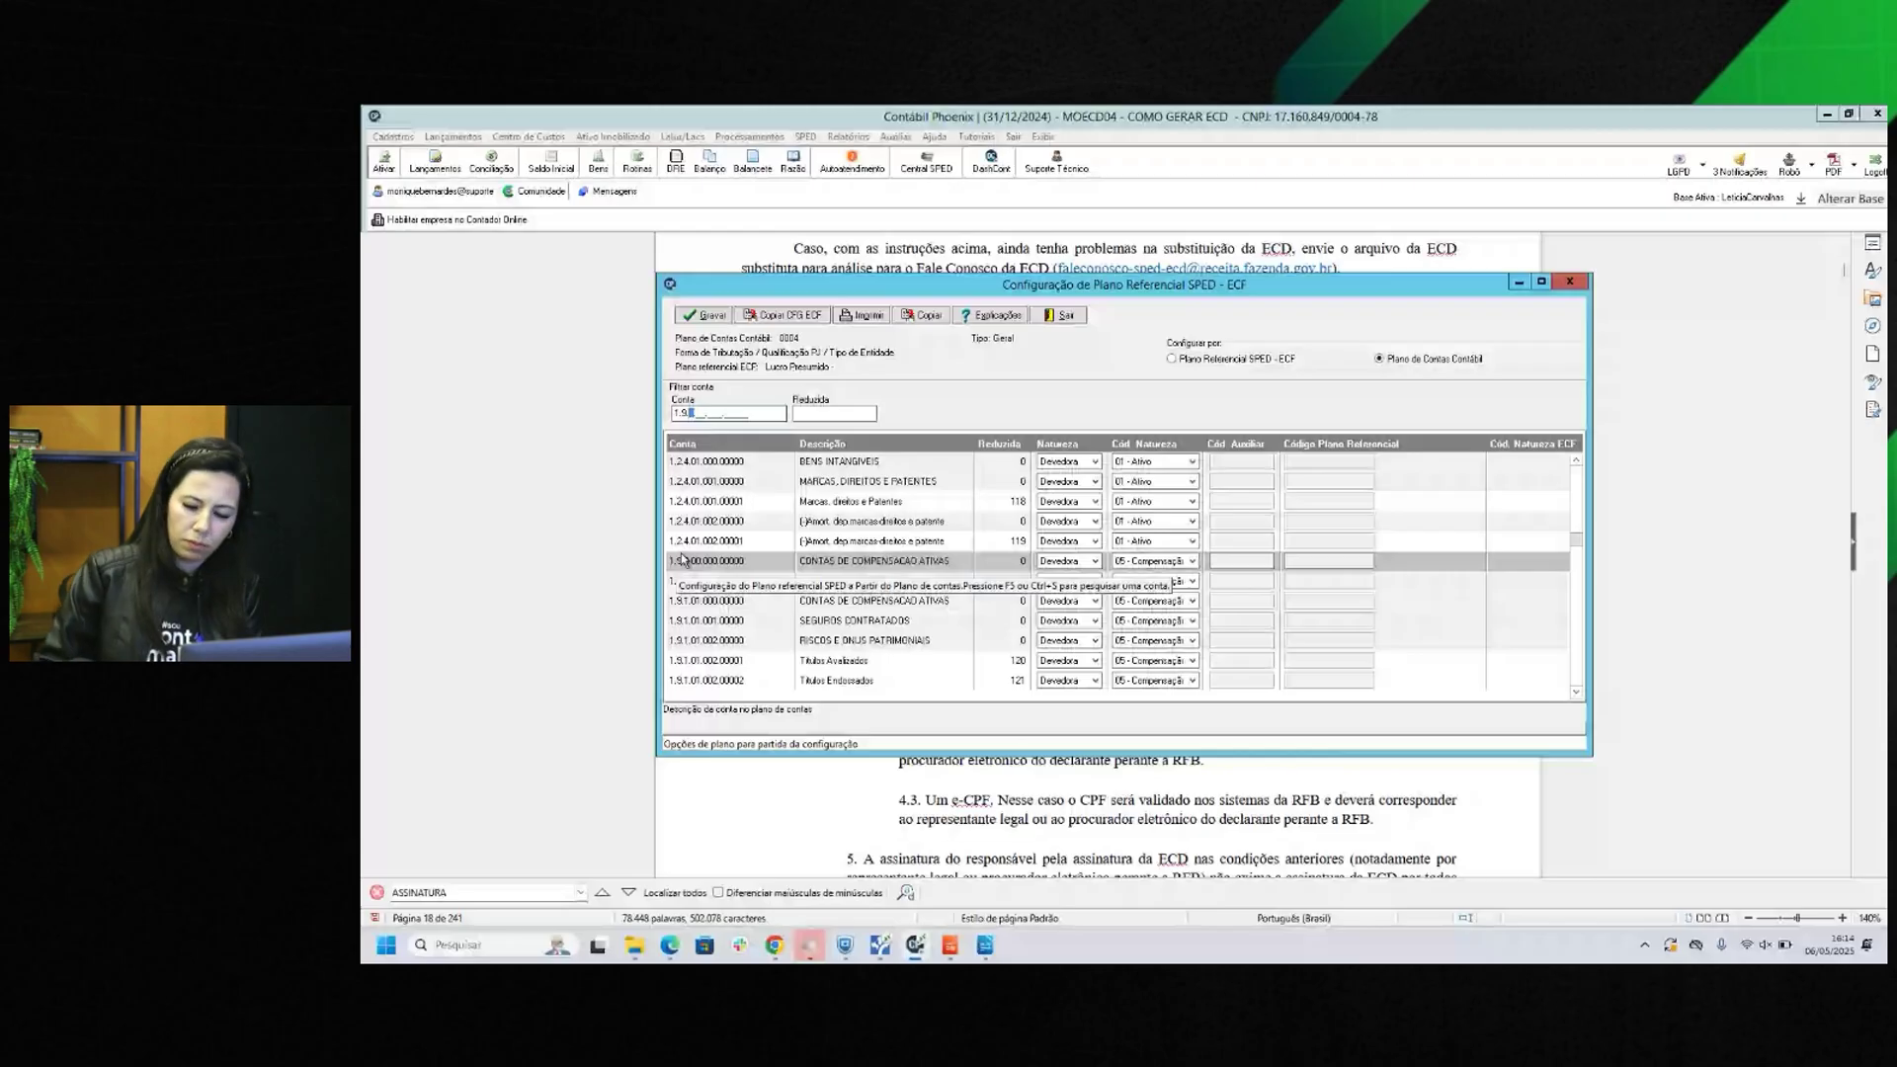
click(1154, 560)
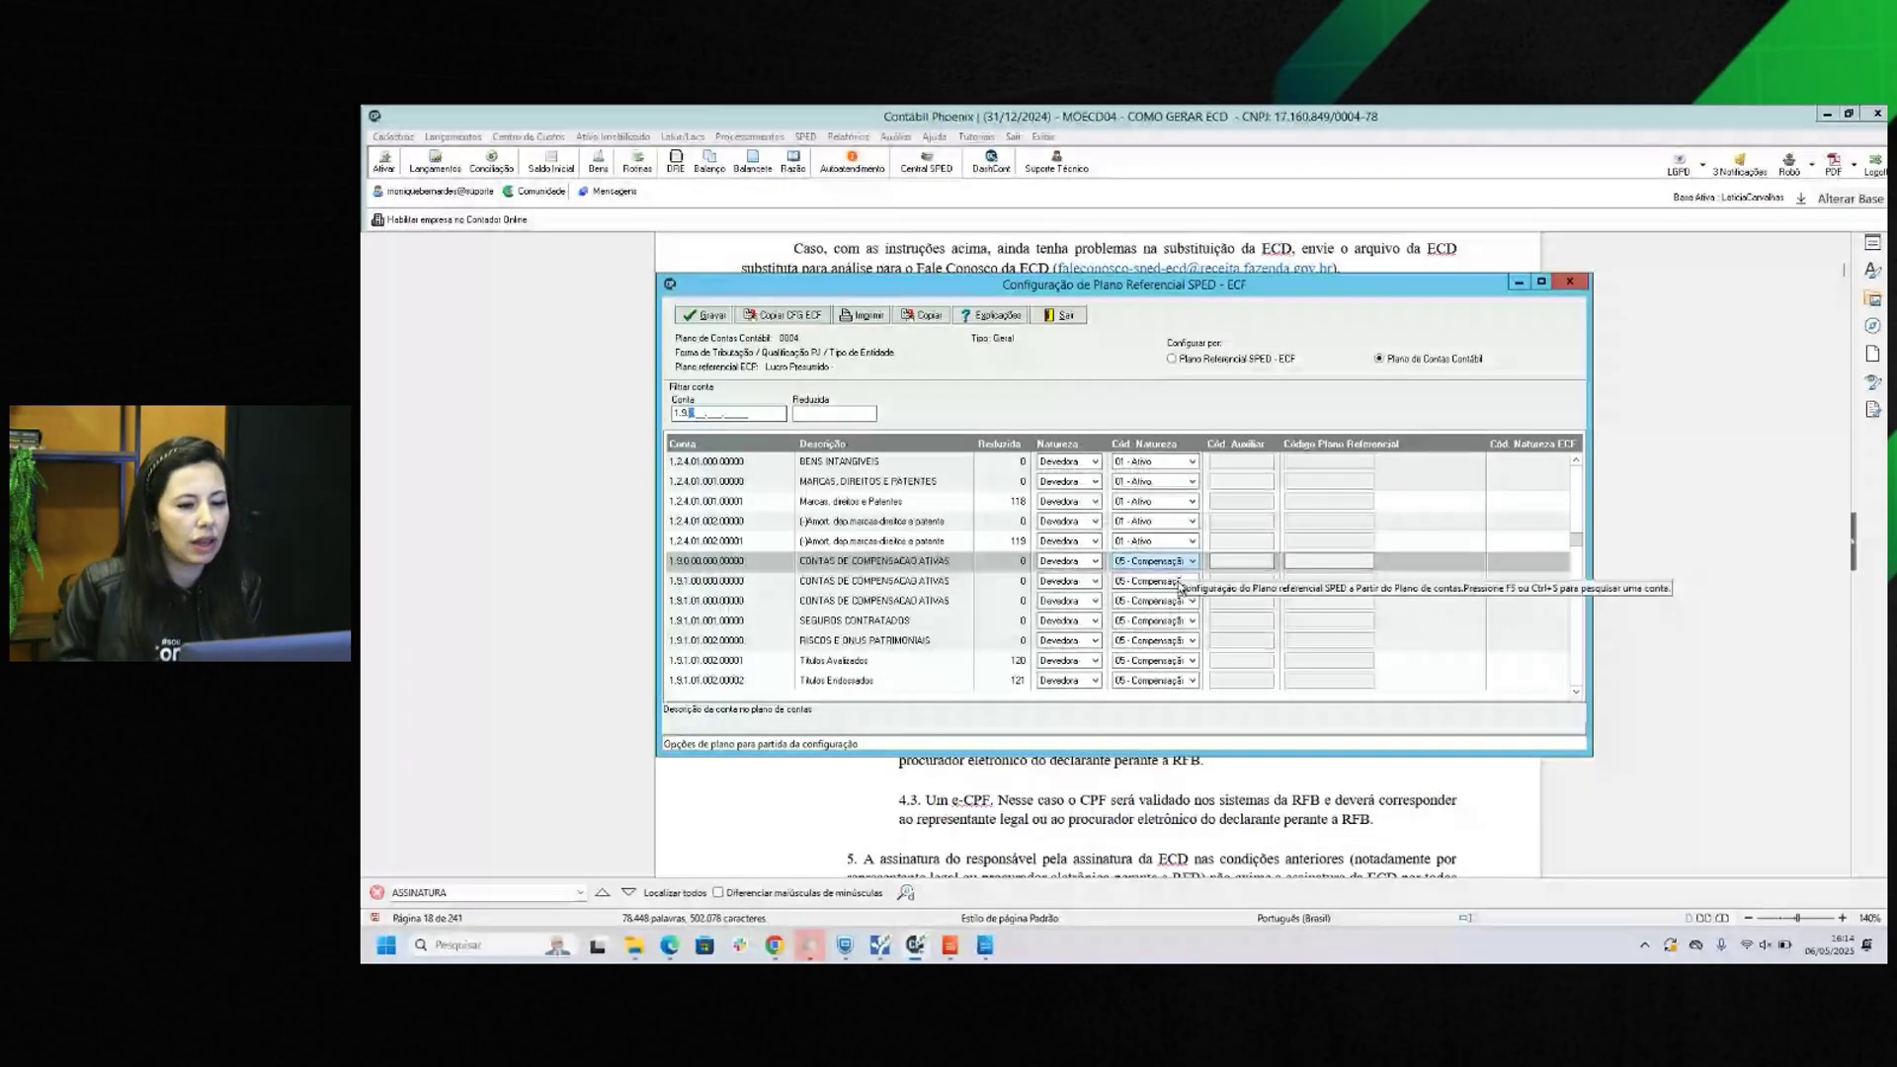
Look up accounts 2.8 and 2.3 to check the nature codes of the passive compensation and equity accounts.
click(702, 410)
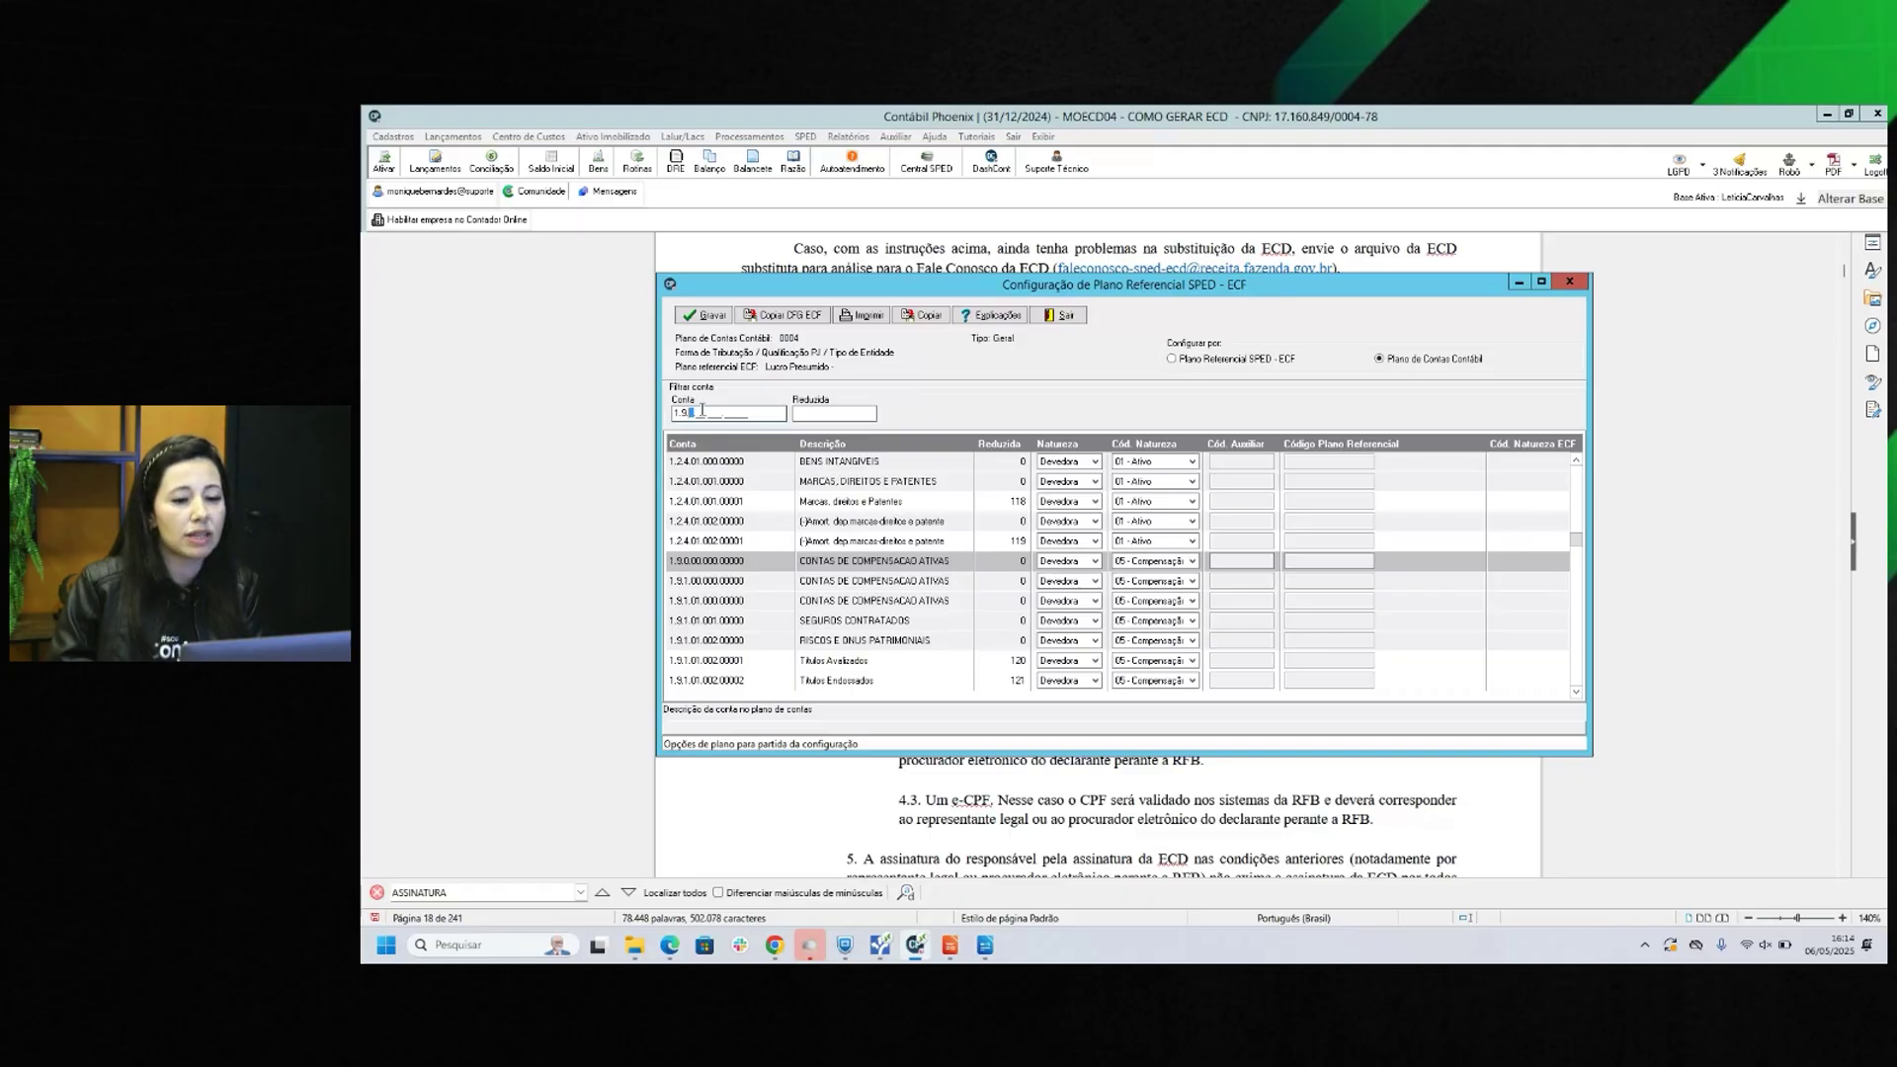
key(BackSpace)
key(BackSpace)
text(28)
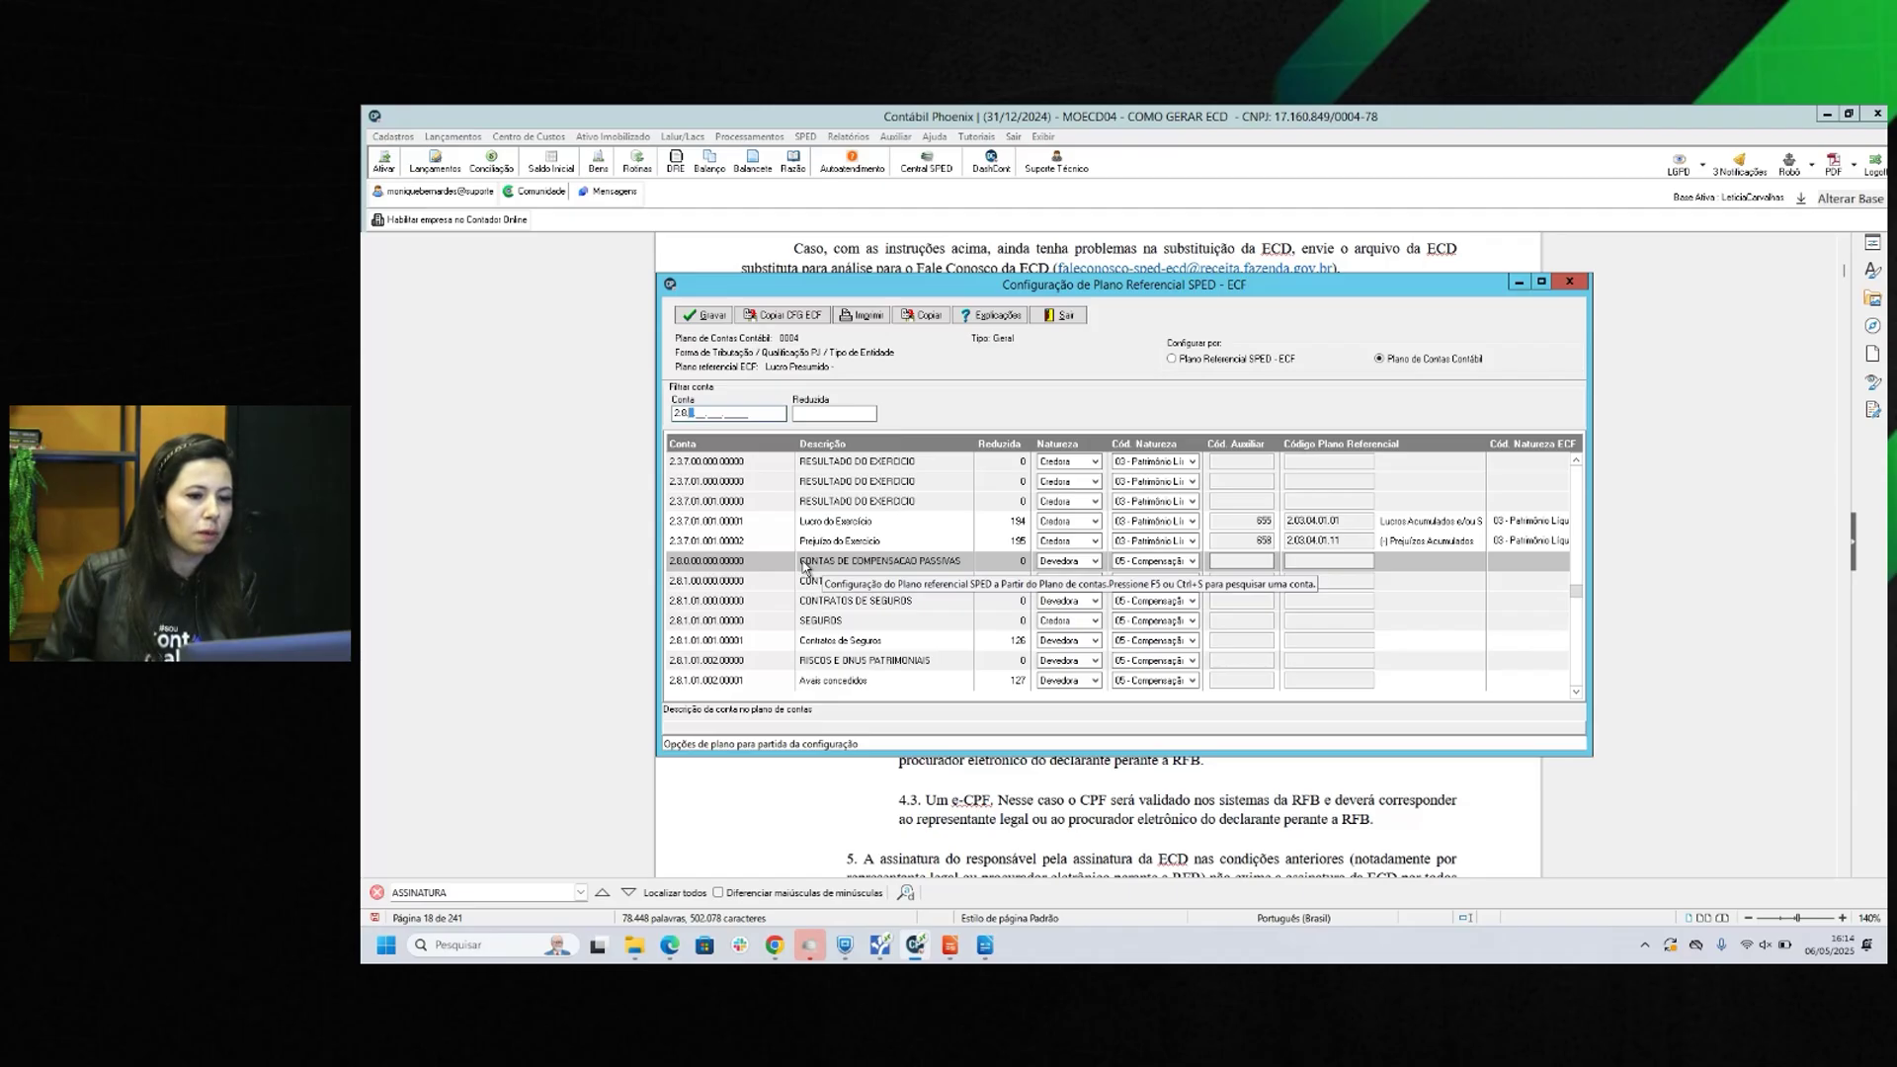
double_click(727, 410)
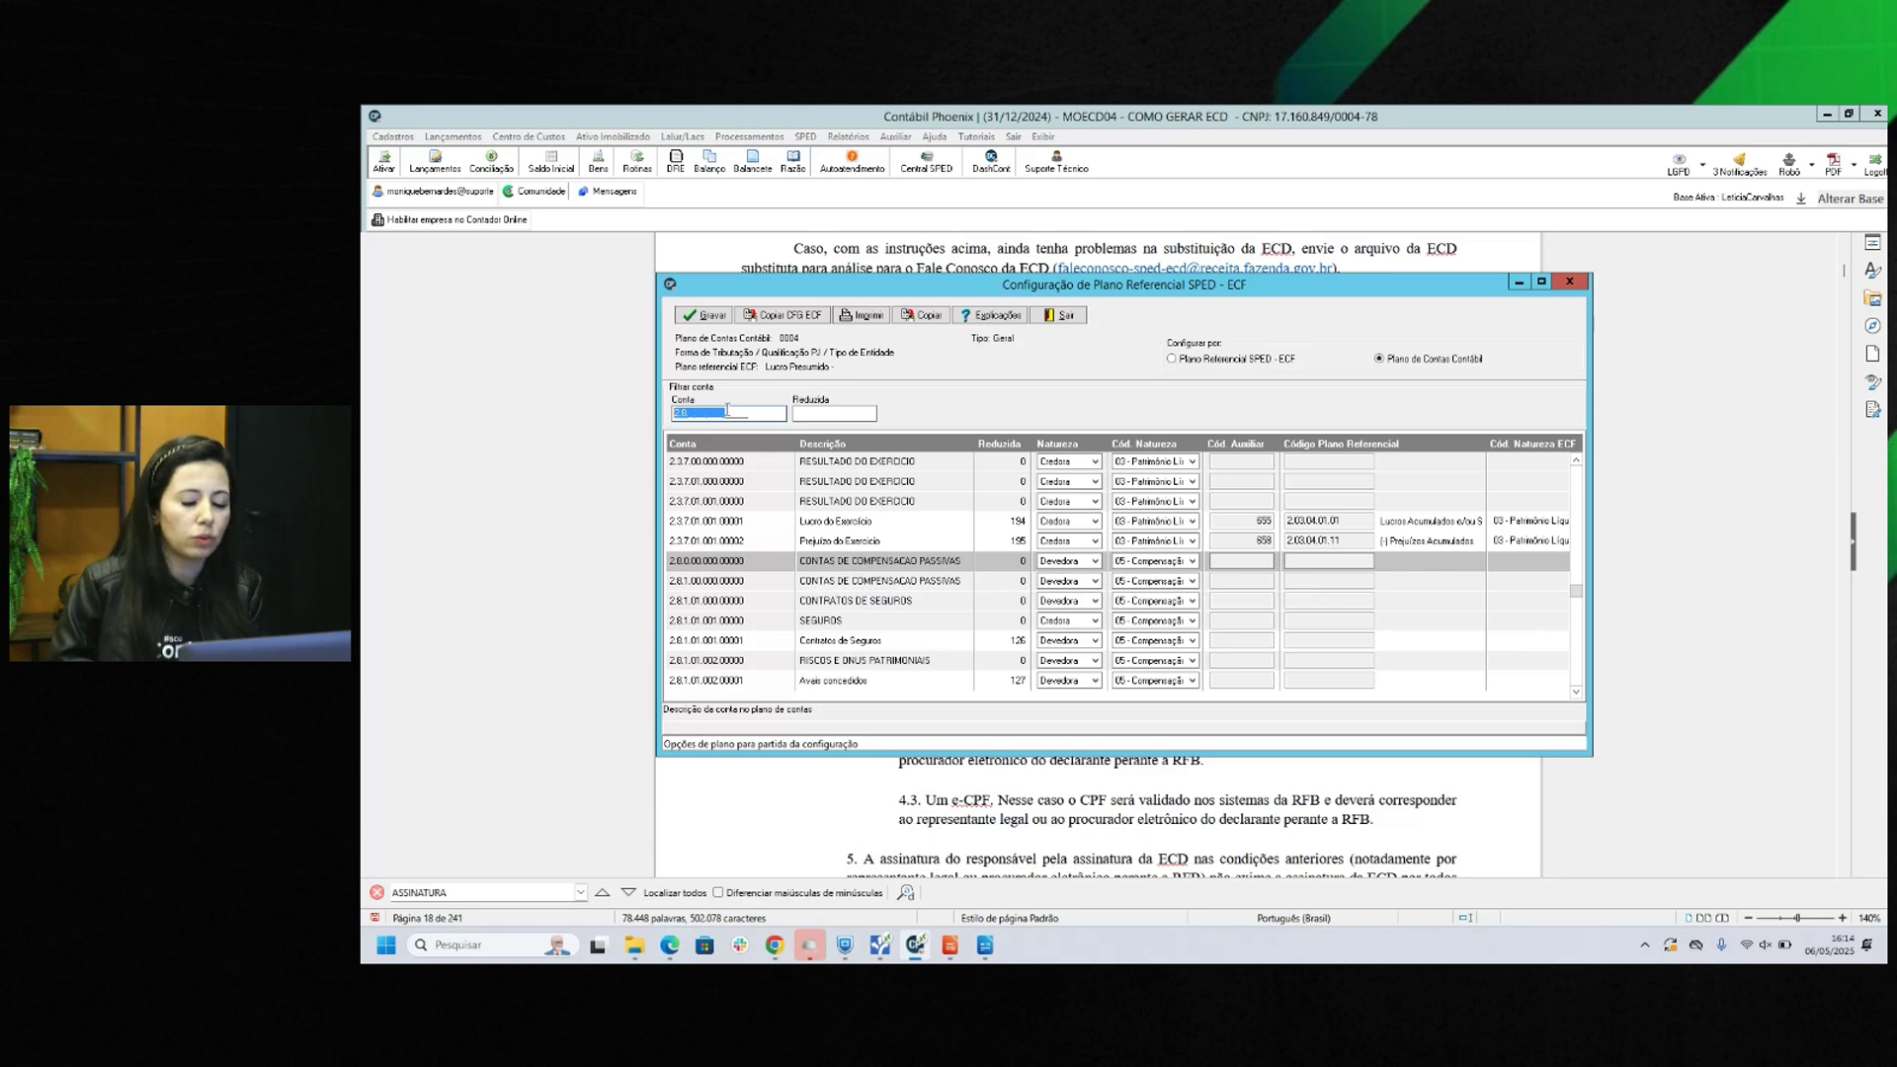
key(BackSpace)
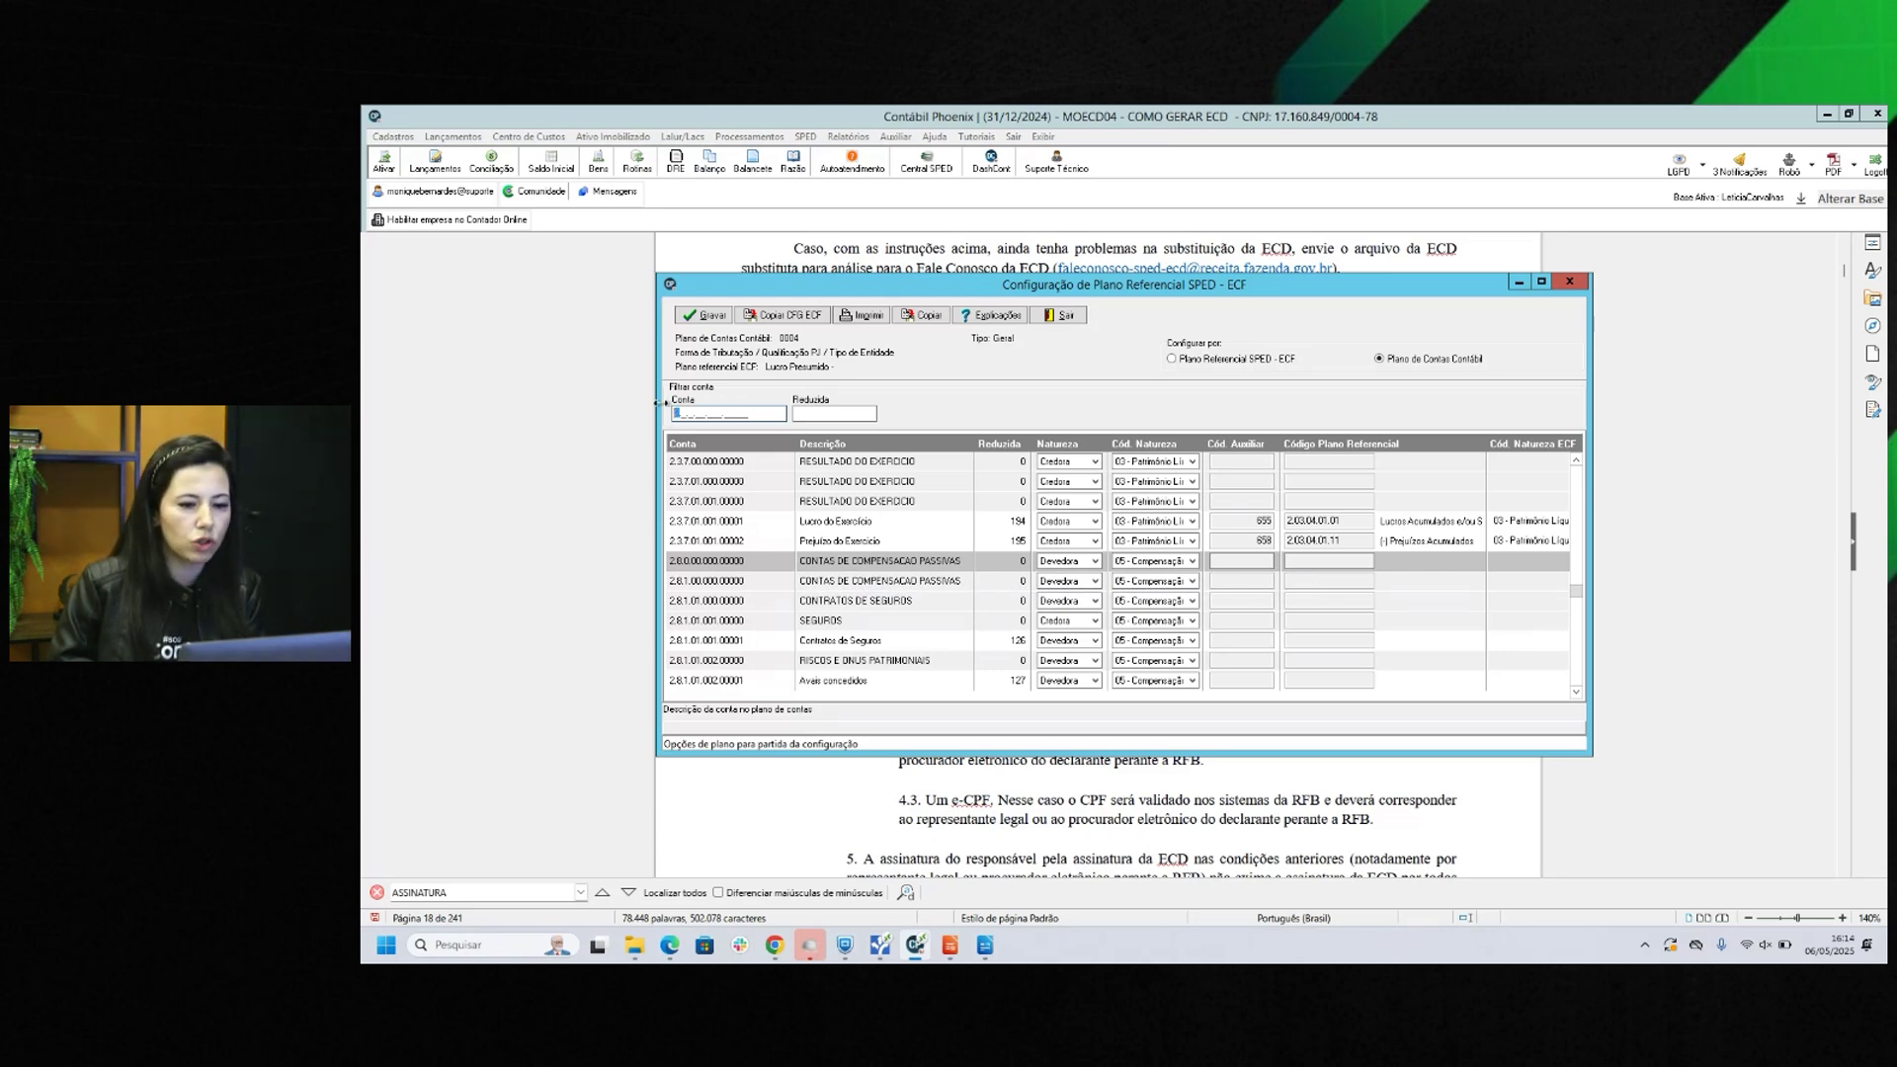
text(23)
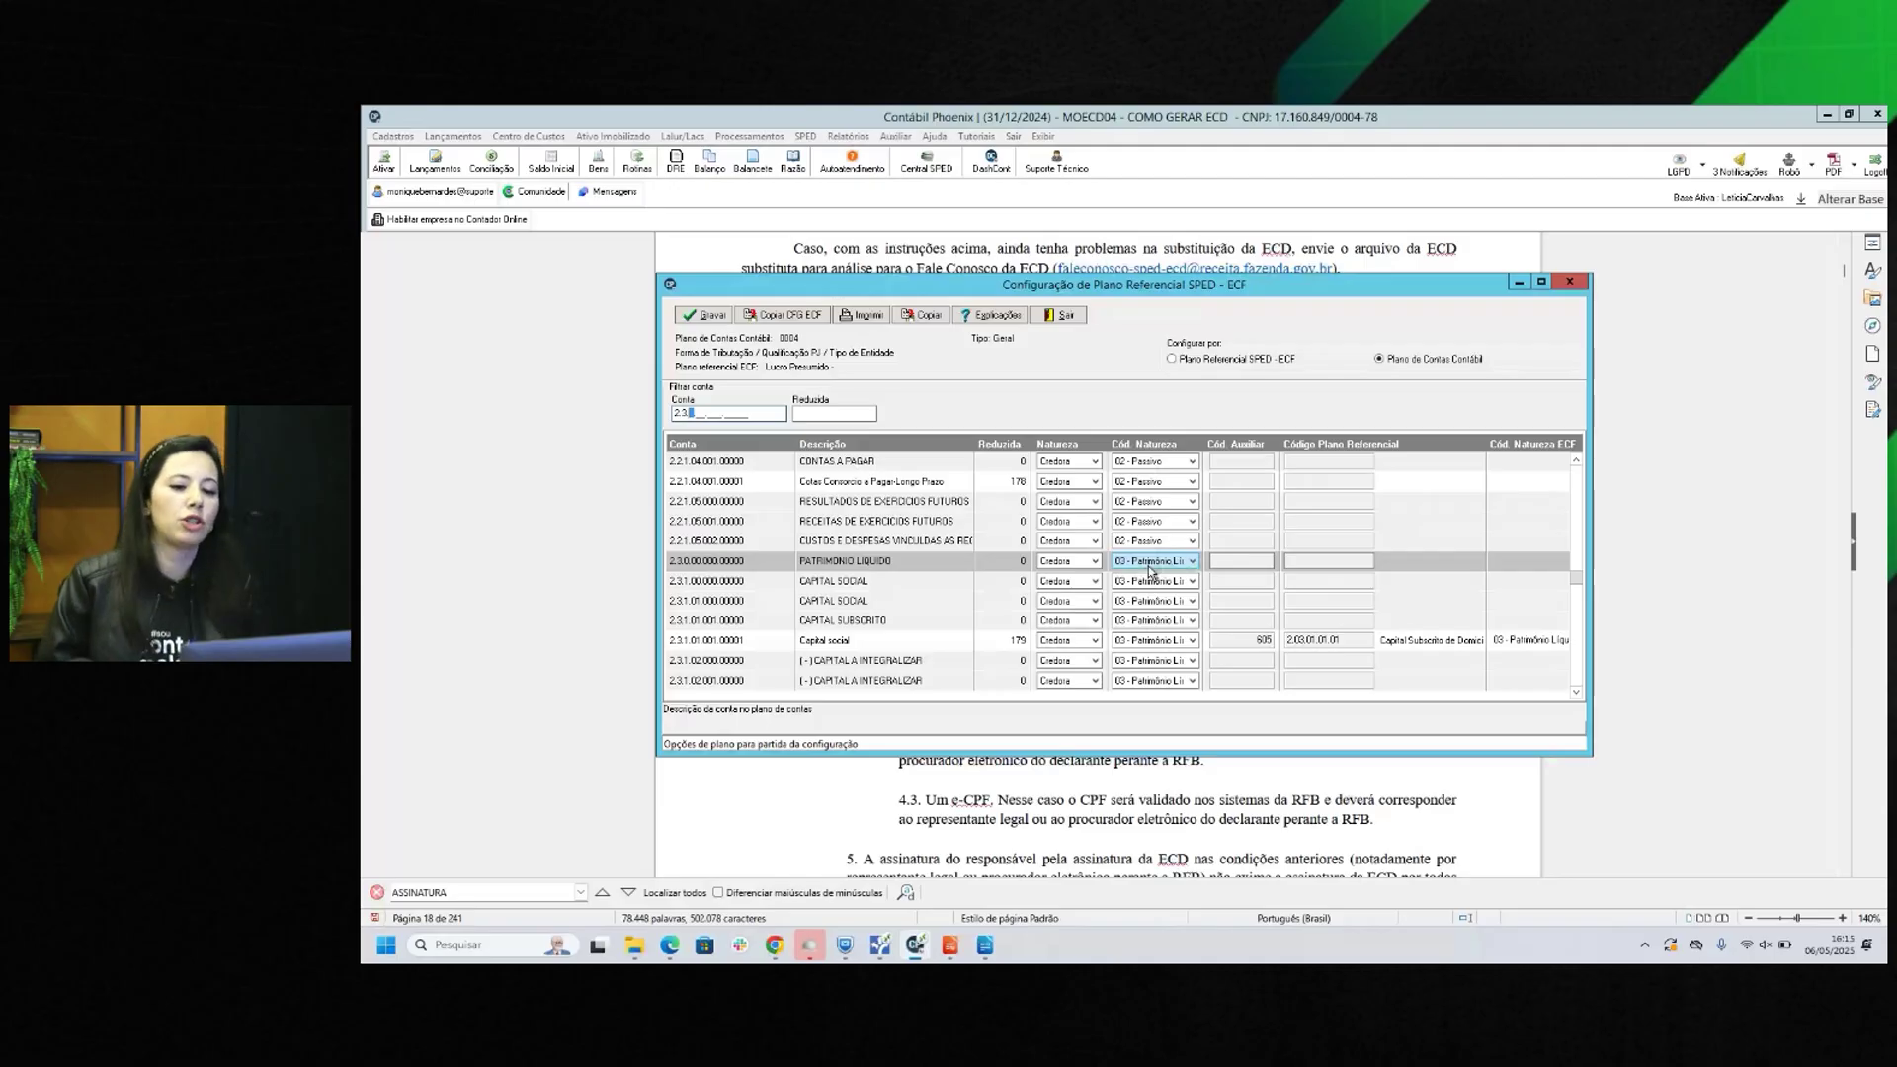
Look up account group 4 to check the revenue nature codes, and examine the referential plan code assigned to Caixa Geral.
click(710, 415)
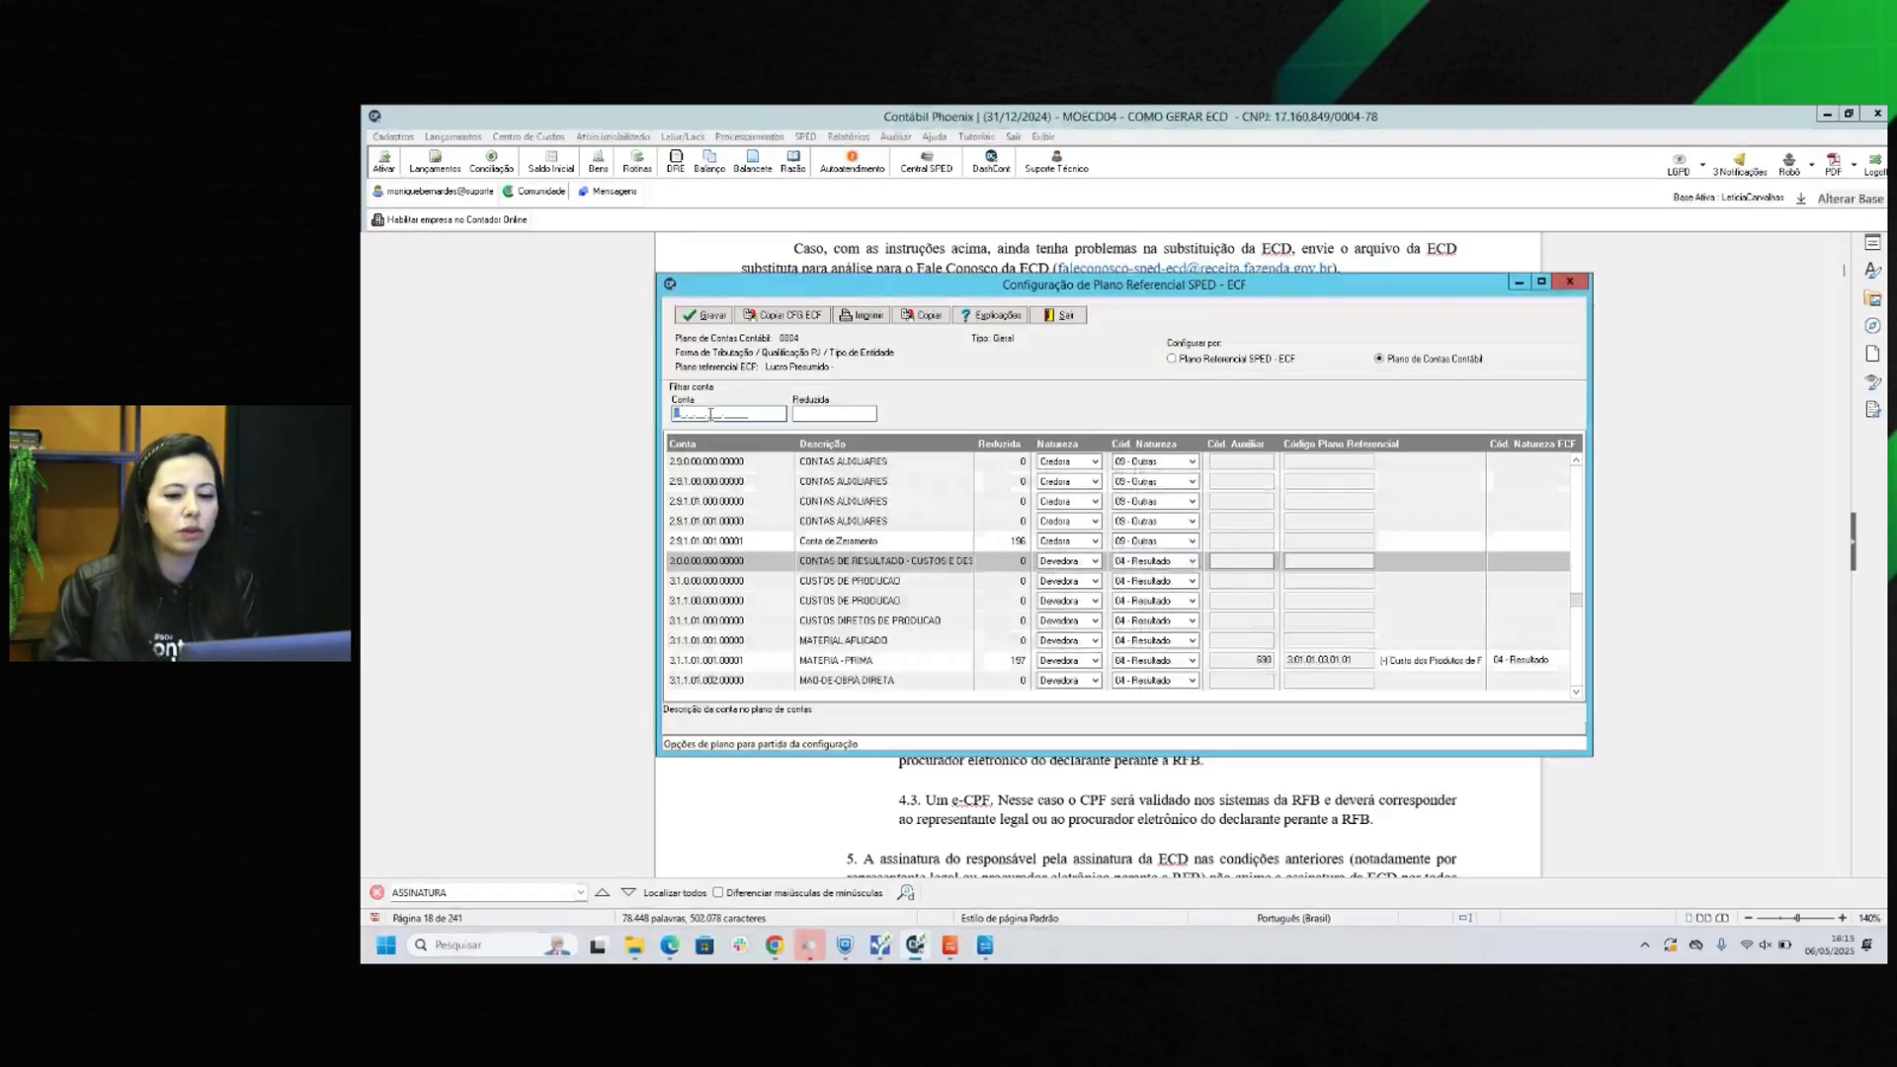
text(4)
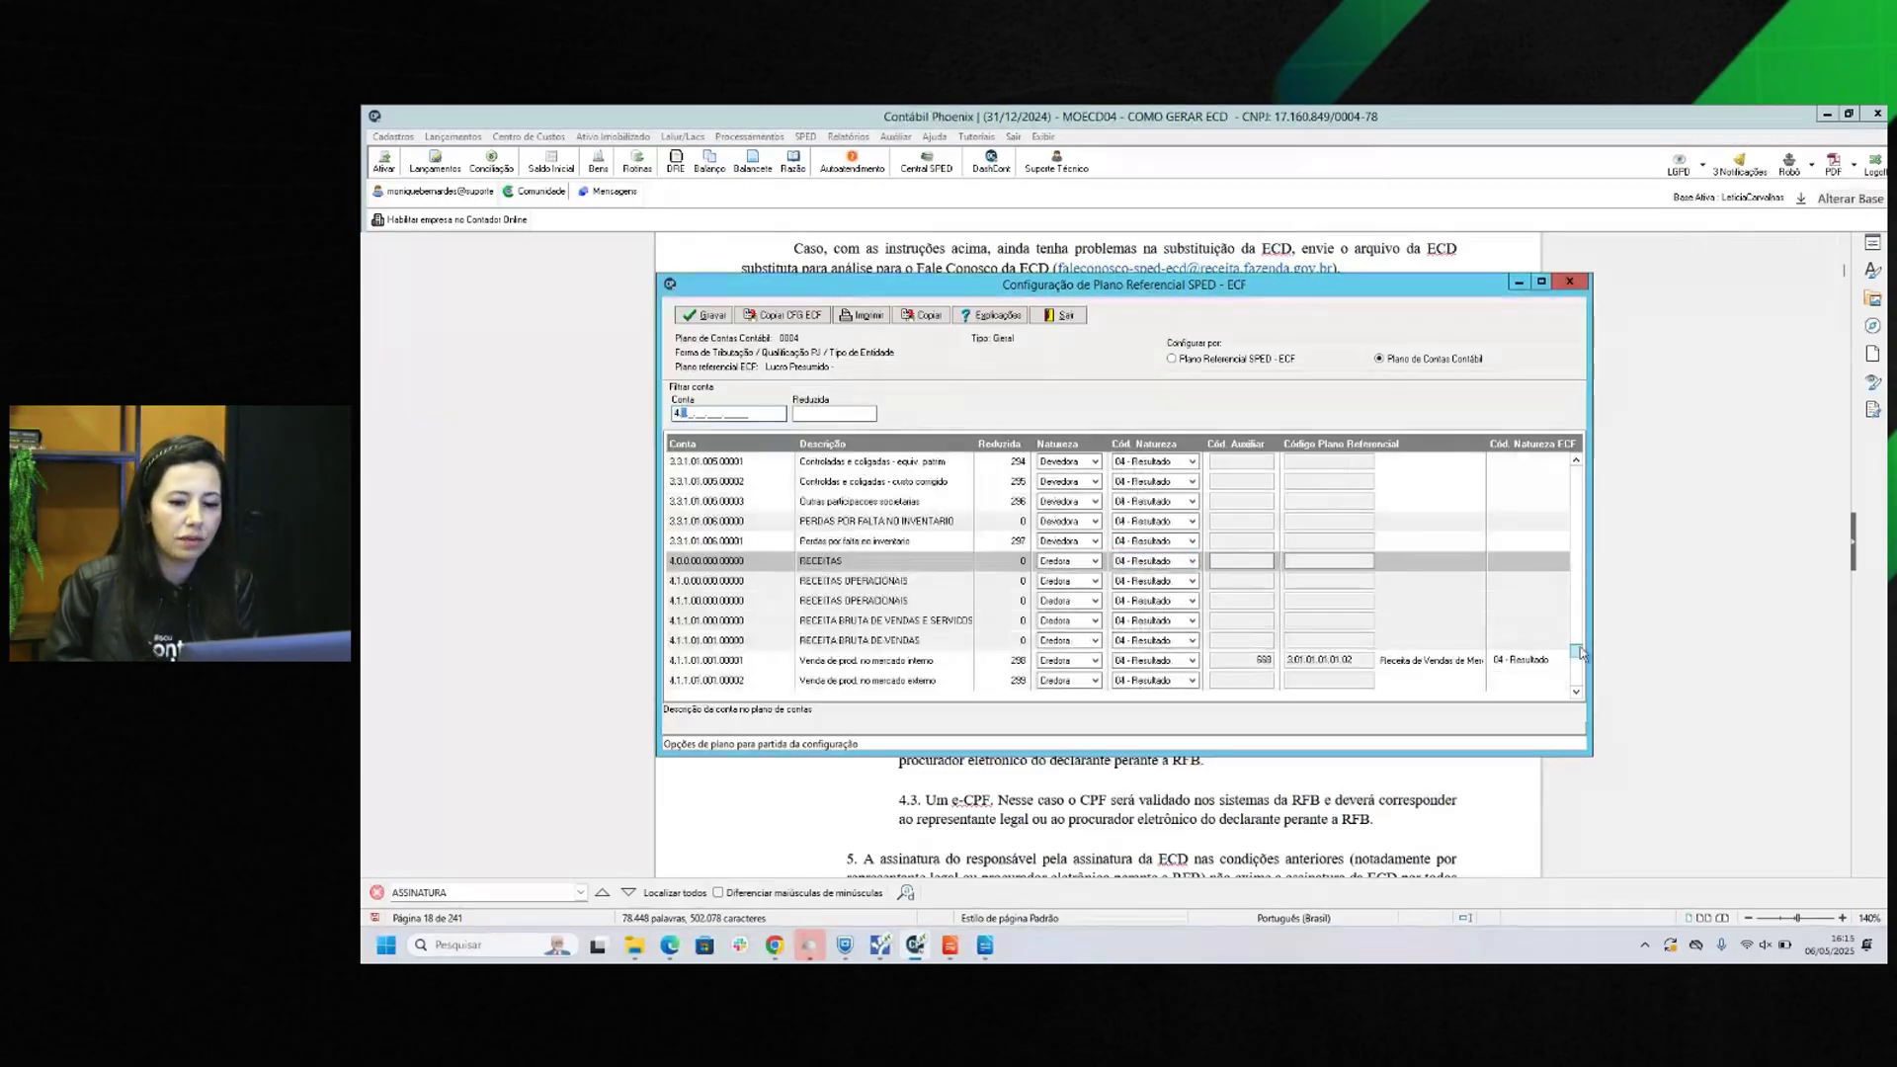
drag(1579, 652, 1575, 462)
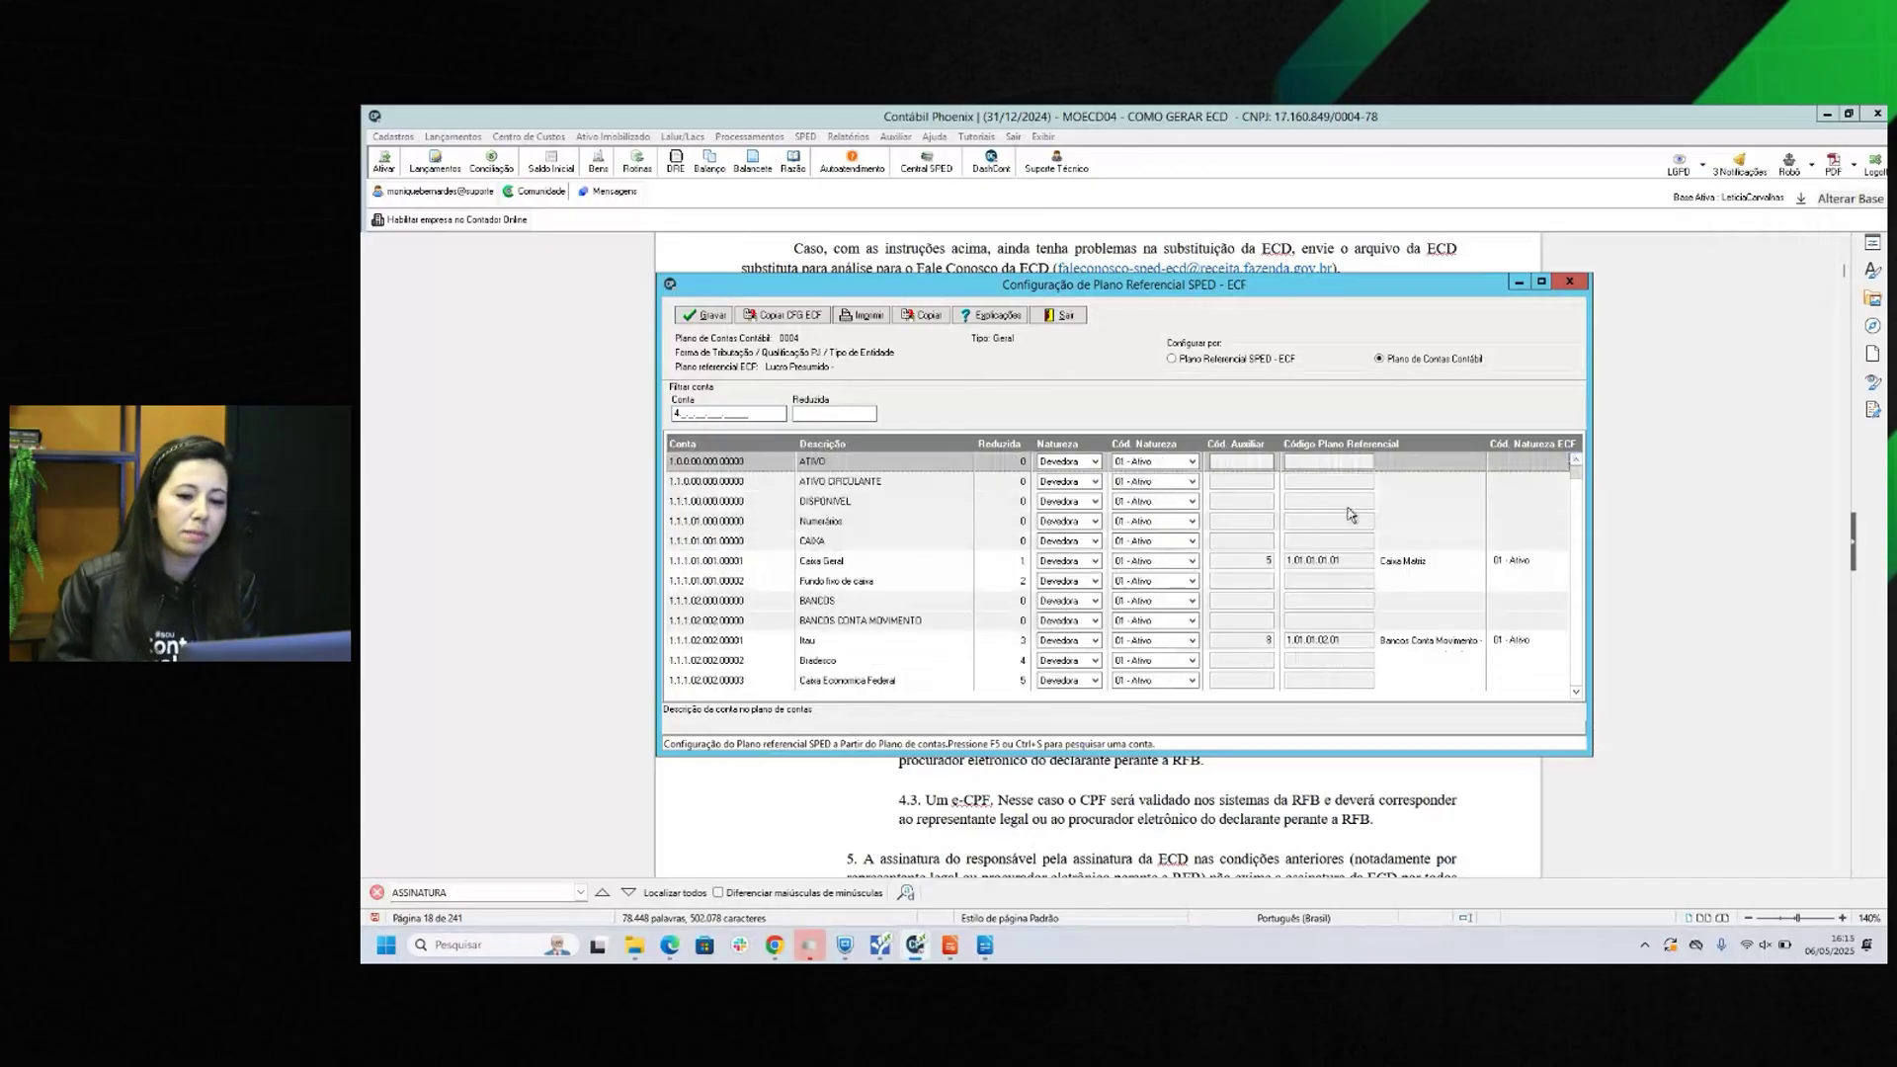
click(1354, 561)
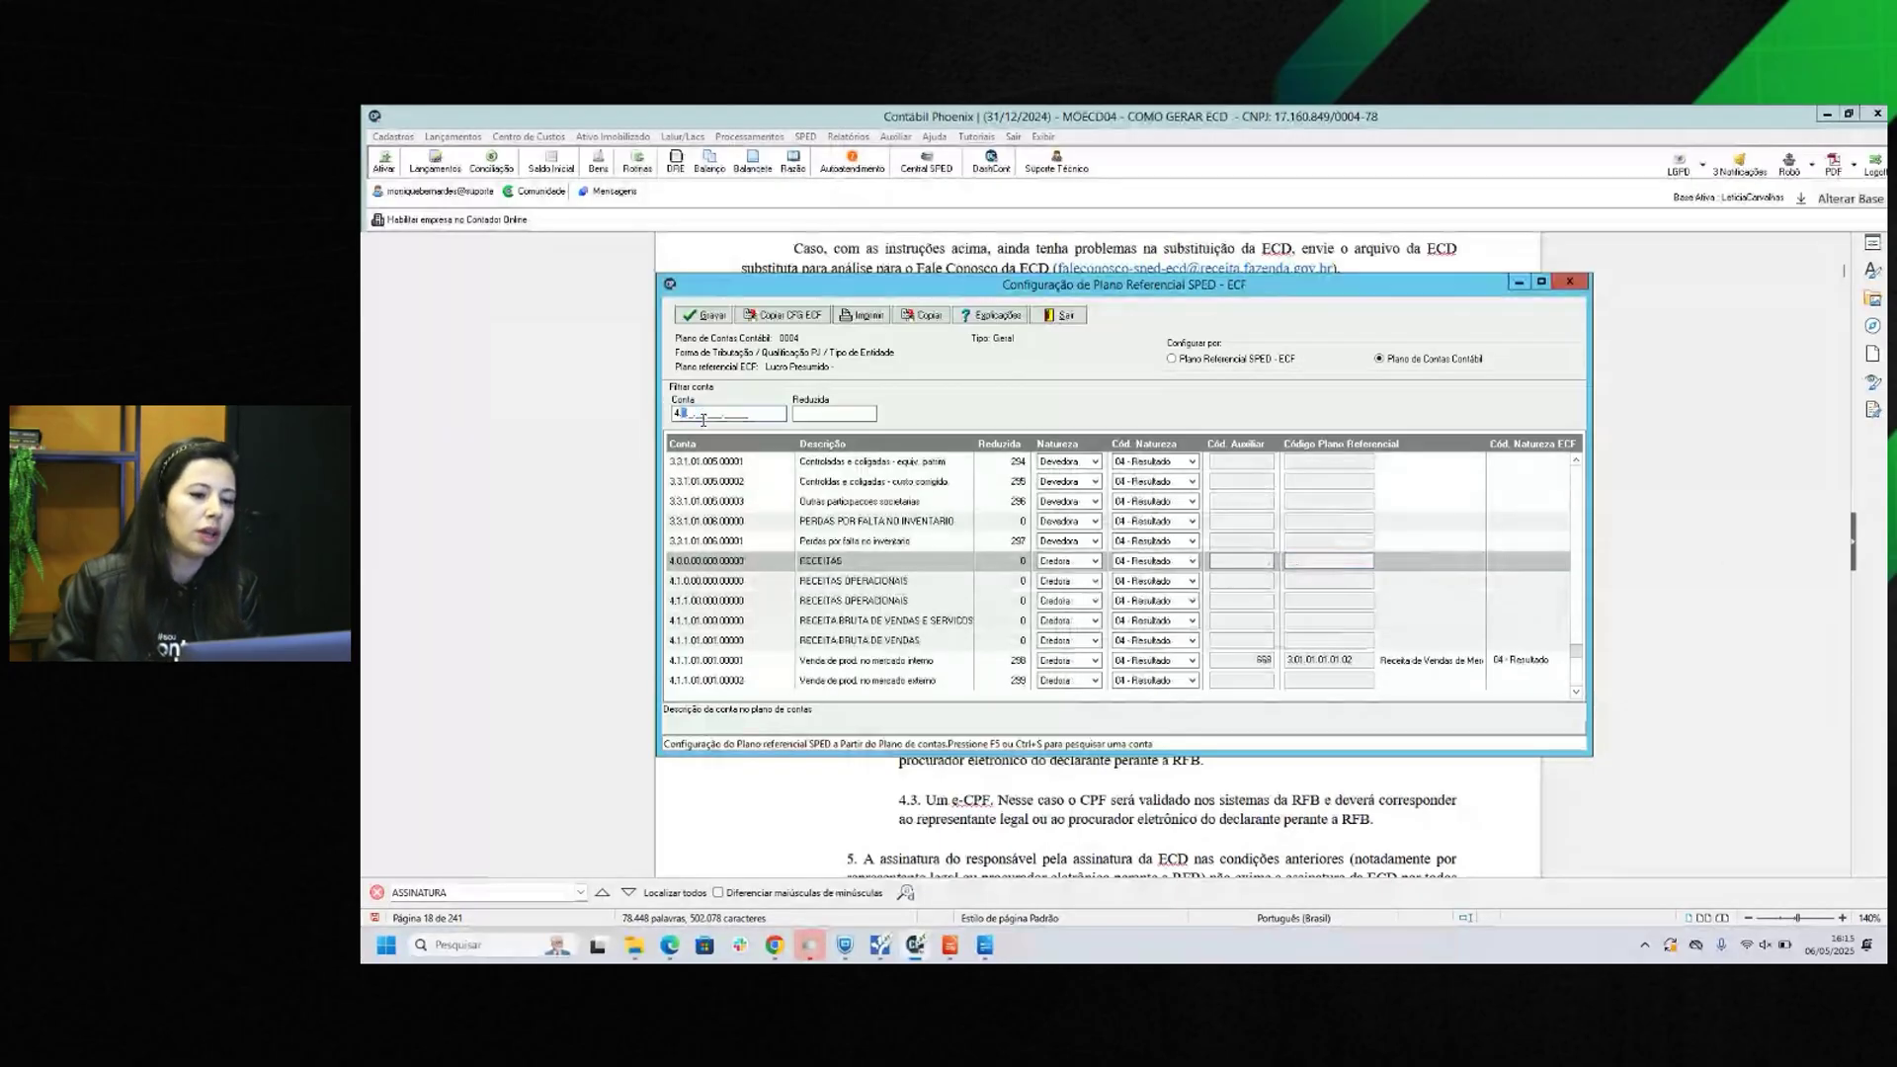
Look up account 2.9 to check the nature code of the auxiliary accounts, and close the referential plan configuration.
key(BackSpace)
text(2.)
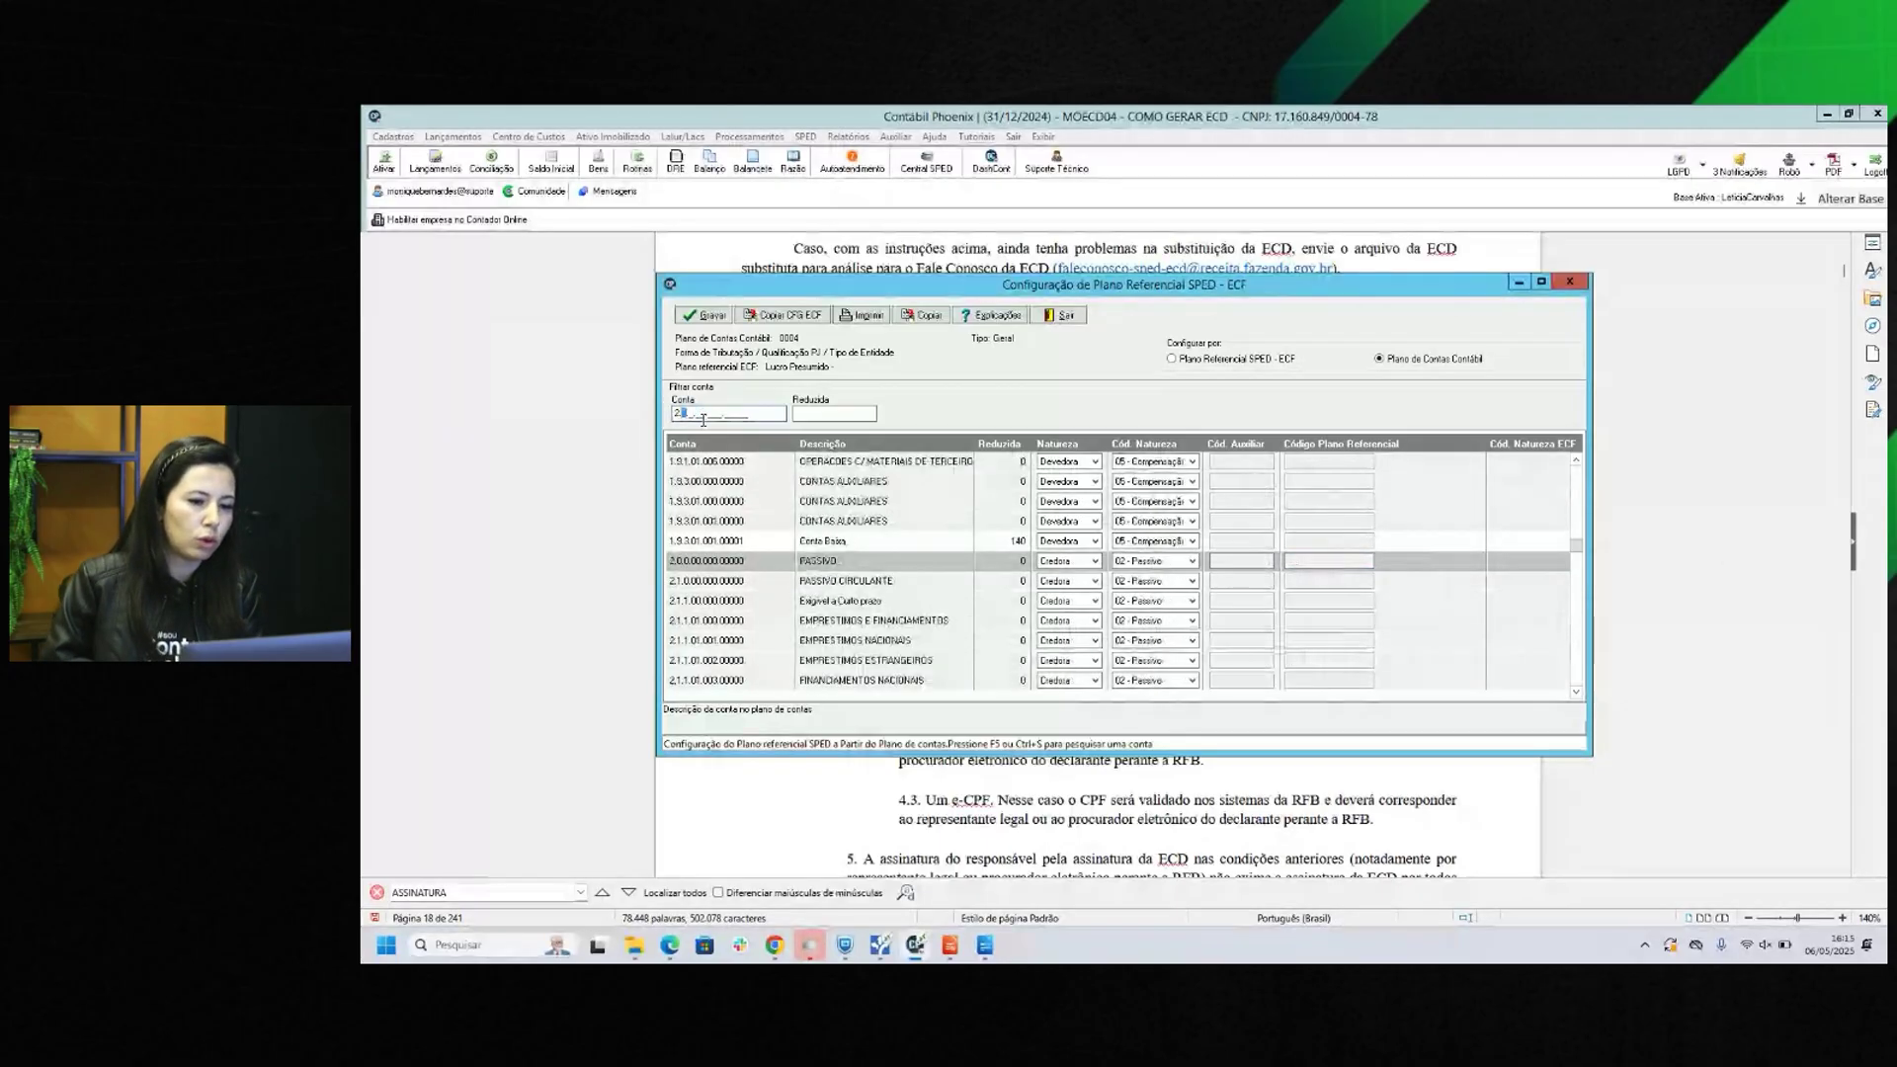
text(9)
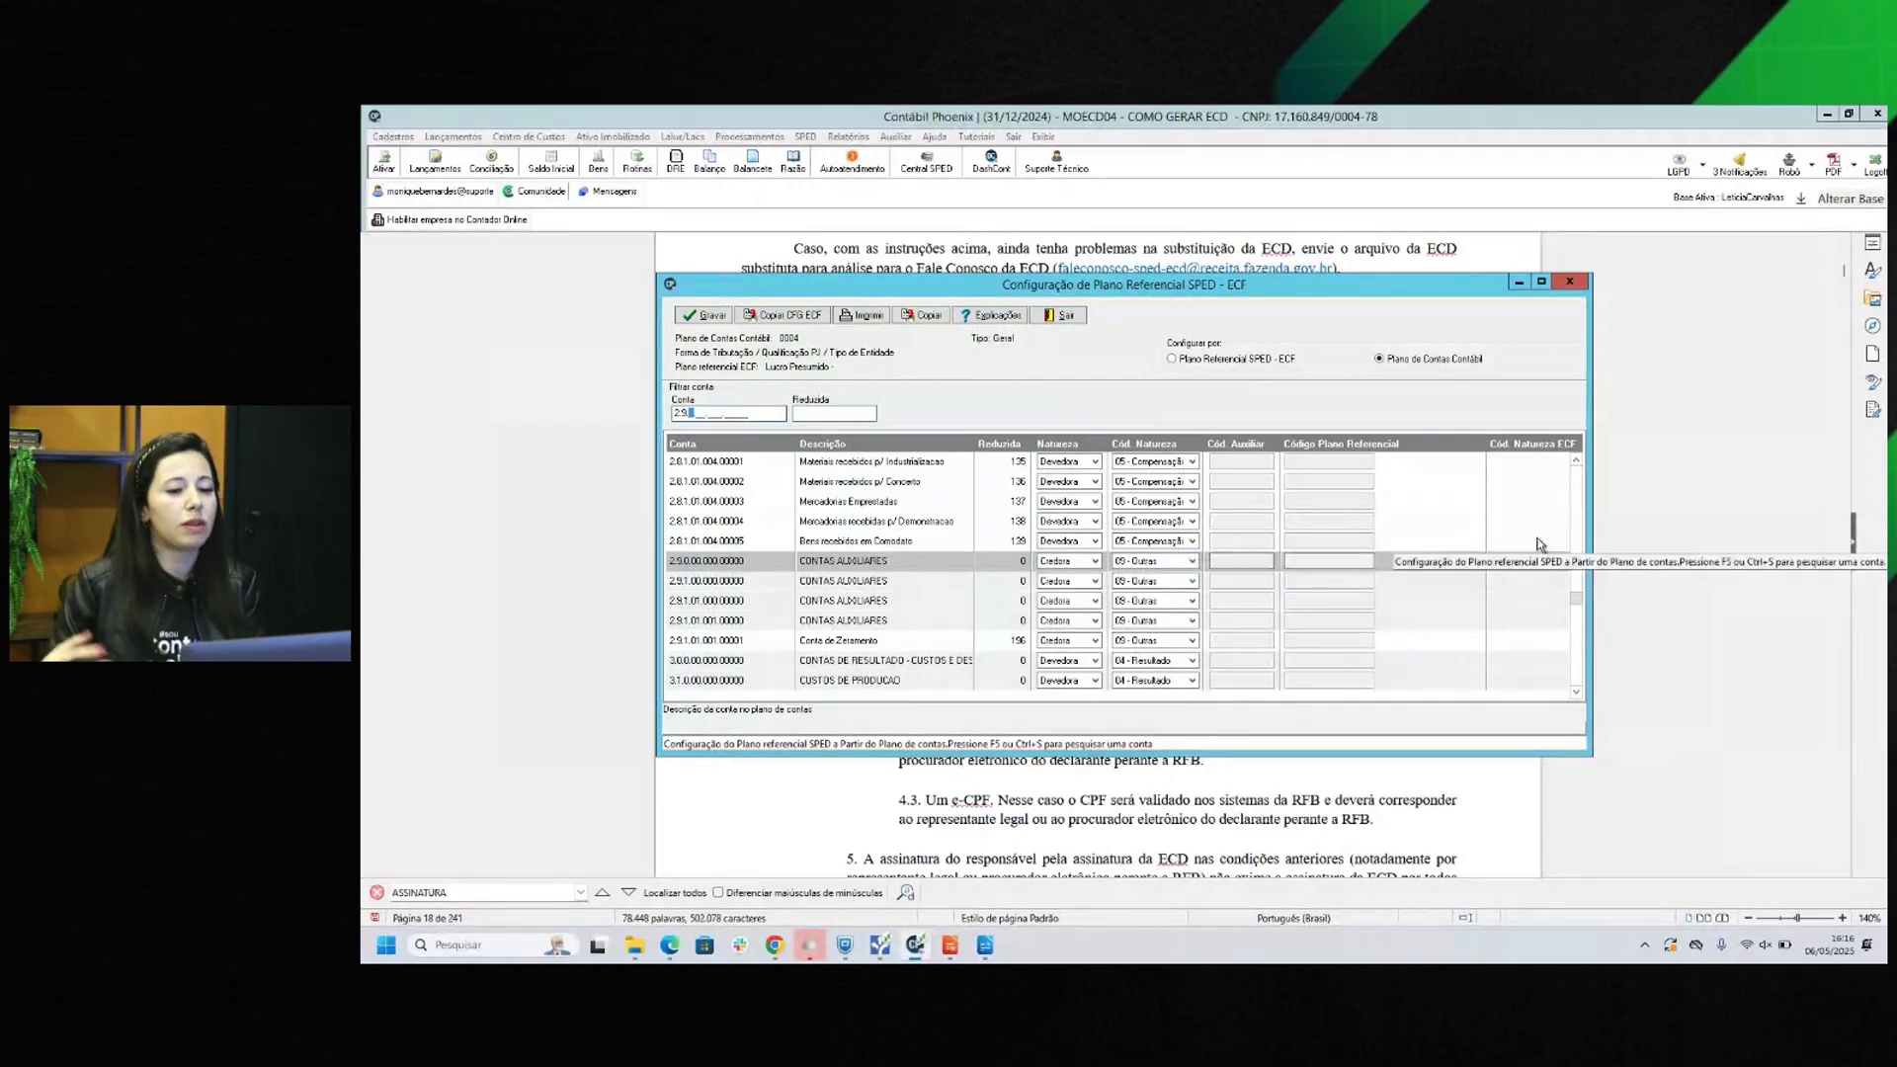
click(1062, 316)
Reopen the chart of accounts register to review the account nature fields, and close it.
click(394, 137)
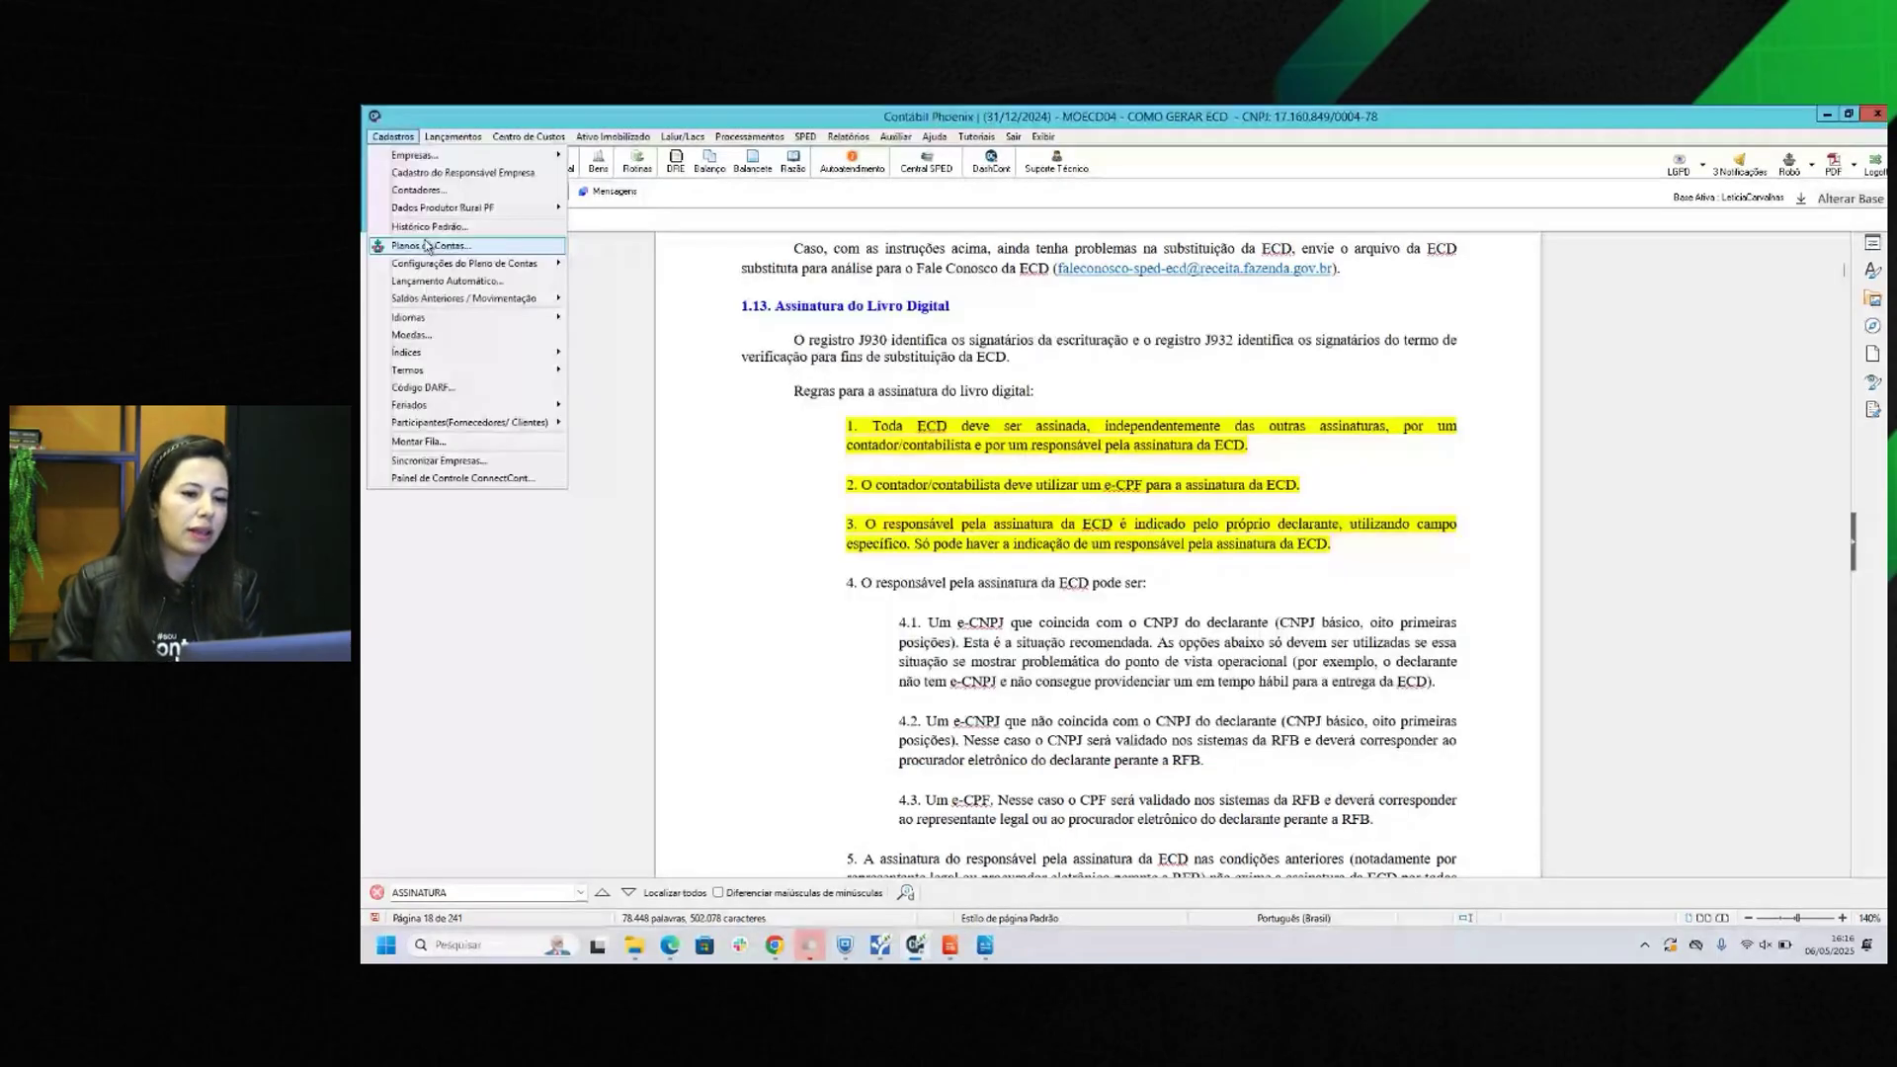
click(427, 246)
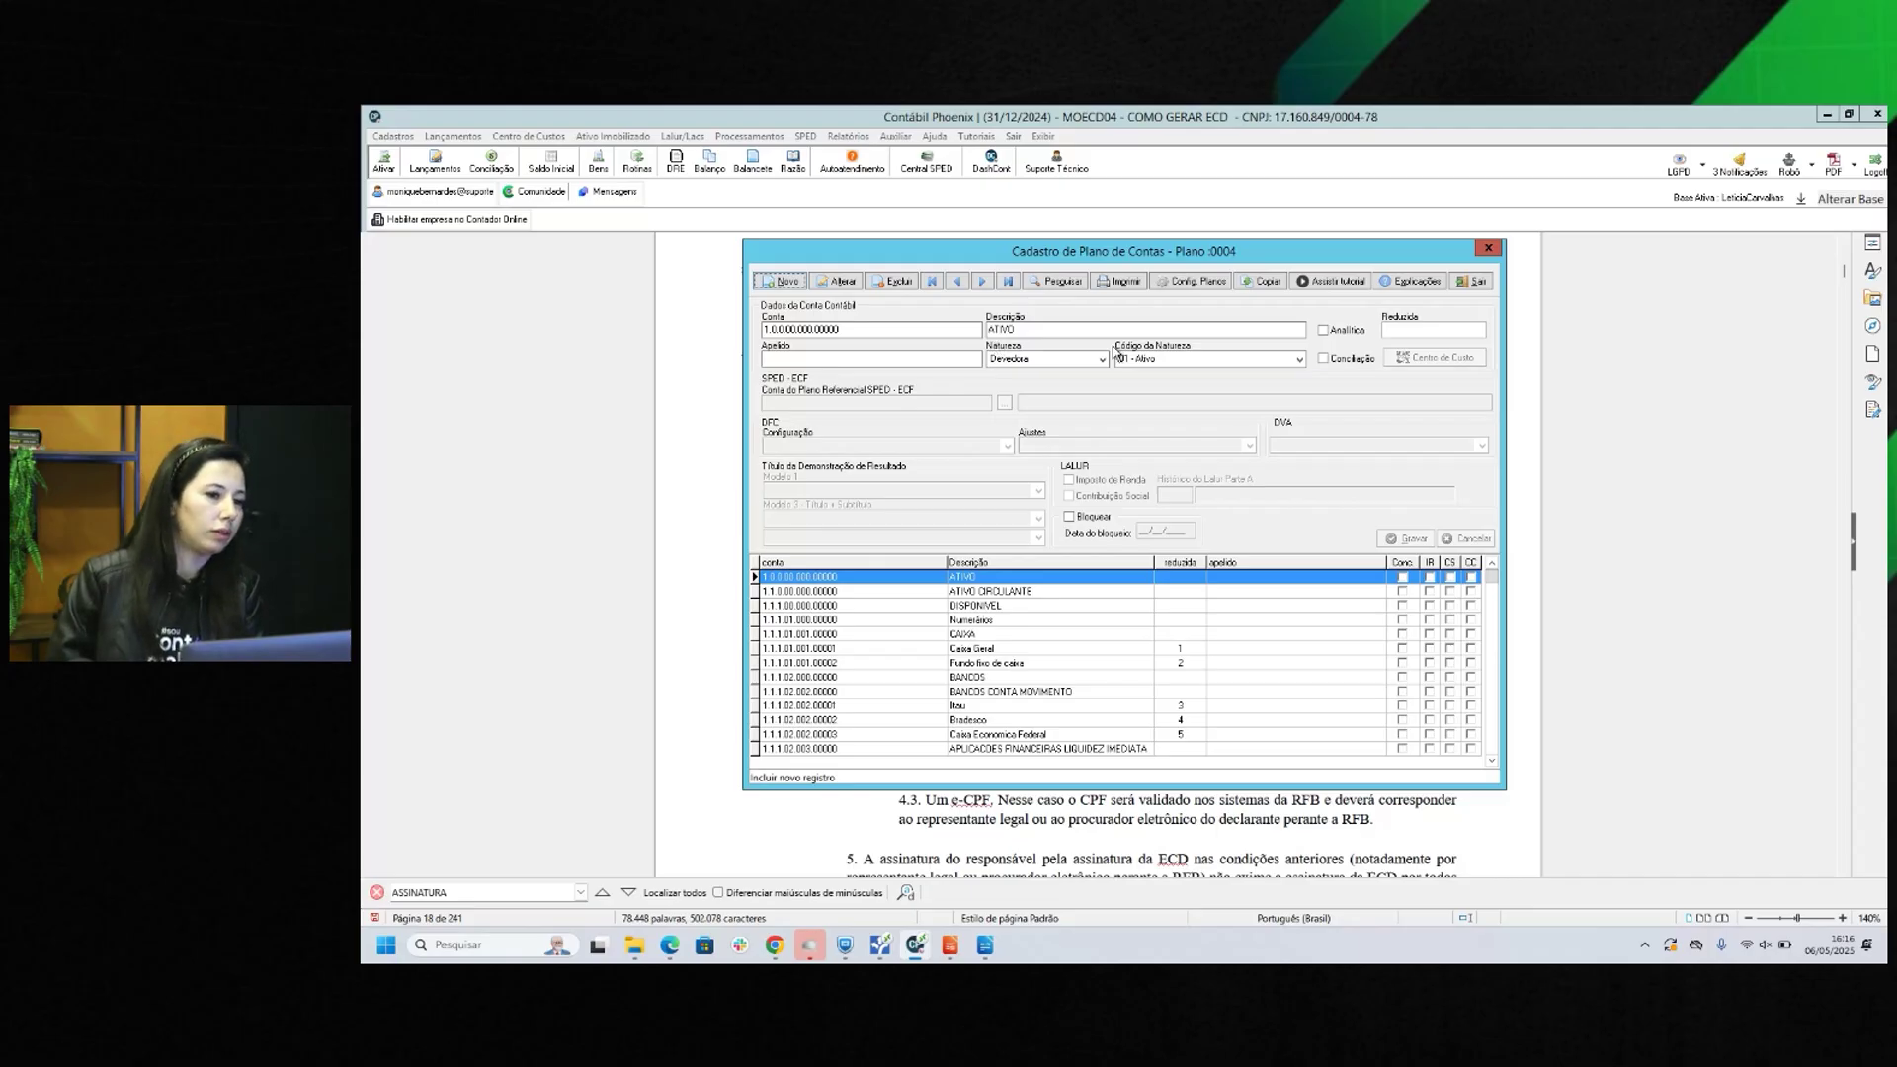
click(1478, 285)
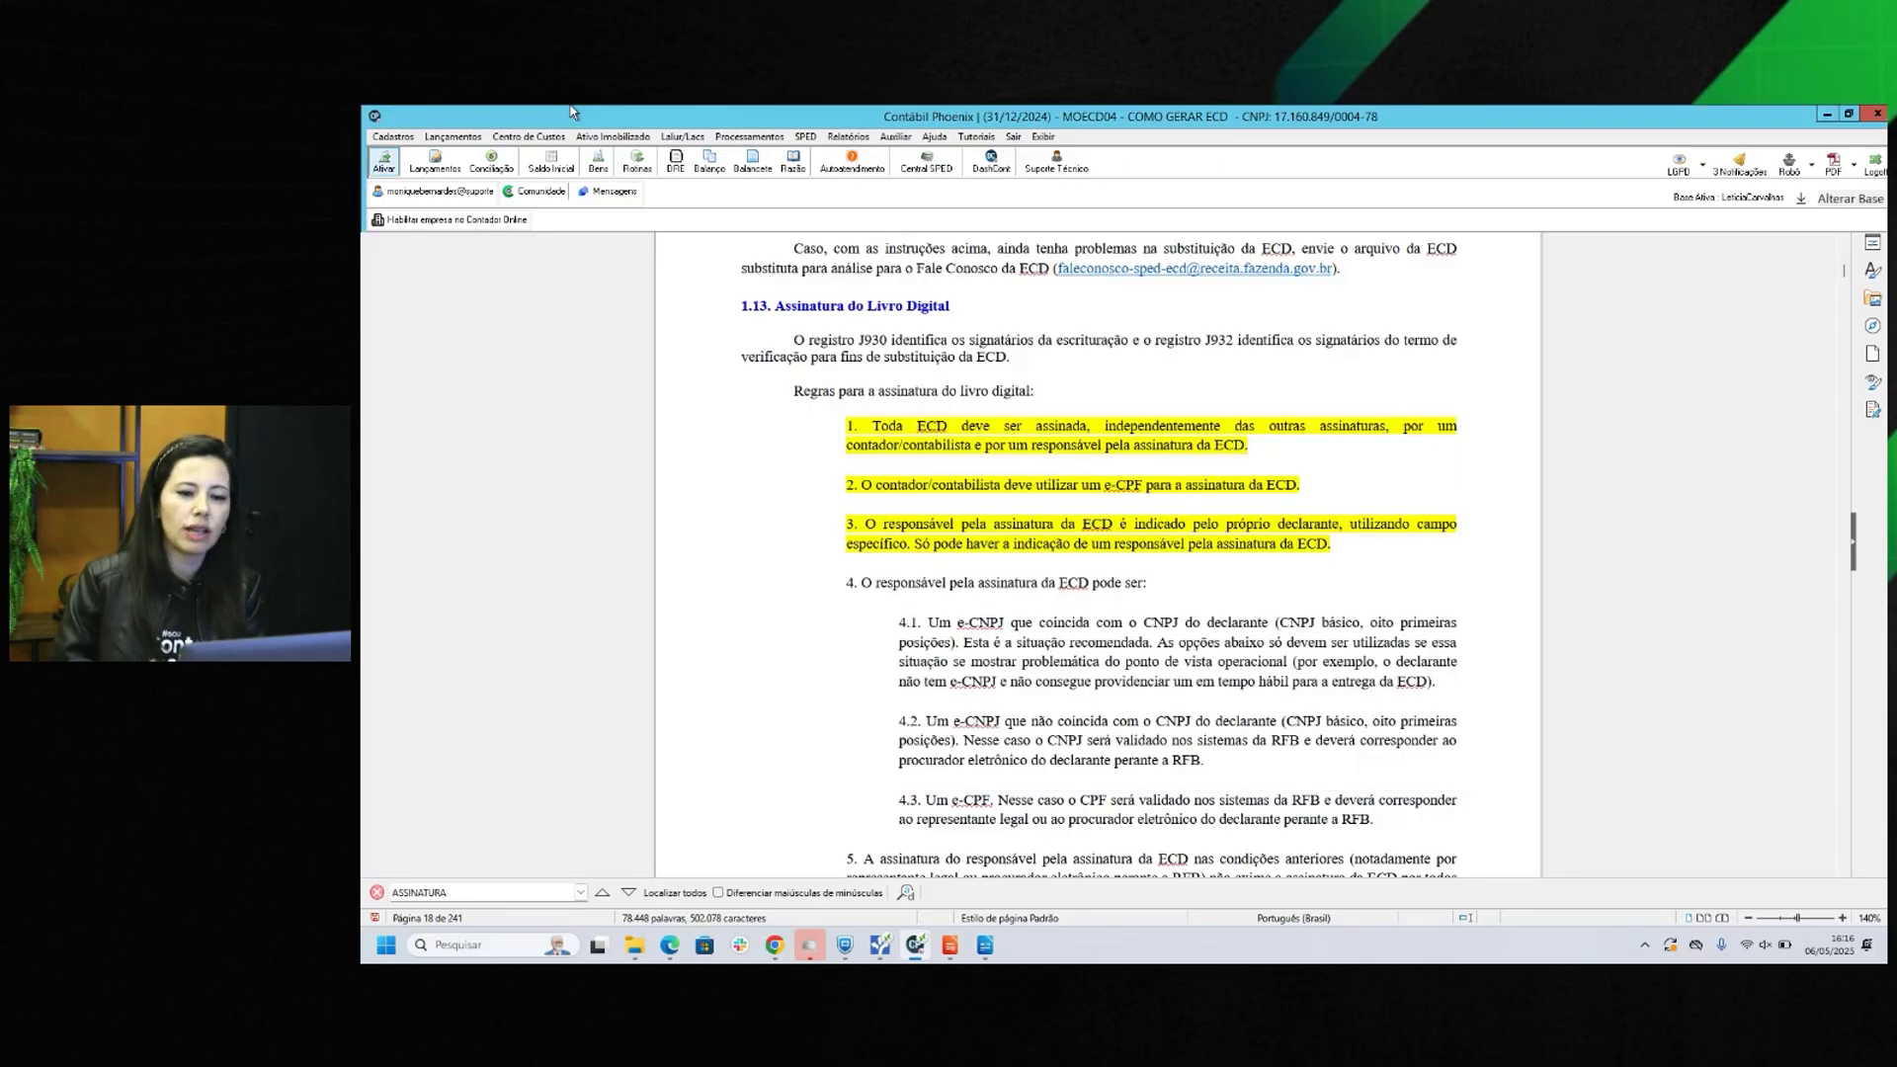
Open the previous balances and movements by accounting account and show only grade 6 accounts to review their initial balances.
click(393, 137)
mouse_move(478, 301)
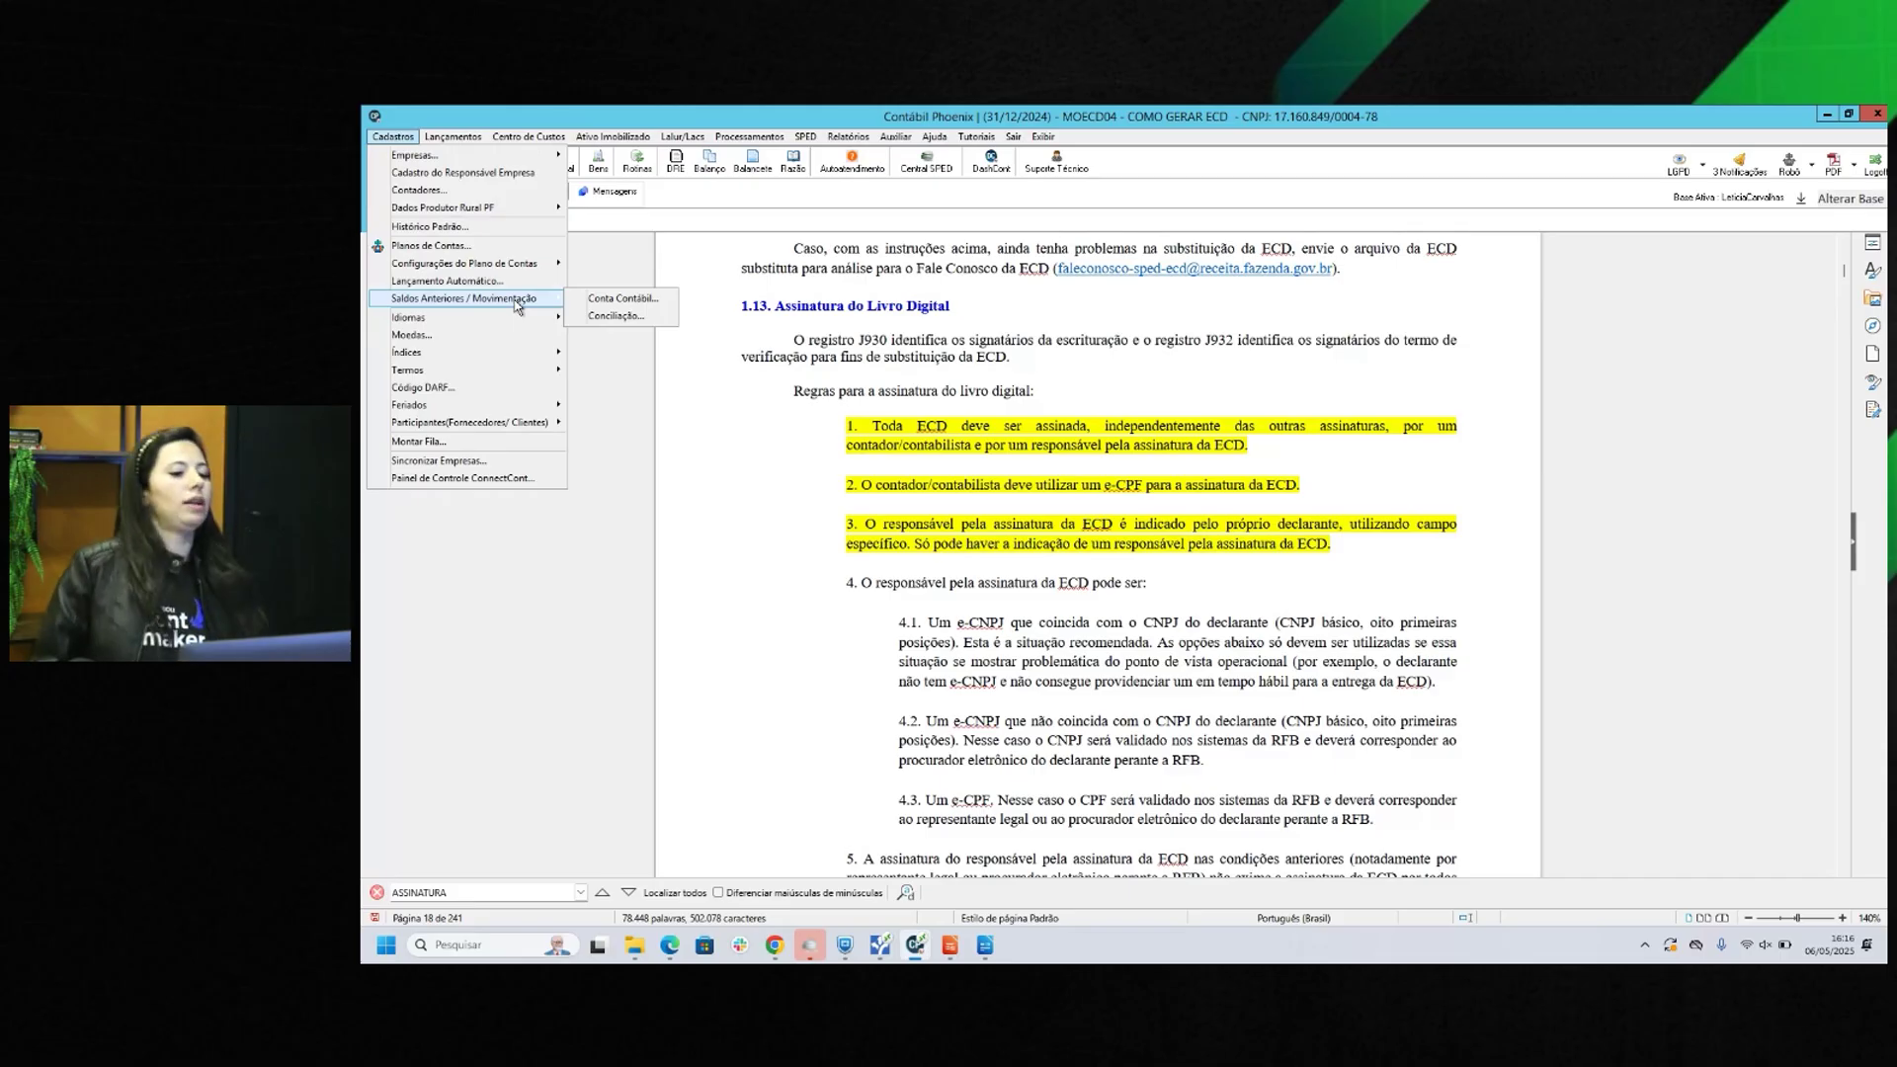
click(620, 299)
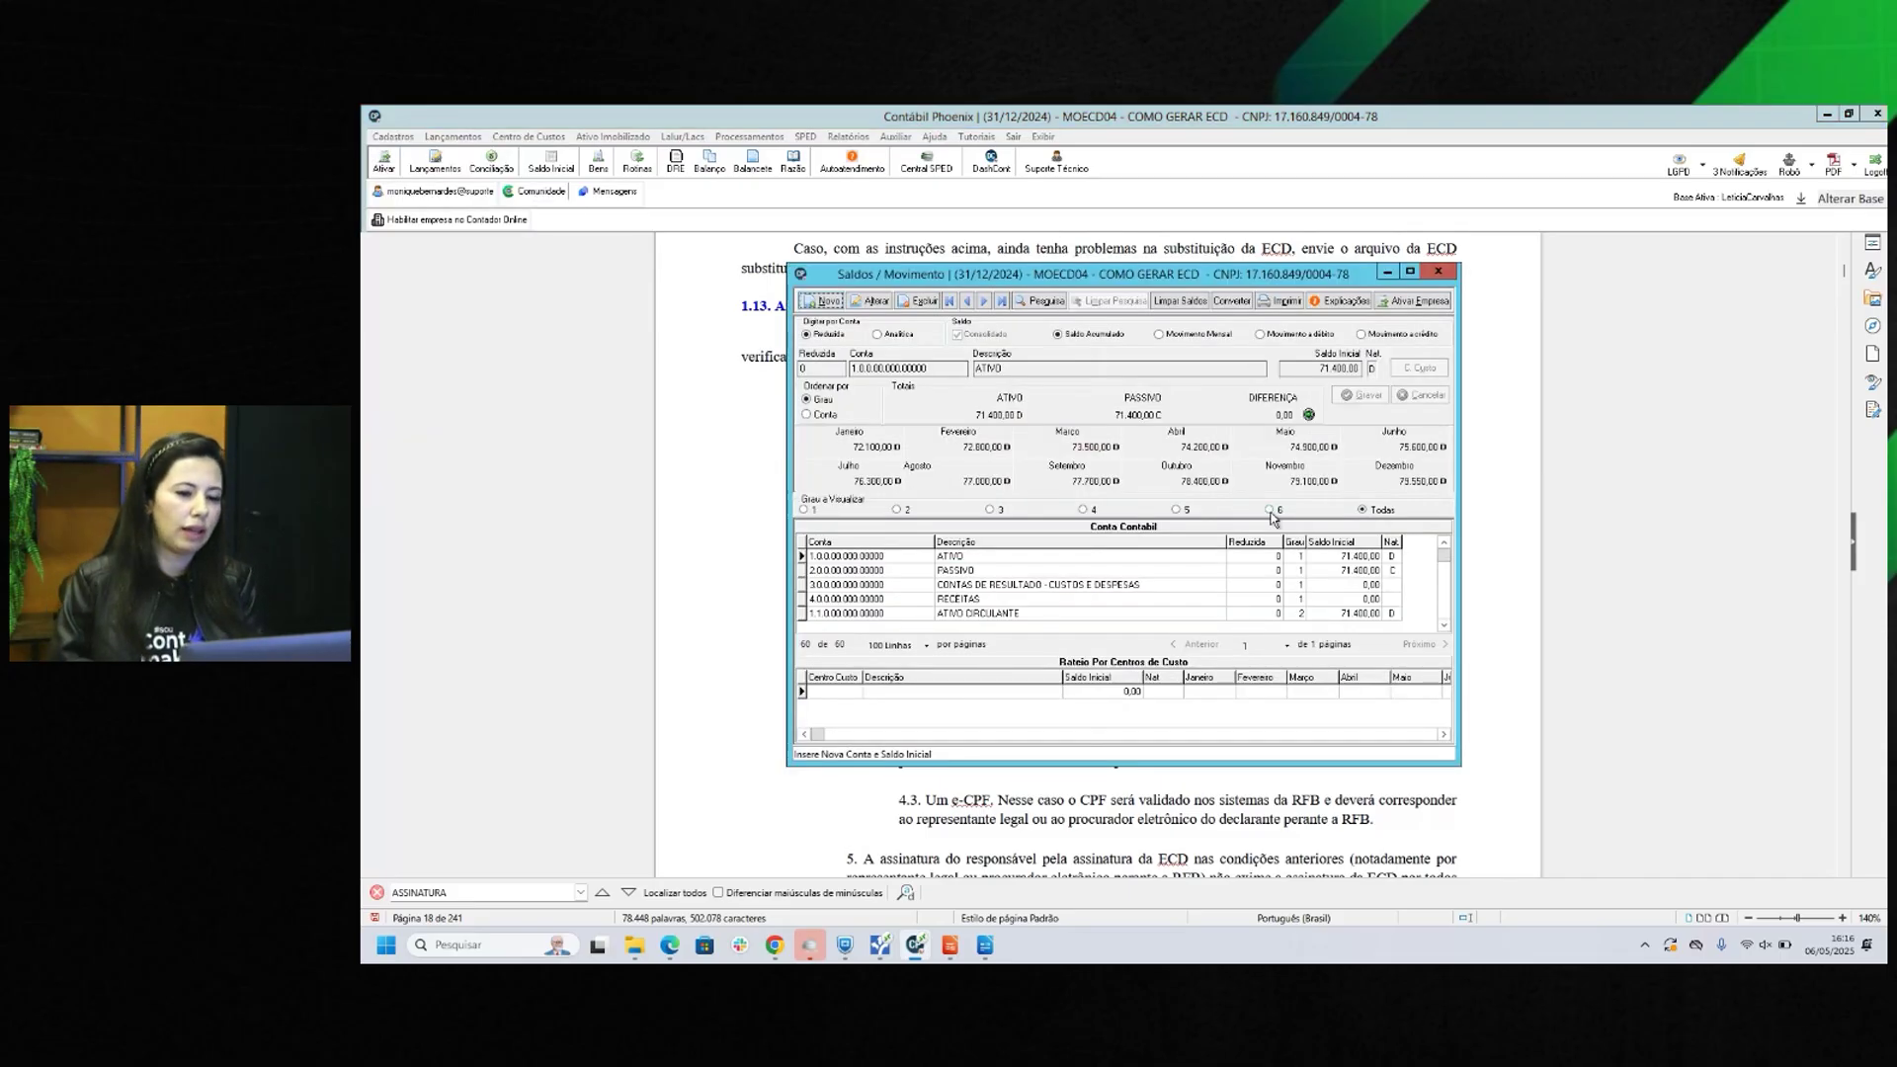
click(1271, 510)
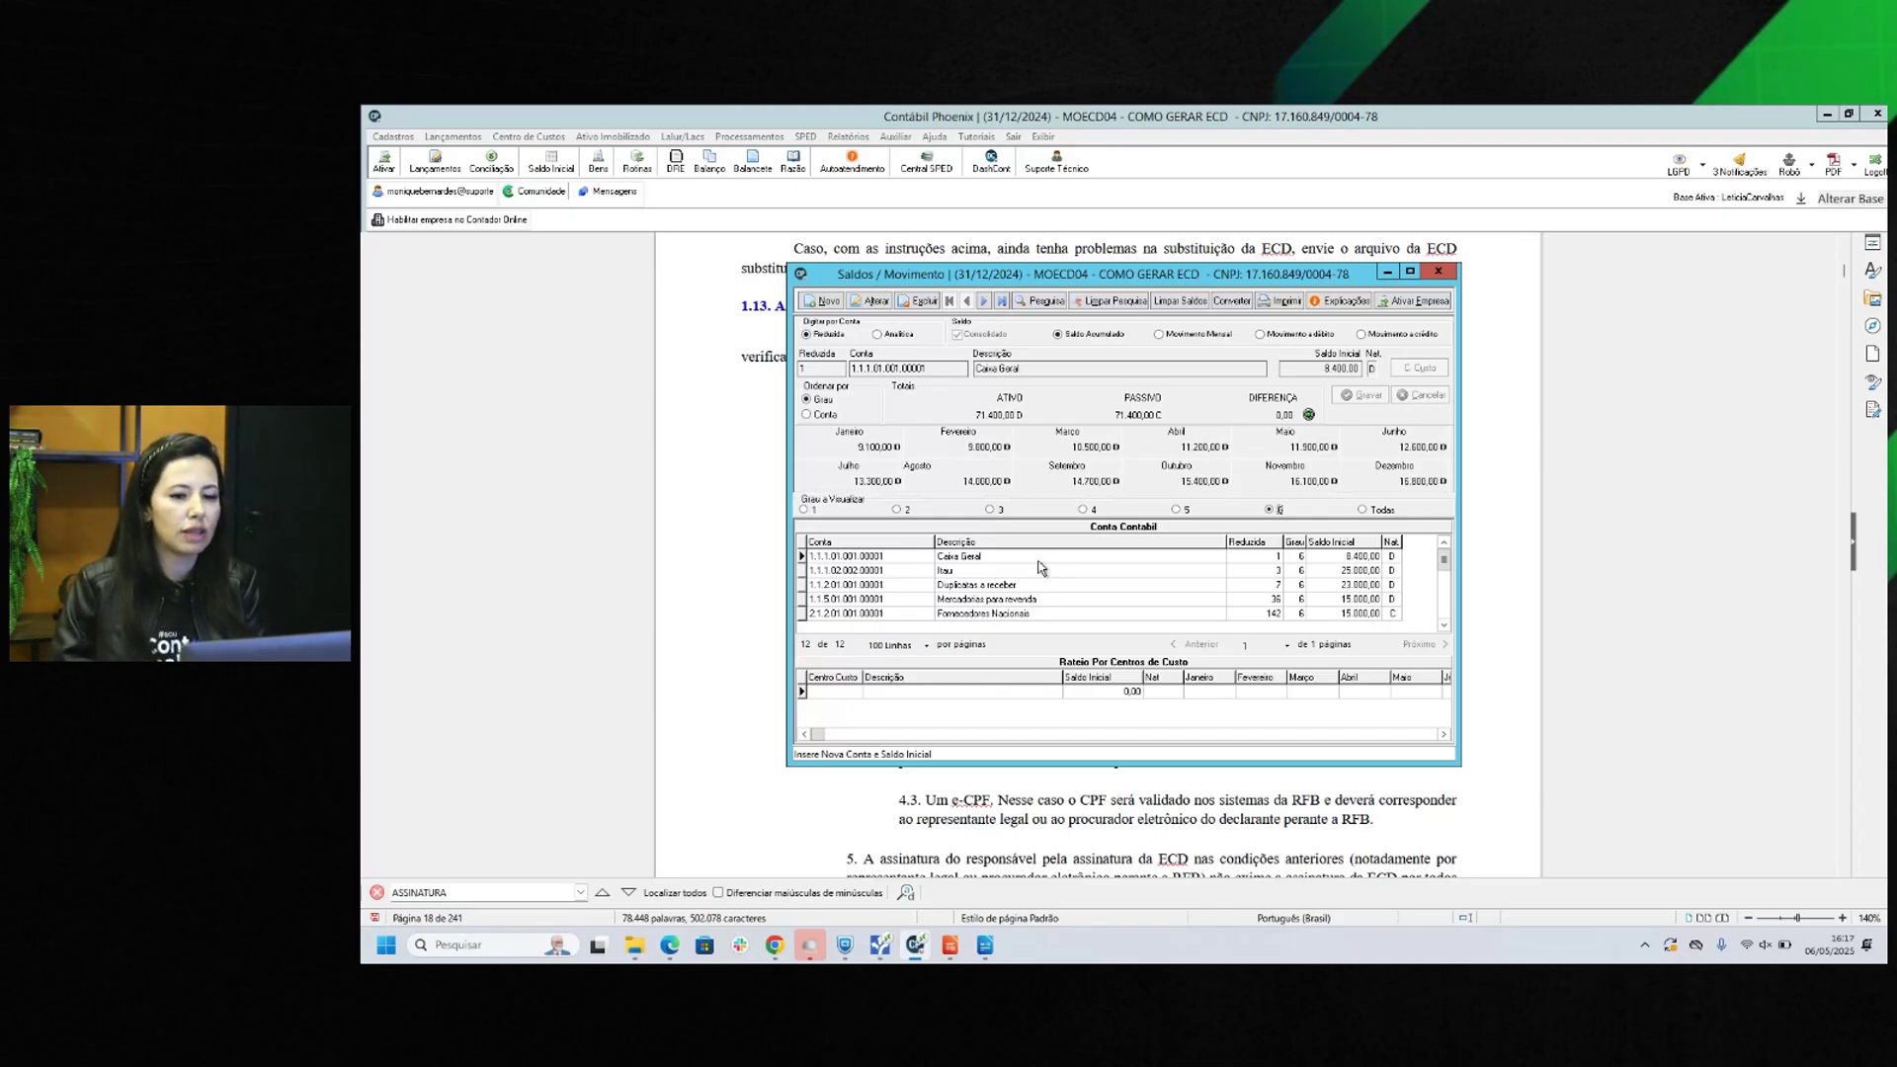
click(1038, 566)
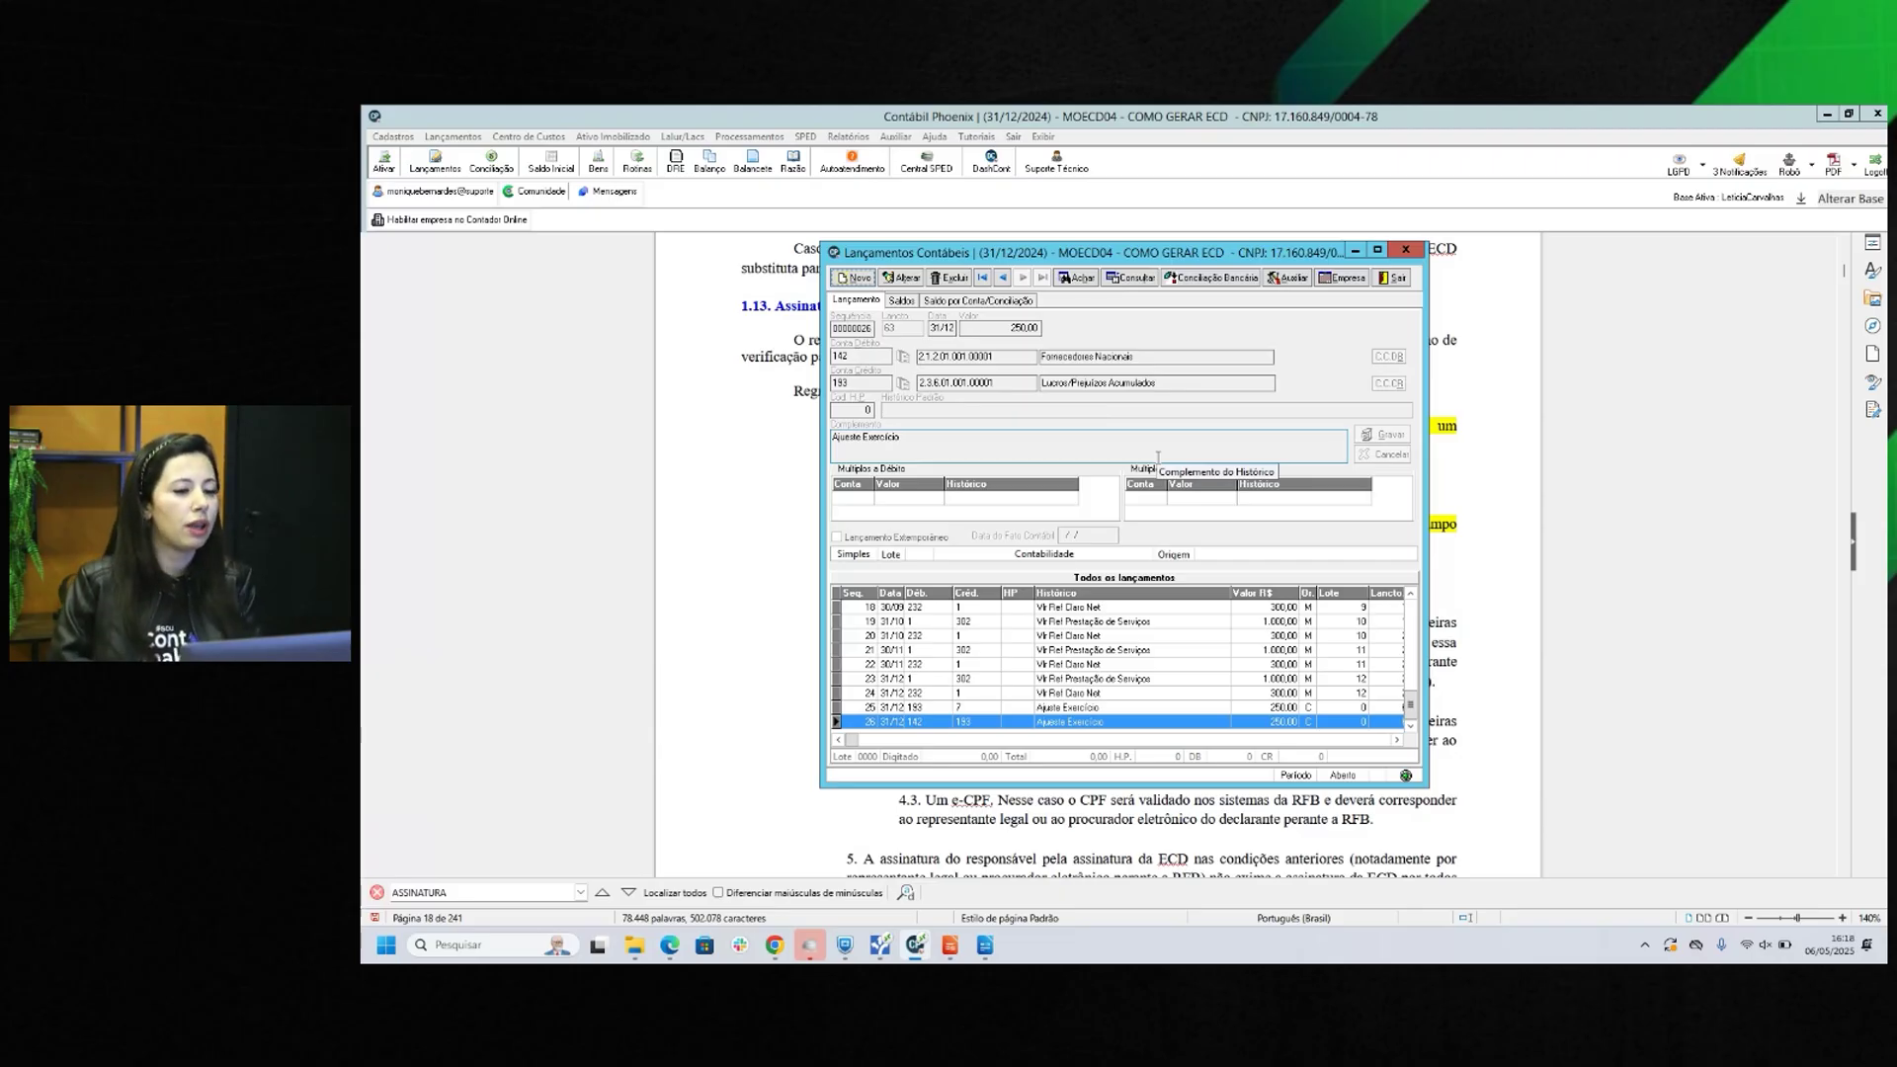
Consult the ECD manual's highlighted inactivity rule in LibreOffice Writer, and return to the accounting entries in Contábil Phoenix.
mouse_move(988, 945)
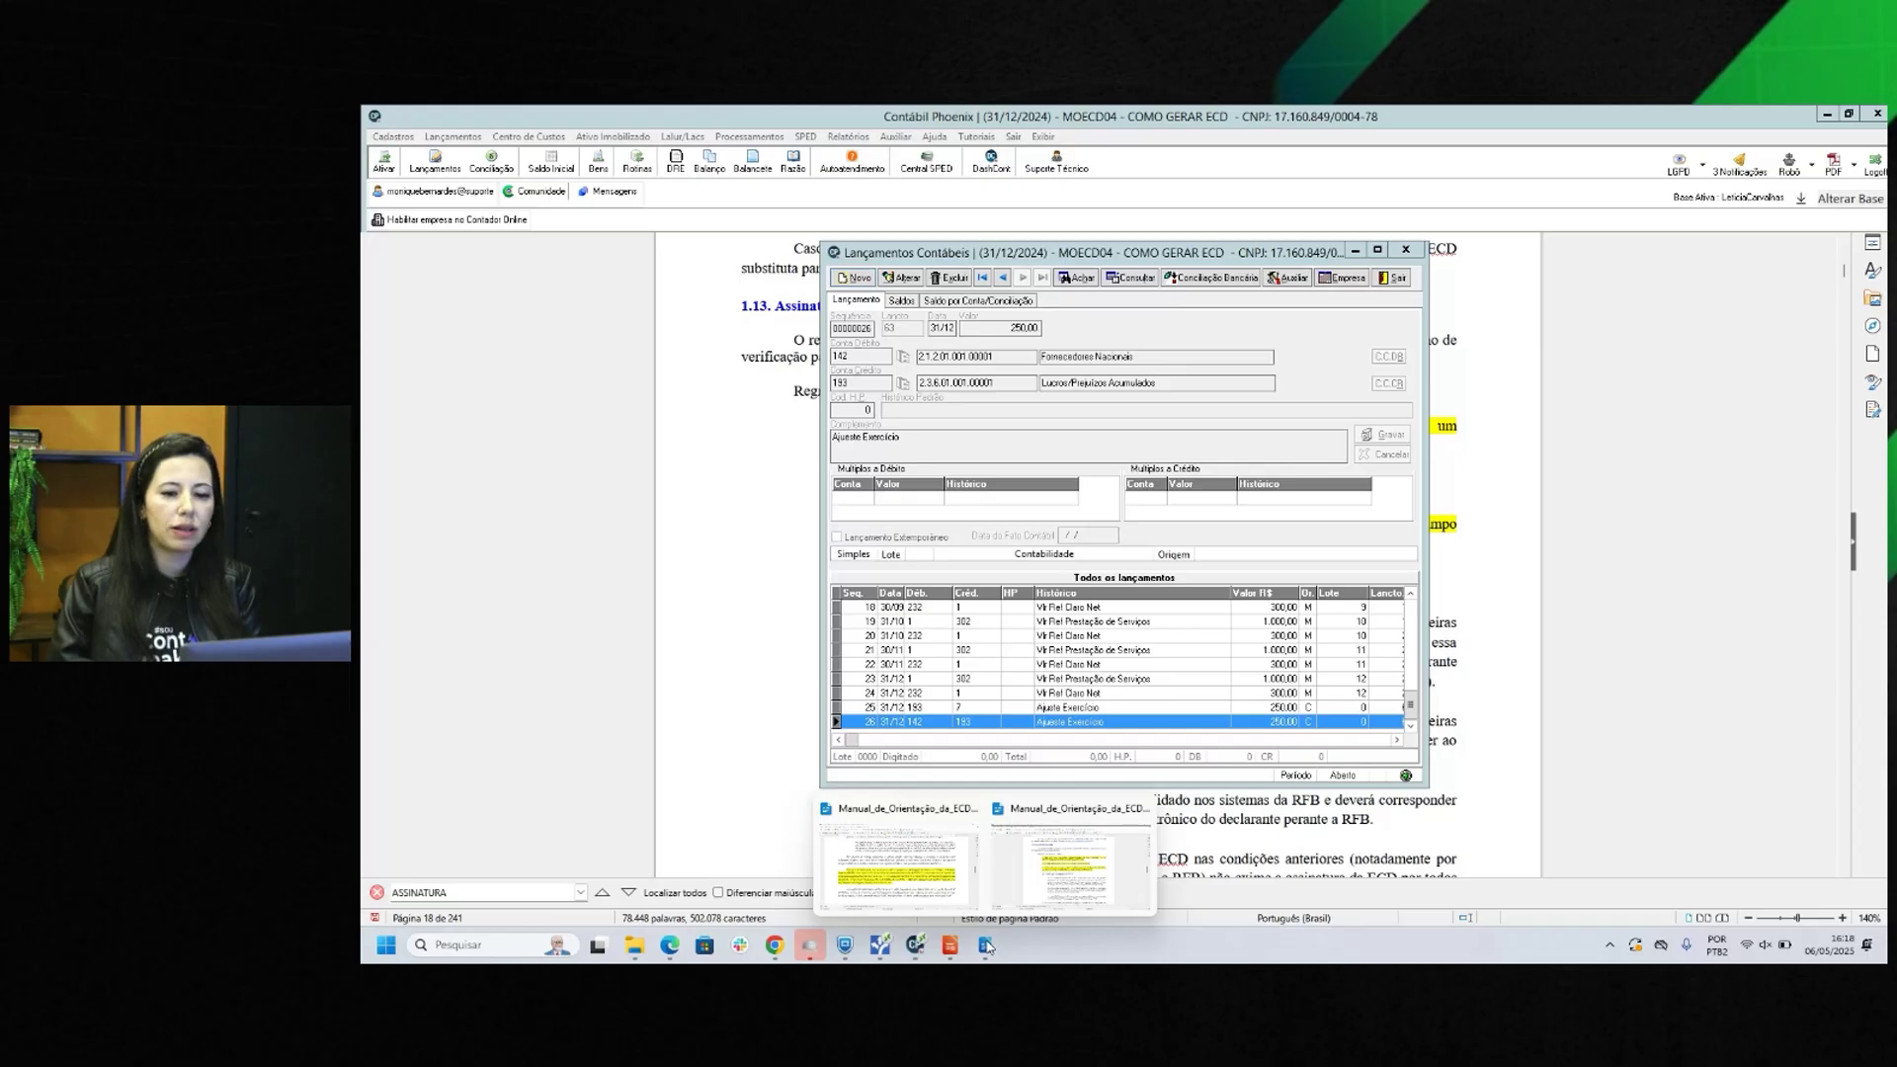
click(897, 865)
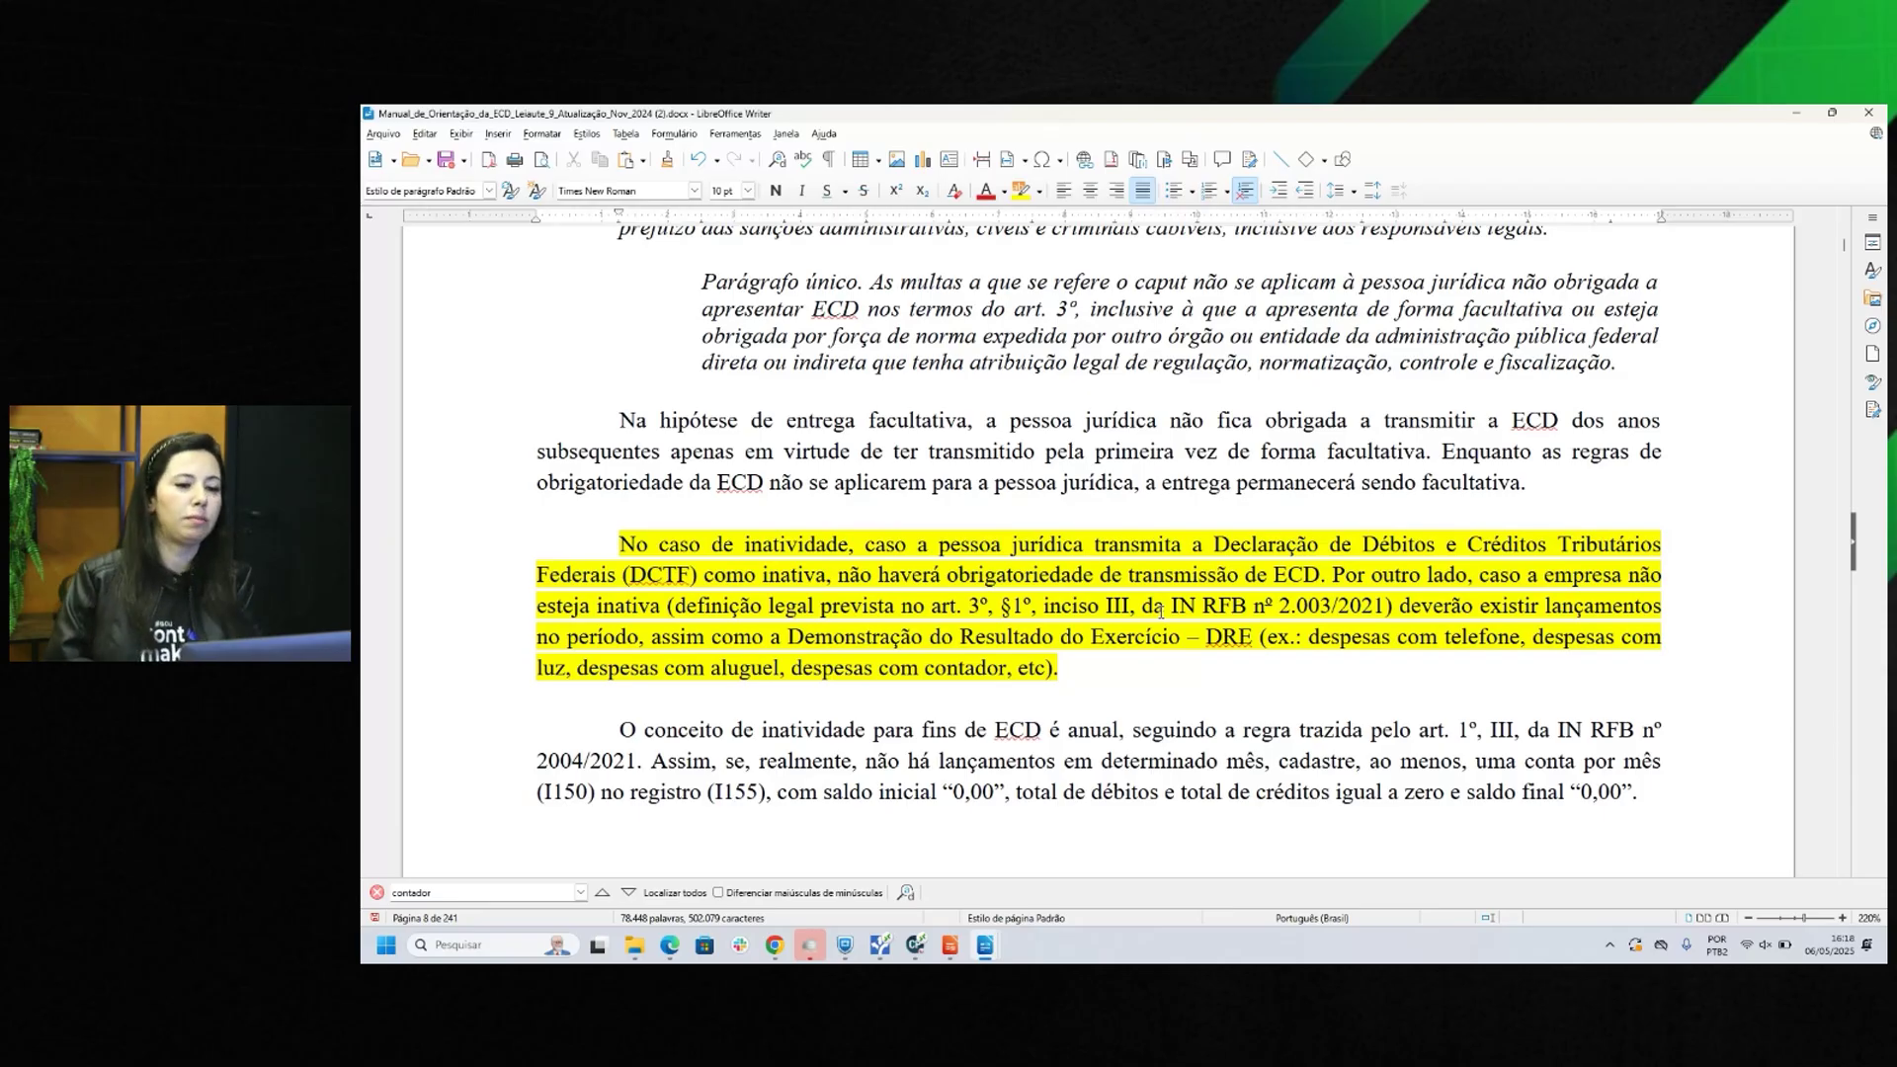
mouse_move(918, 946)
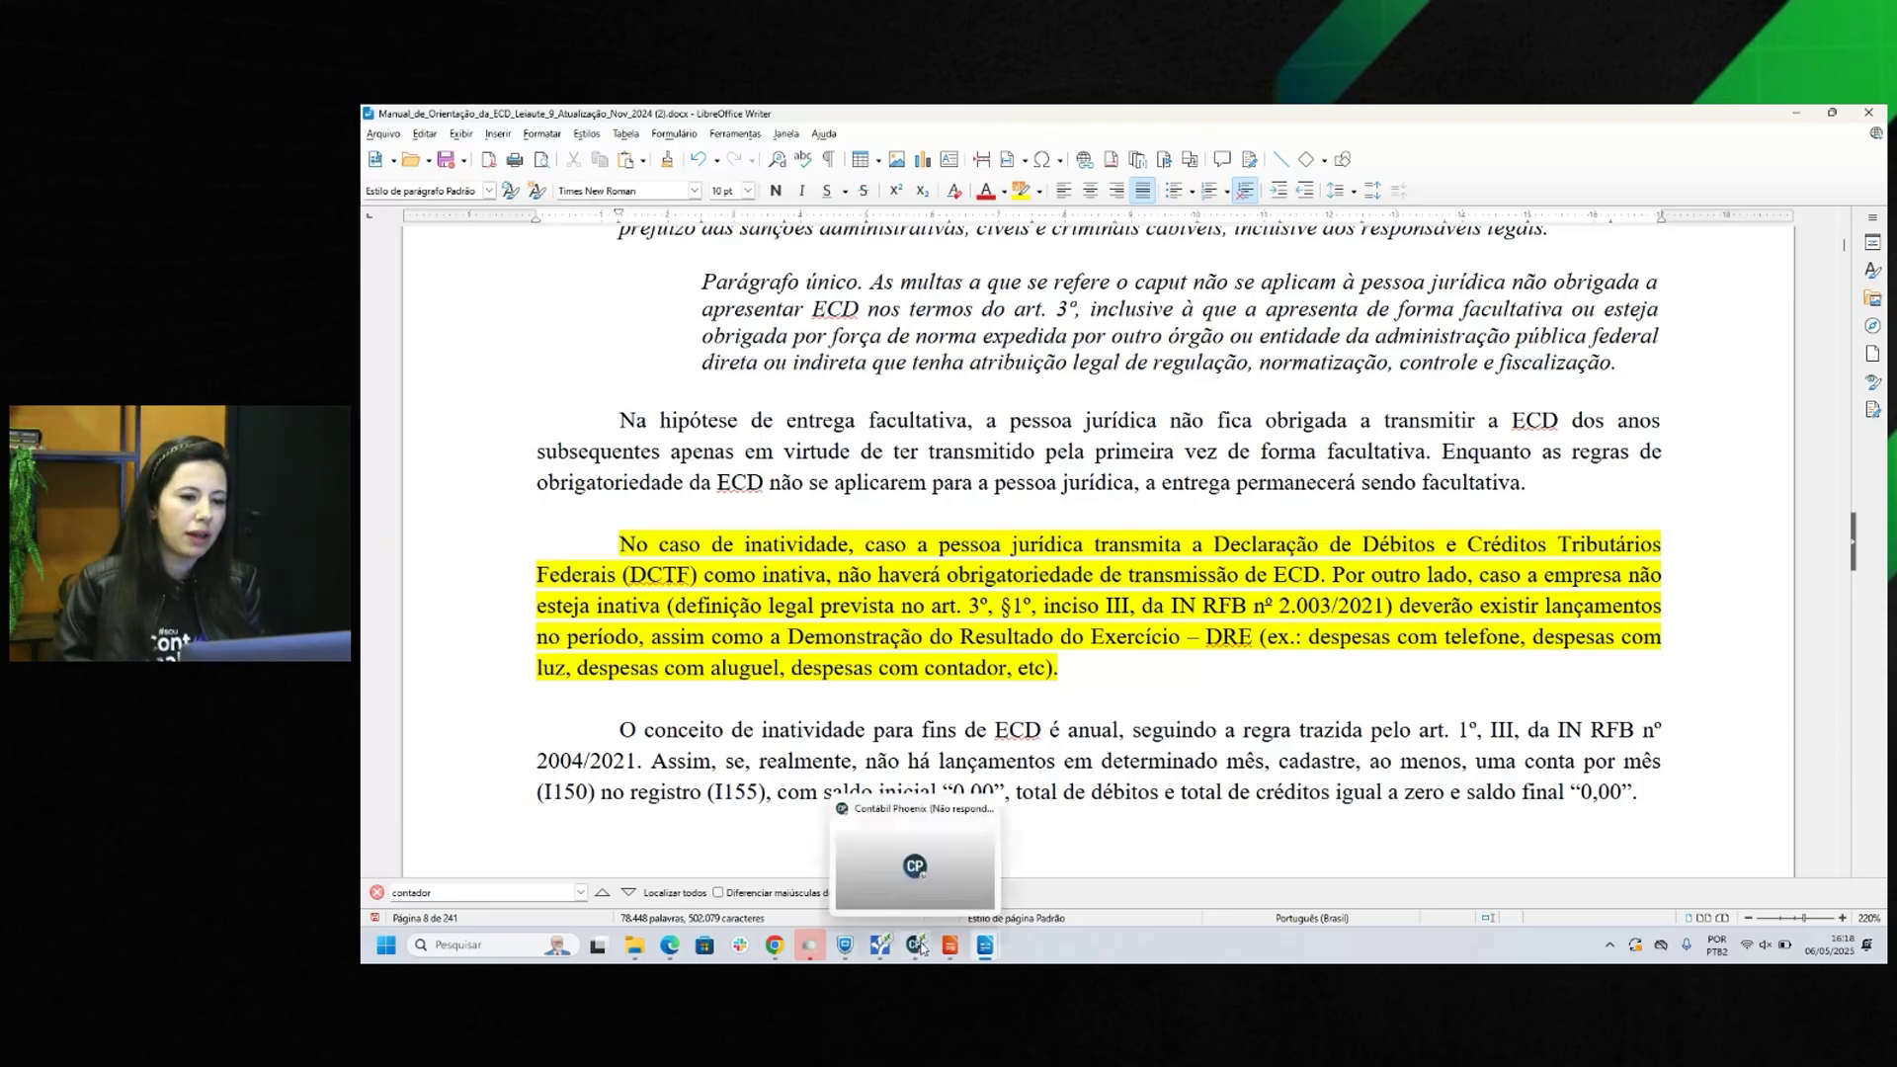
click(918, 946)
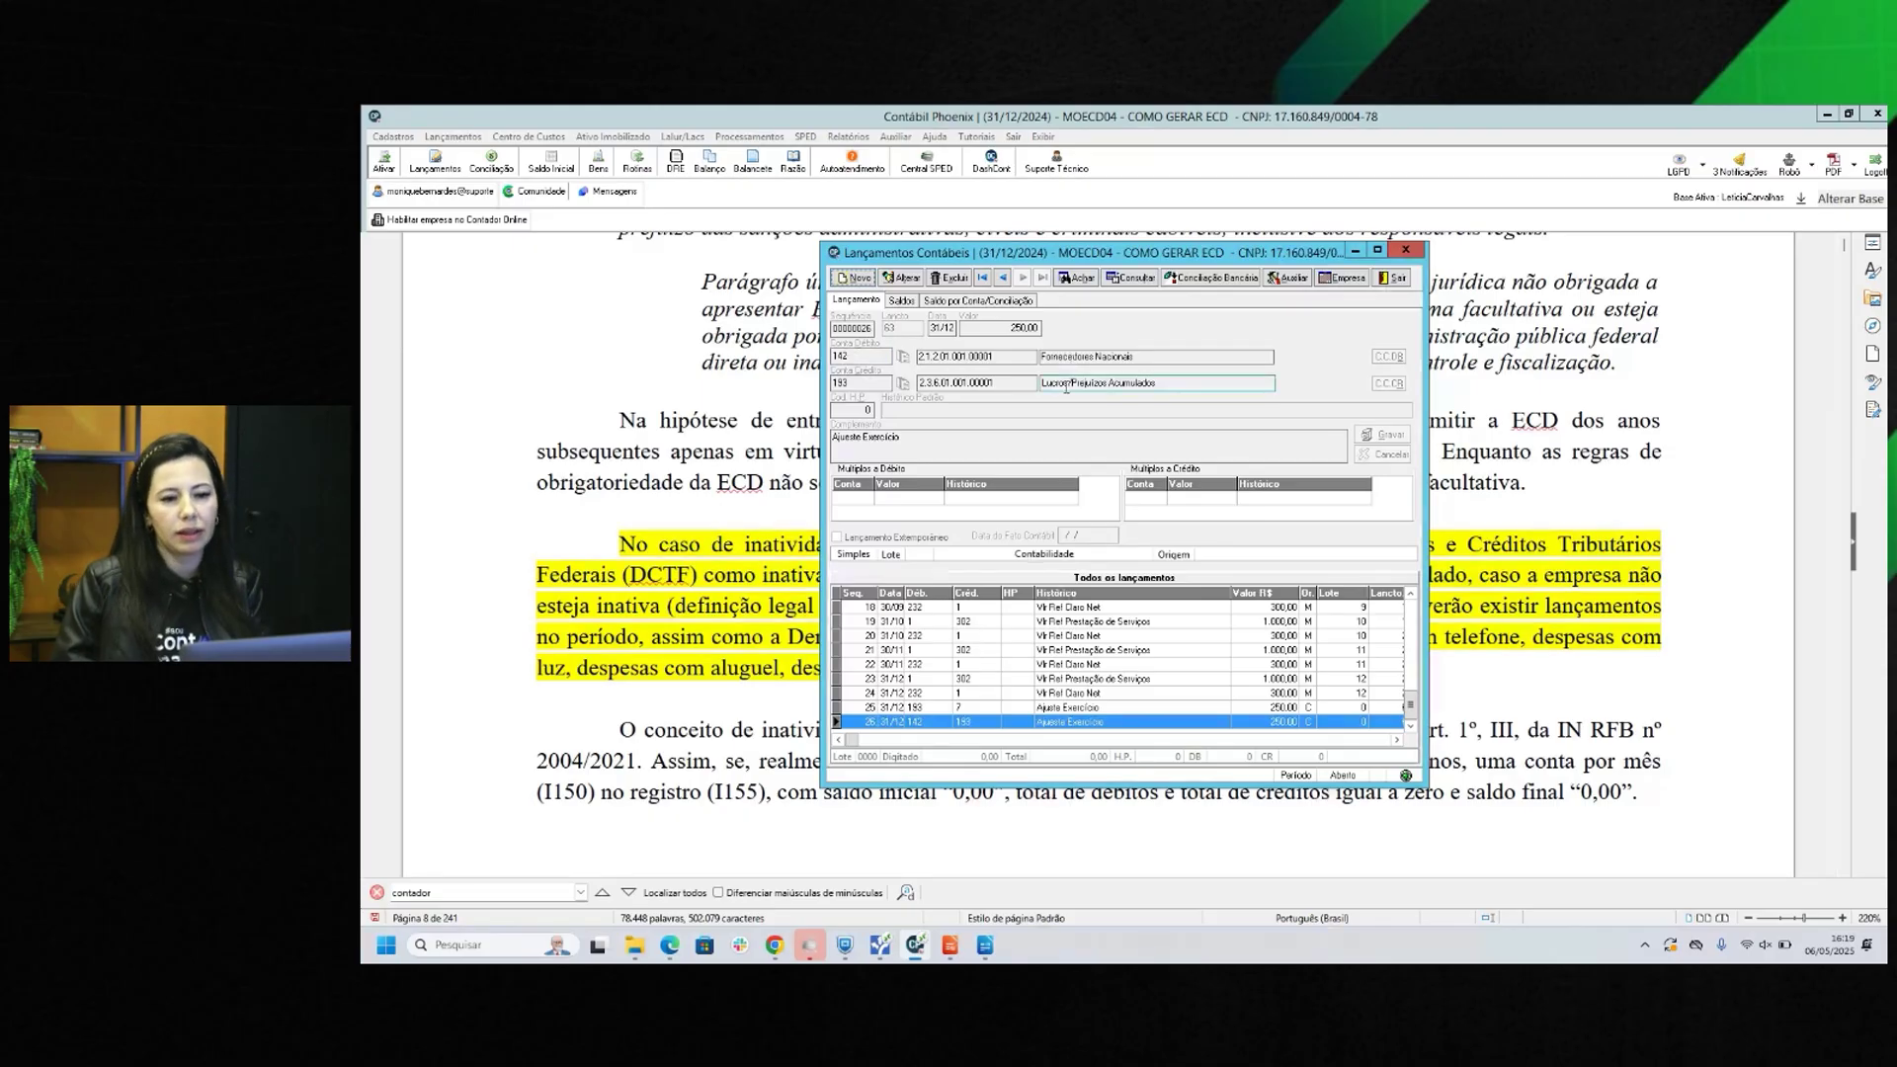
Run the Verificador de Diferenças on the accounting entries to check the batches for differences.
click(1287, 279)
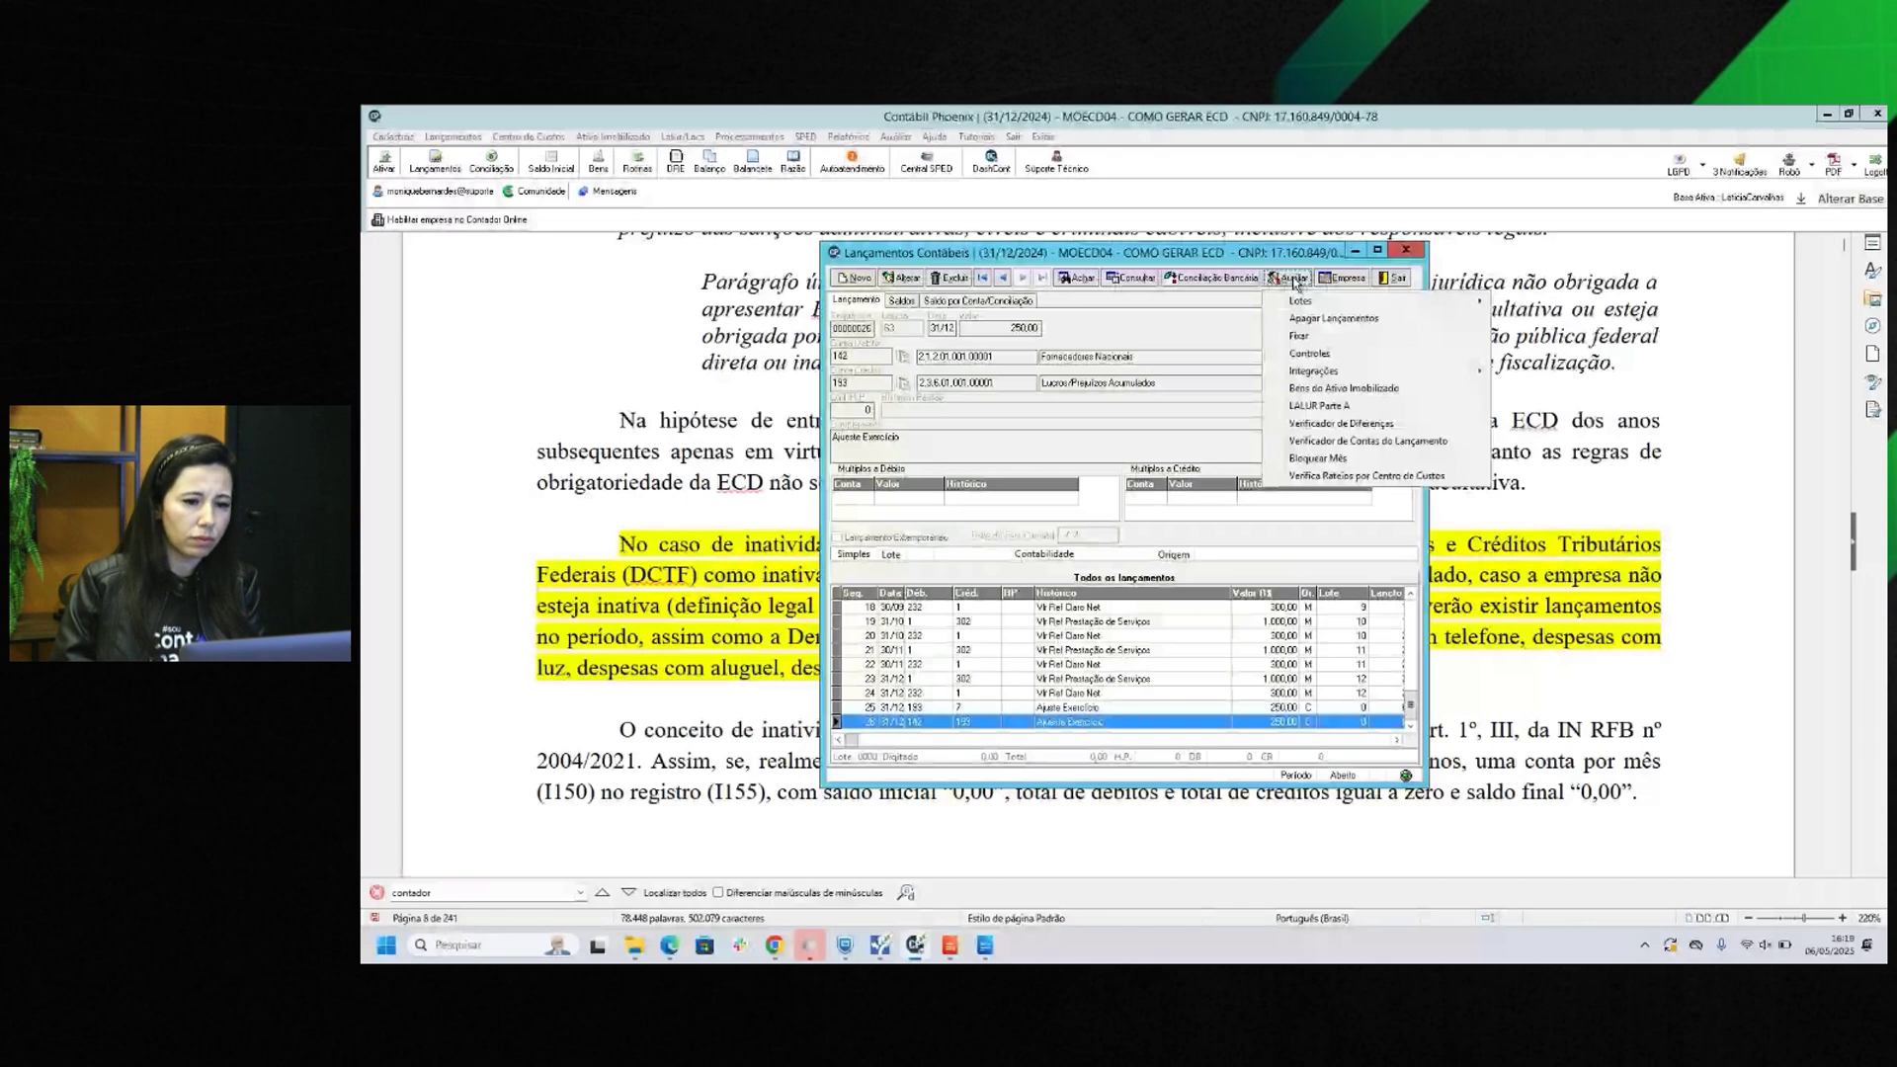
click(1340, 424)
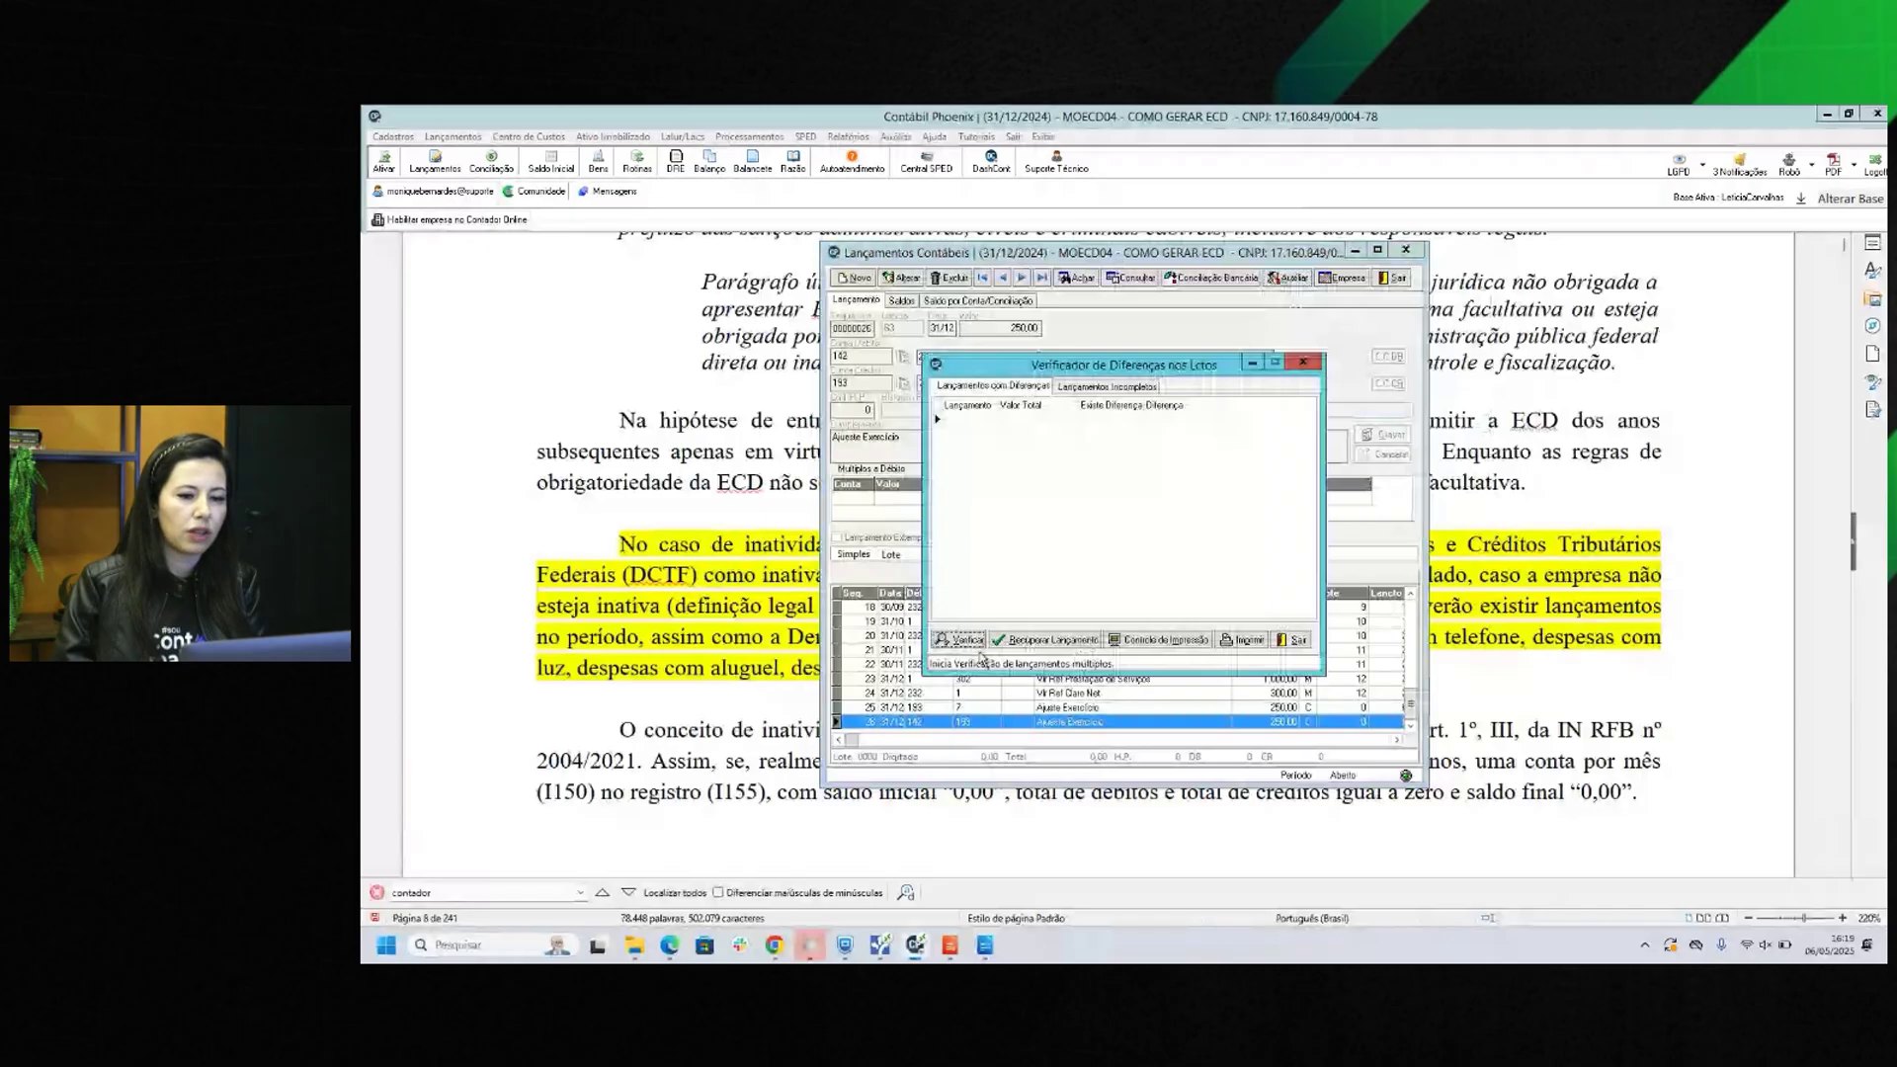
click(977, 642)
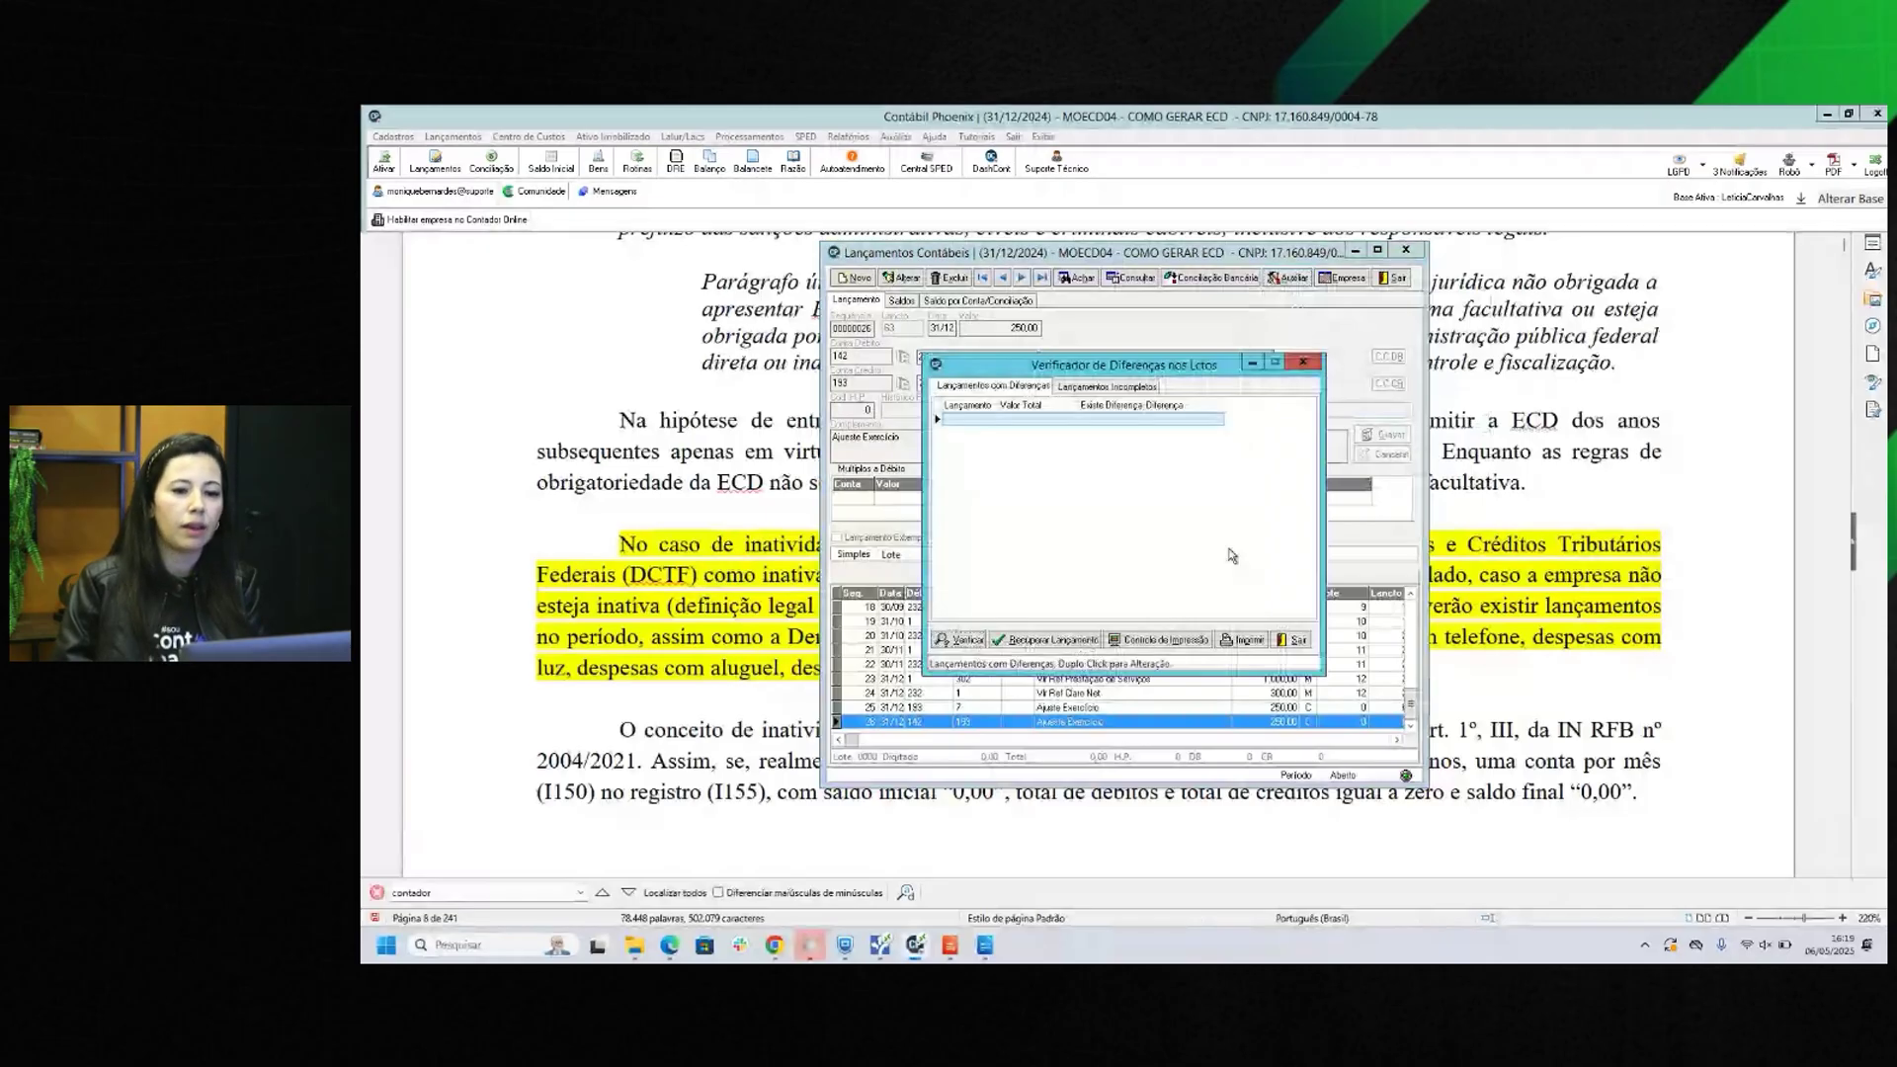
Check the Verificador de Diferenças for incomplete entries, and run the Verificador de Contas do Lançamento to check the entries' accounts.
click(1097, 386)
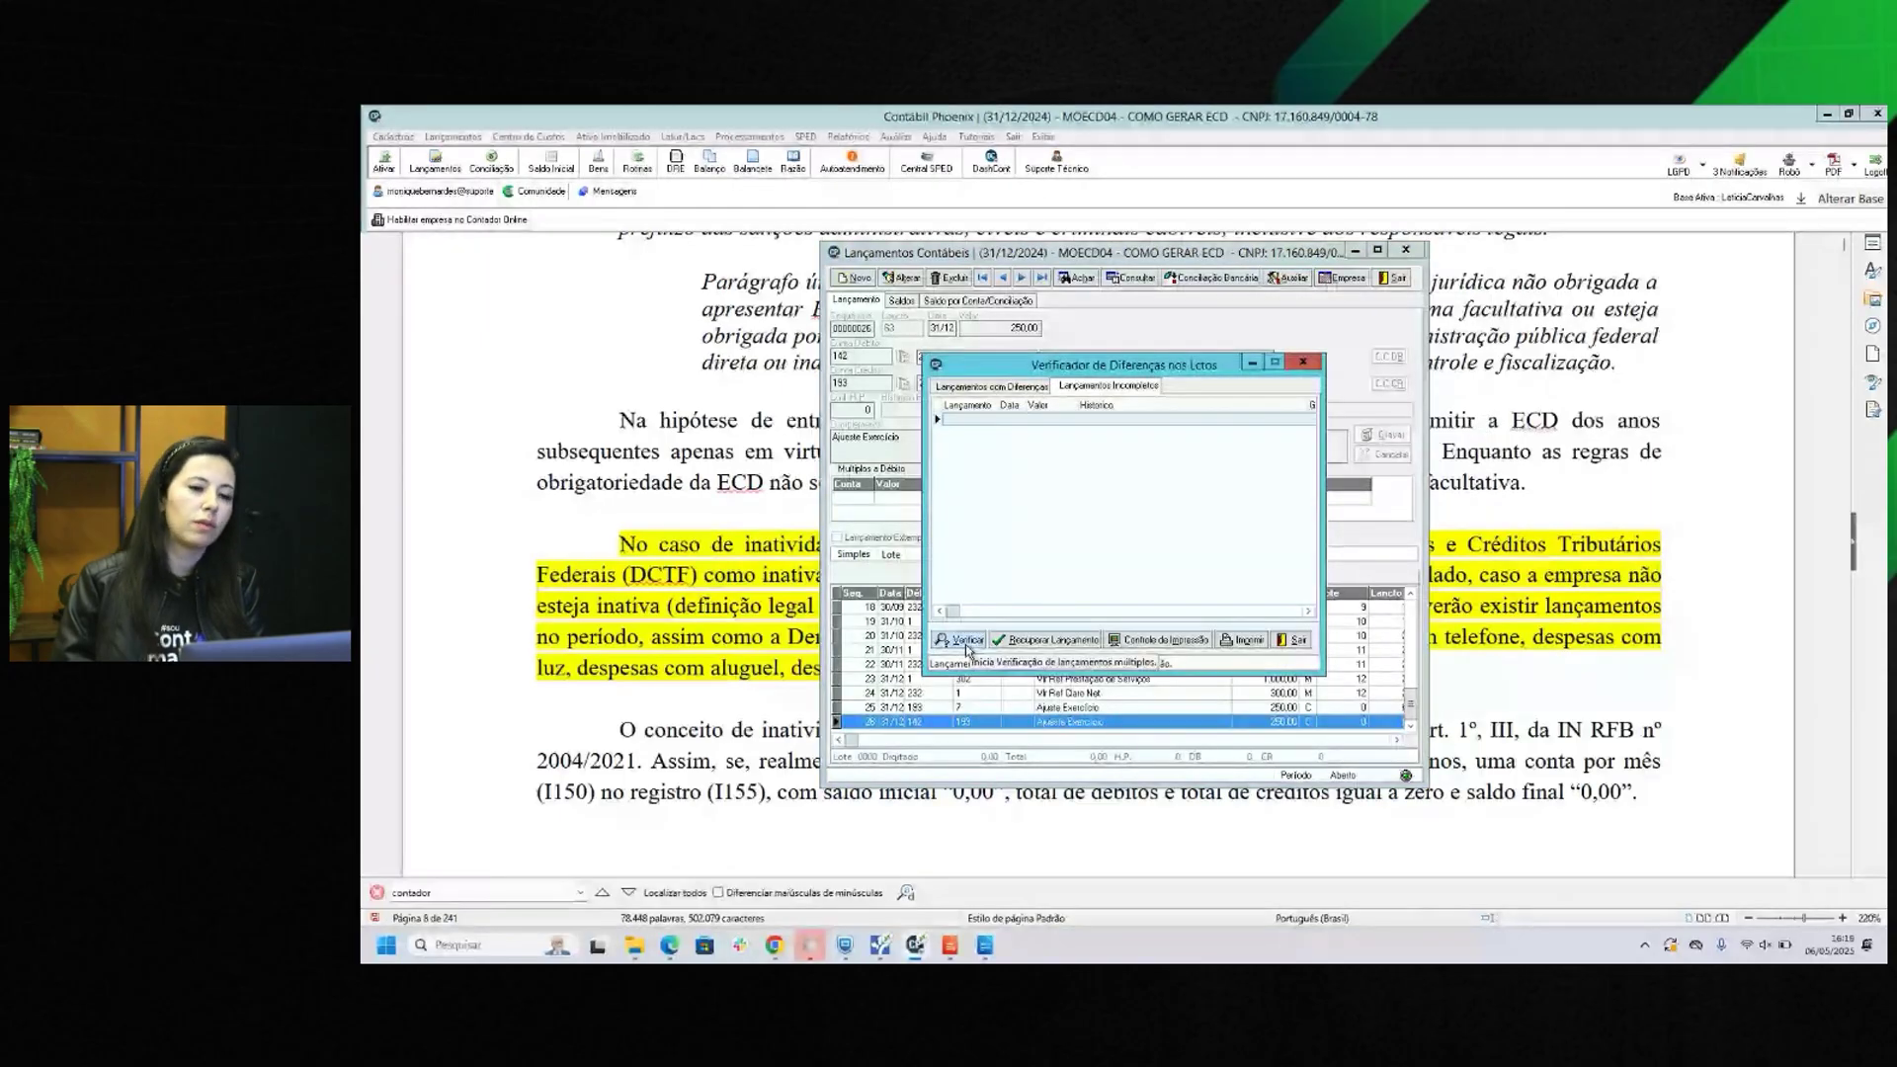
click(1303, 362)
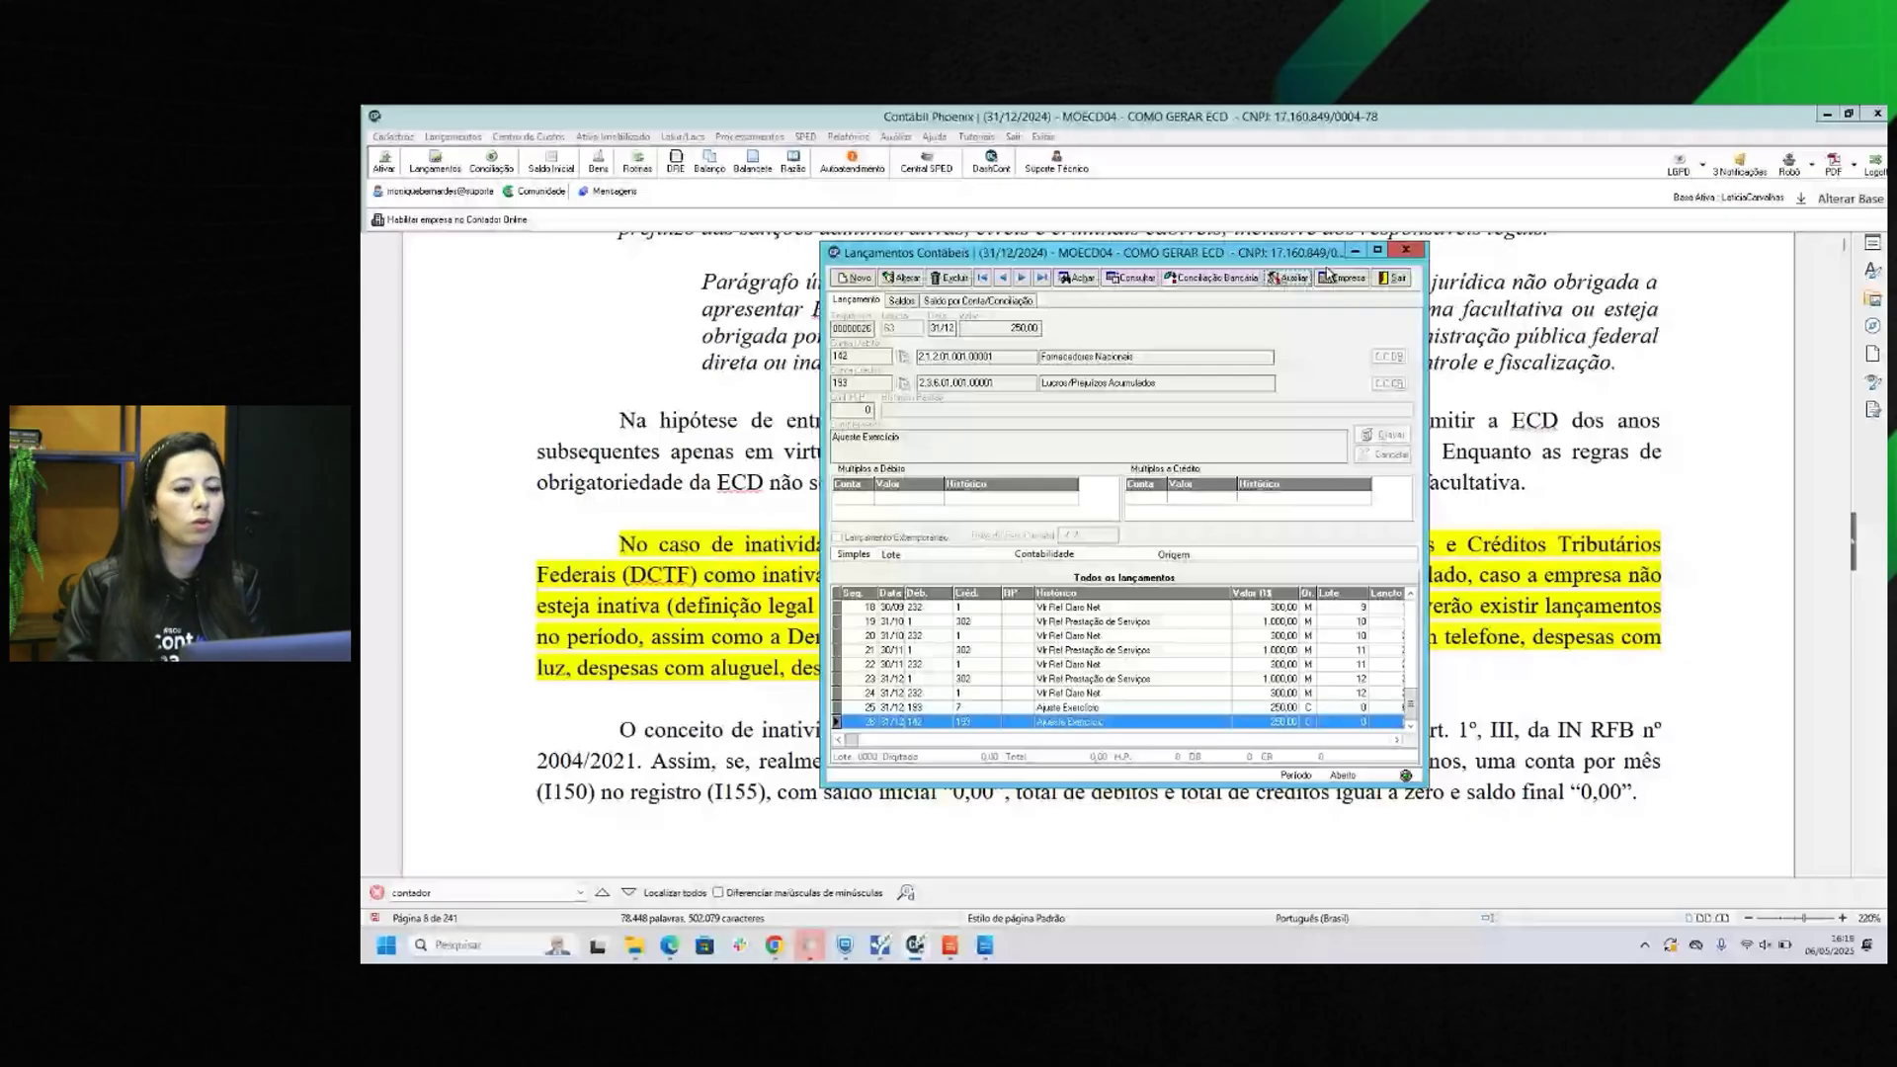
click(1328, 273)
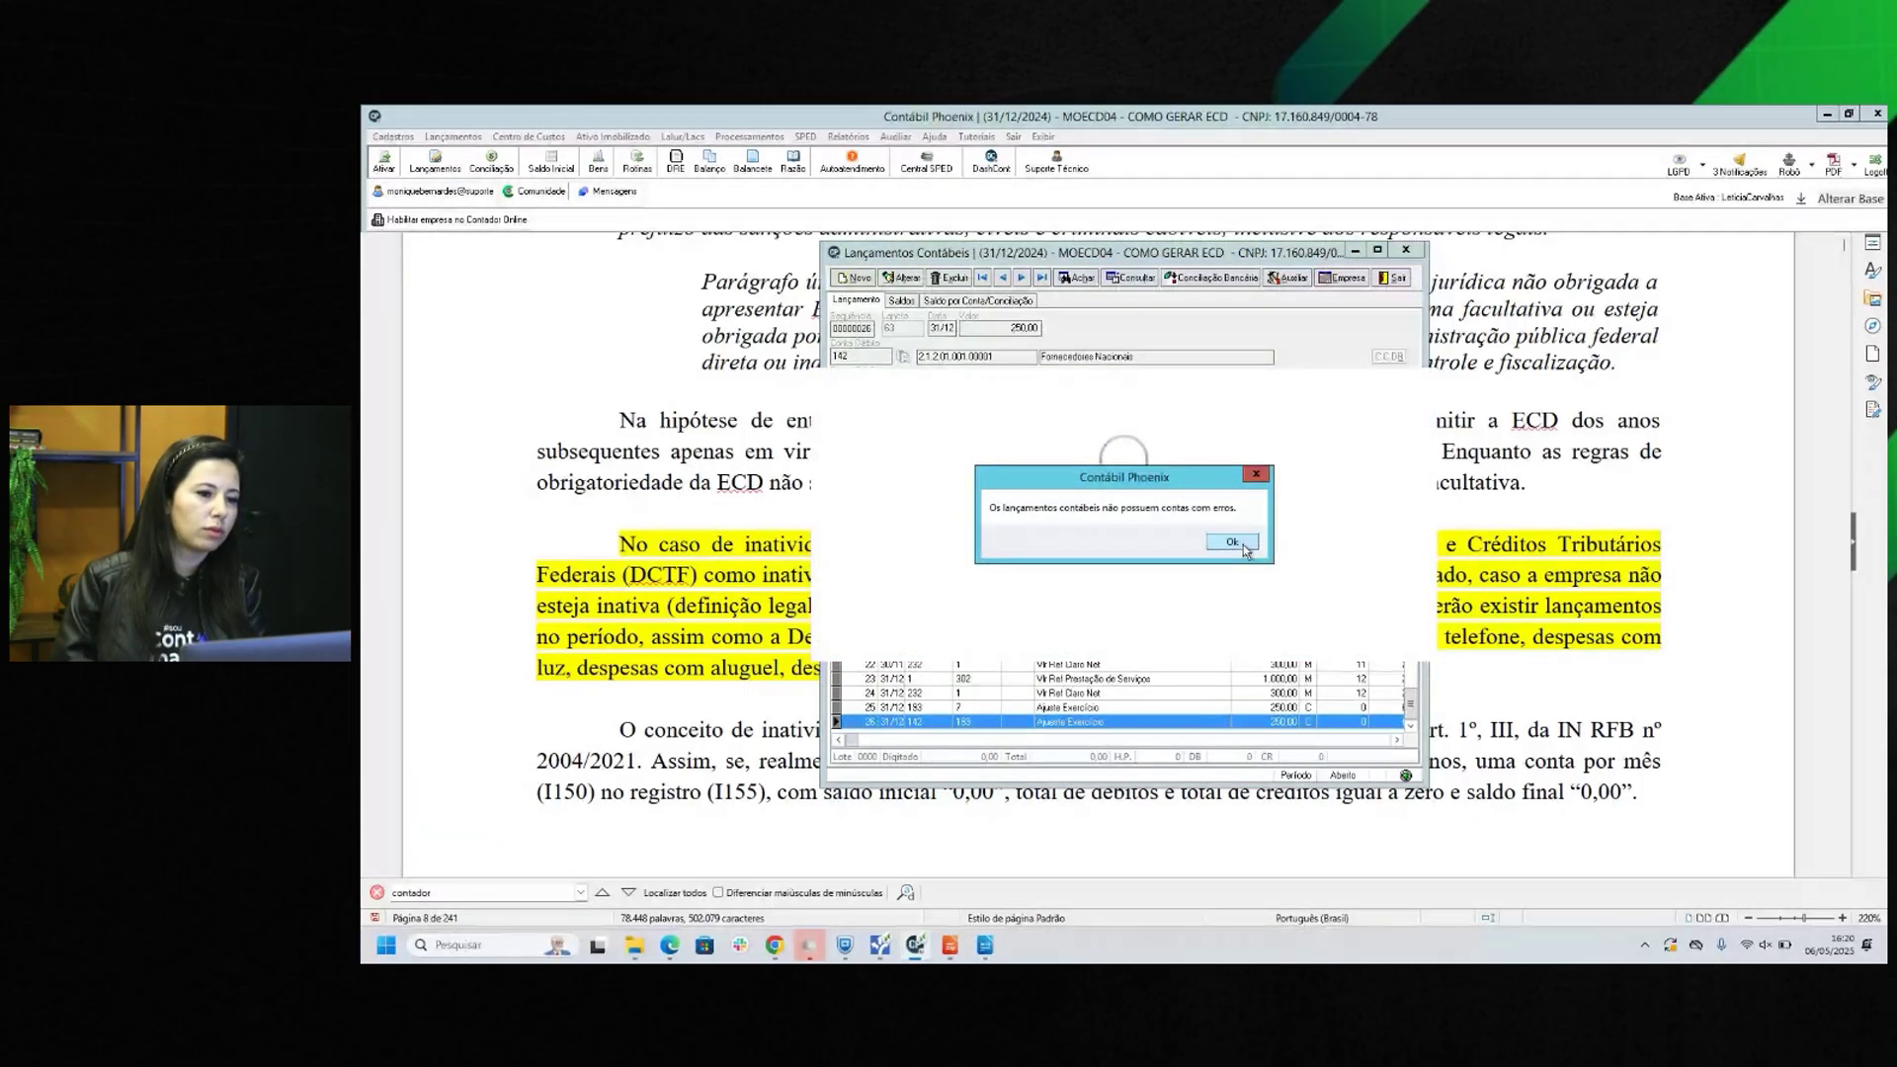
click(1243, 546)
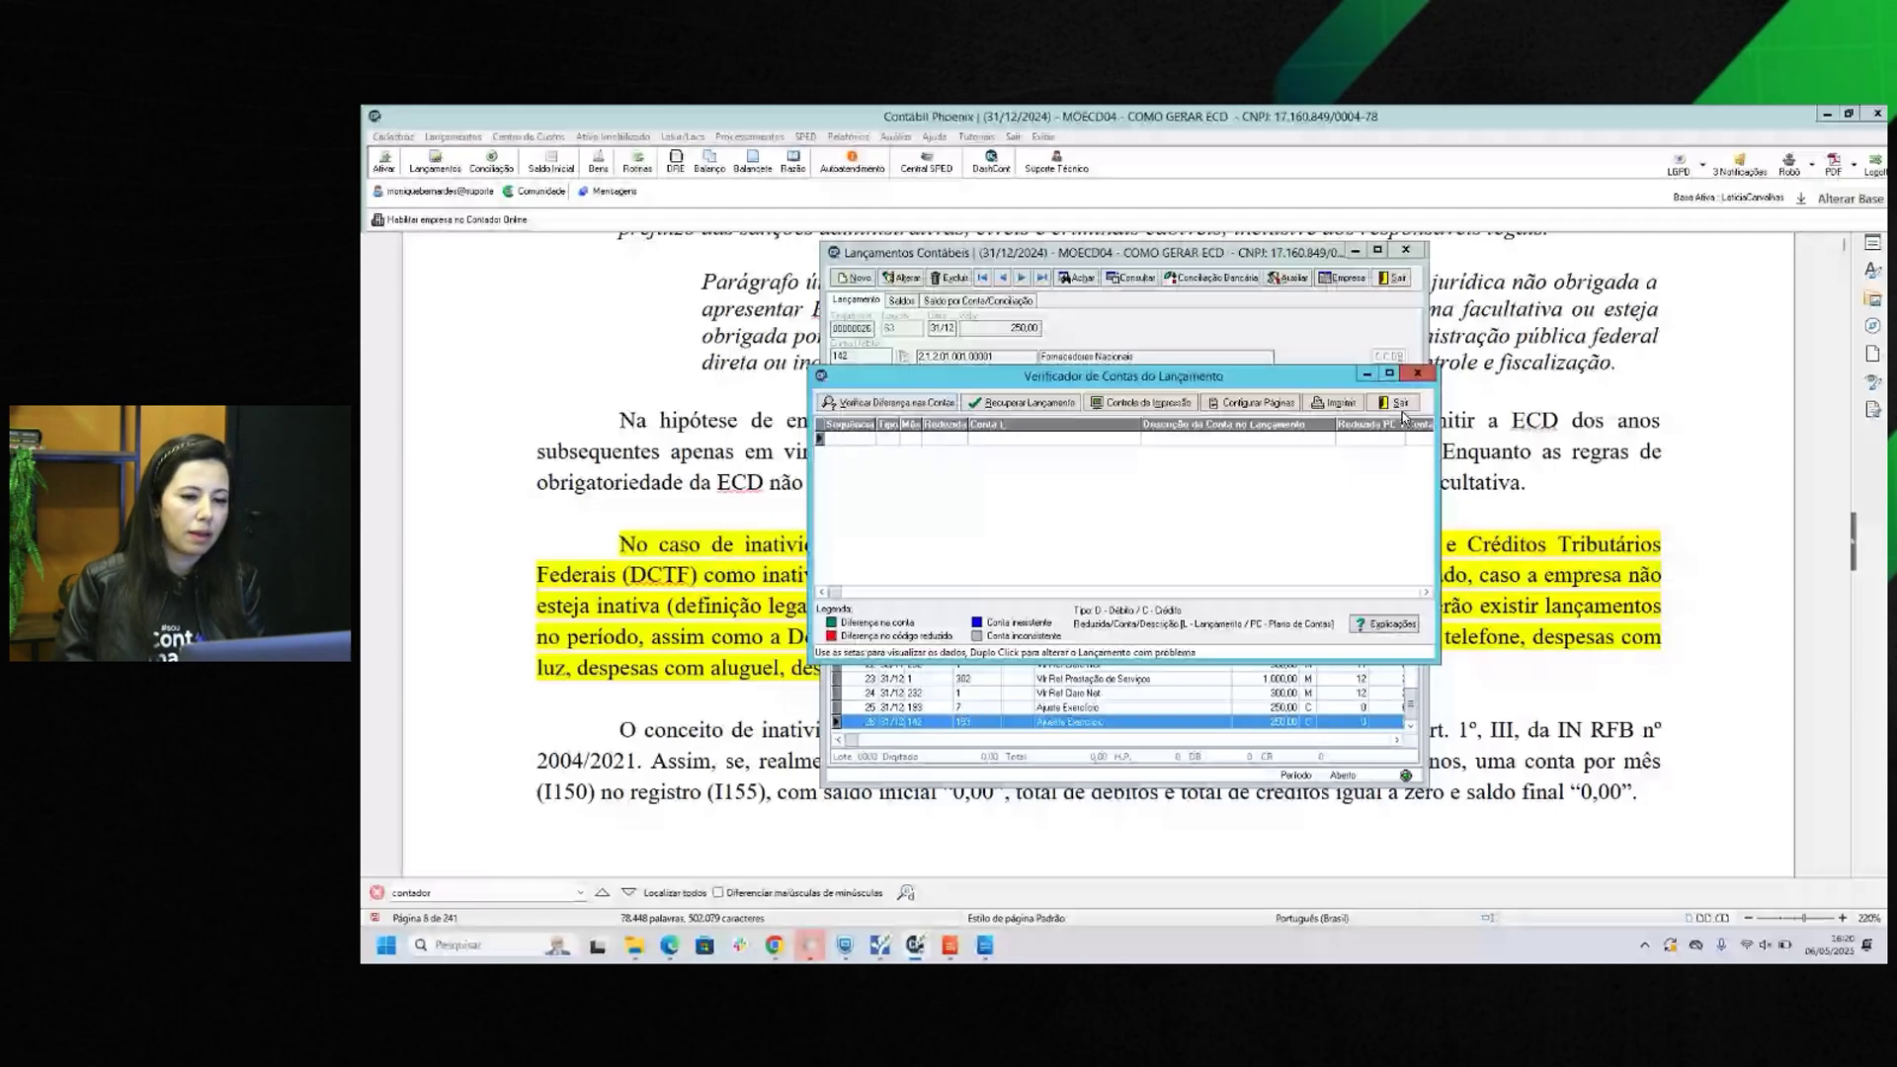
click(1399, 404)
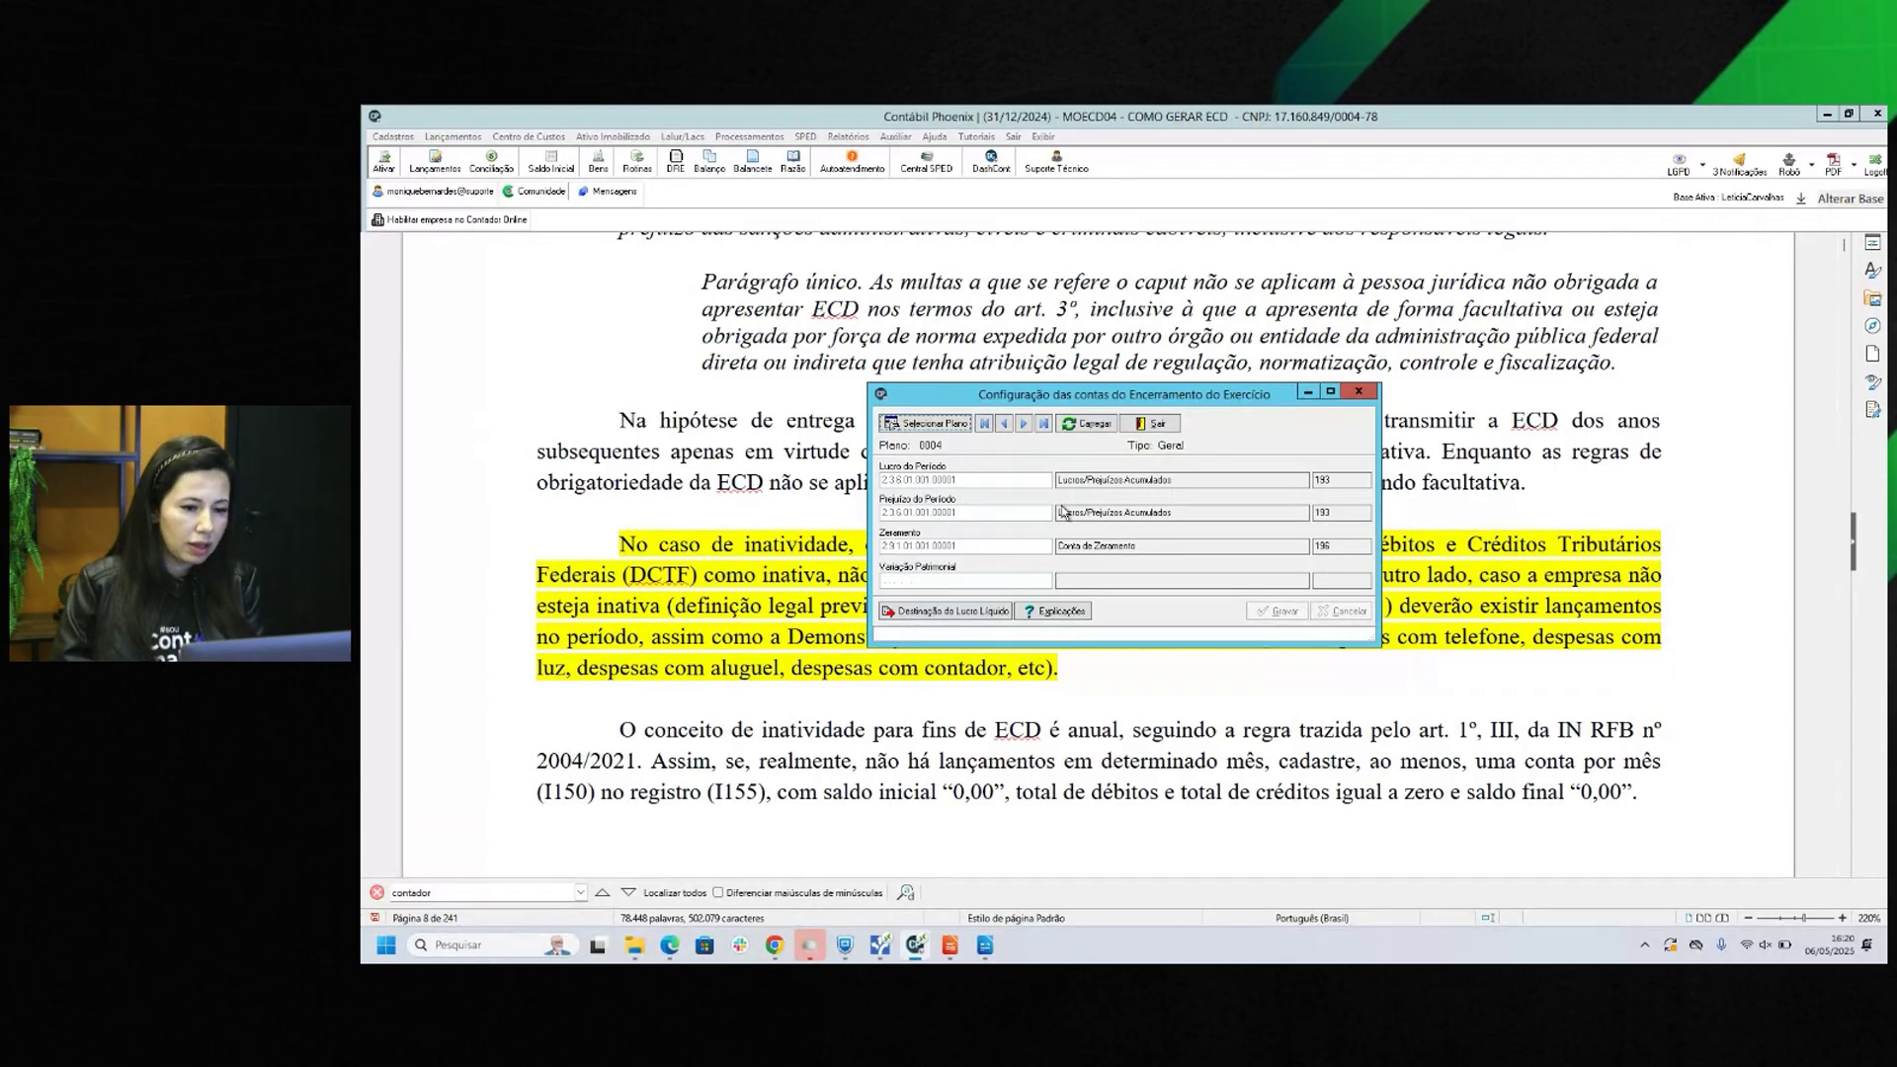
Review the year-end closing accounts and the Destinação do Lucro Líquido accounts configured for plan 0004, and close both windows.
click(919, 614)
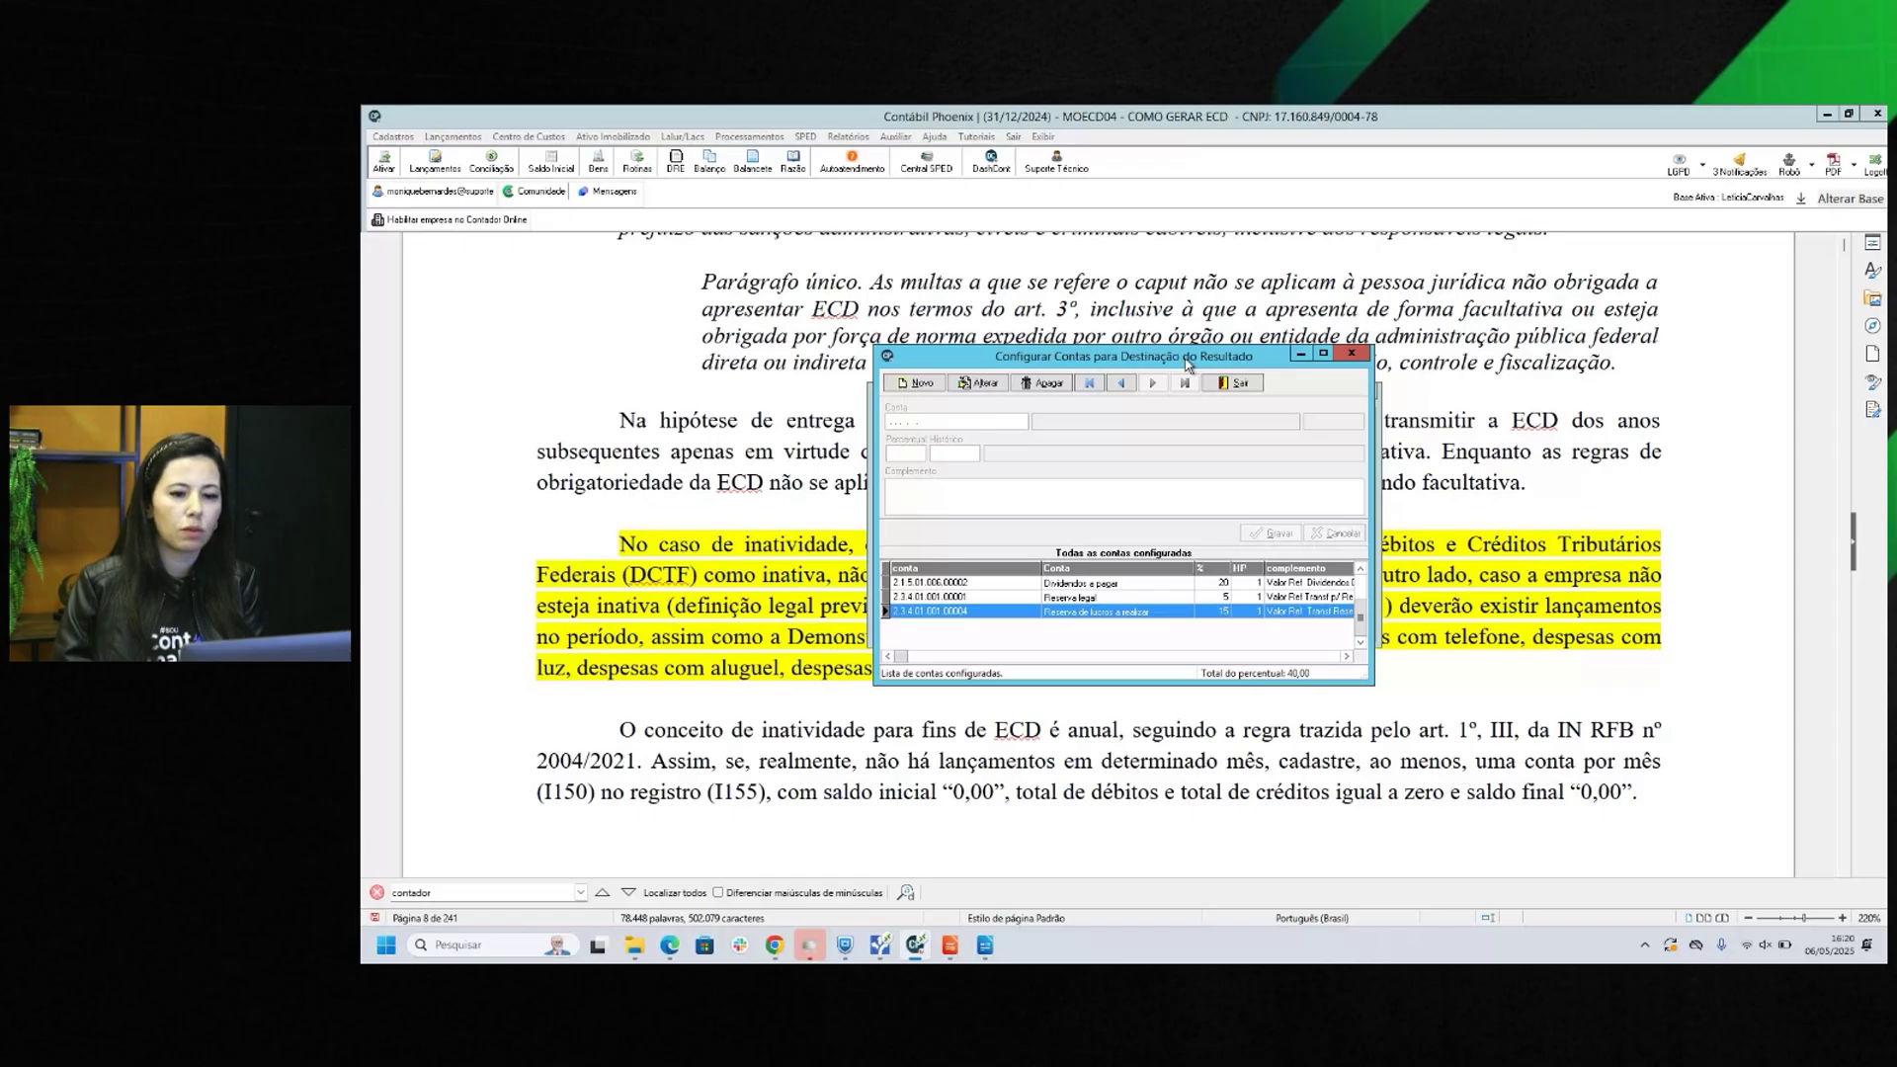
click(1230, 384)
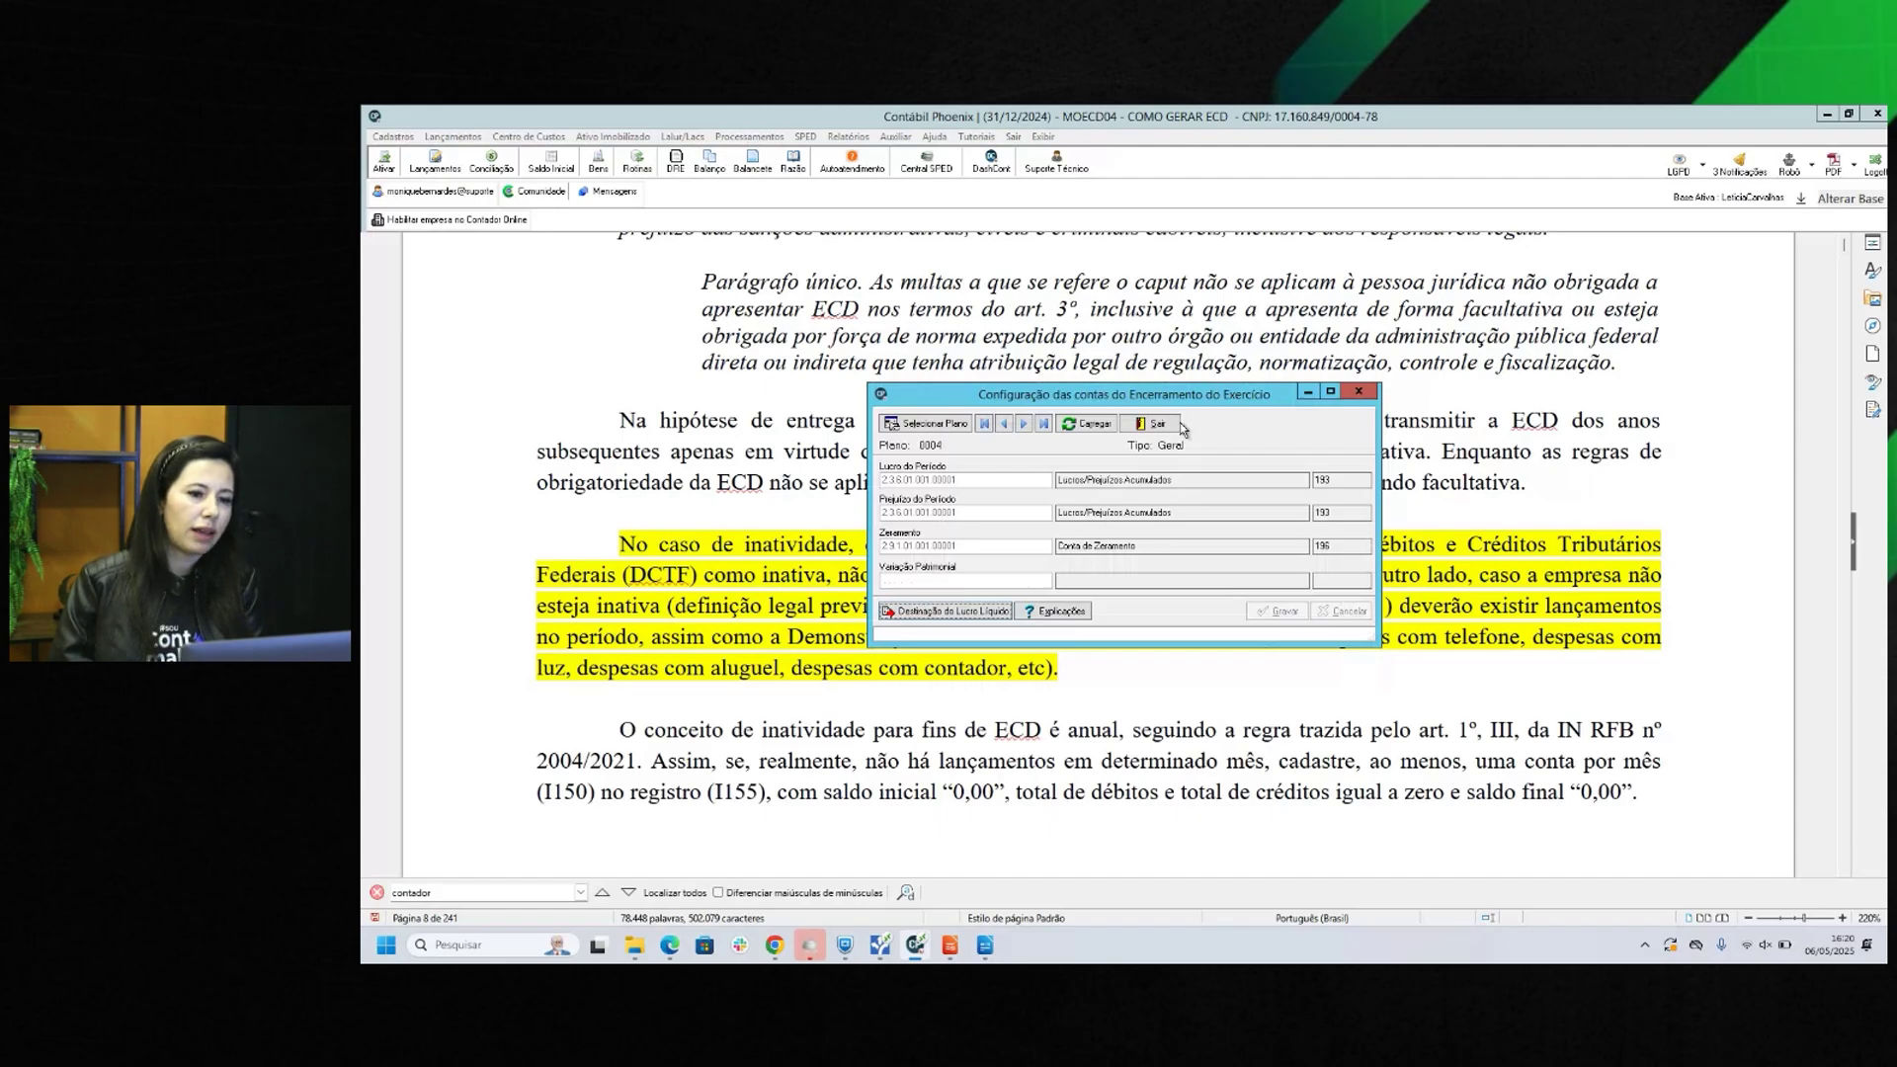
click(1176, 425)
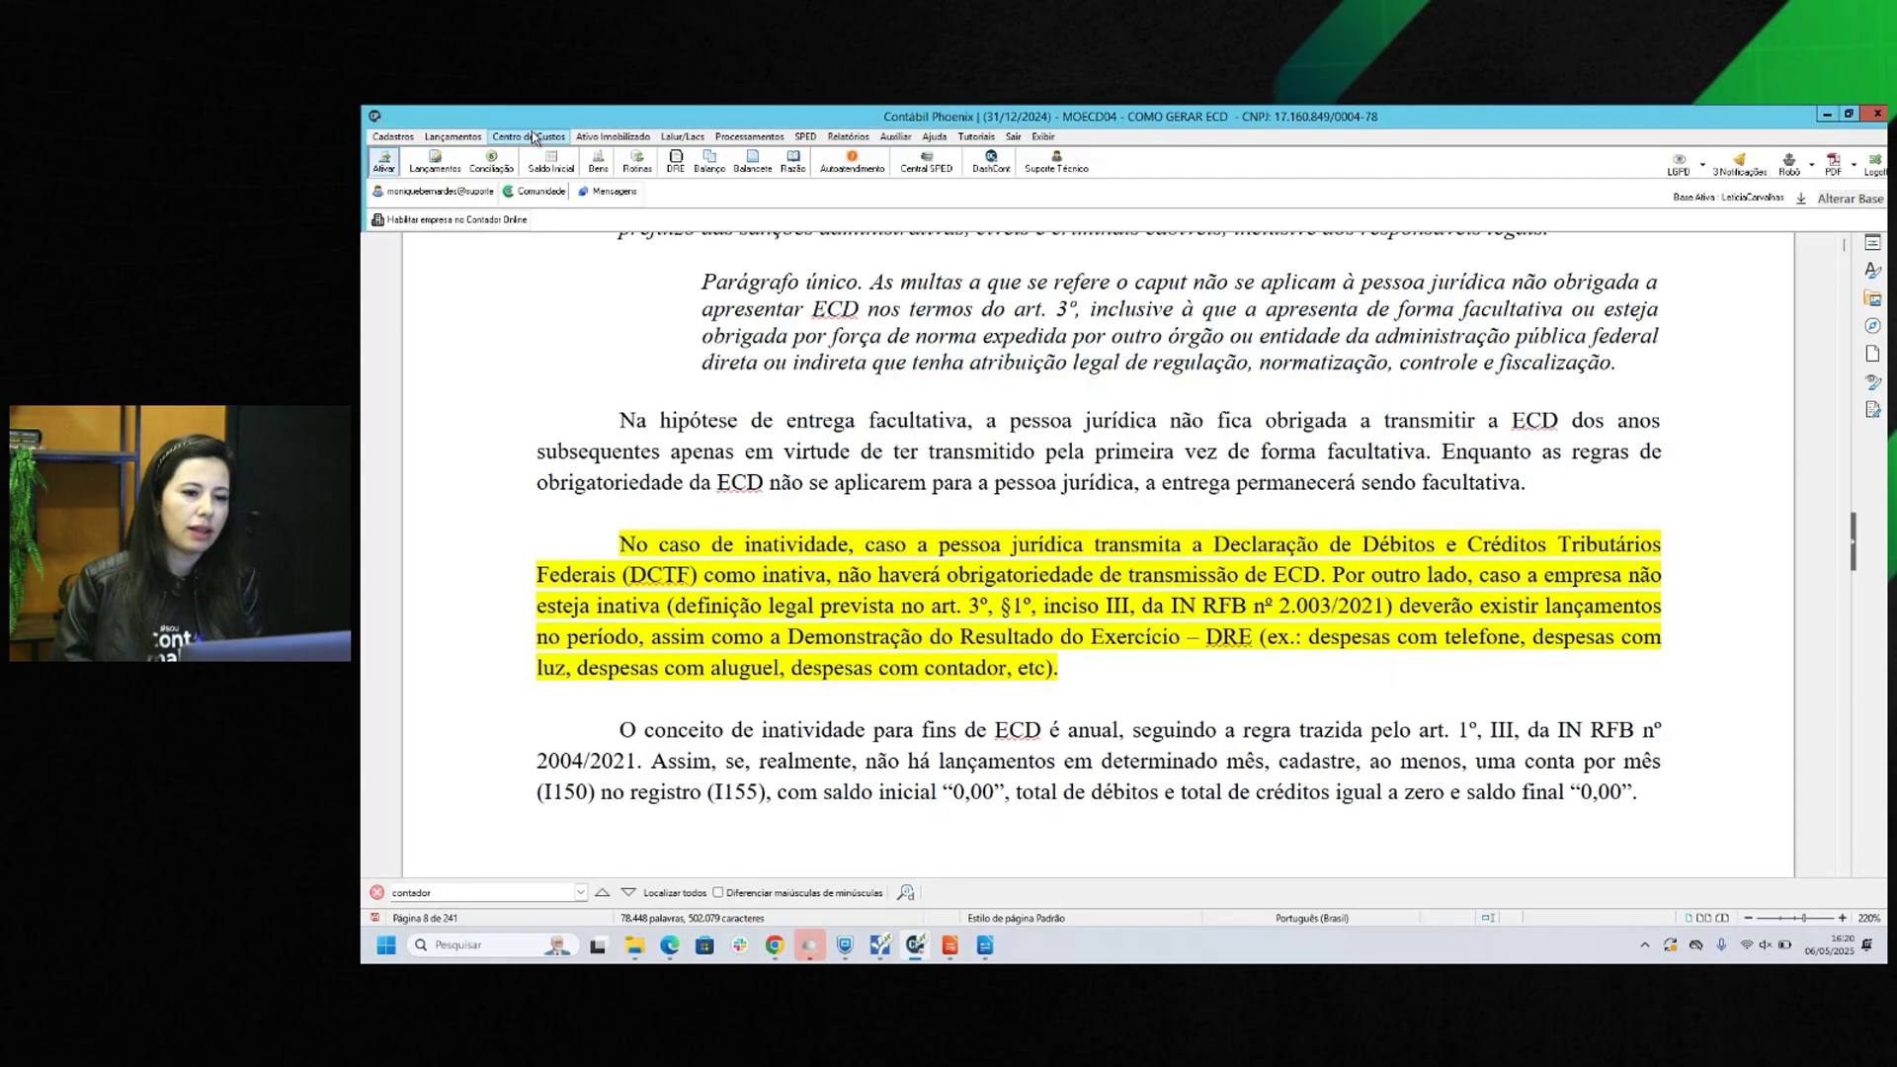
Open Encerramento do Período for the company and close the 1º TRIMESTRE, confirming the suggested profit allocation amounts.
click(748, 136)
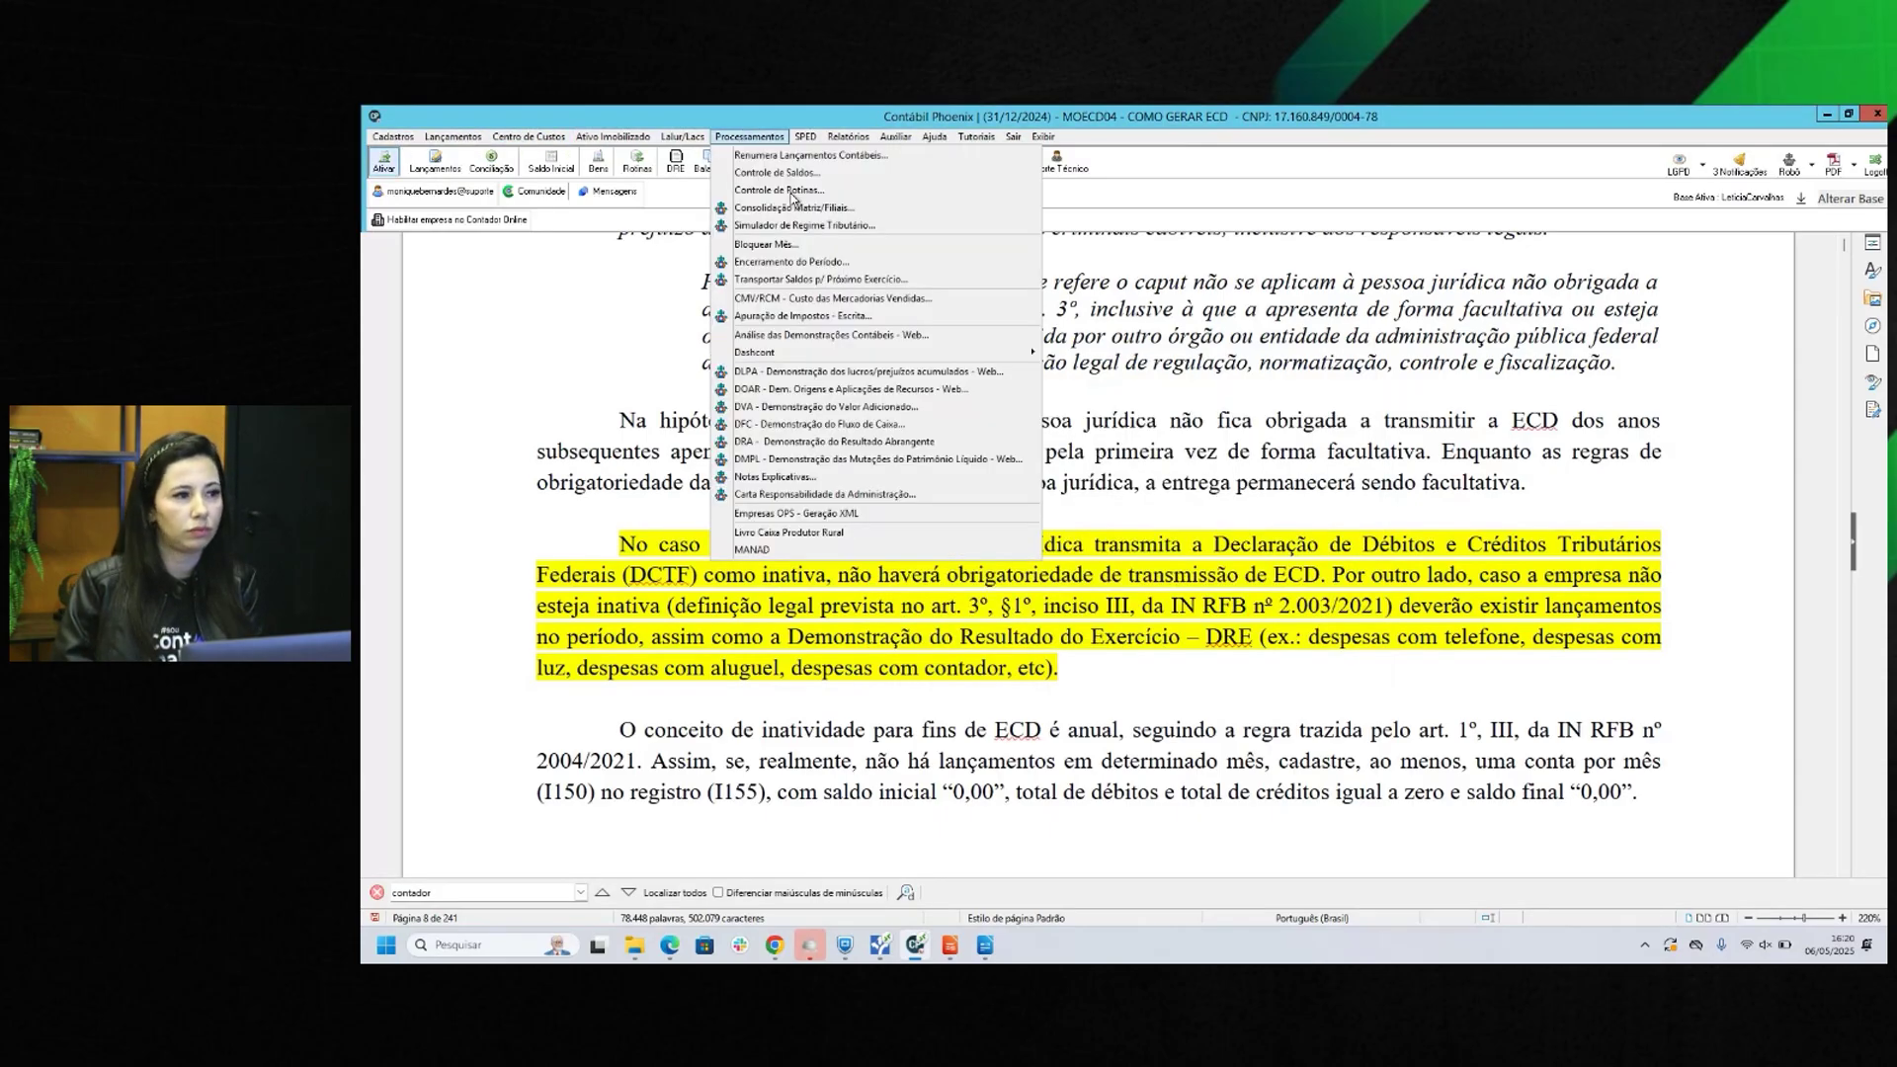
click(816, 263)
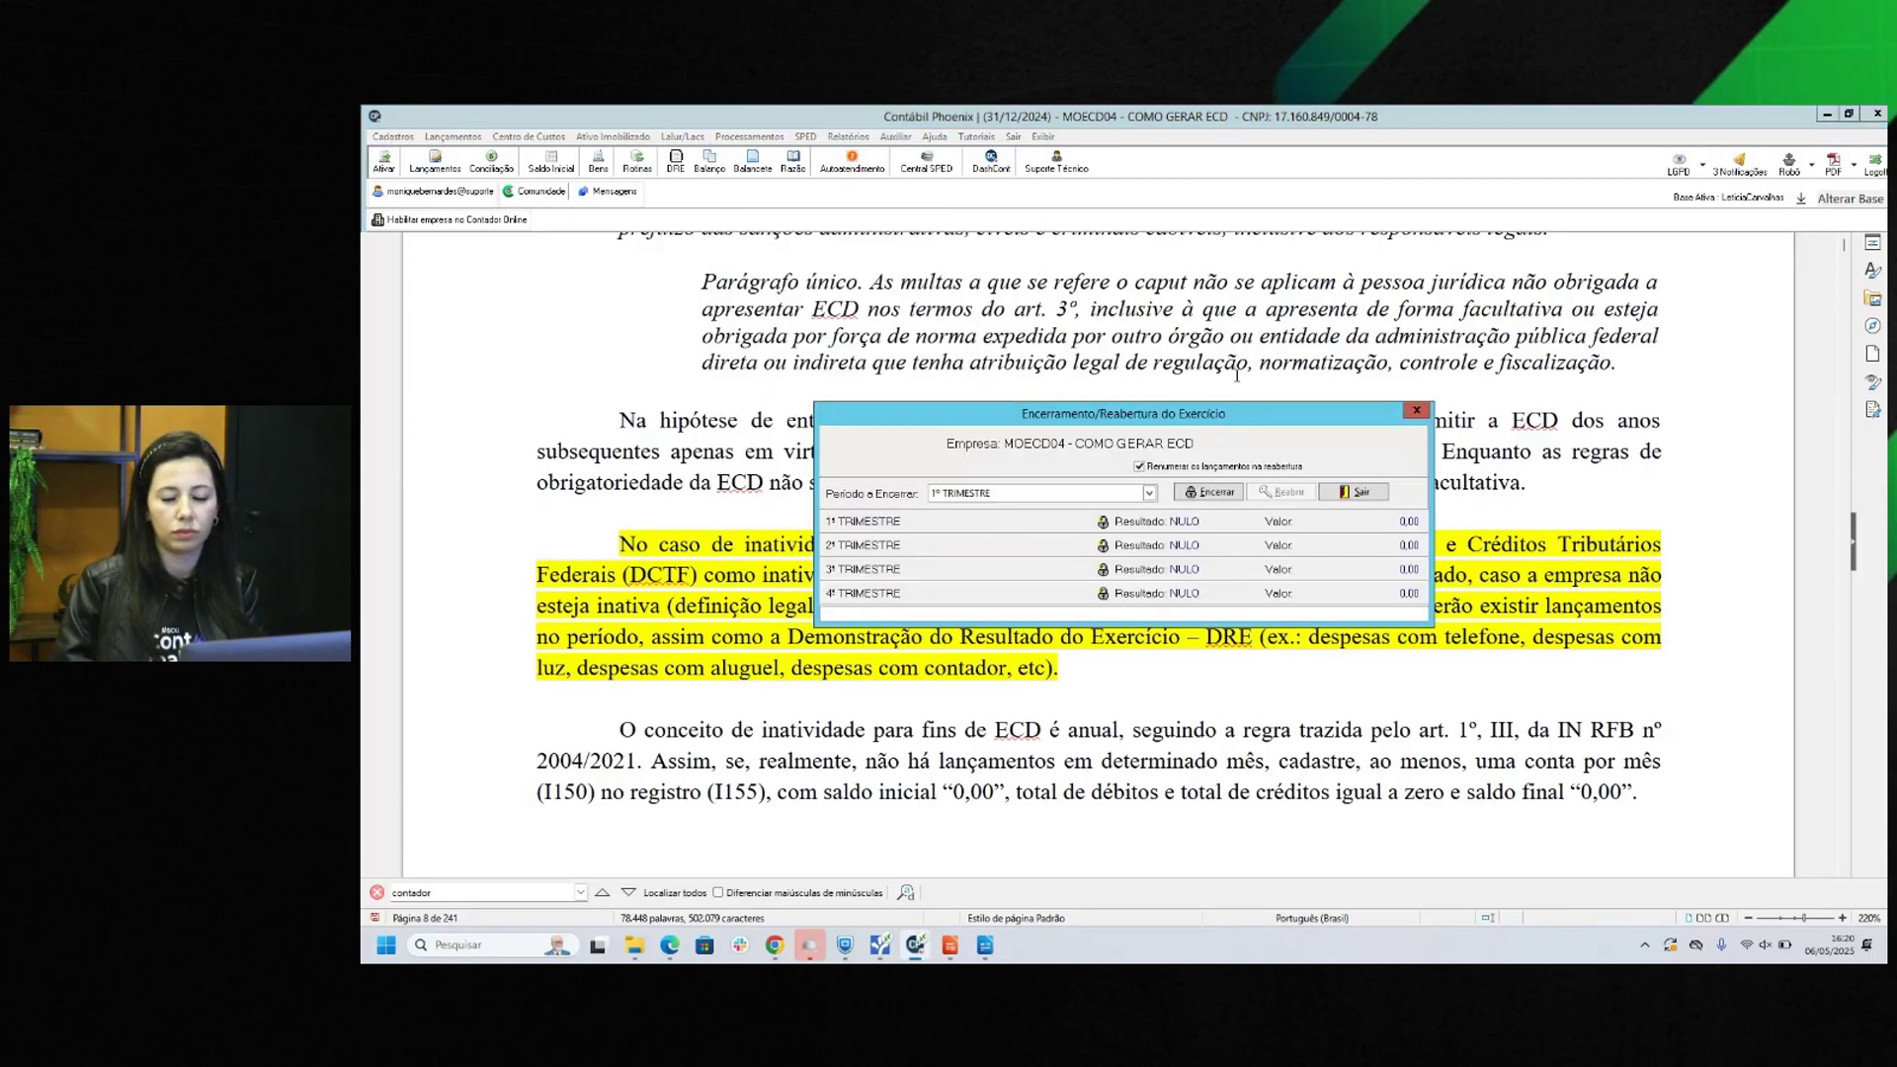
click(1433, 361)
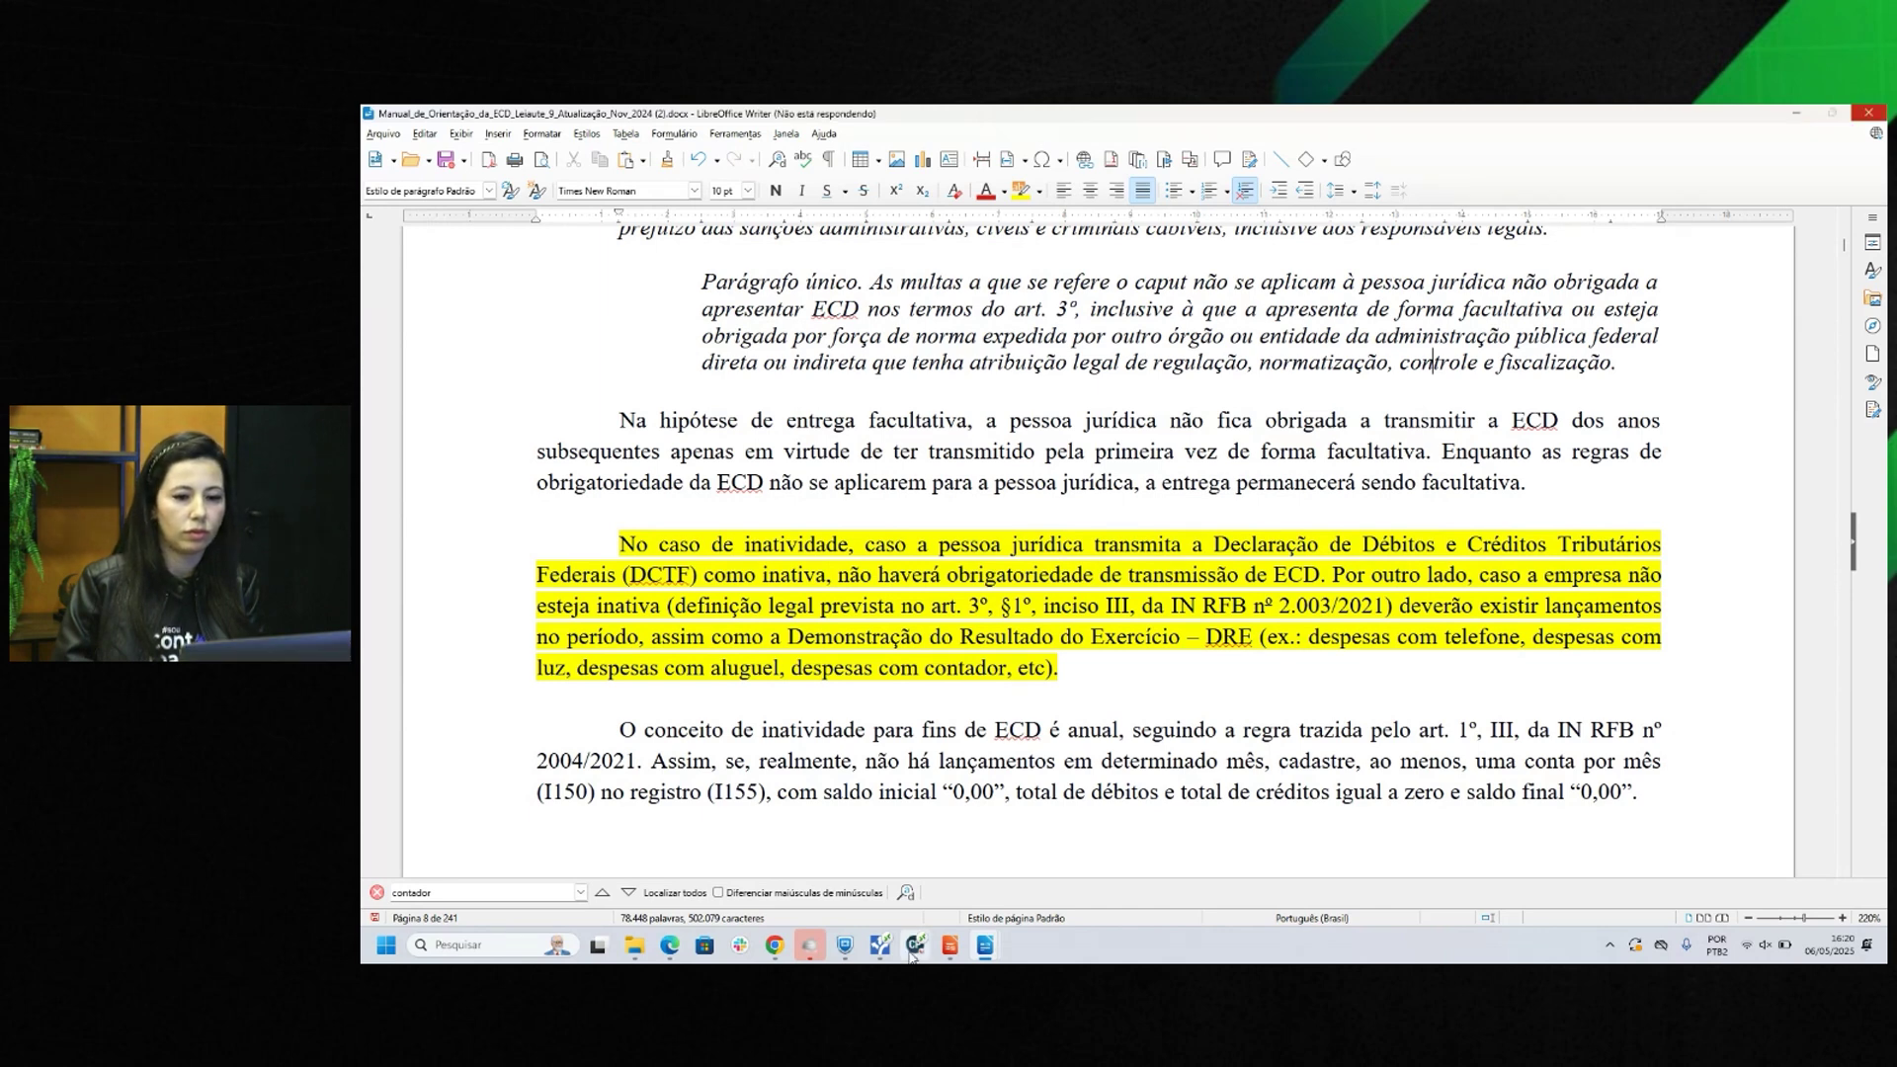
click(914, 951)
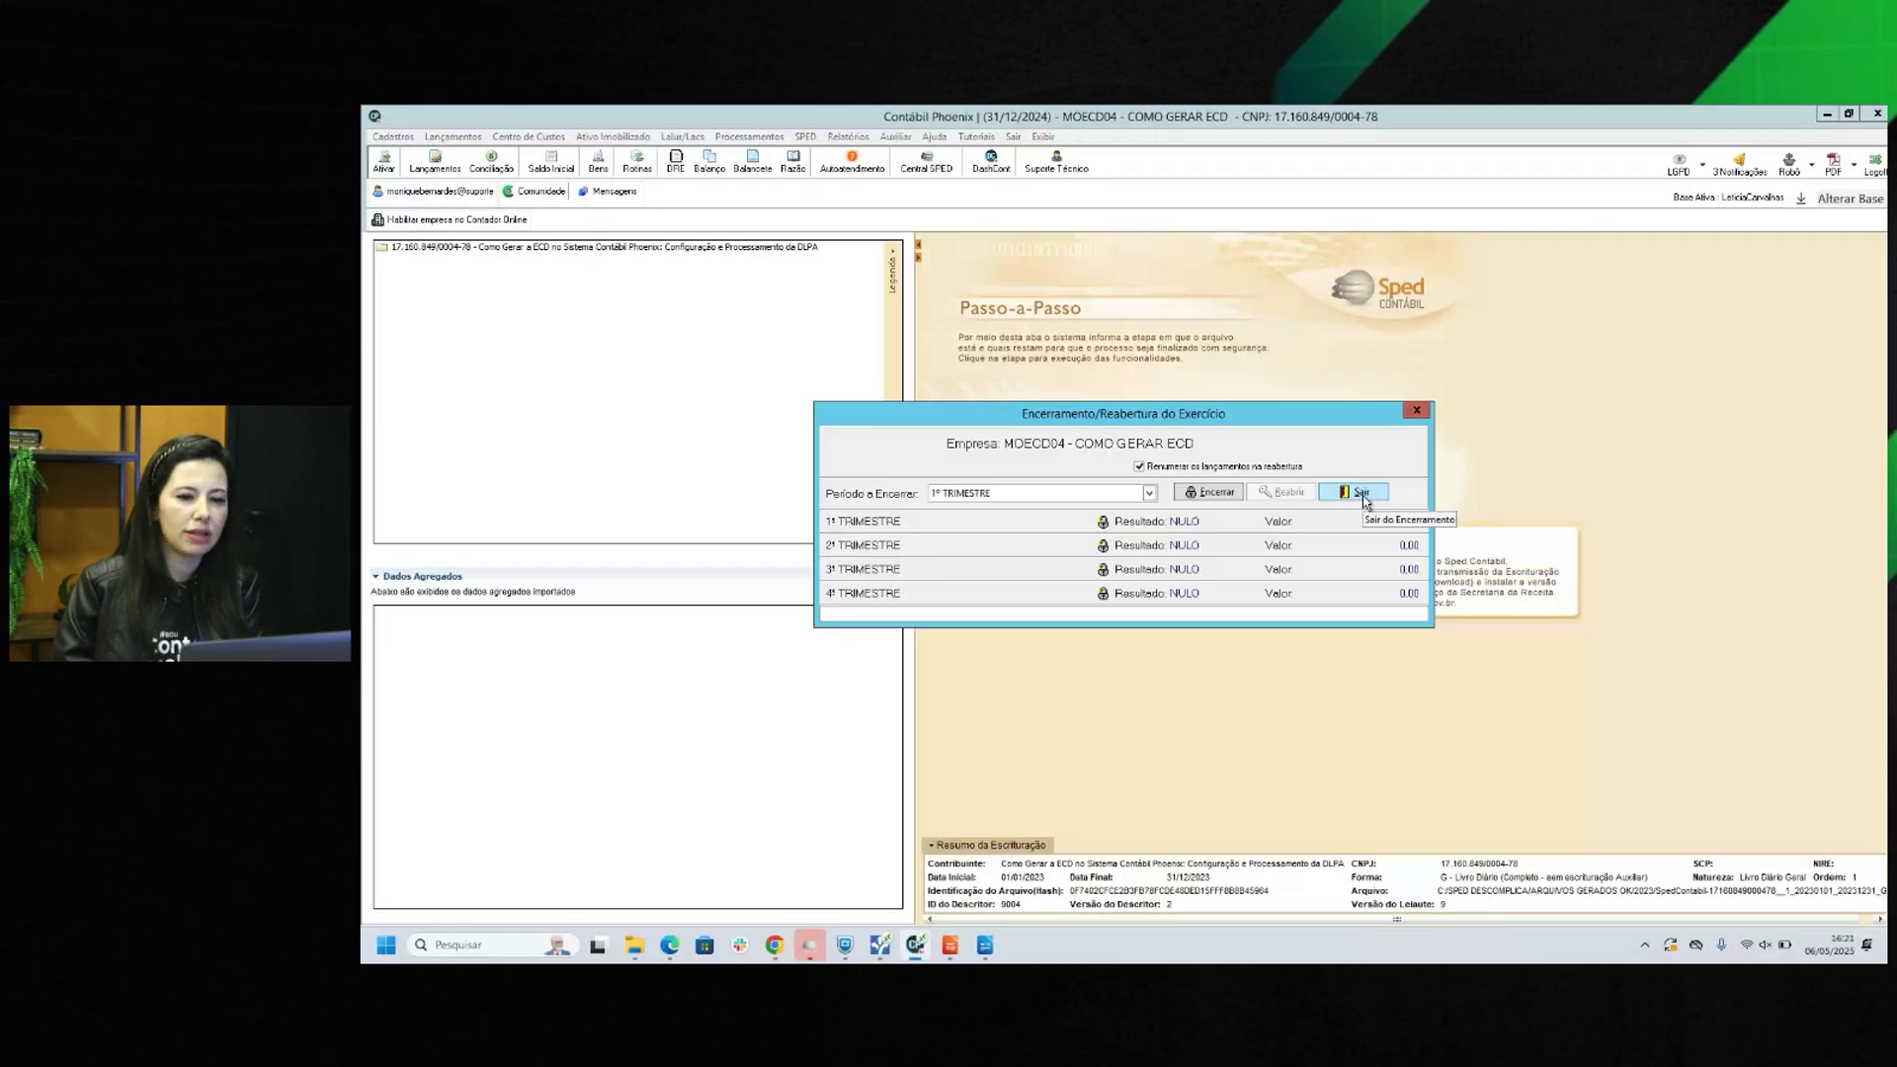
click(1209, 492)
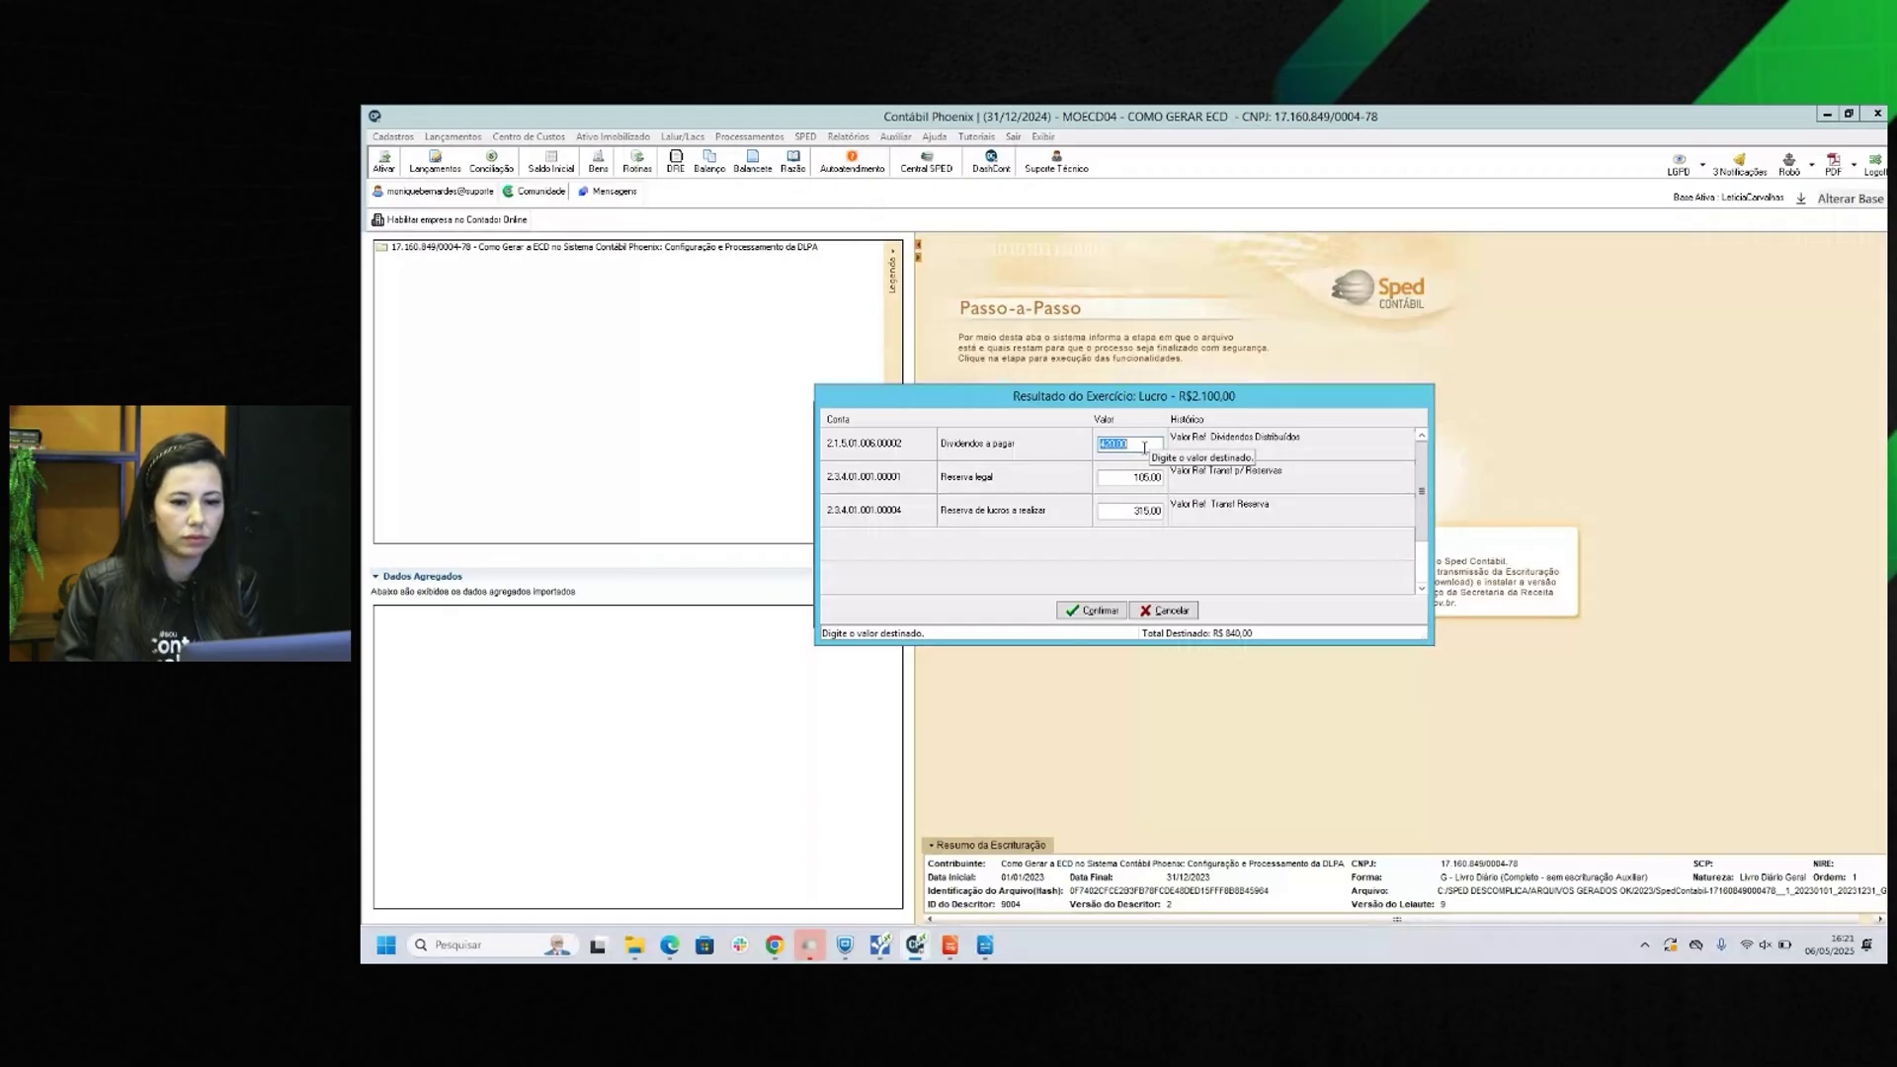
click(1094, 596)
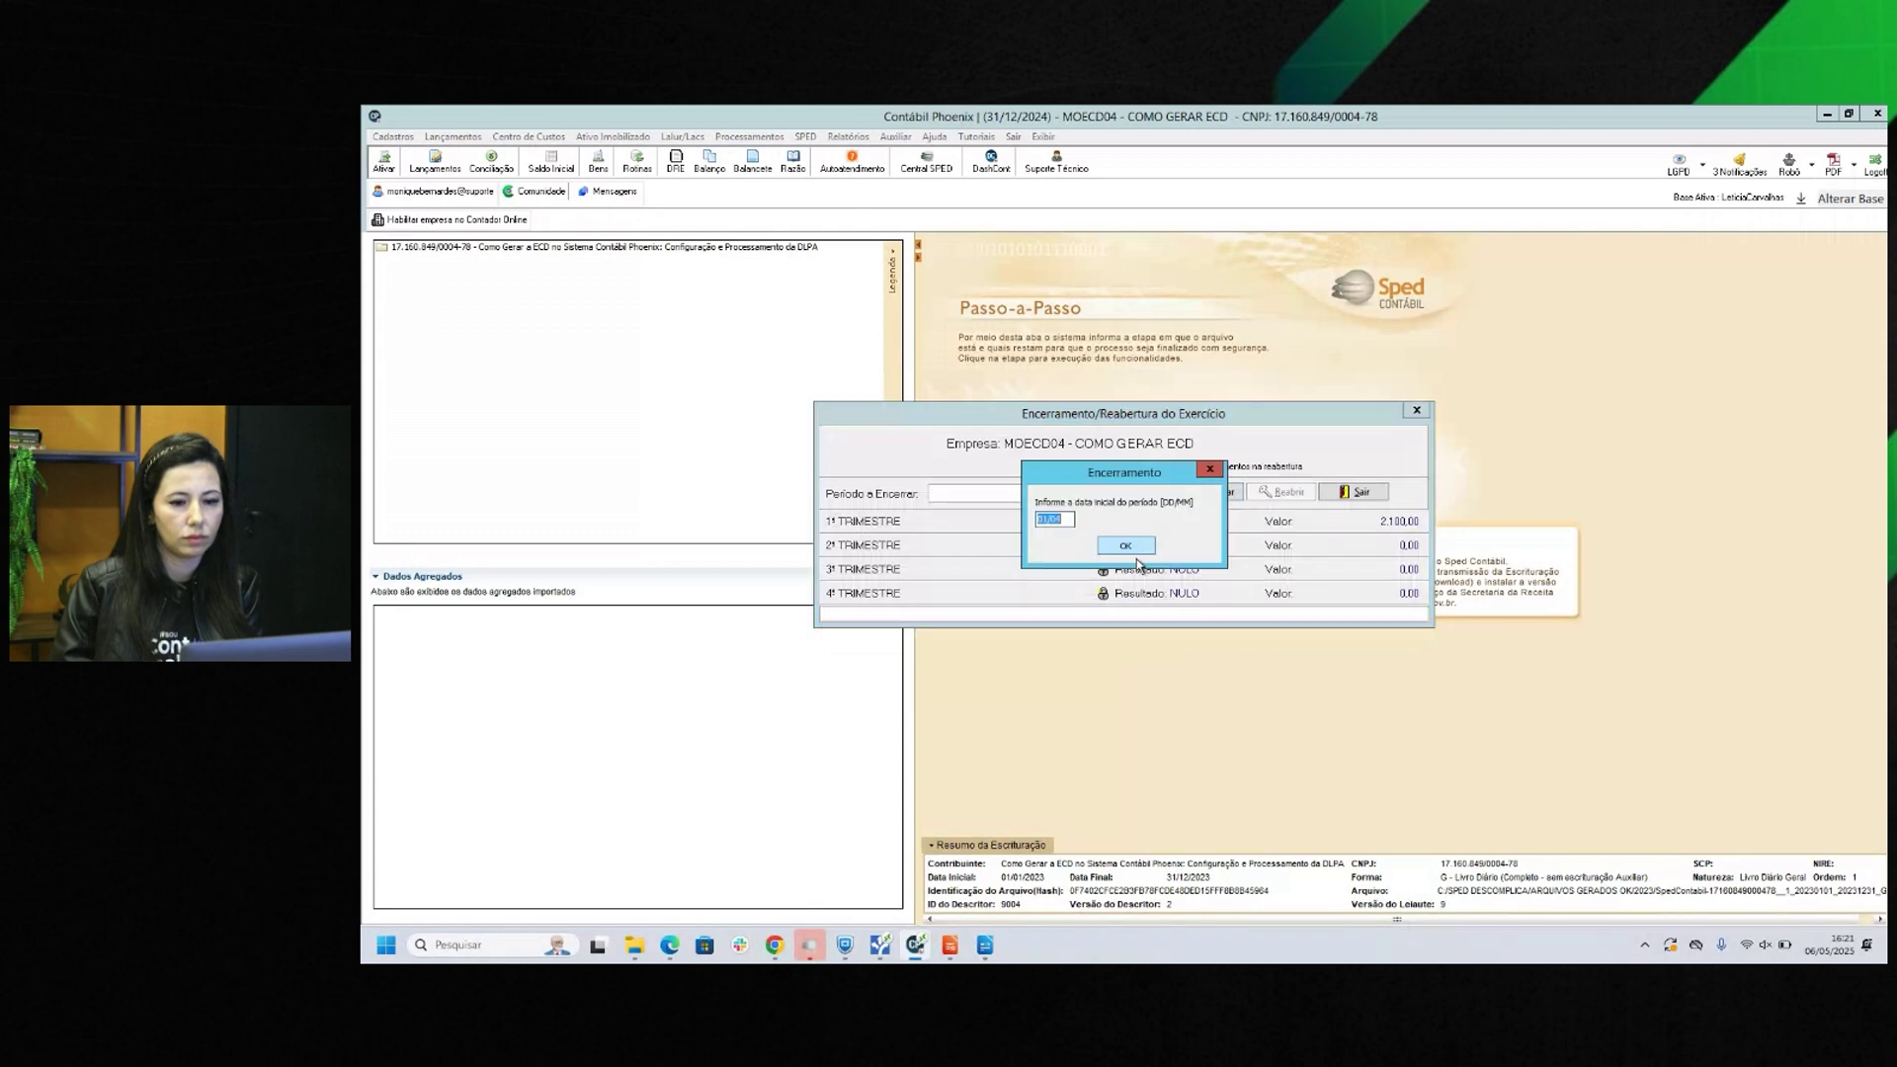
Close the 2º TRIMESTRE and the 3º TRIMESTRE of the fiscal year, accepting the suggested period dates.
click(1129, 547)
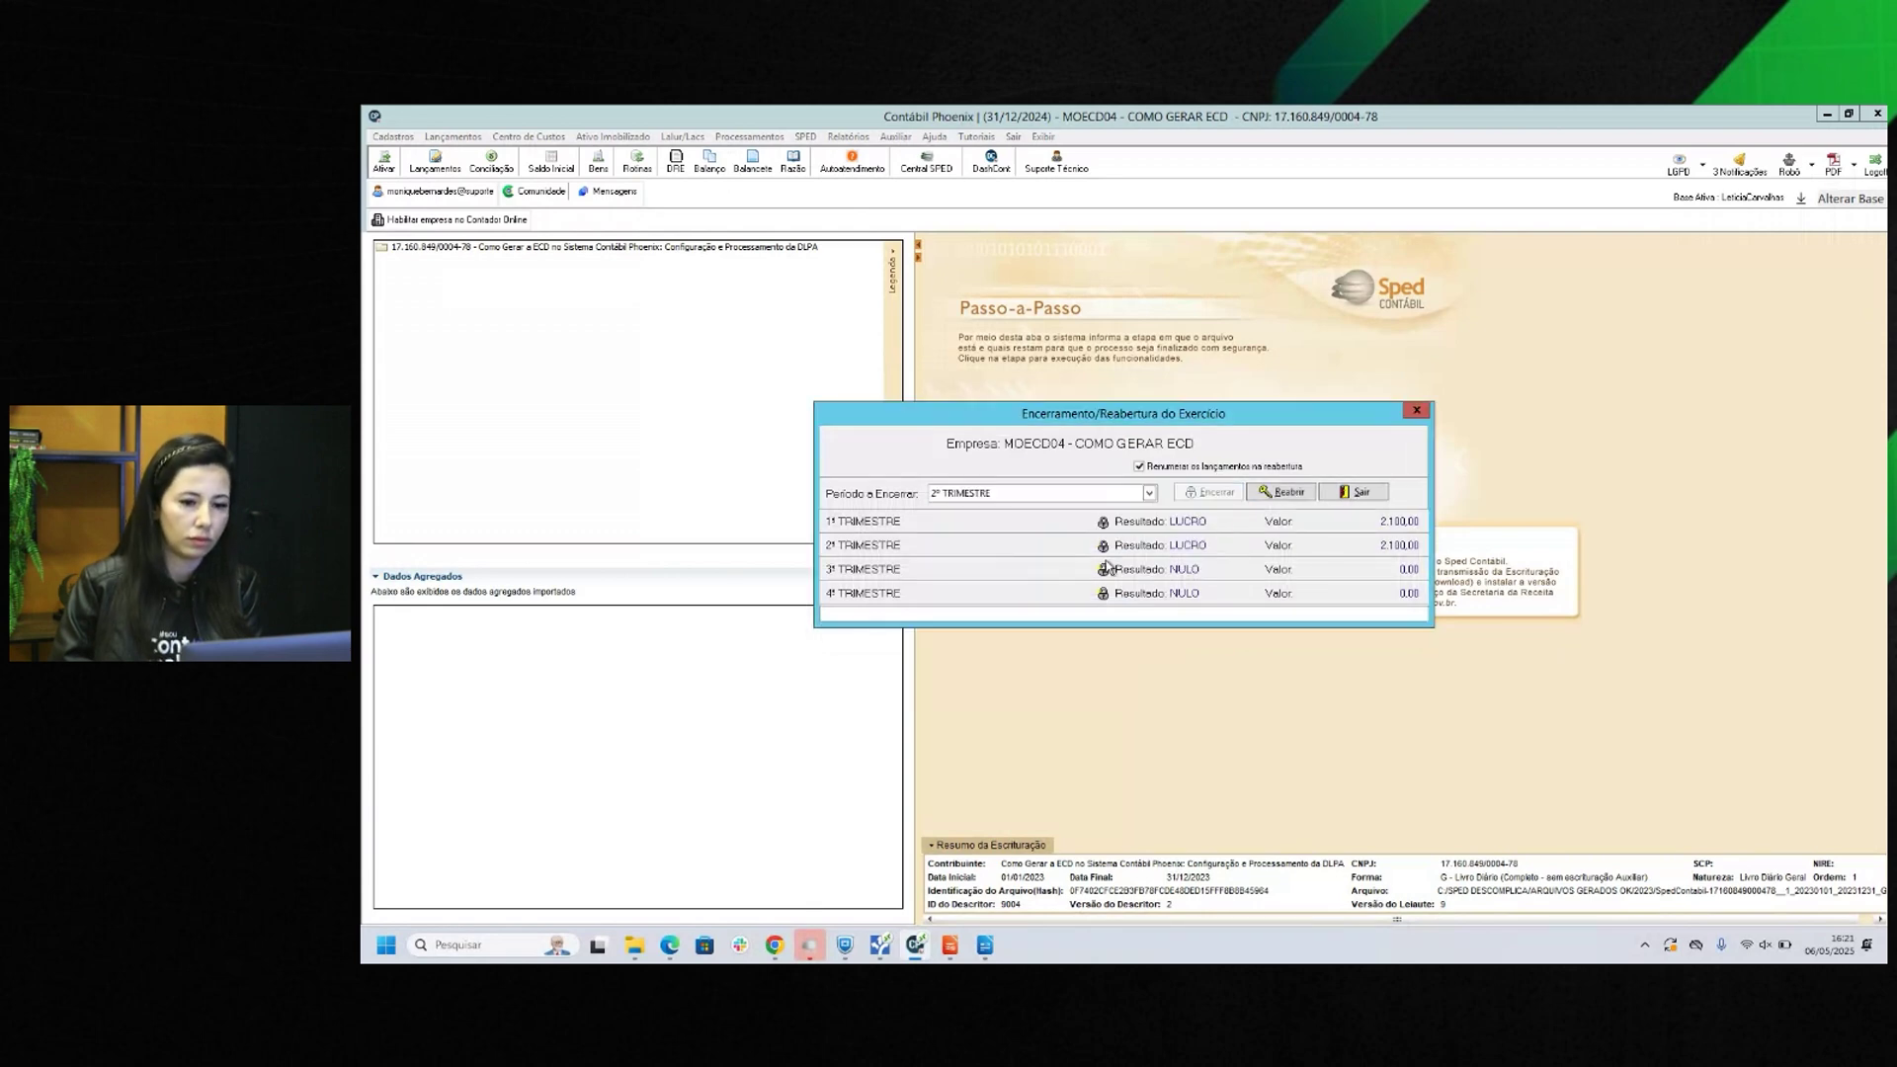
click(998, 494)
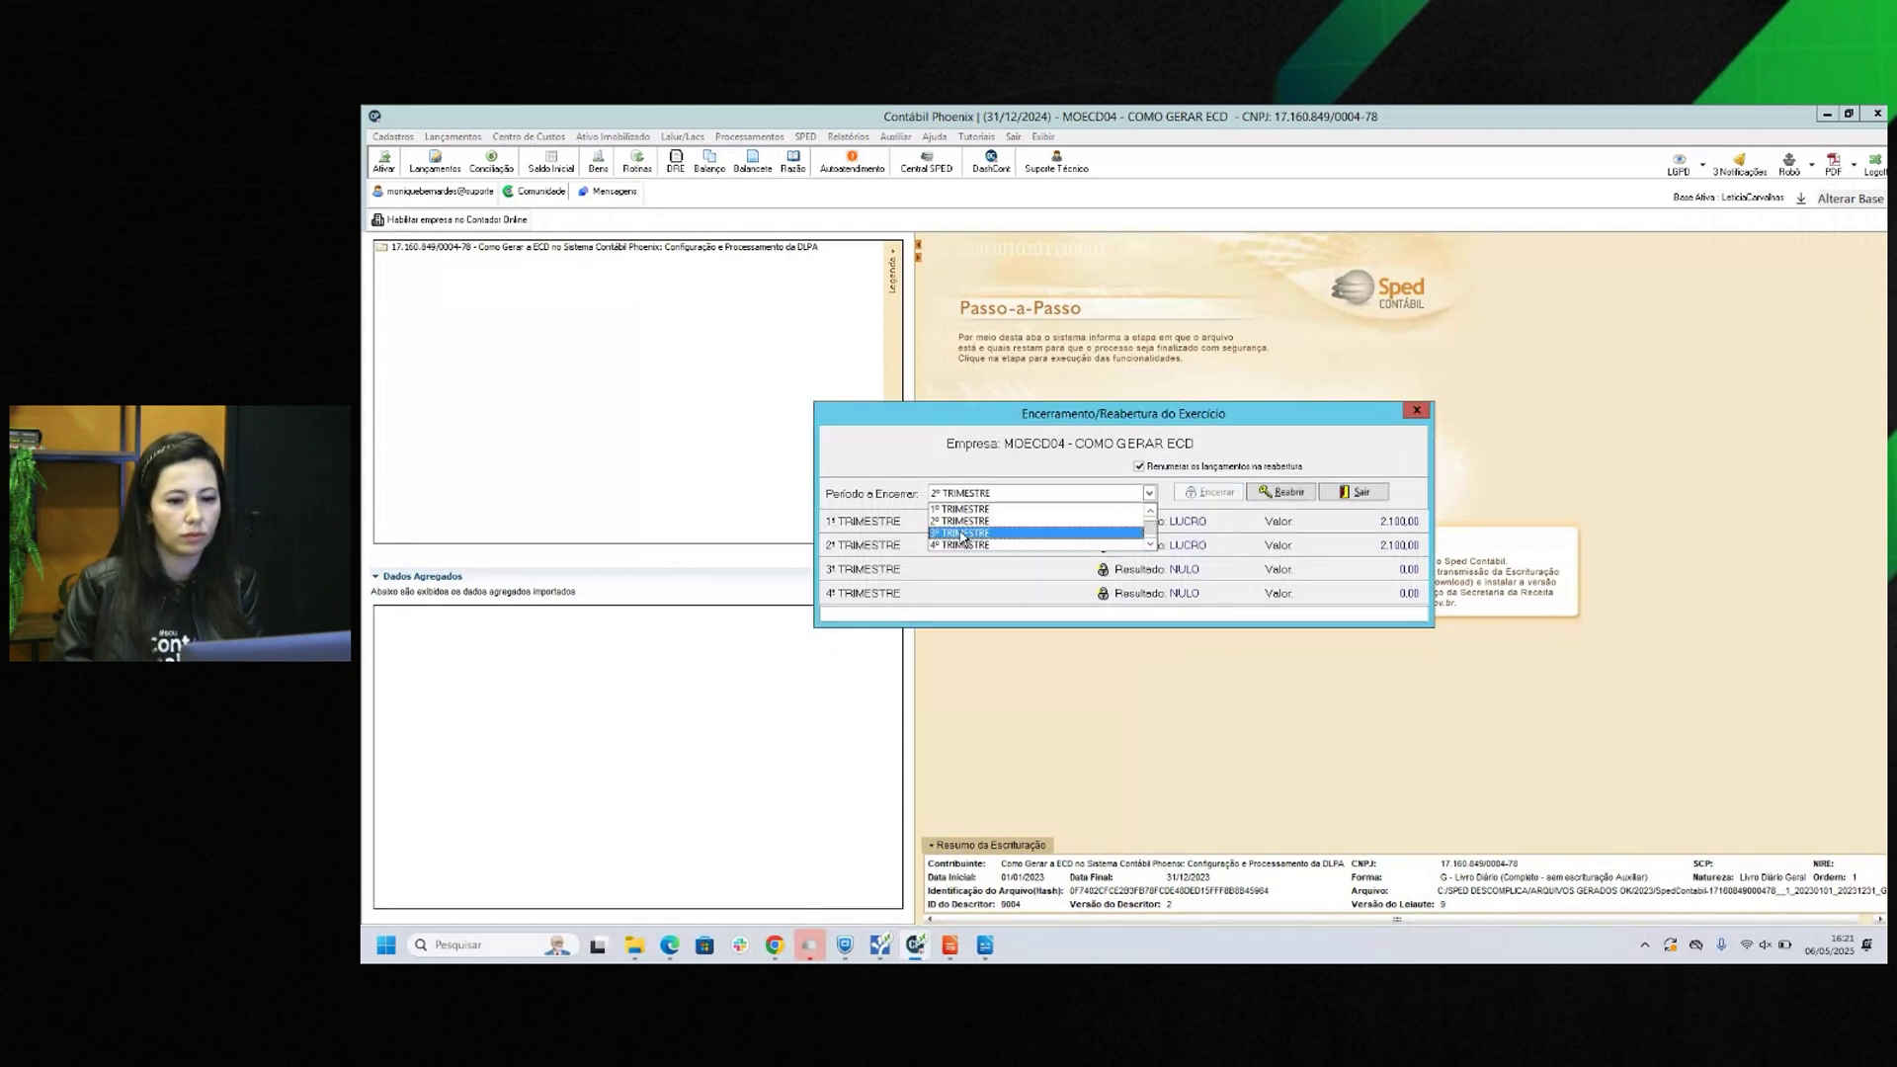
click(961, 534)
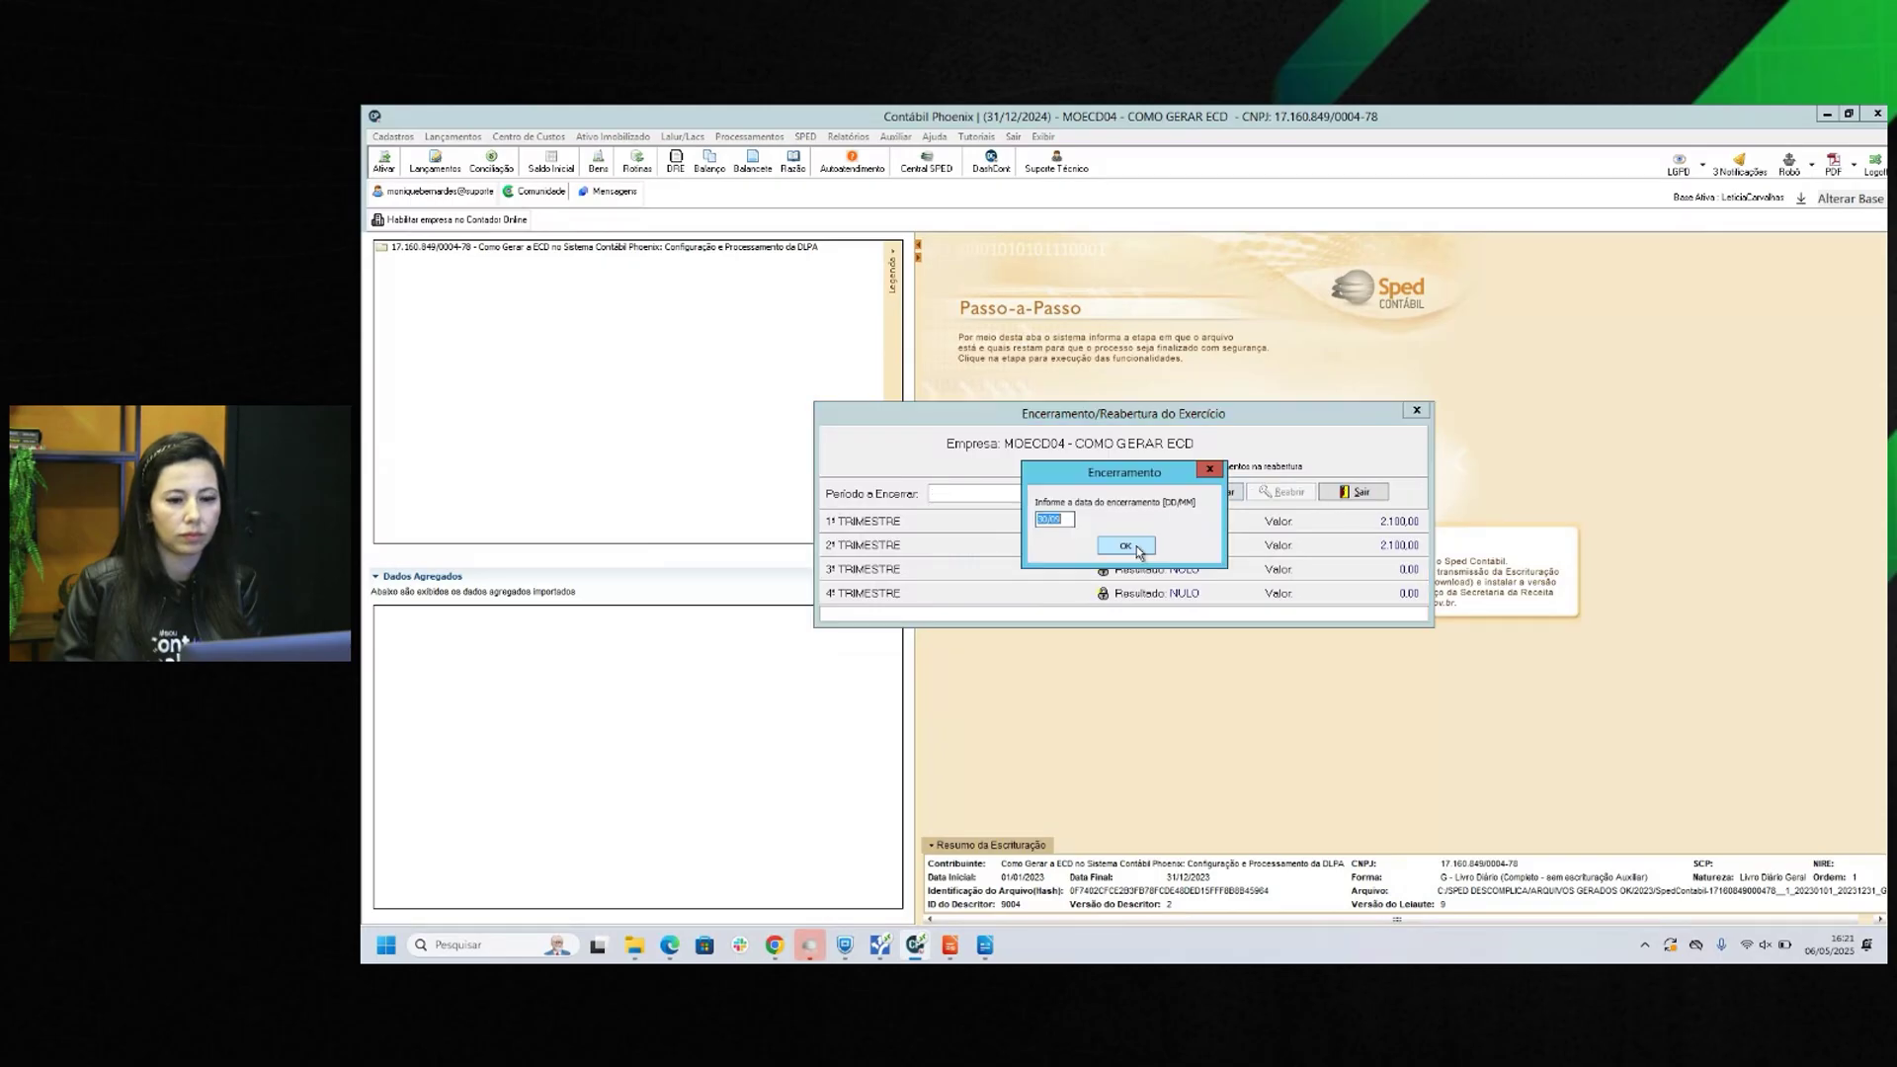
click(1137, 547)
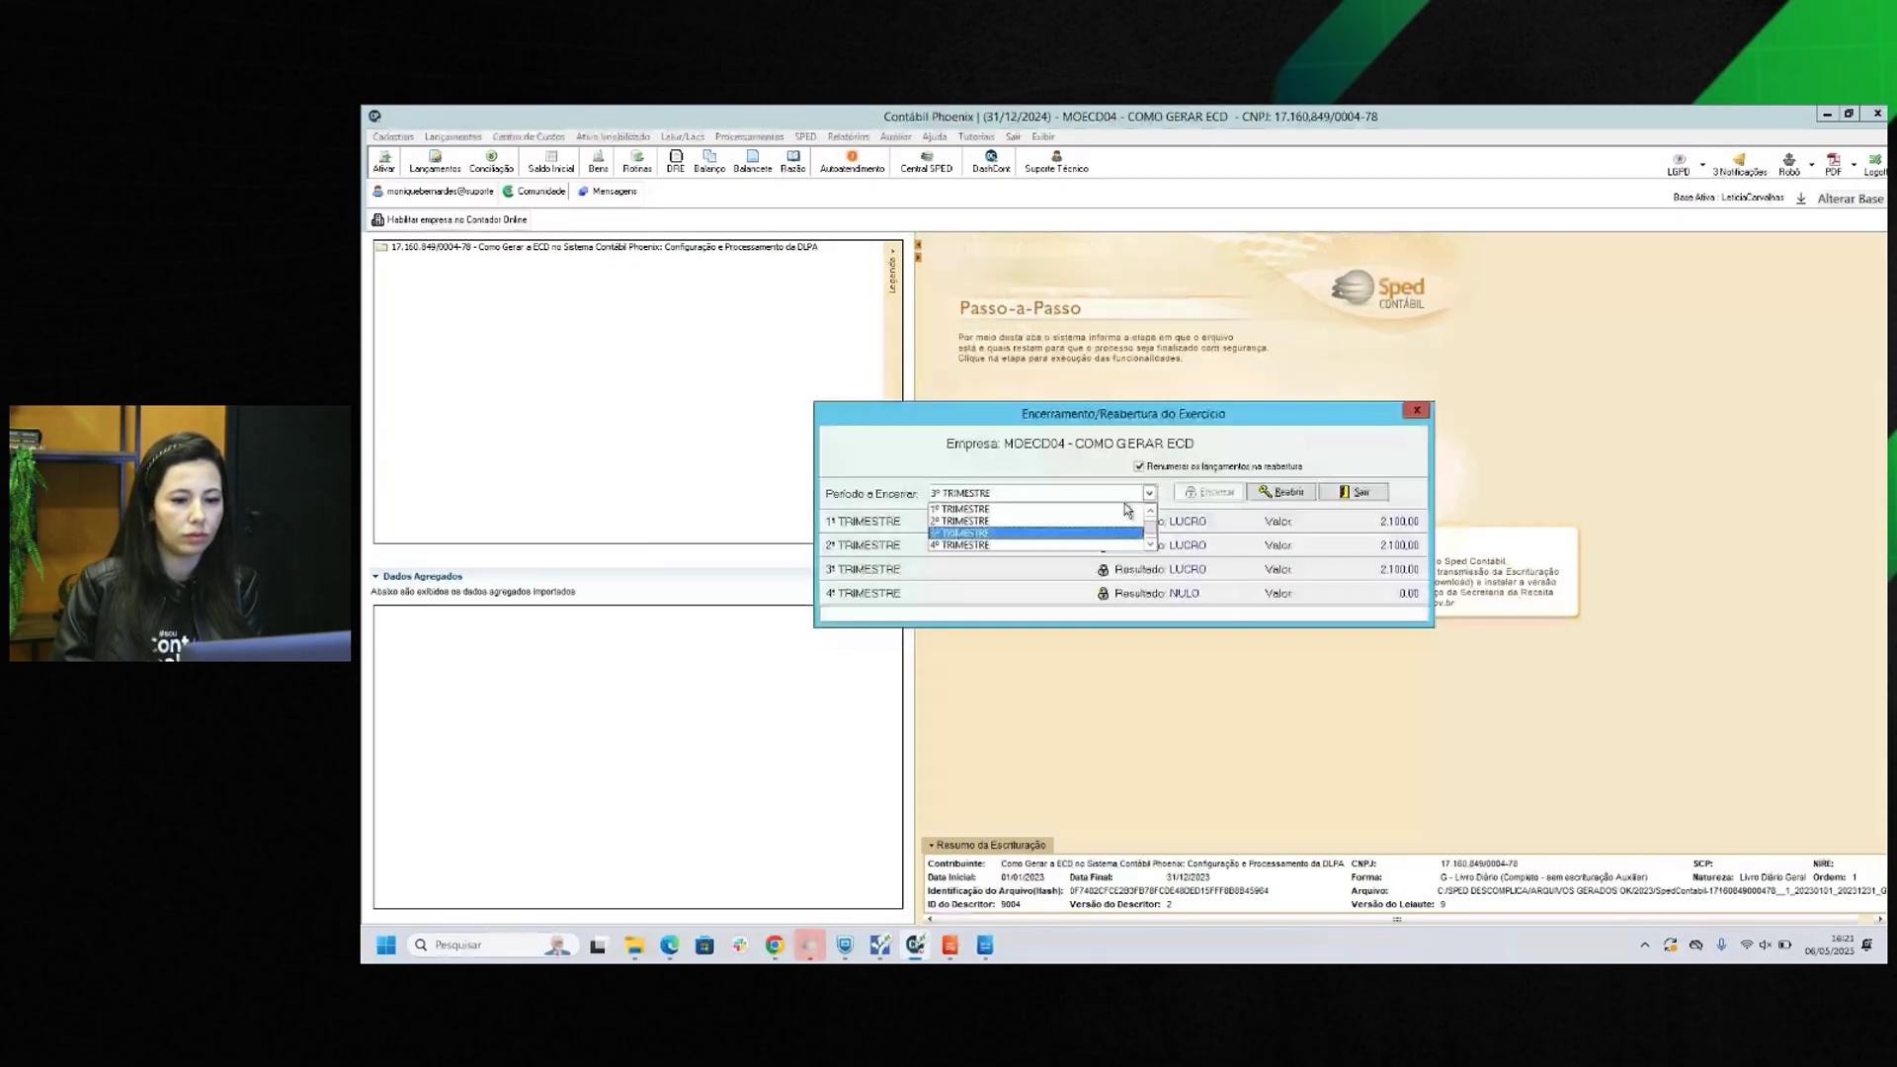
Close the 4º TRIMESTRE with its suggested dates, decline transporting balances to the following year, and exit the period closing.
click(1087, 545)
click(1214, 495)
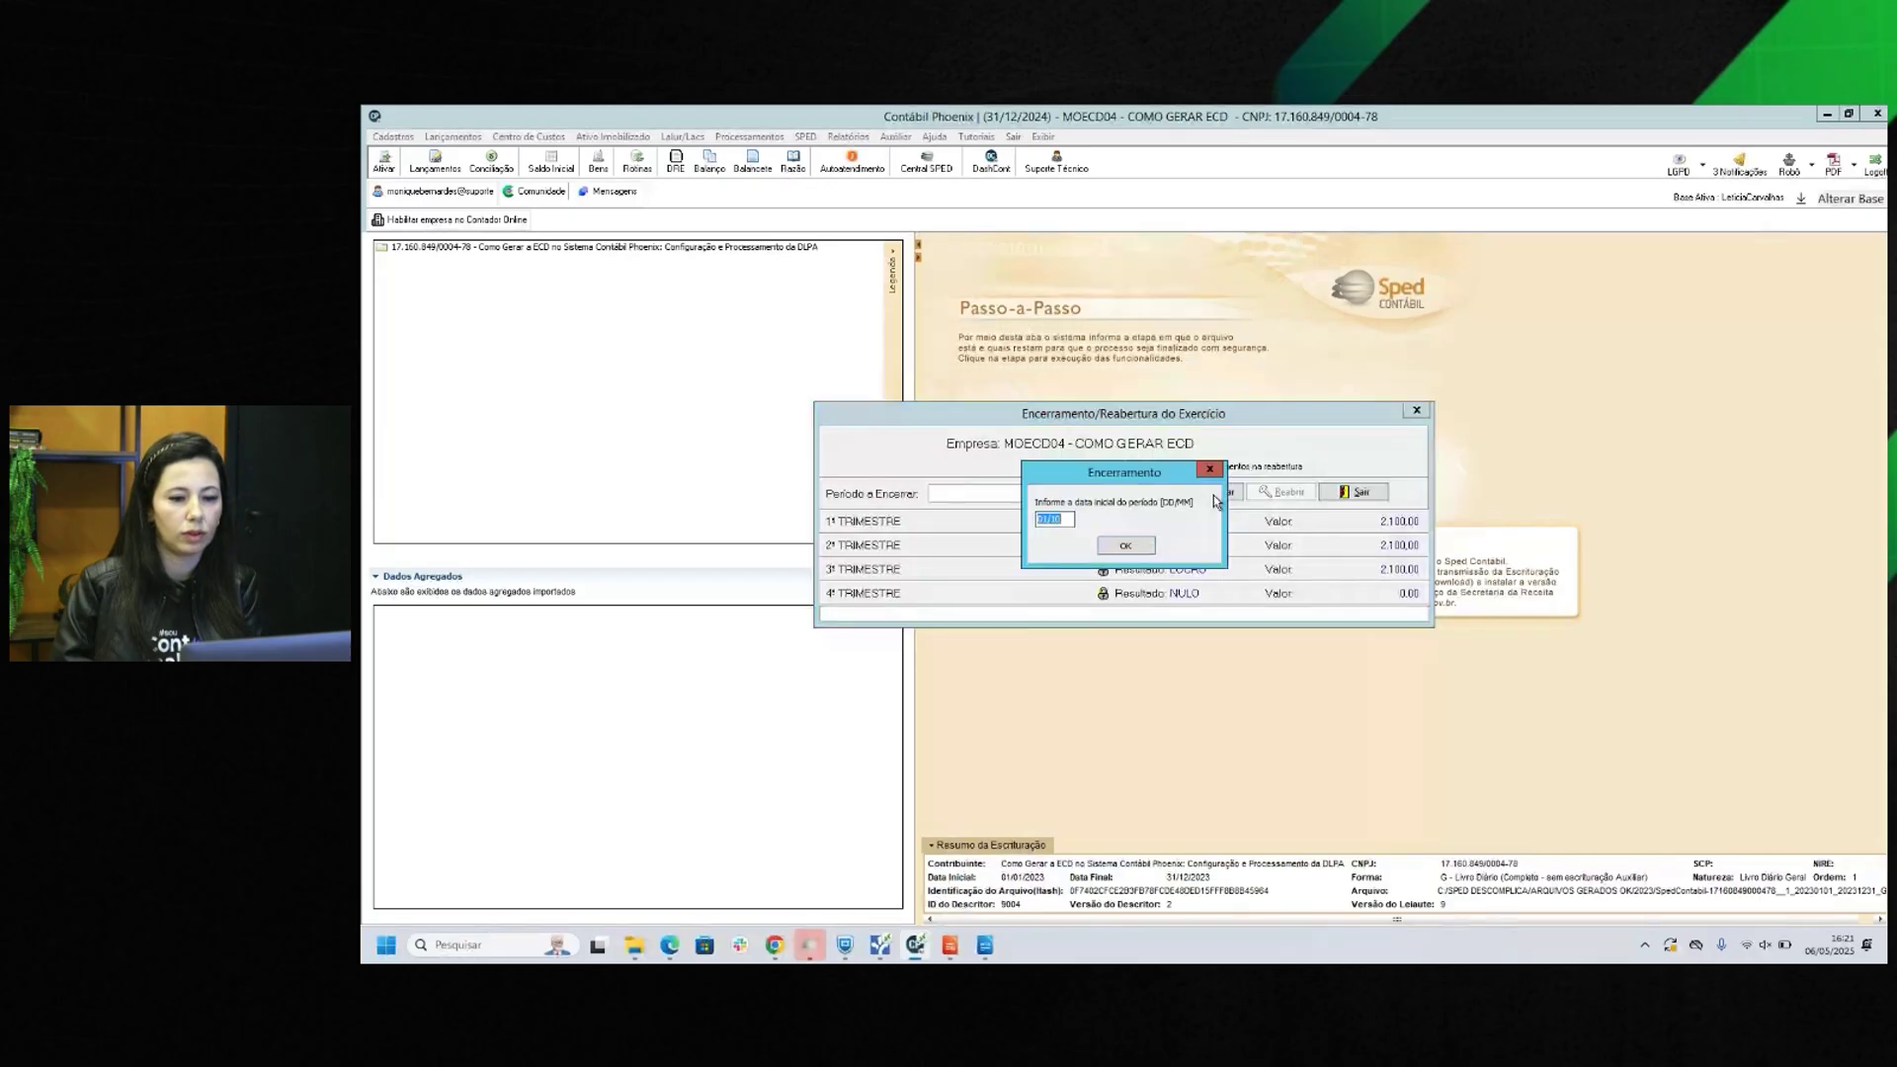
click(1134, 548)
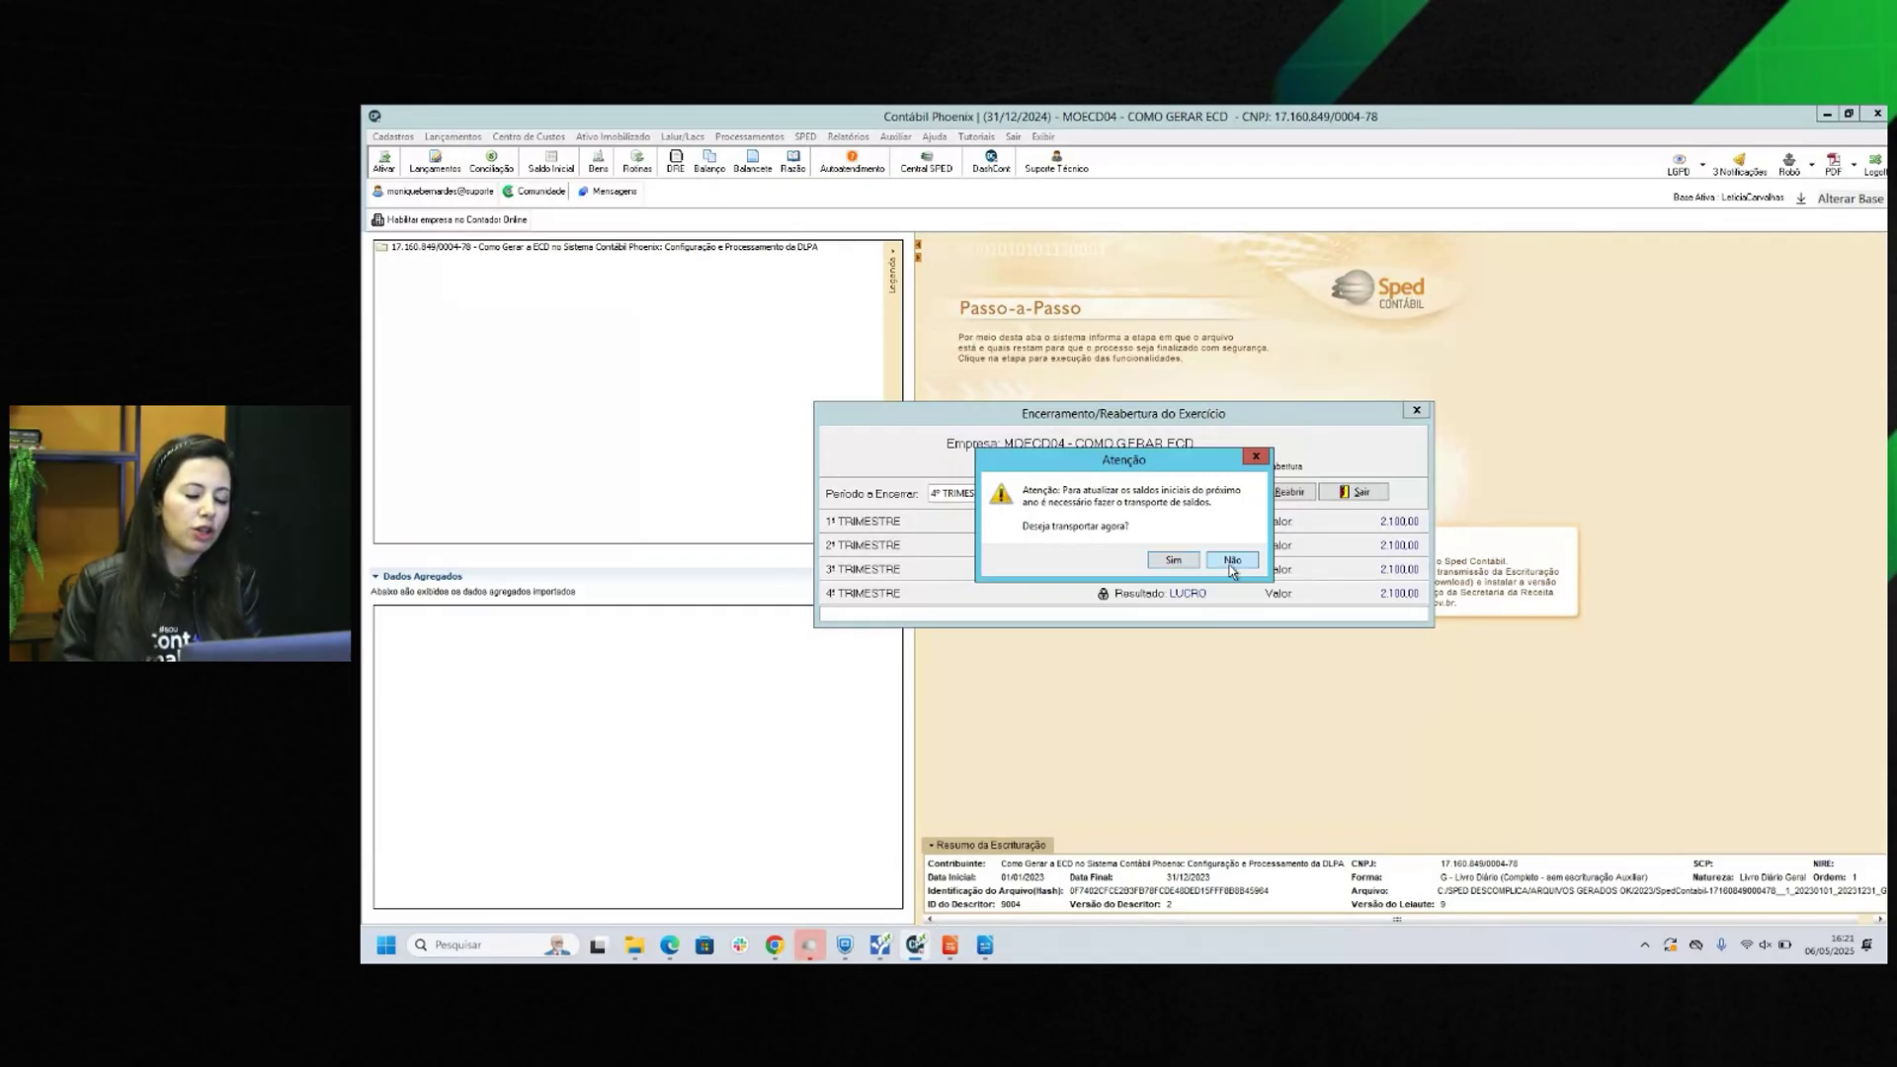
click(1232, 560)
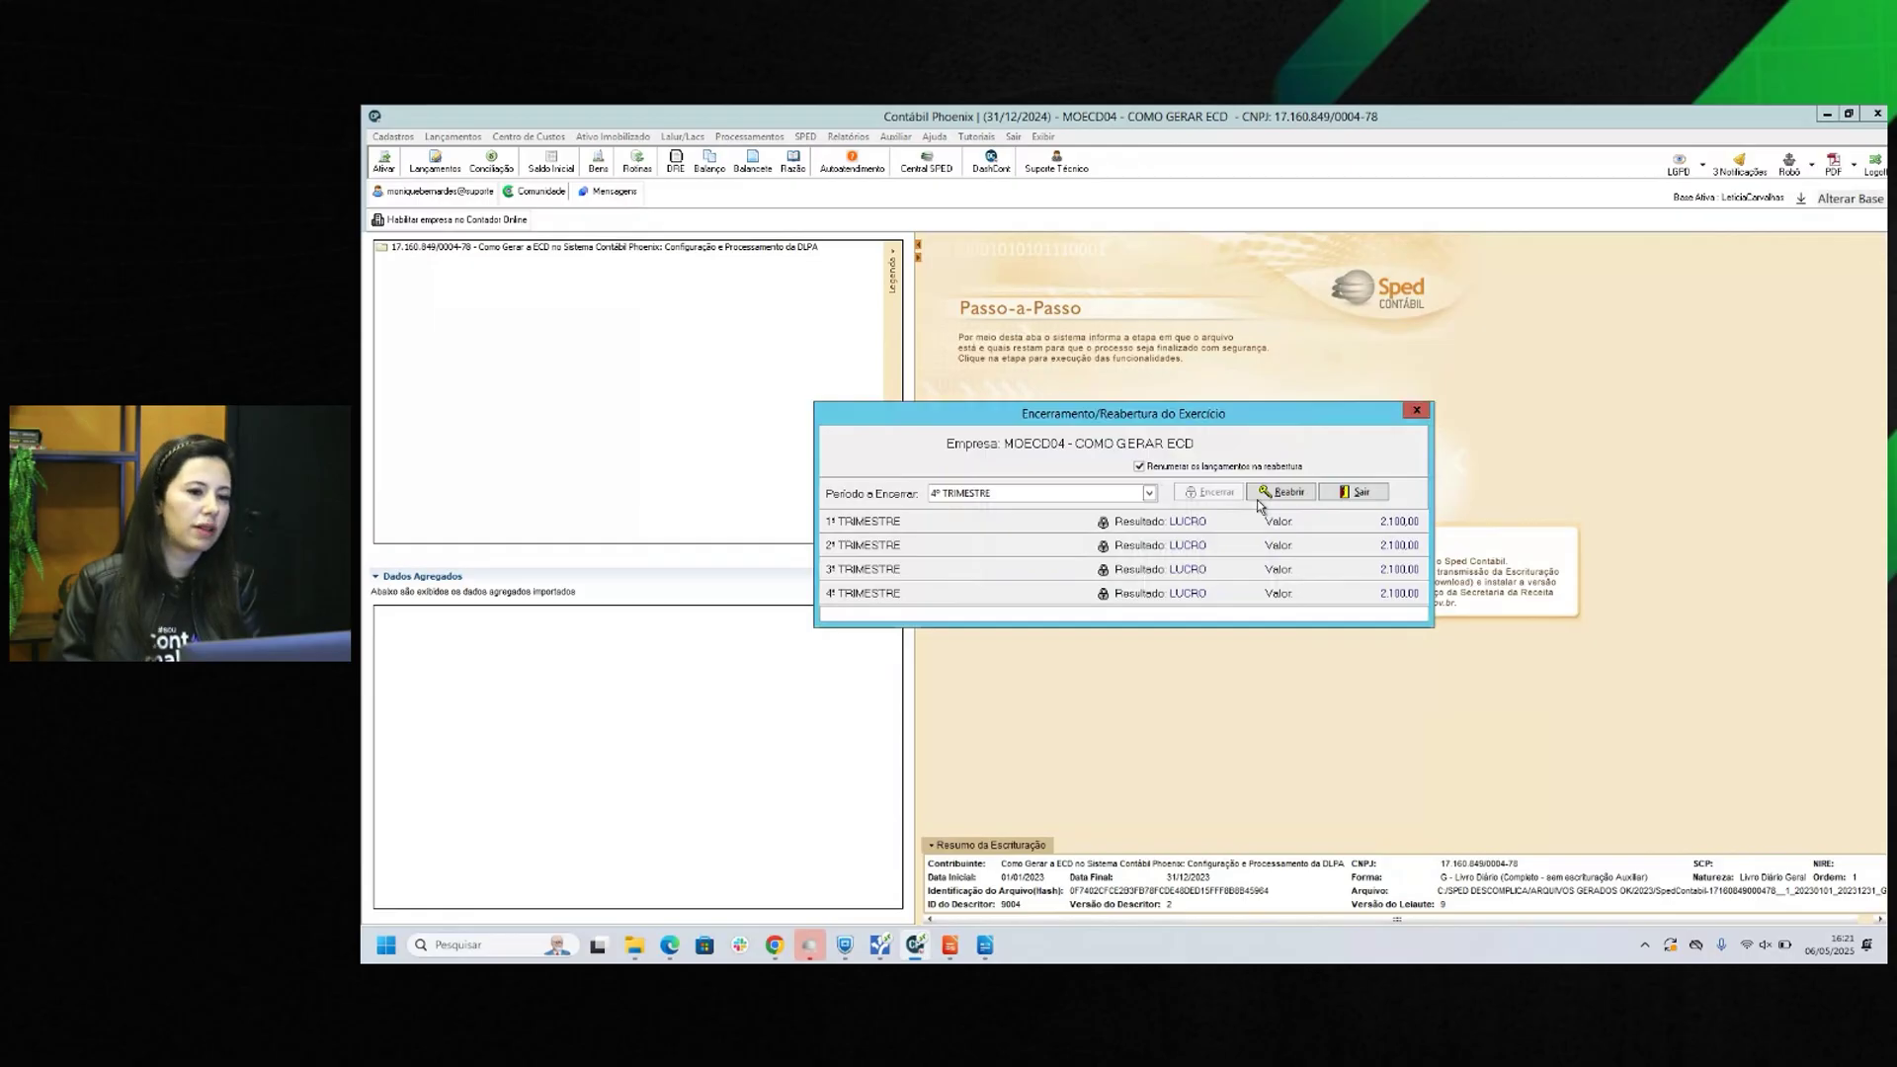
click(1359, 492)
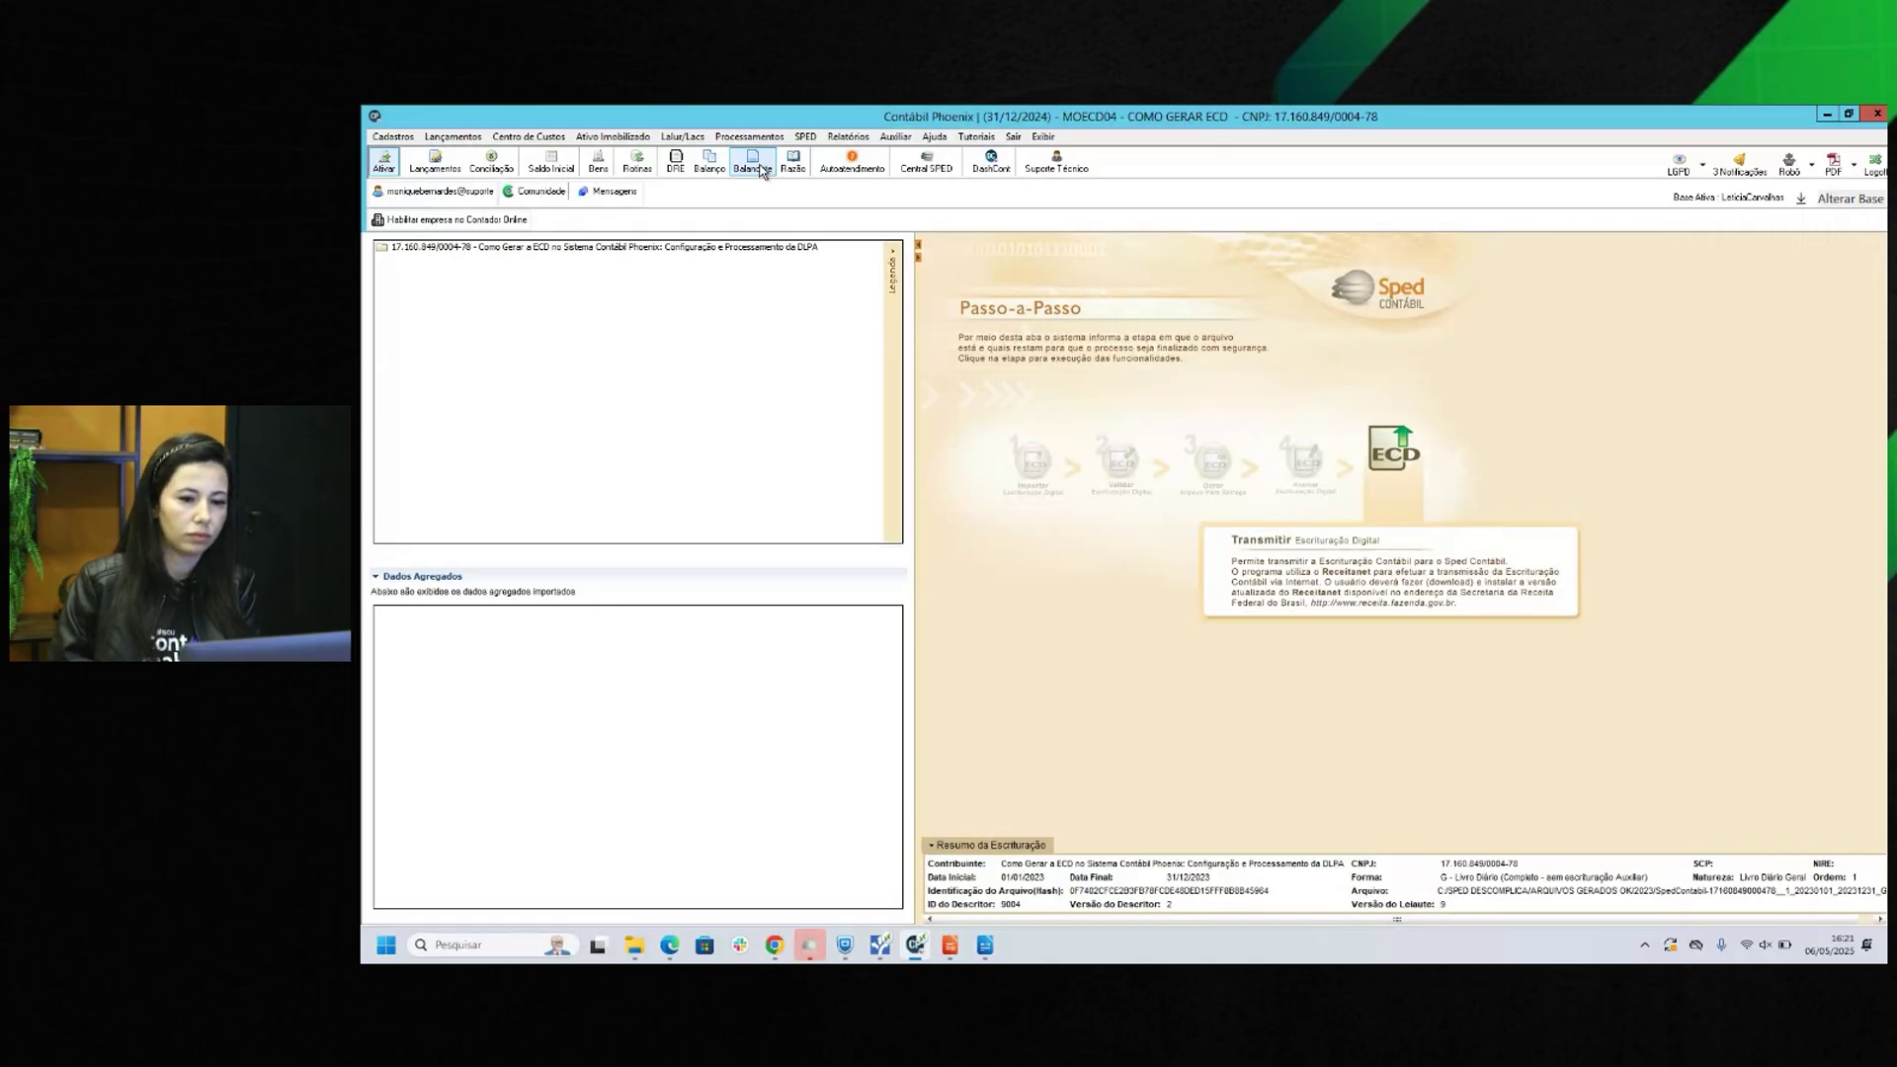
Generate the annual Balancete de Verificação for 01/01 to 31/12 at 6º Grau and open it in Foxit PDF Reader to review the account balances.
click(764, 171)
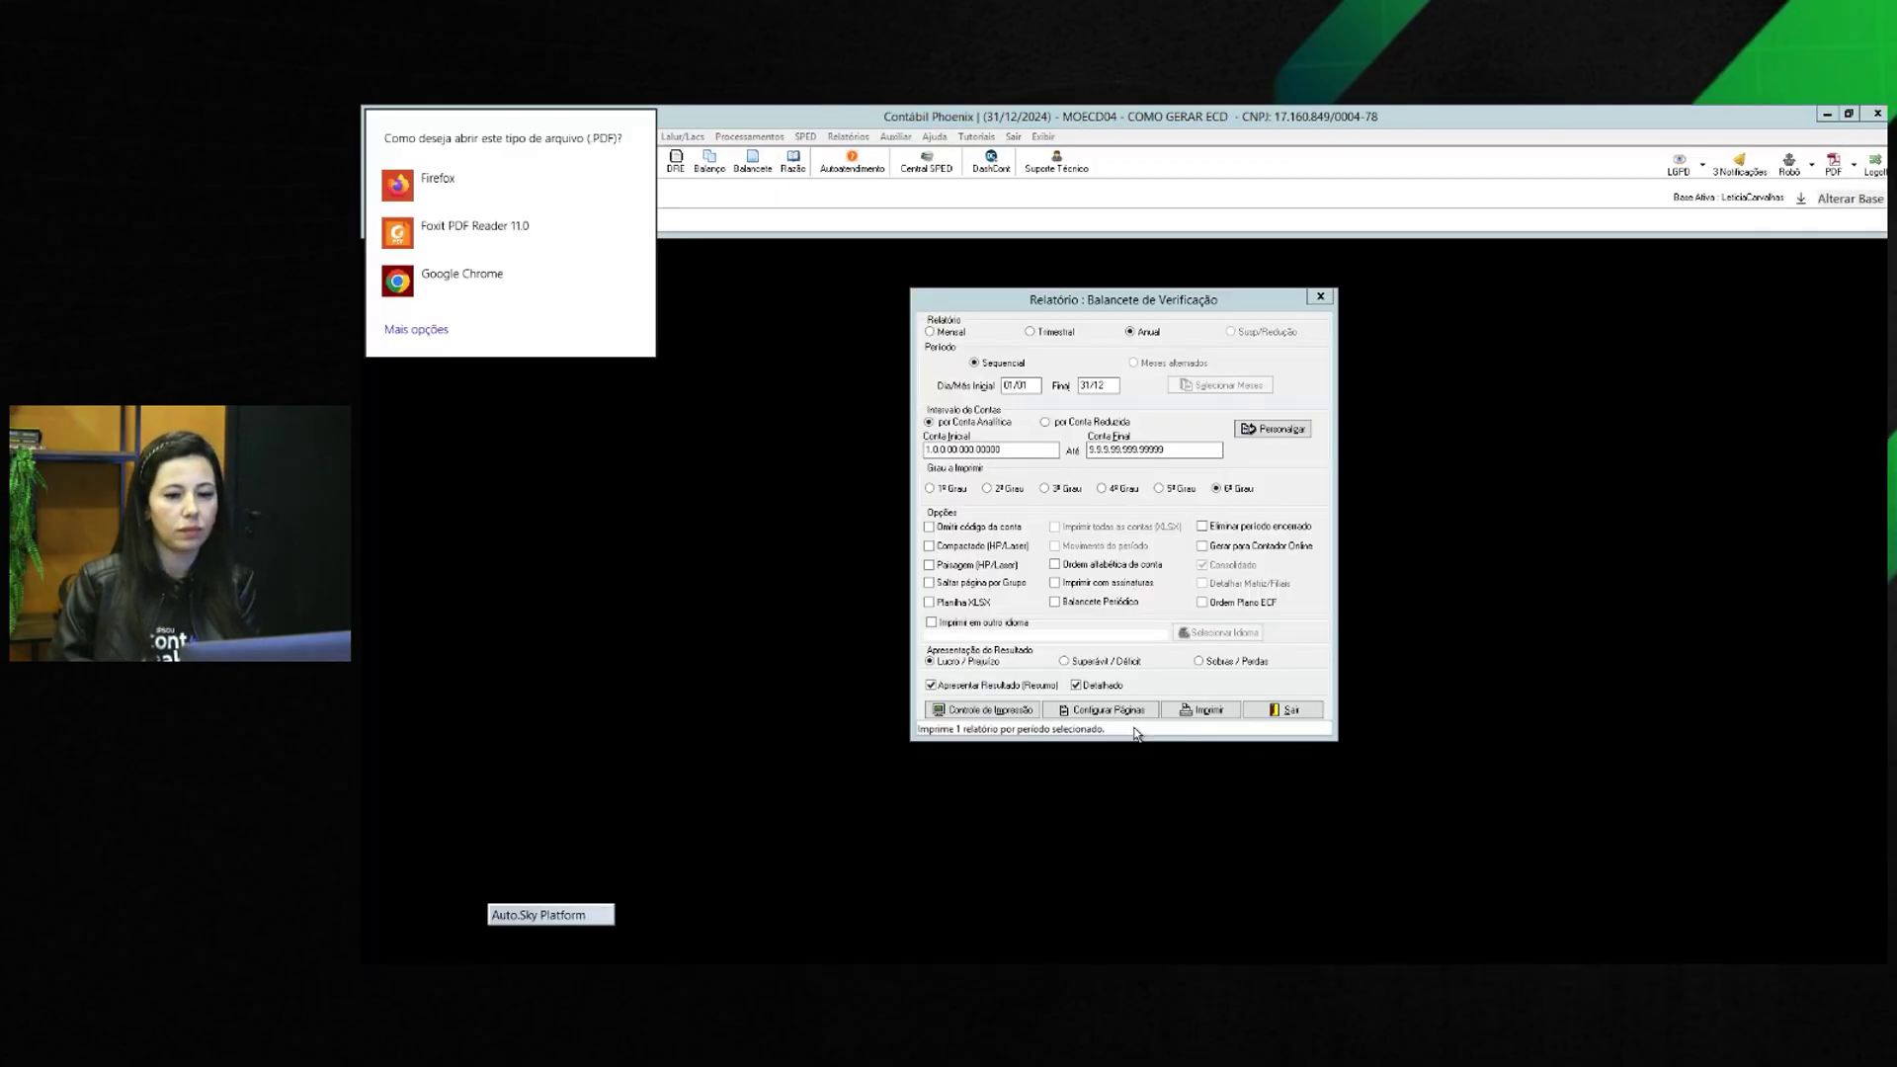
click(571, 222)
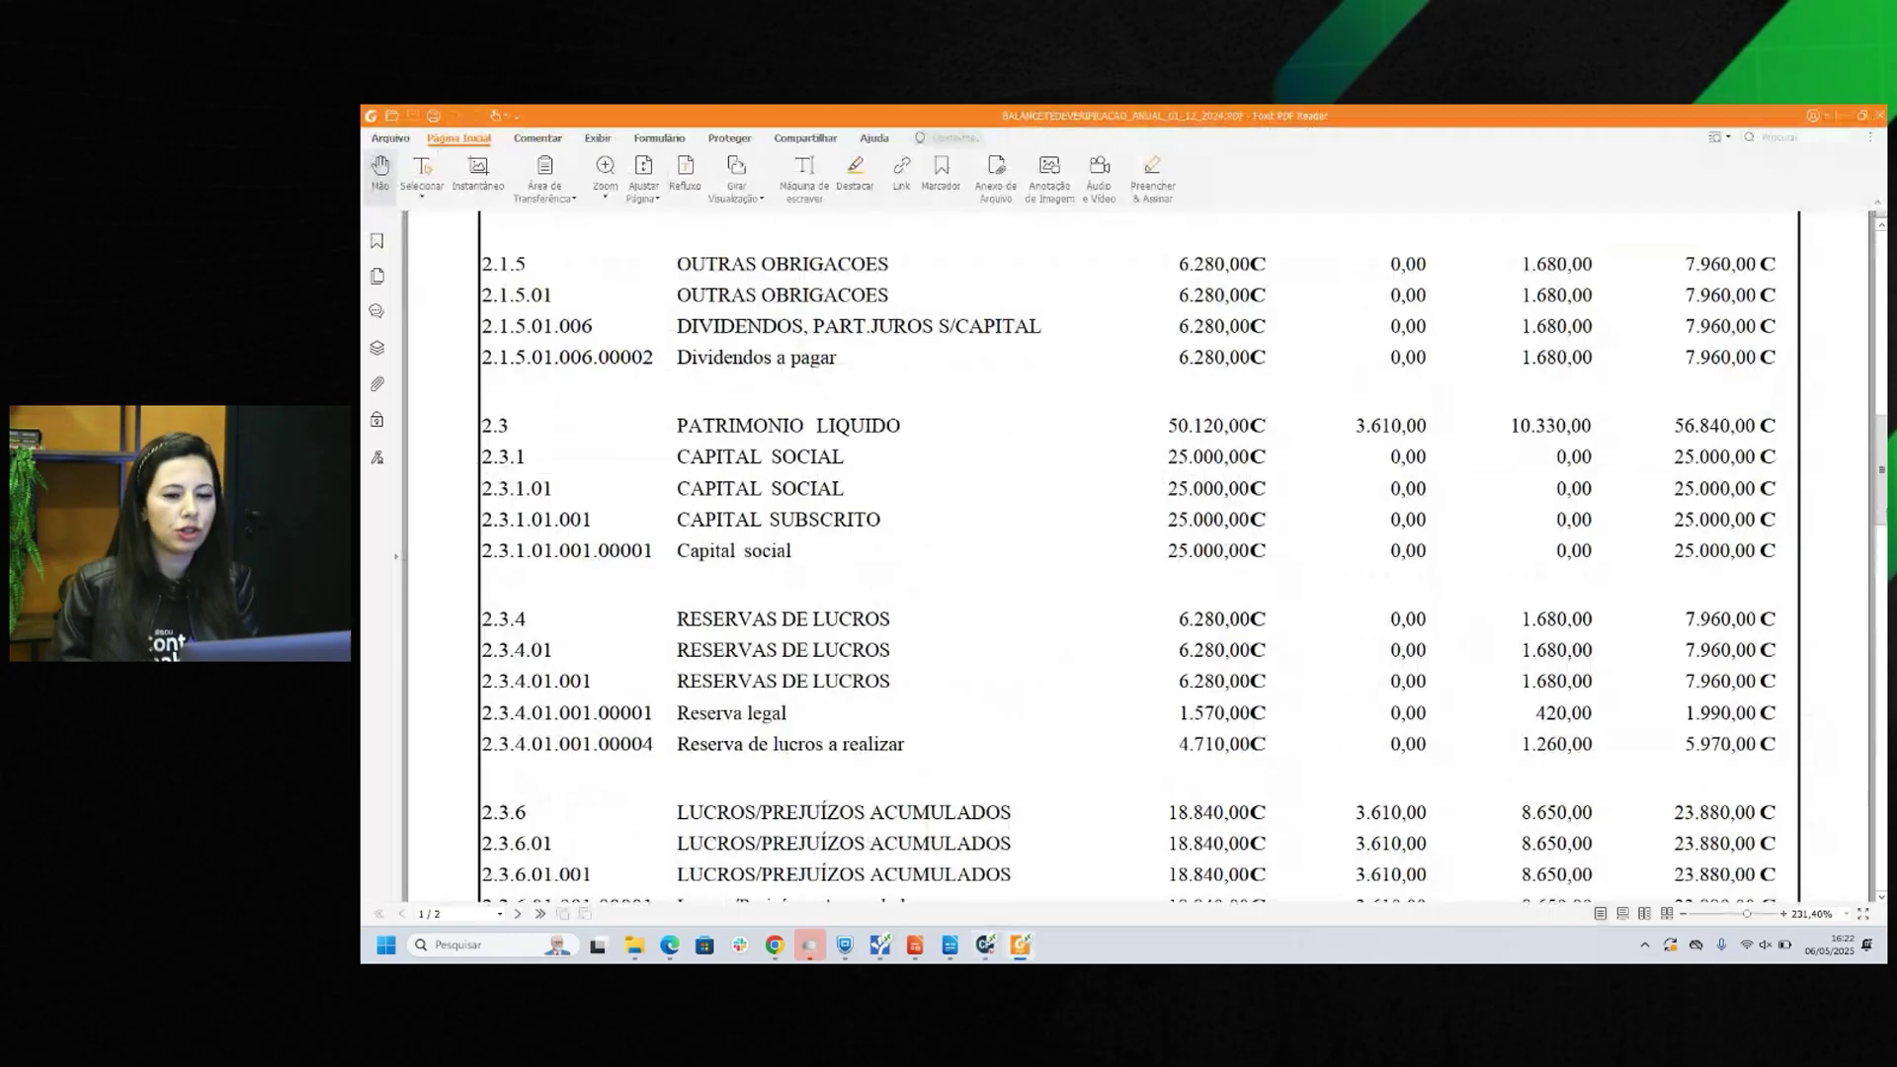
scroll(1670, 519, up, 10)
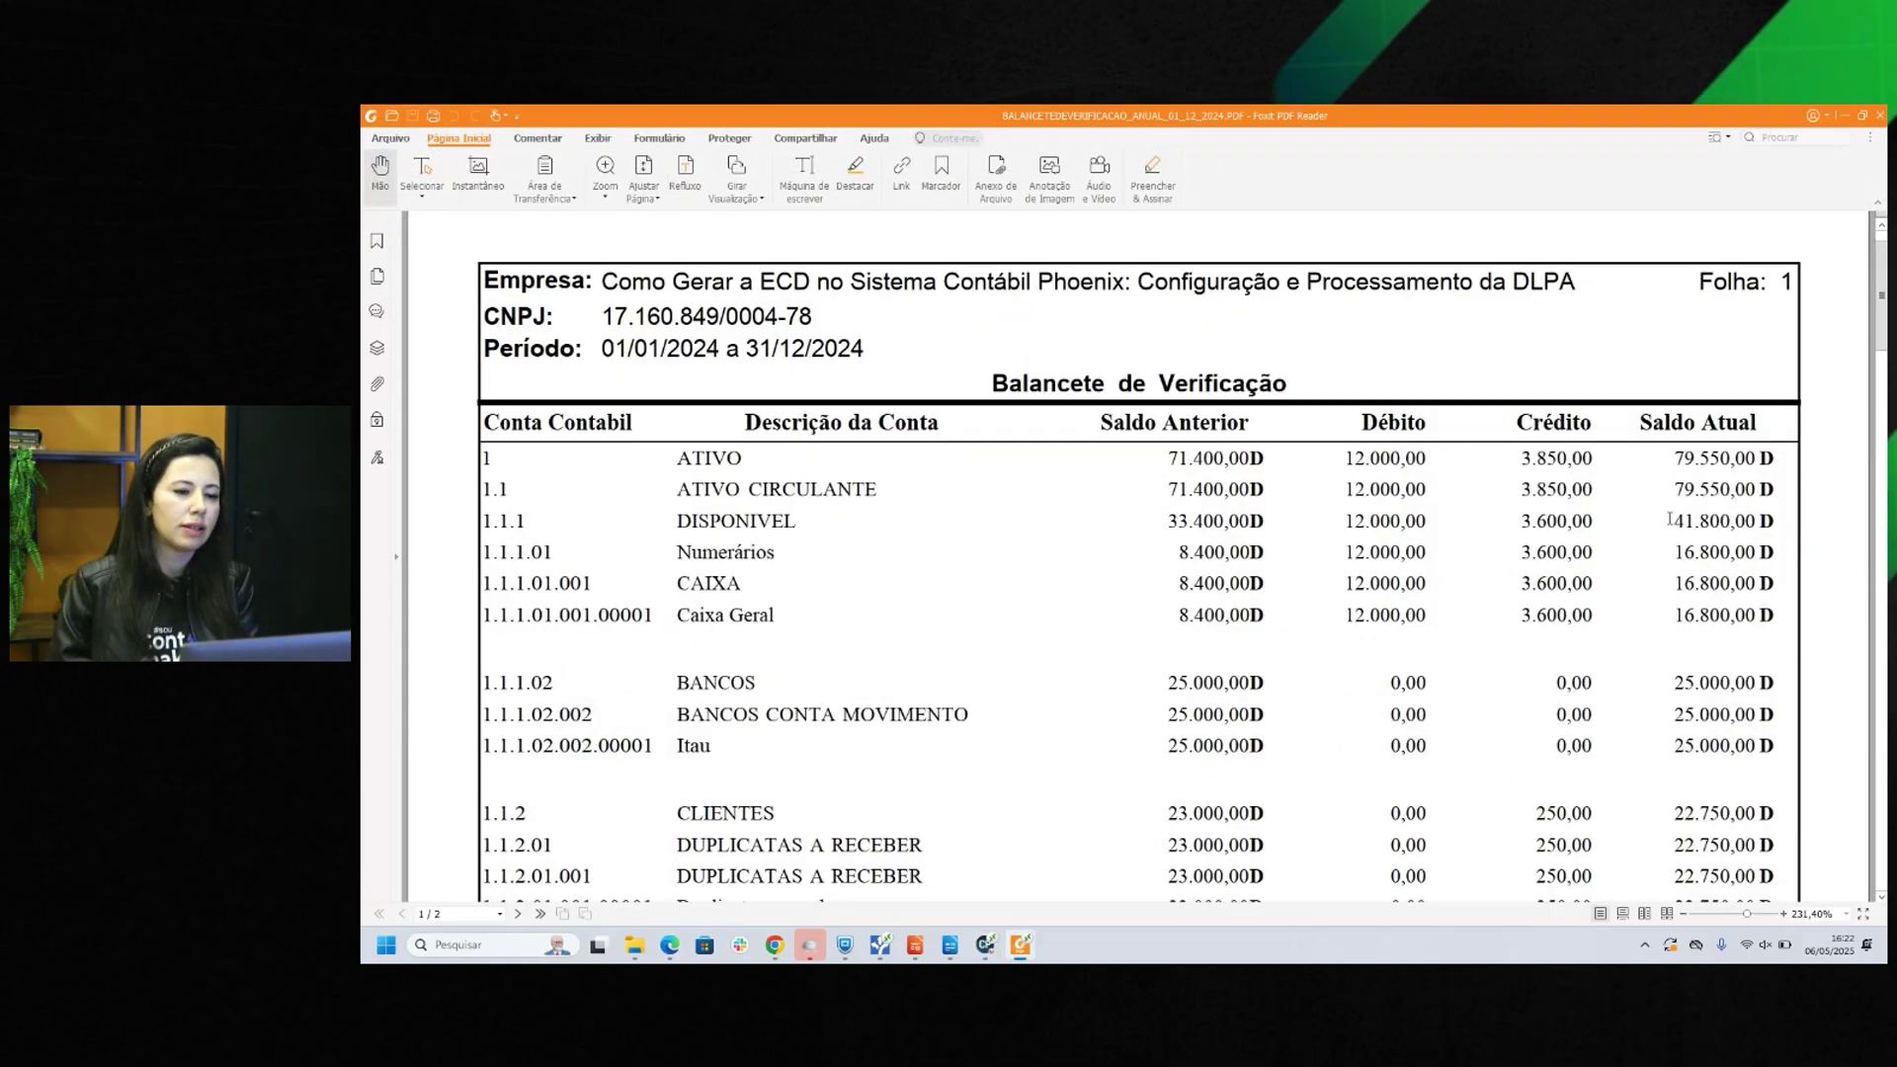
scroll(1670, 519, up, 1)
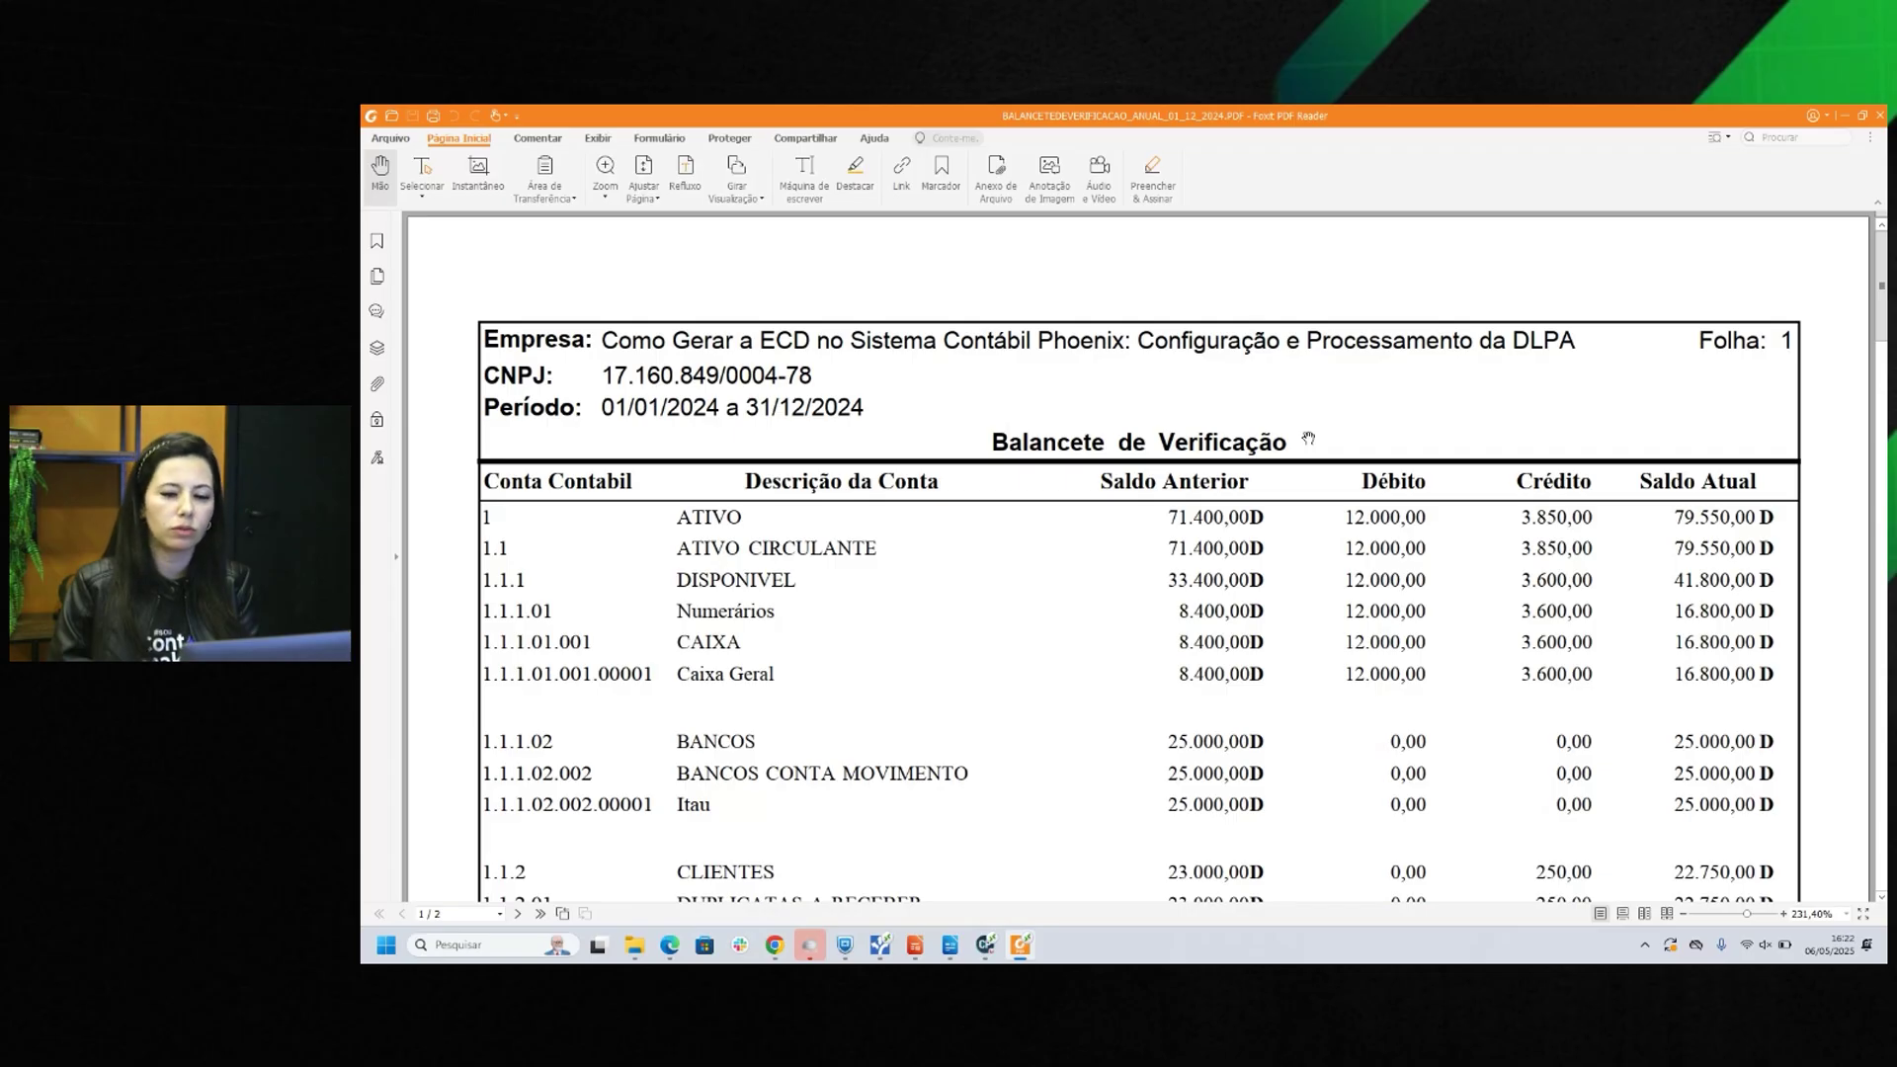
scroll(1713, 742, down, 2)
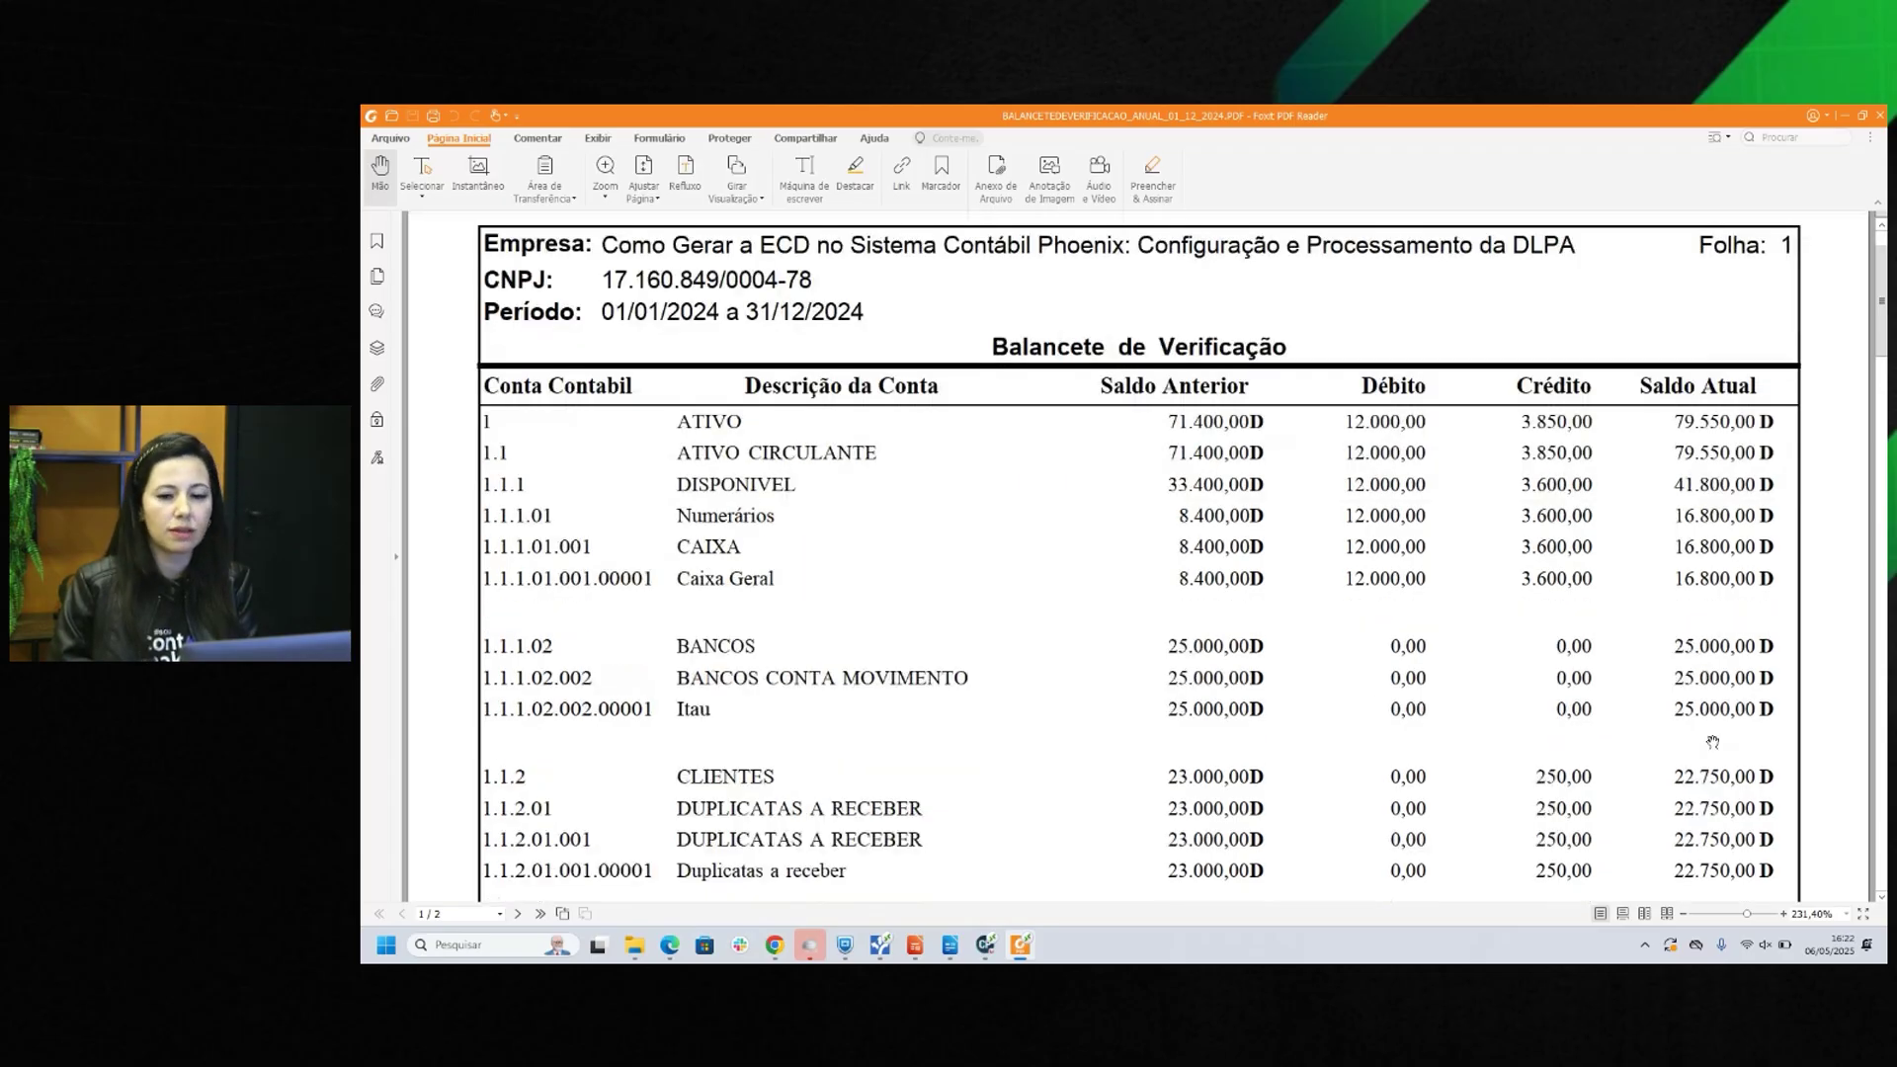
scroll(1713, 742, down, 4)
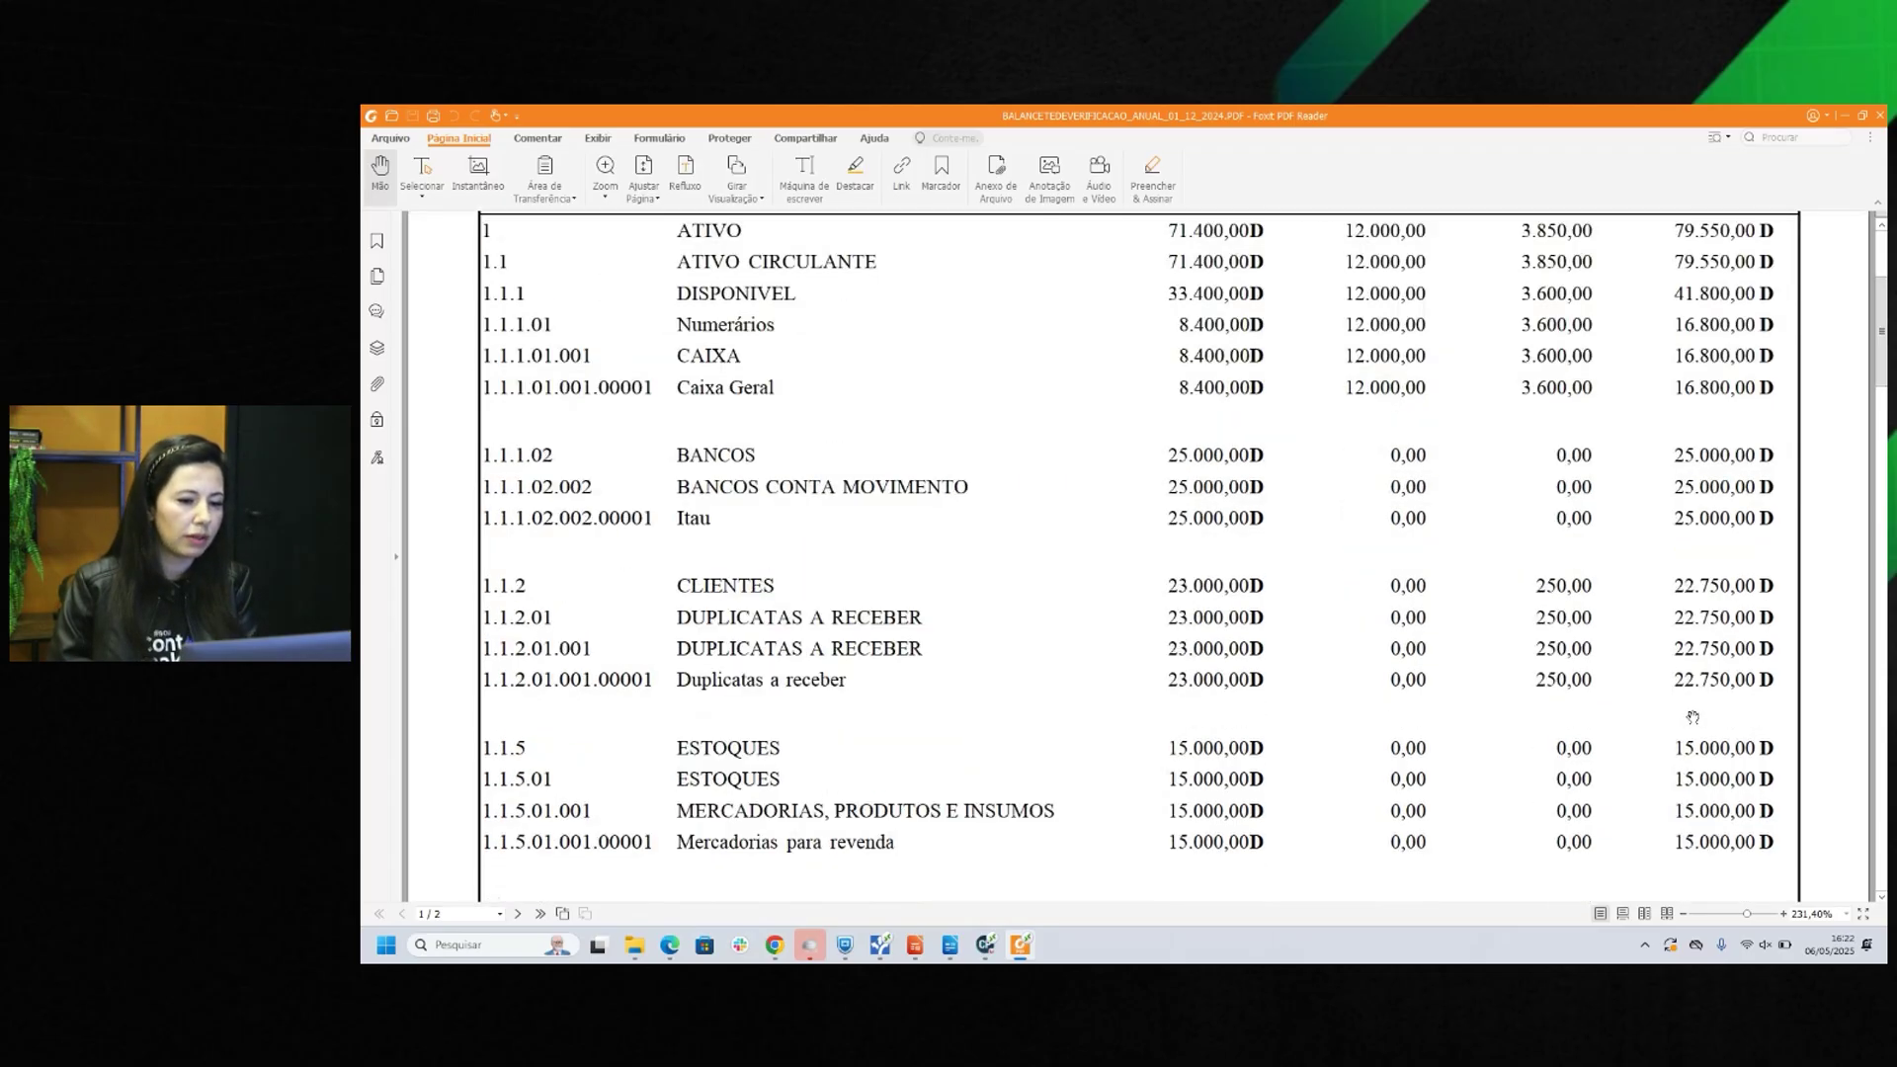
scroll(1693, 717, up, 4)
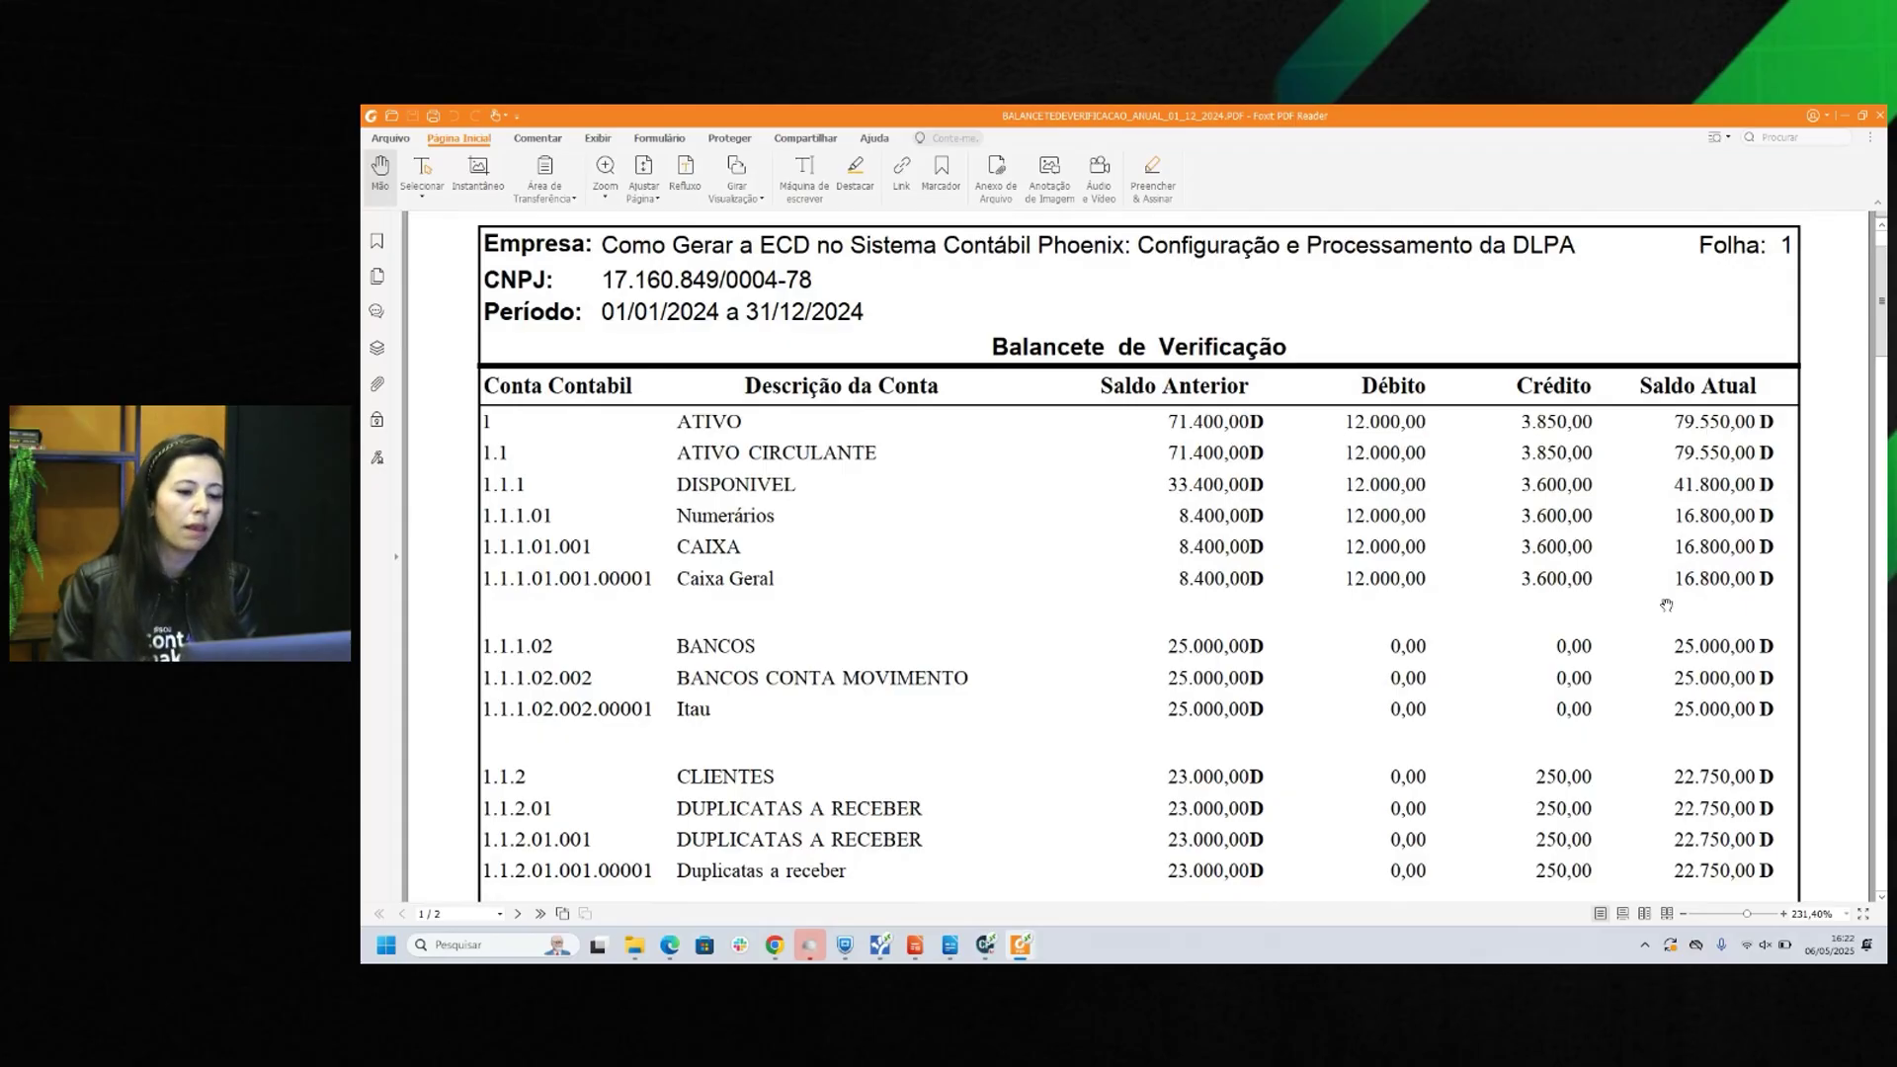
scroll(1667, 605, down, 12)
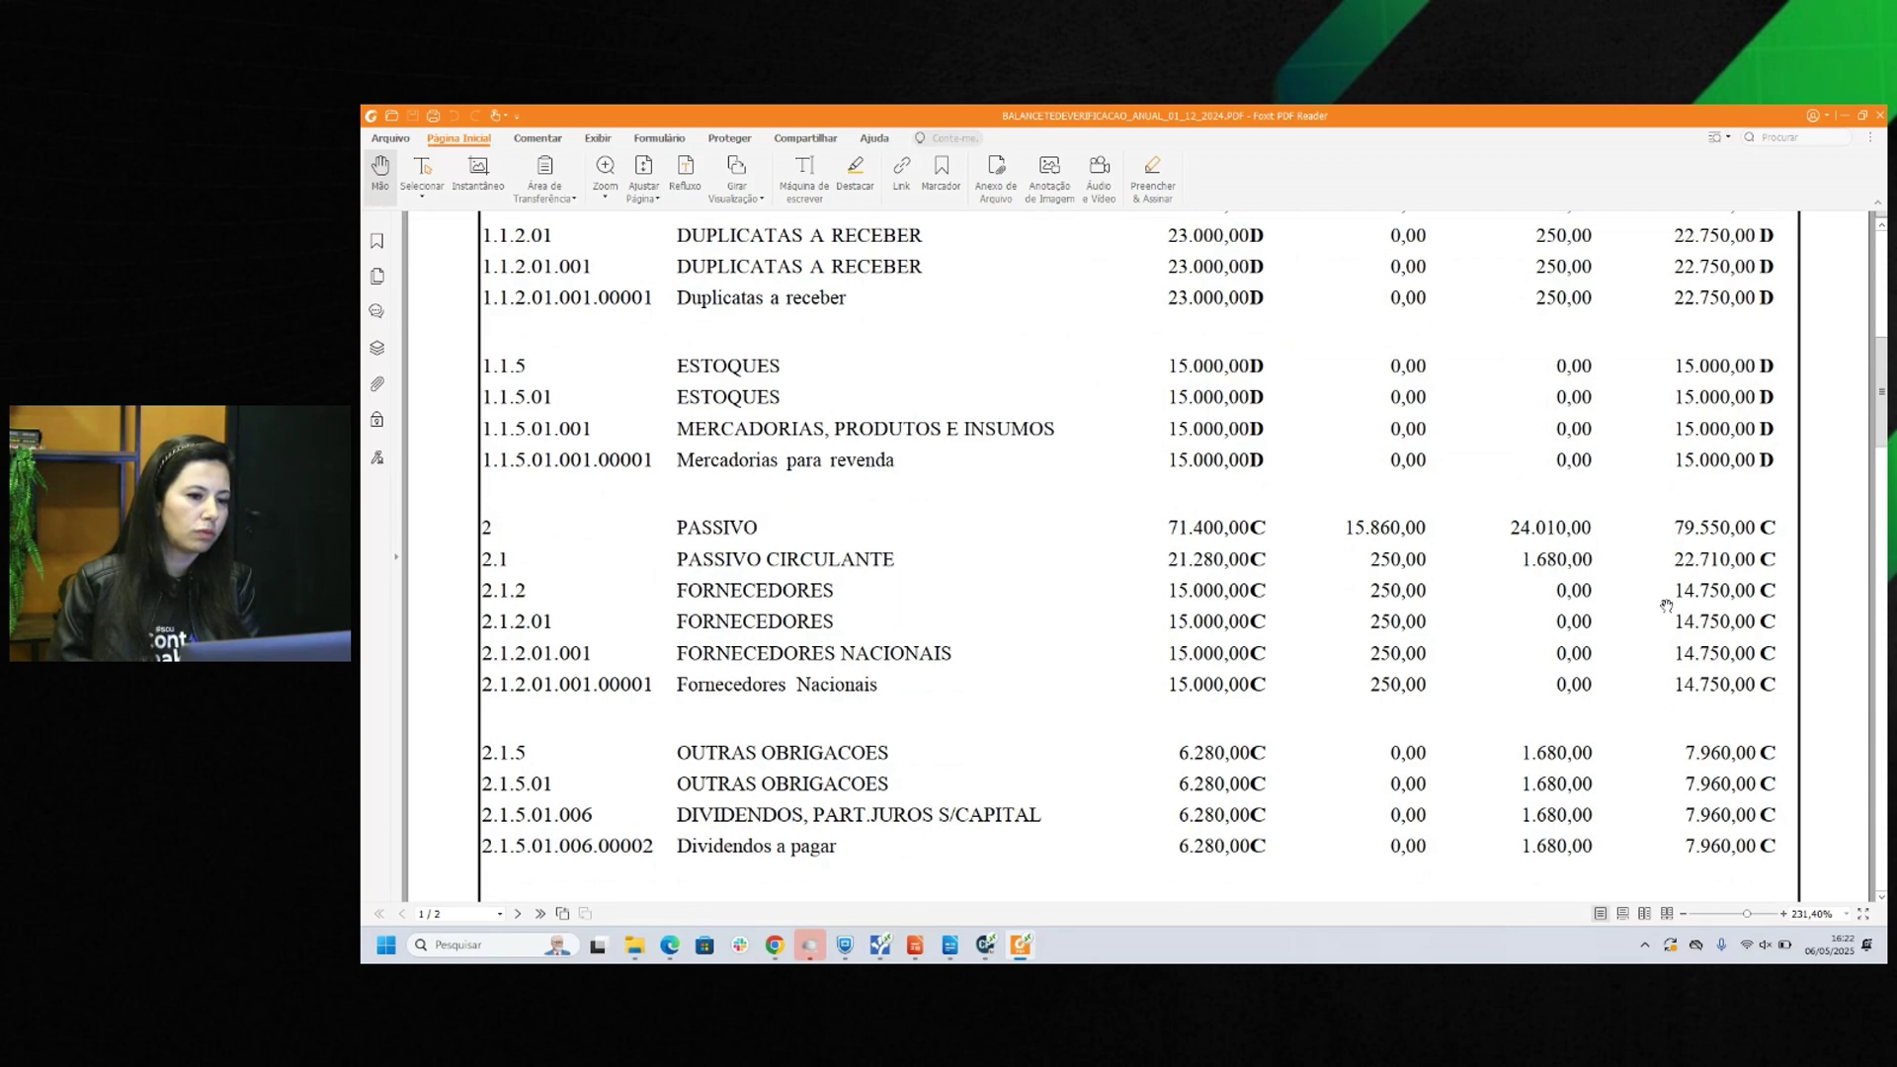
scroll(1667, 605, down, 4)
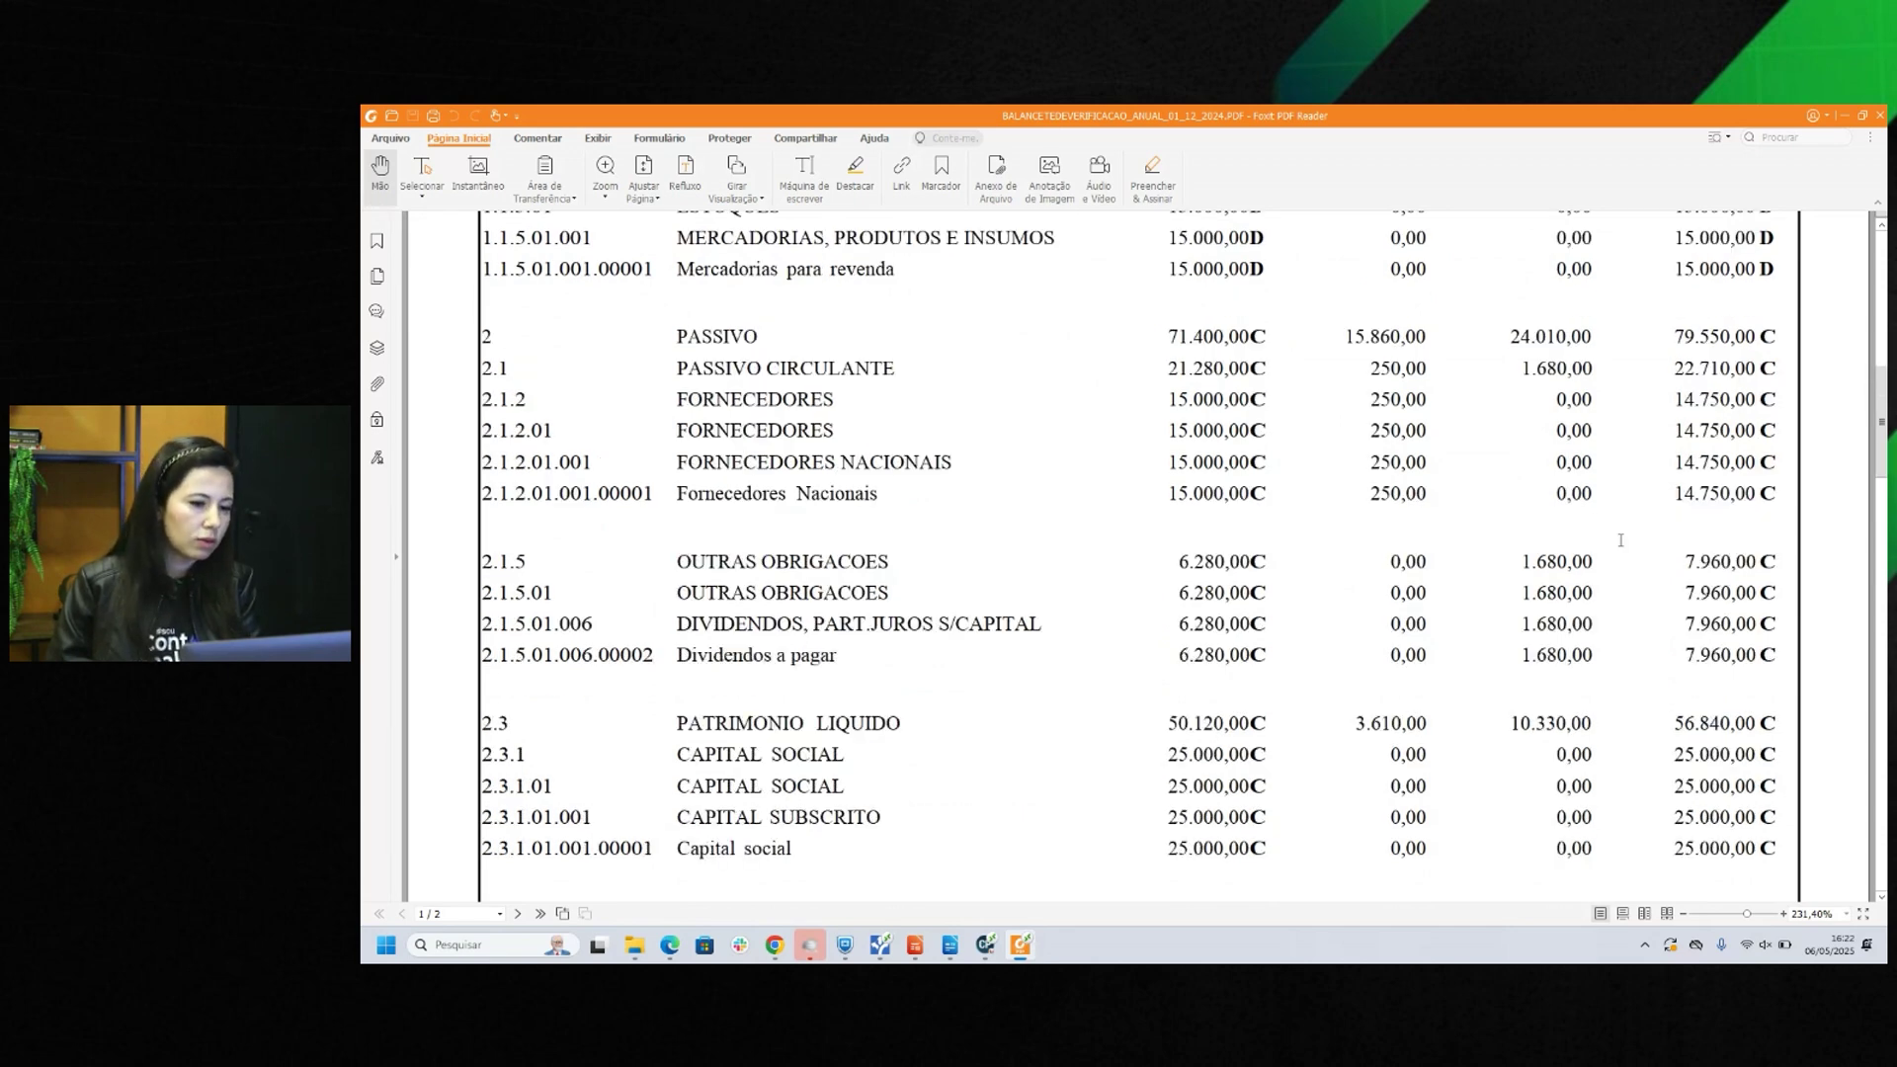
scroll(1426, 495, down, 8)
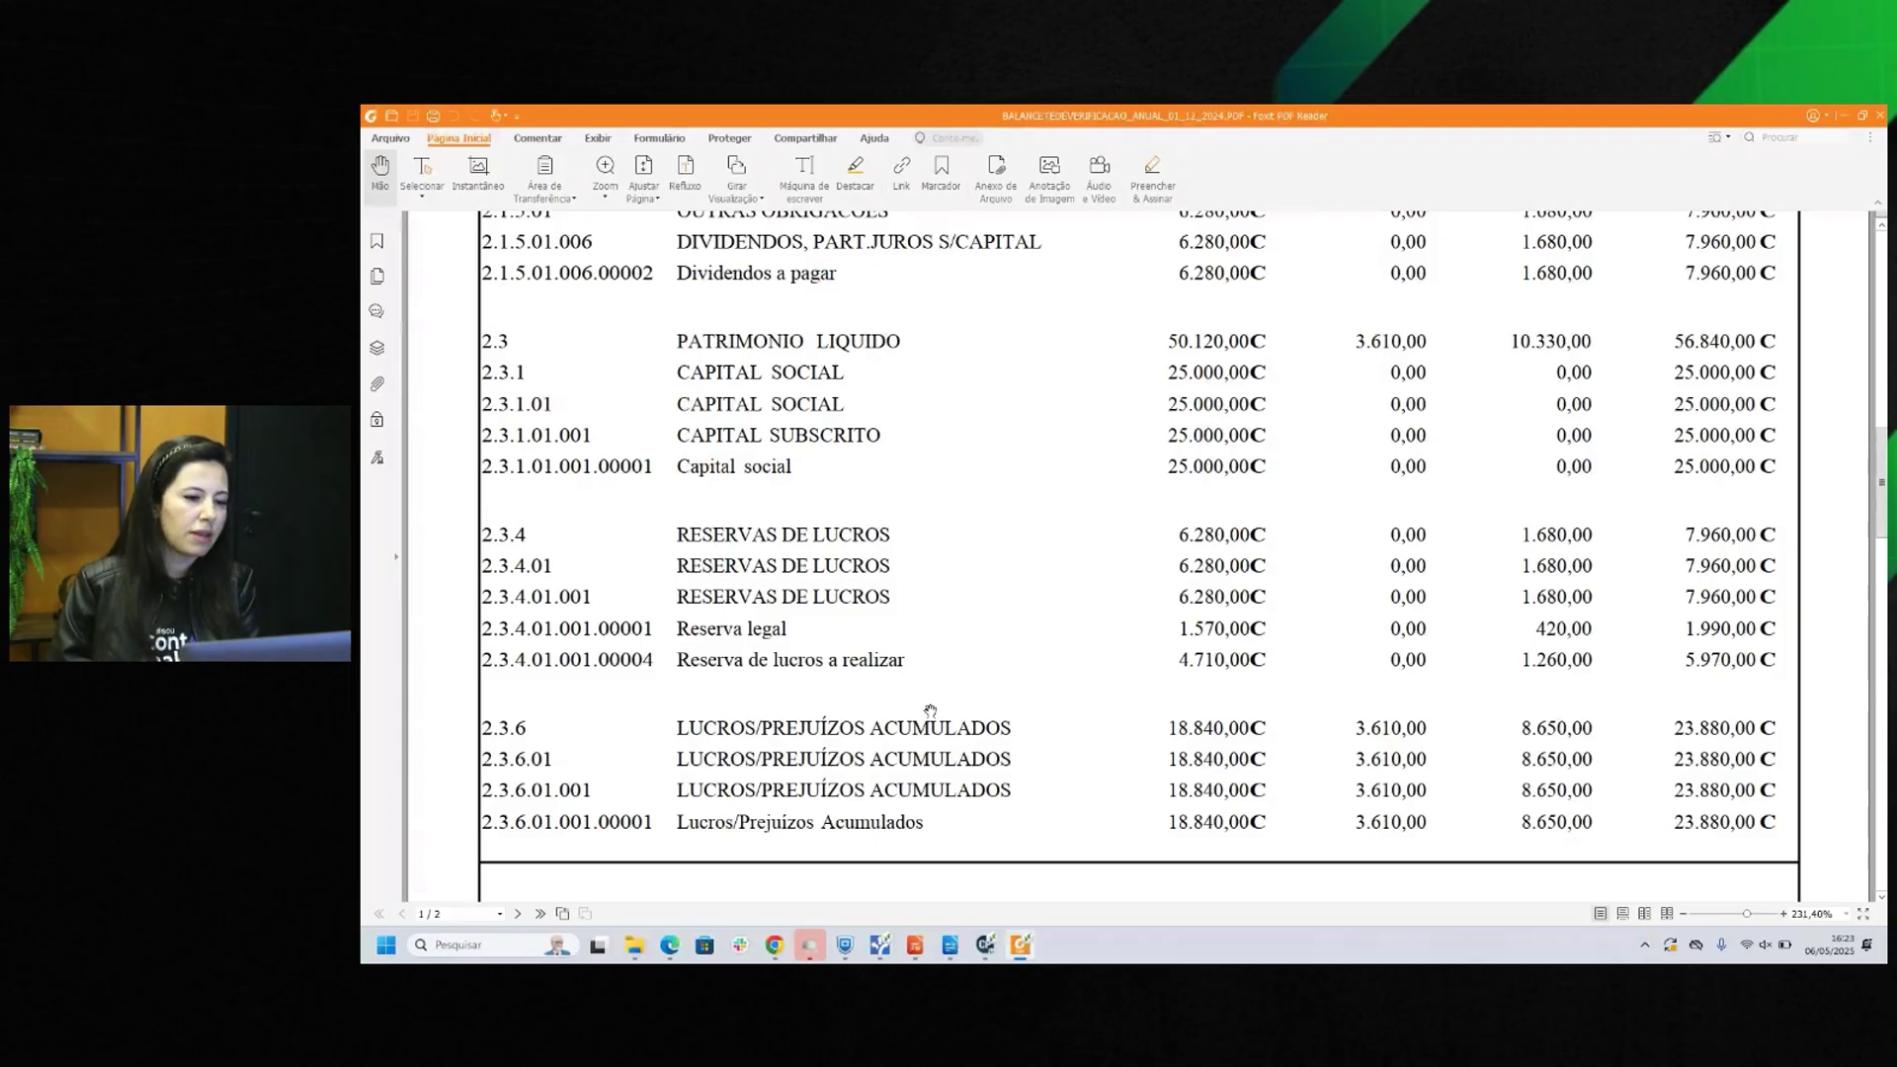
Highlight account code 2.3.6.01.001 of Lucros/Prejuízos Acumulados in yellow in the trial balance PDF, and return to Contábil Phoenix.
click(856, 175)
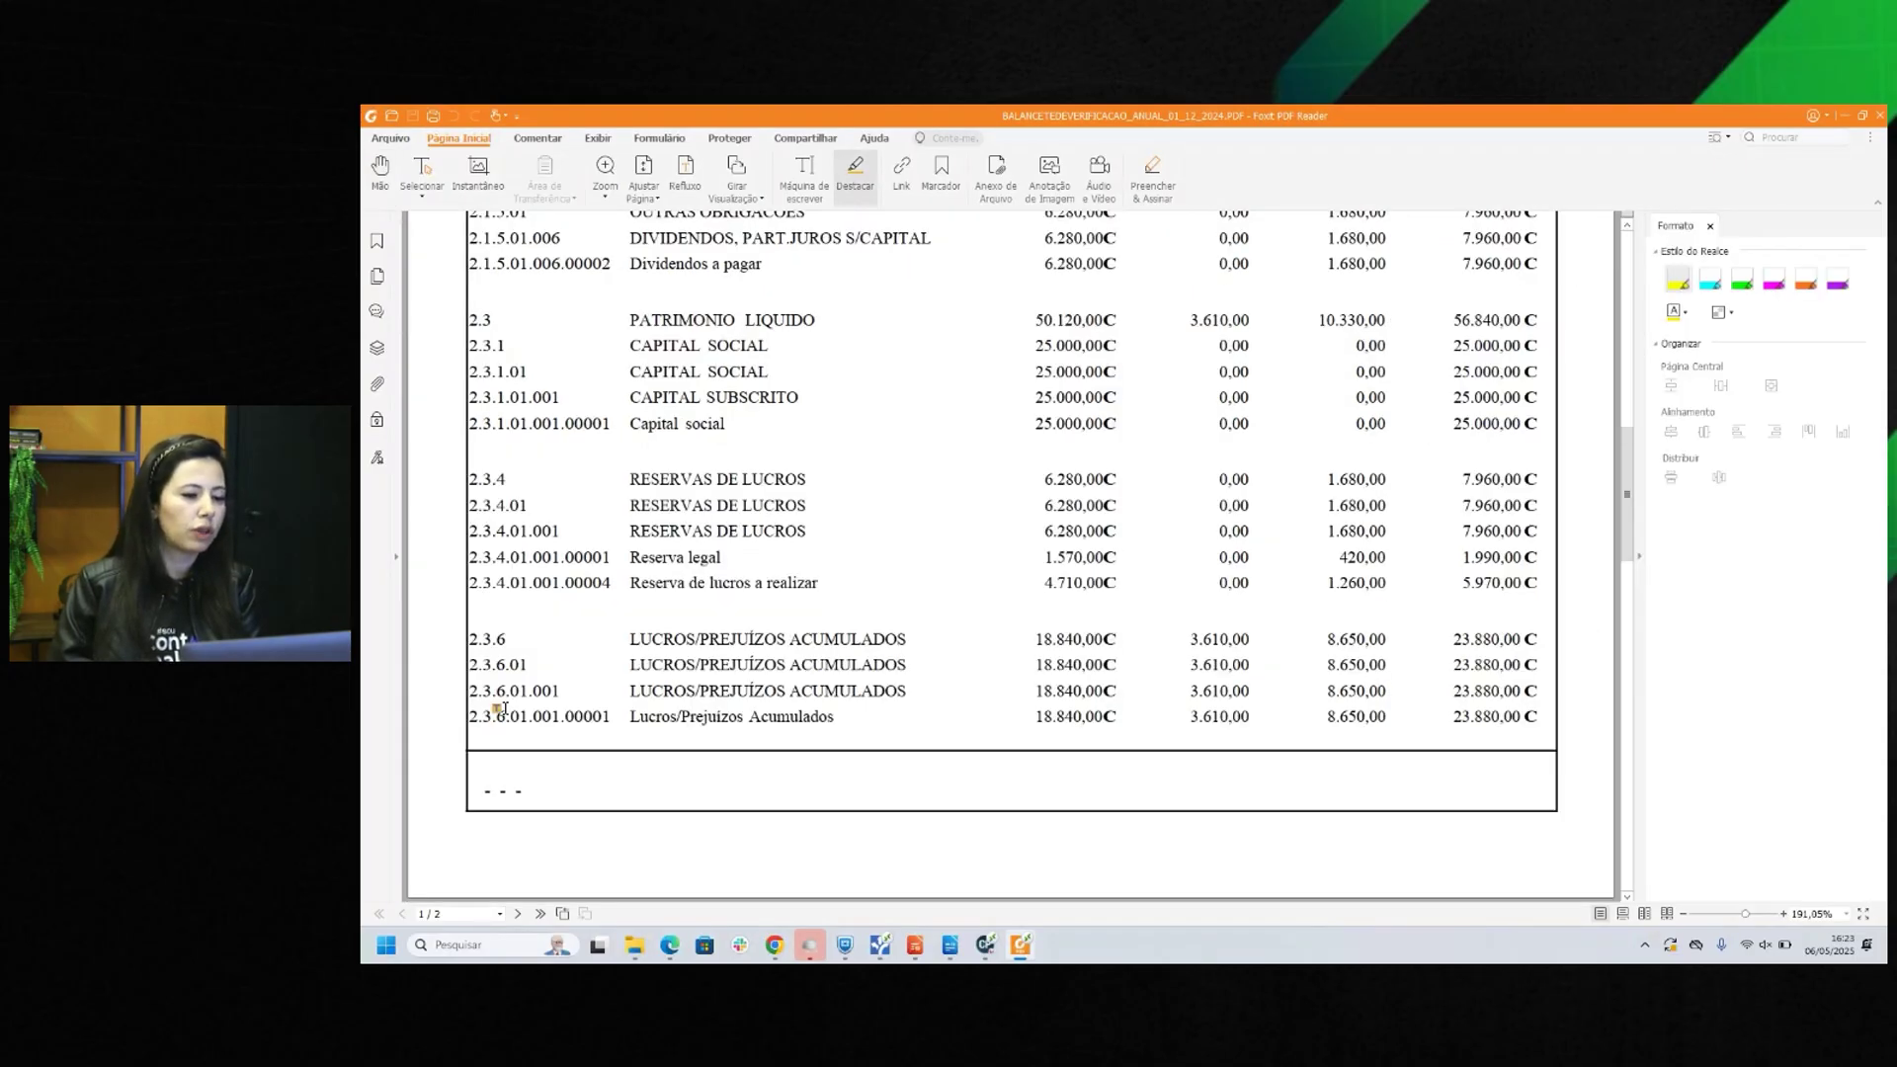
drag(478, 692, 559, 693)
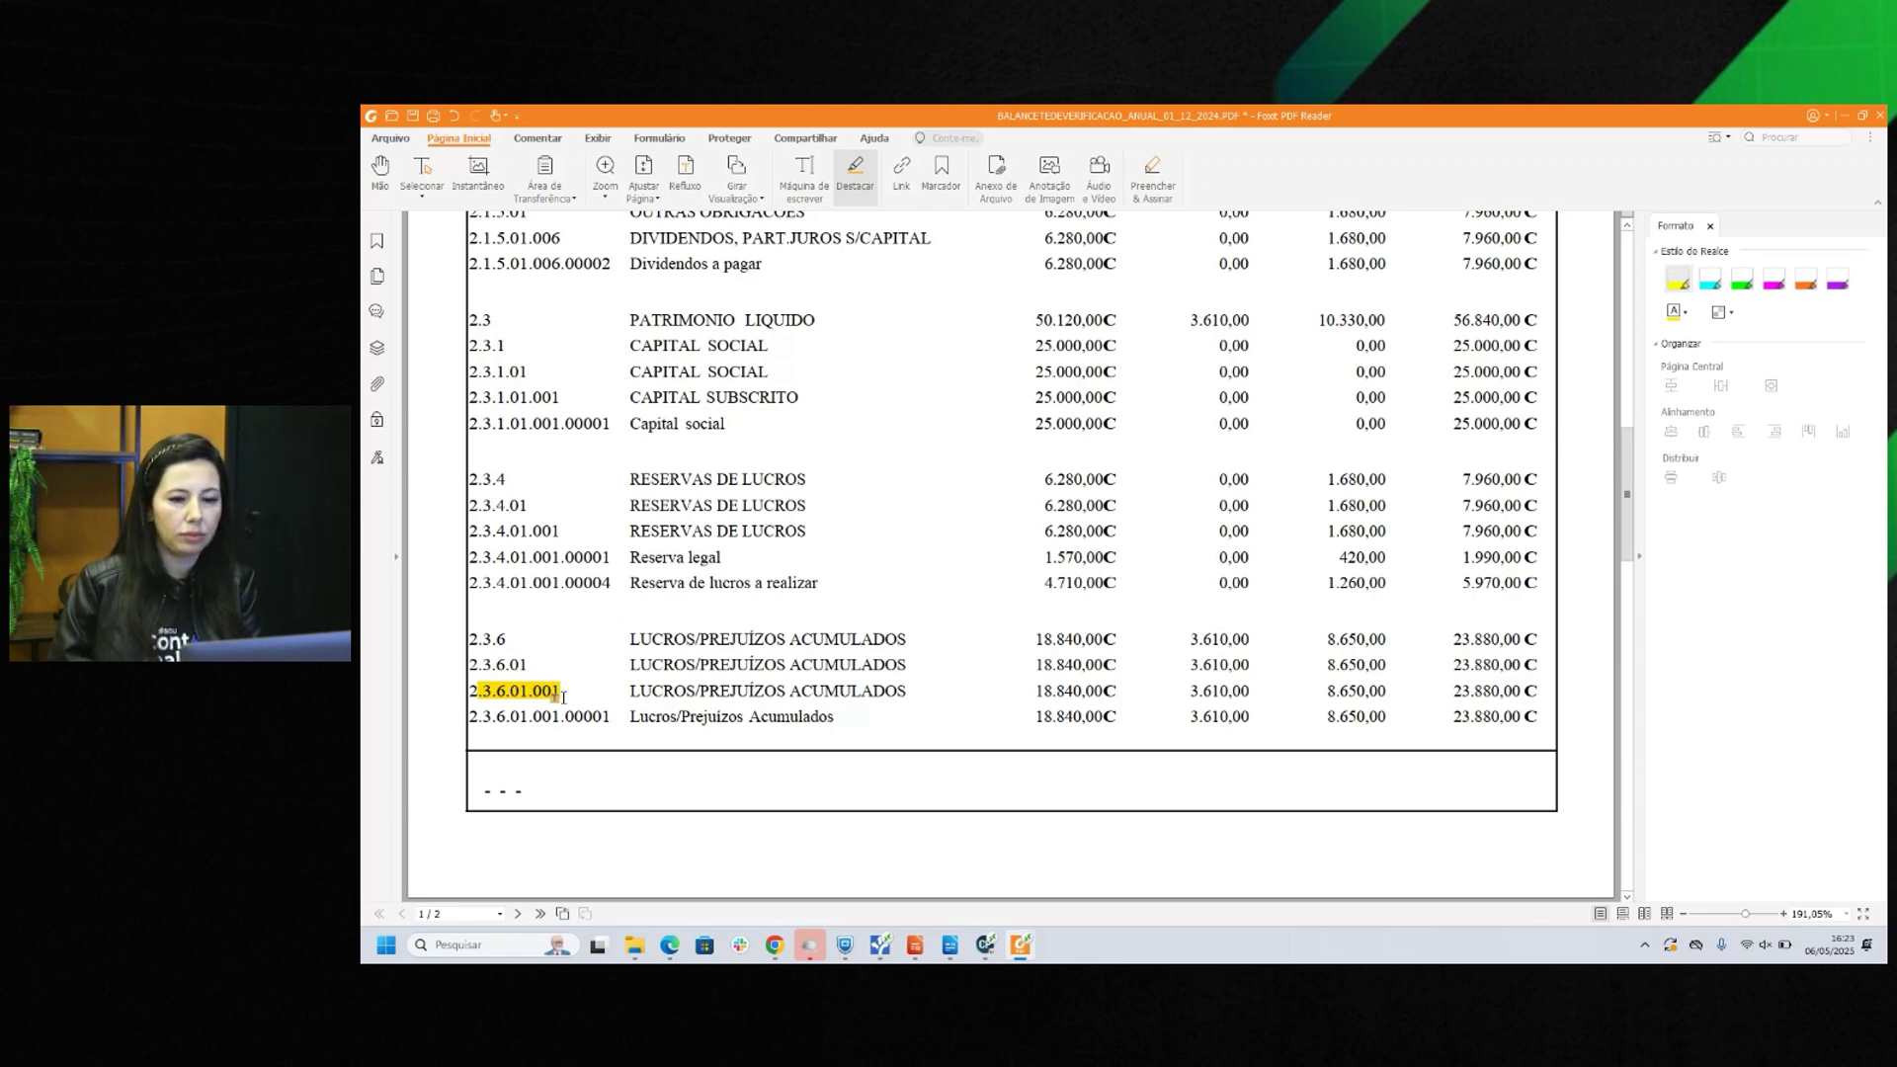
key(alt+Tab)
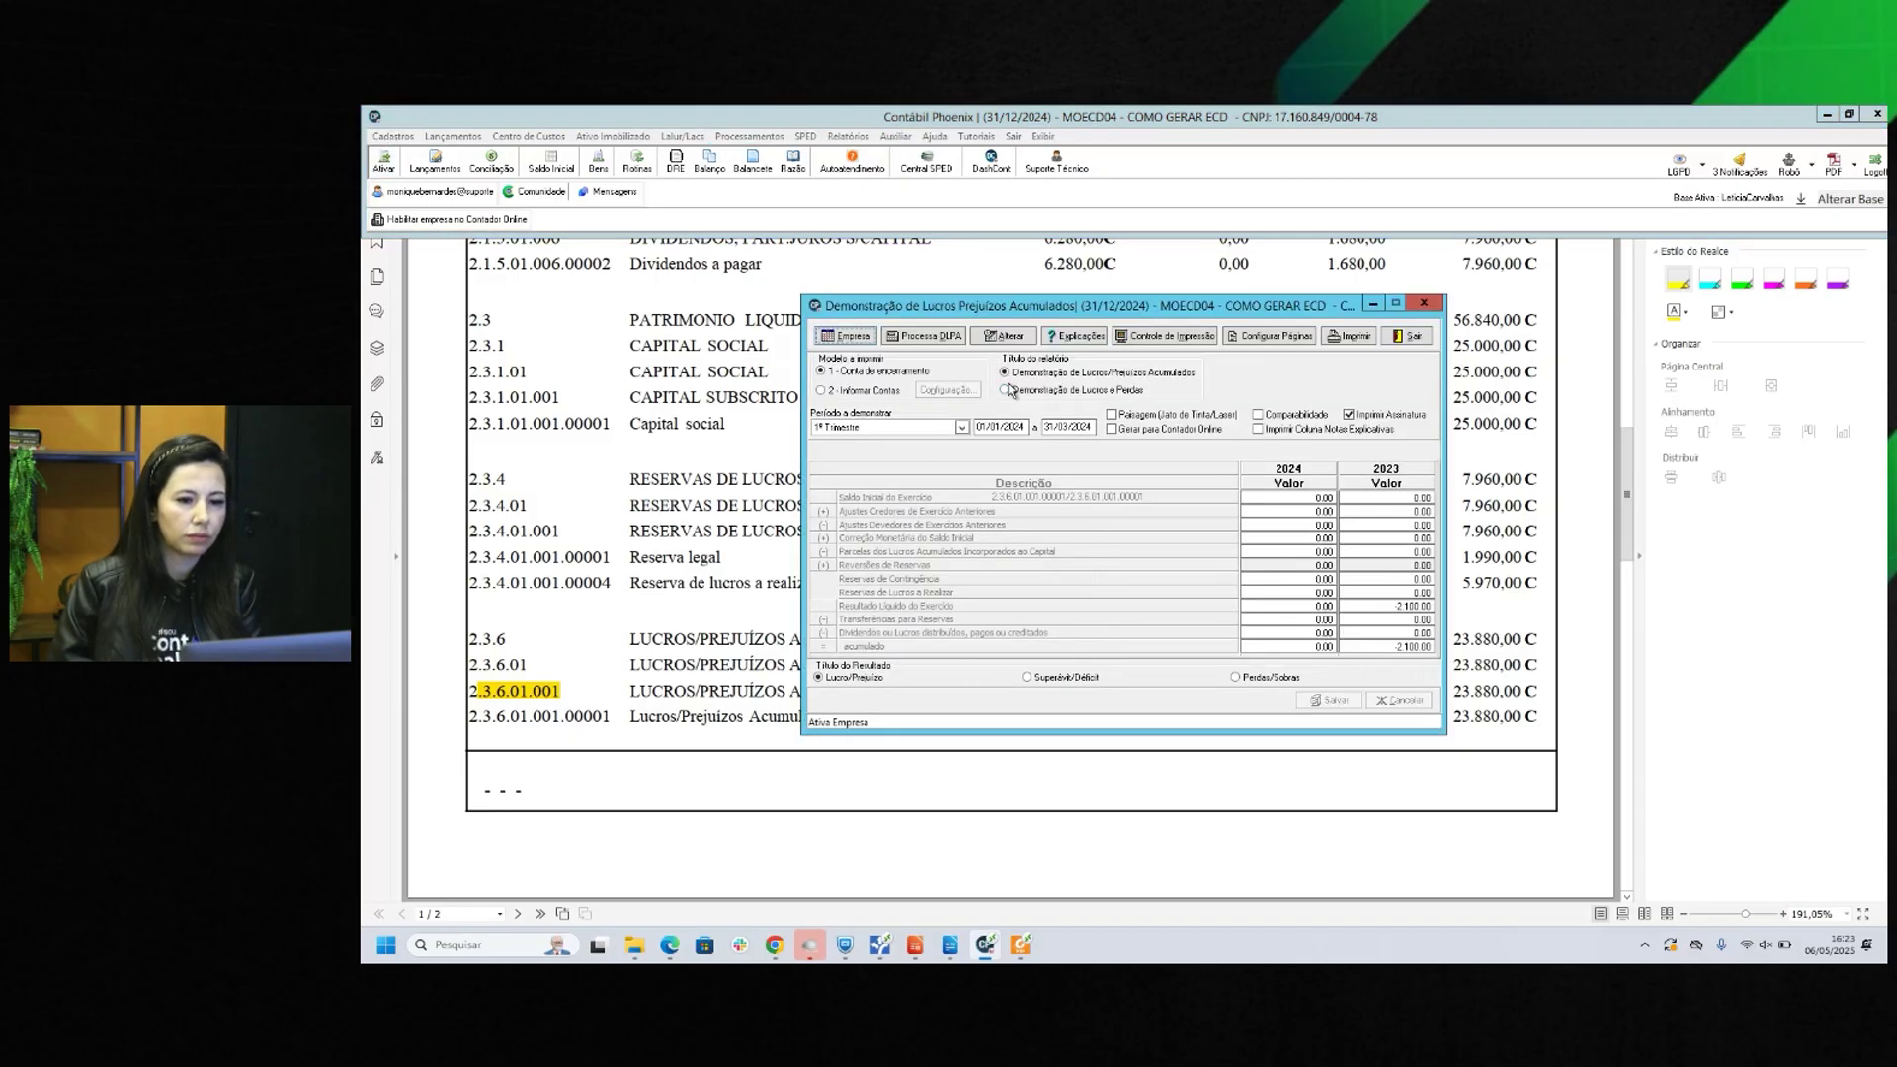
Set the DLPA print model to 2 - Informar Contas and open its account configuration for editing.
click(844, 394)
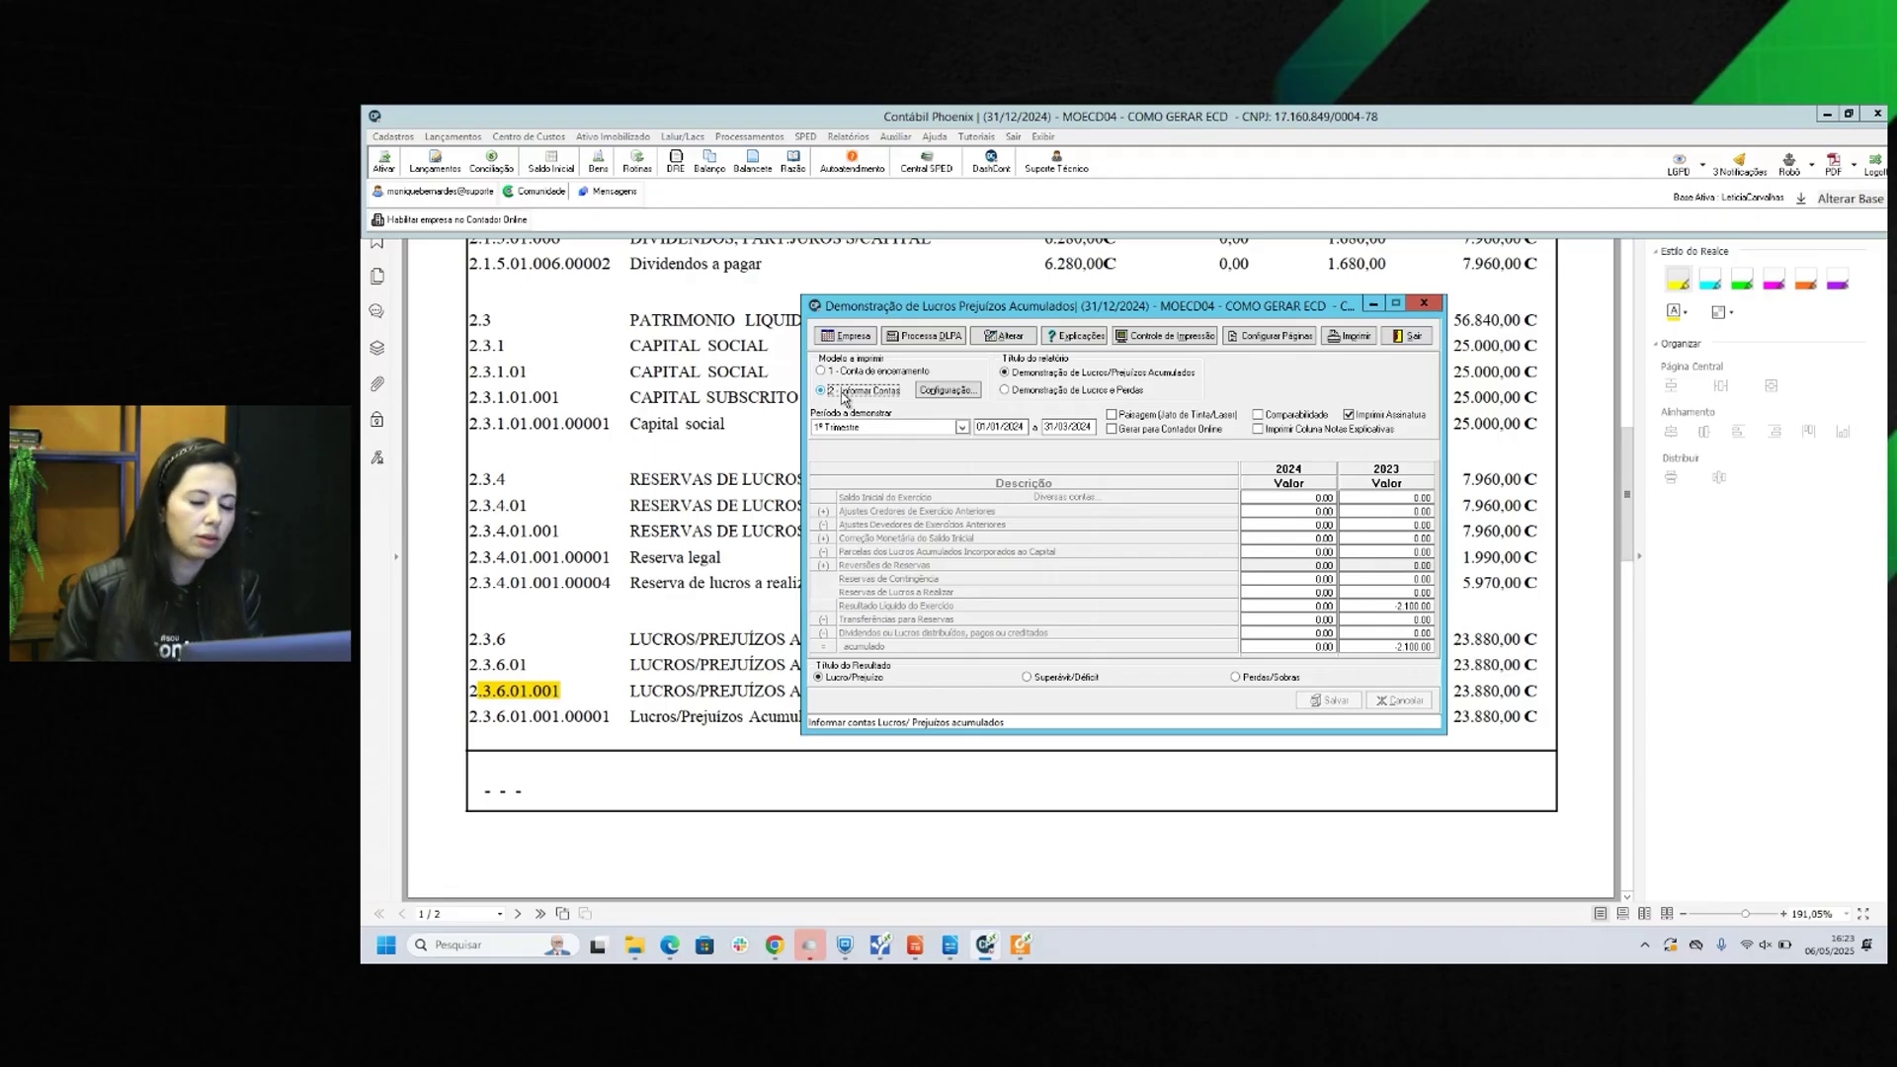
click(948, 390)
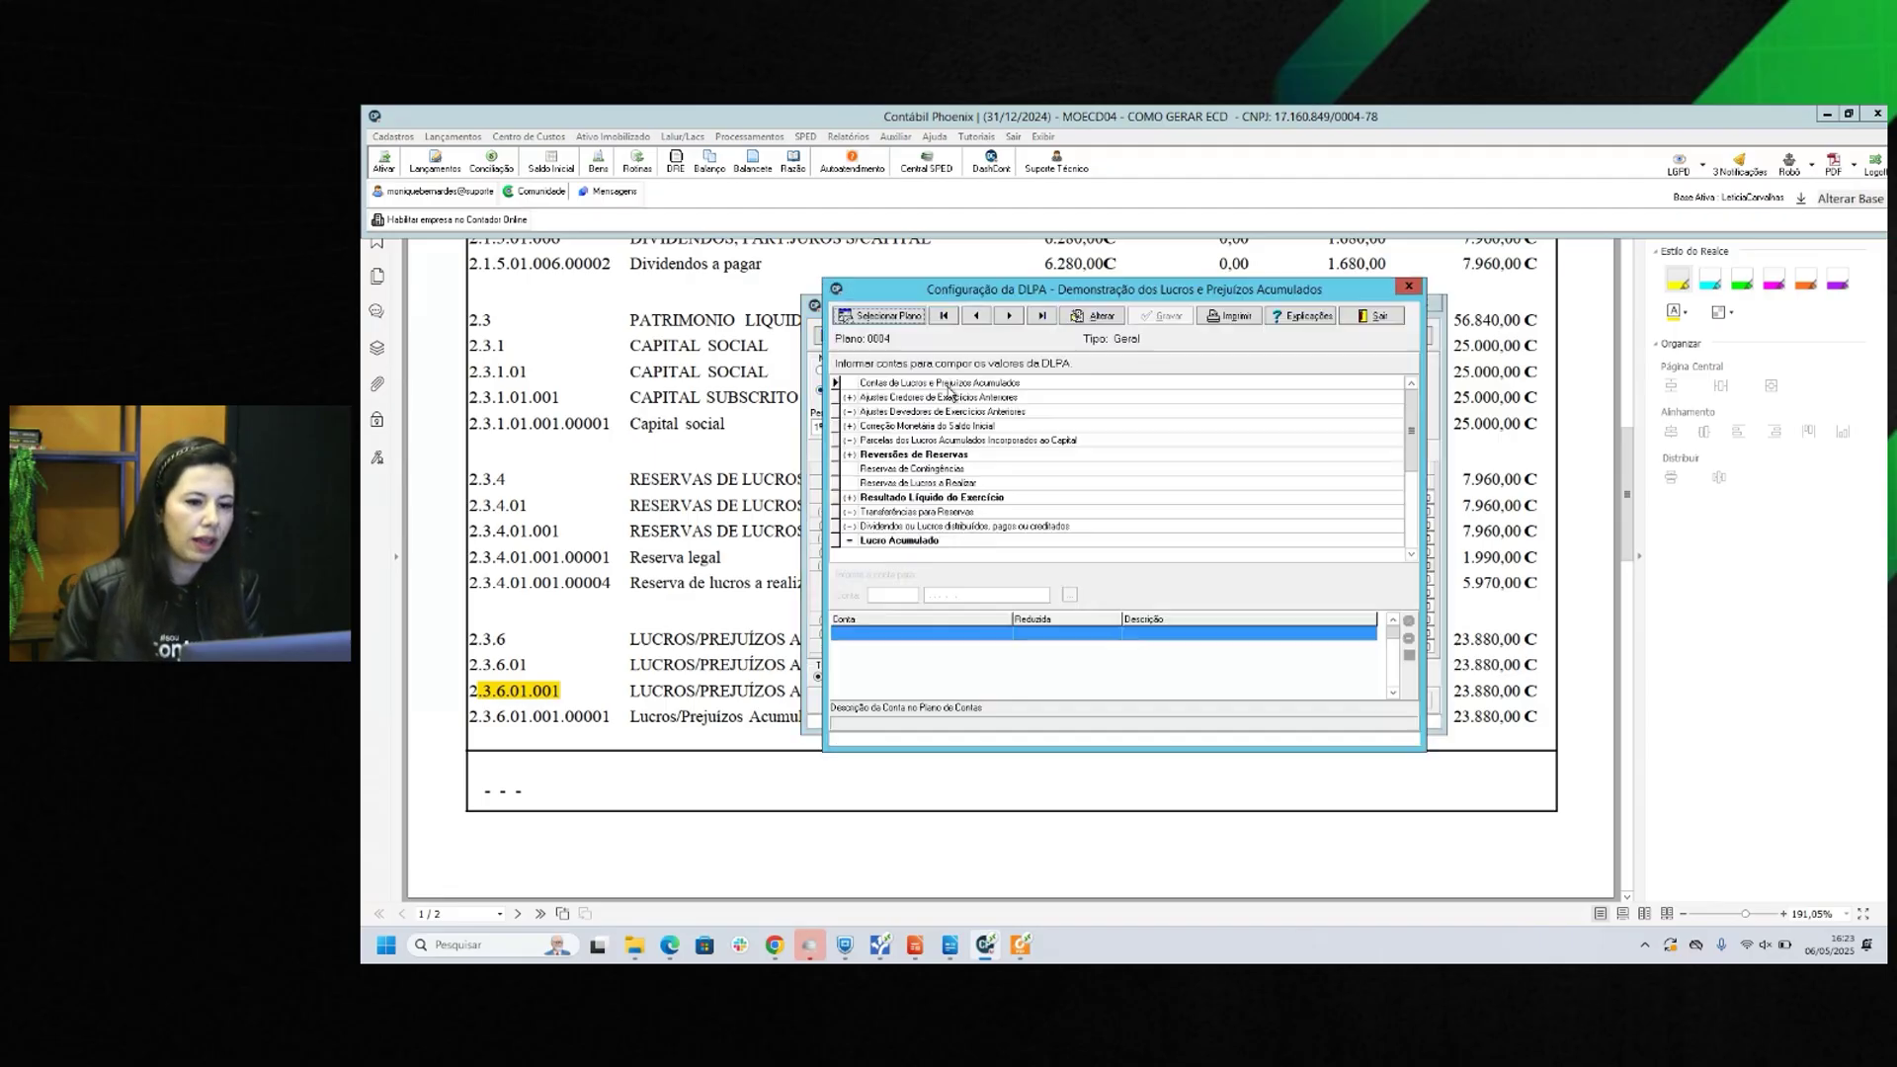
click(1096, 318)
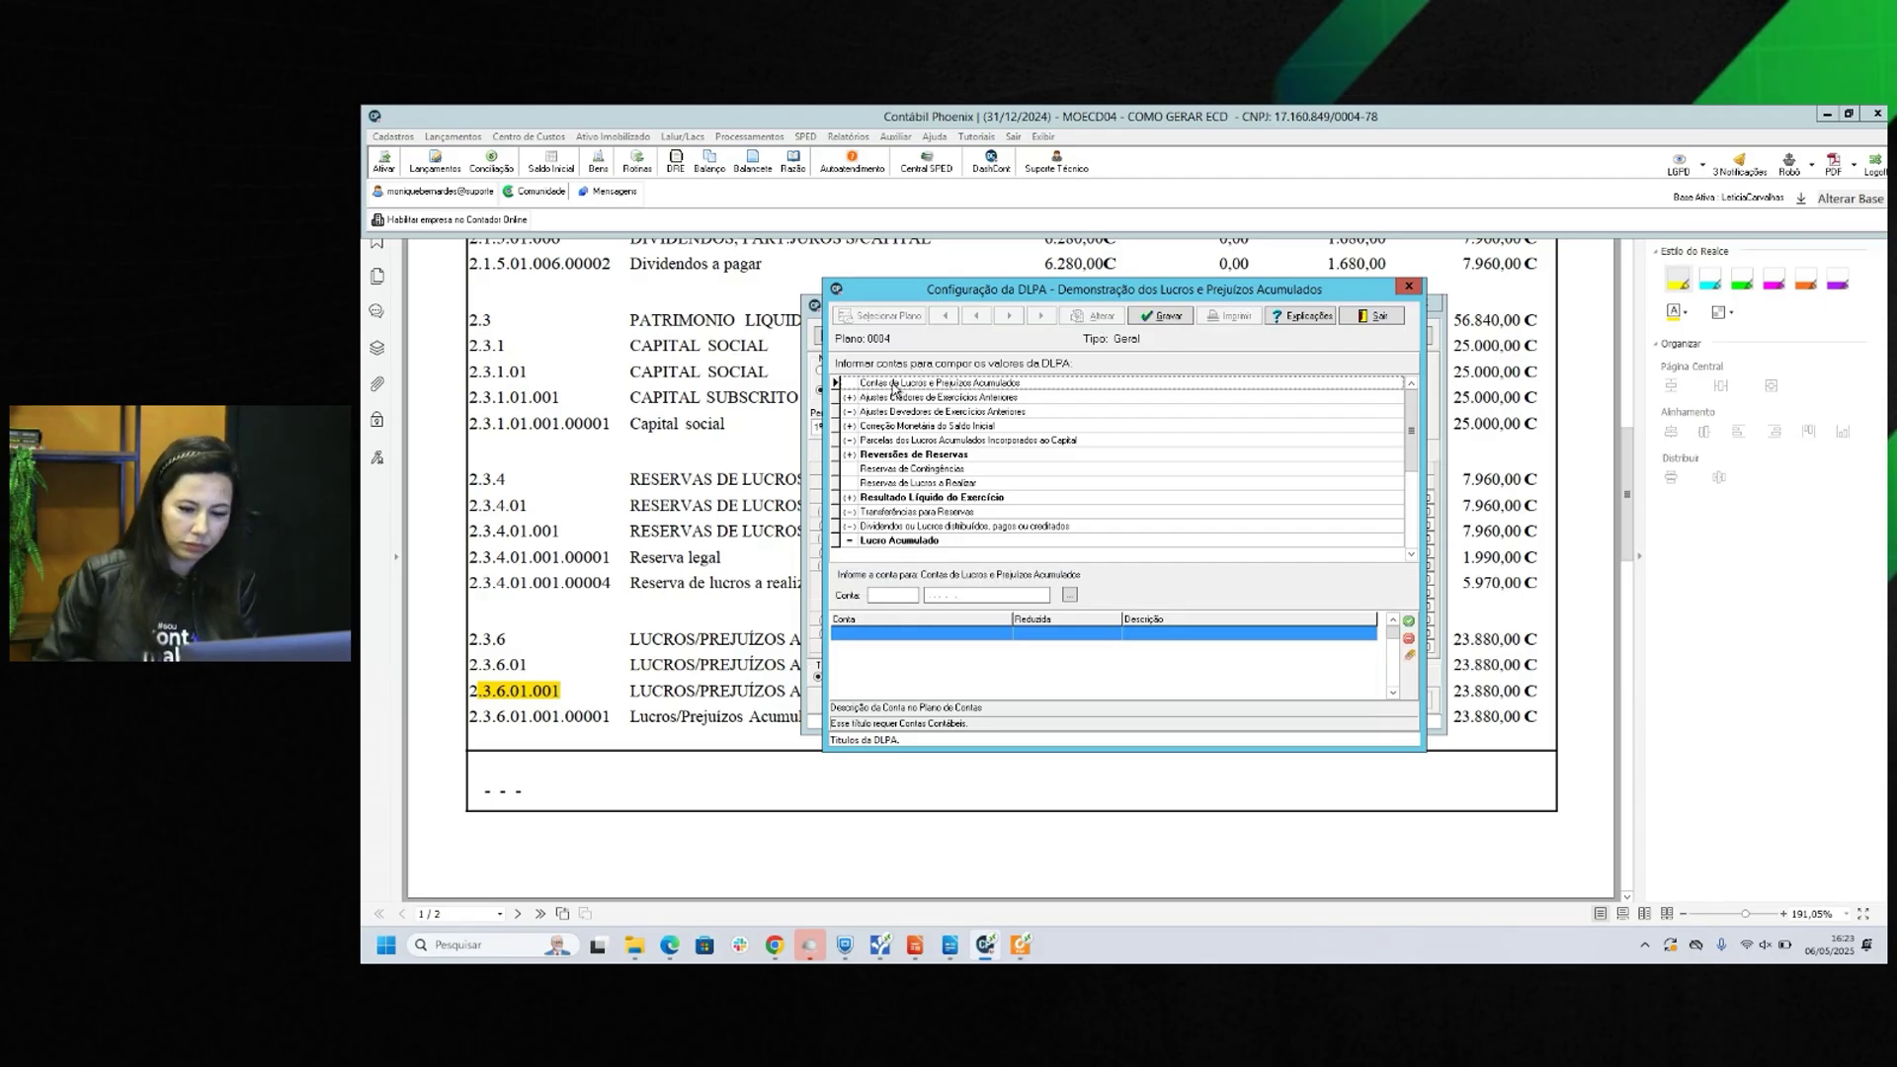
Assign account 2.3.6.01.001.00001 to the Contas de Lucros e Prejuízos Acumulados line and save the DLPA configuration despite the unconfigured lines.
click(1019, 597)
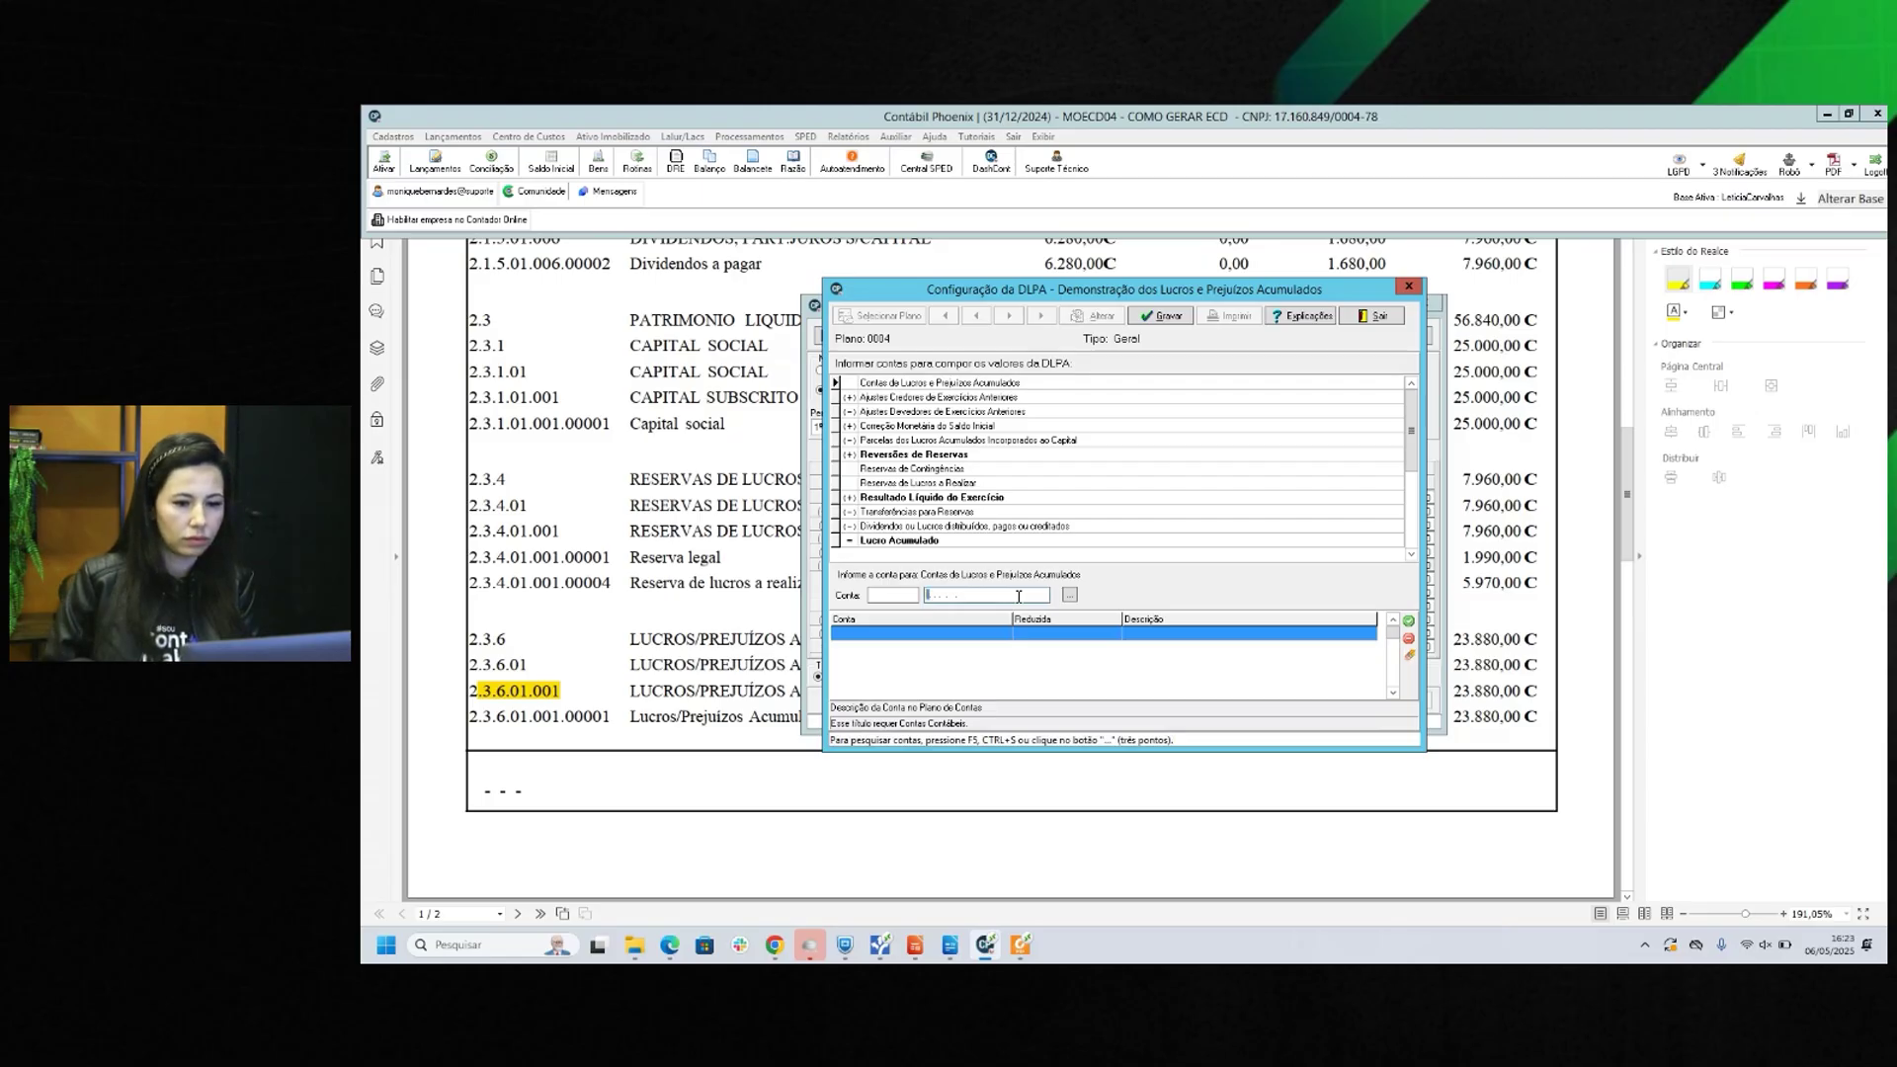
text(2.3.6.01.)
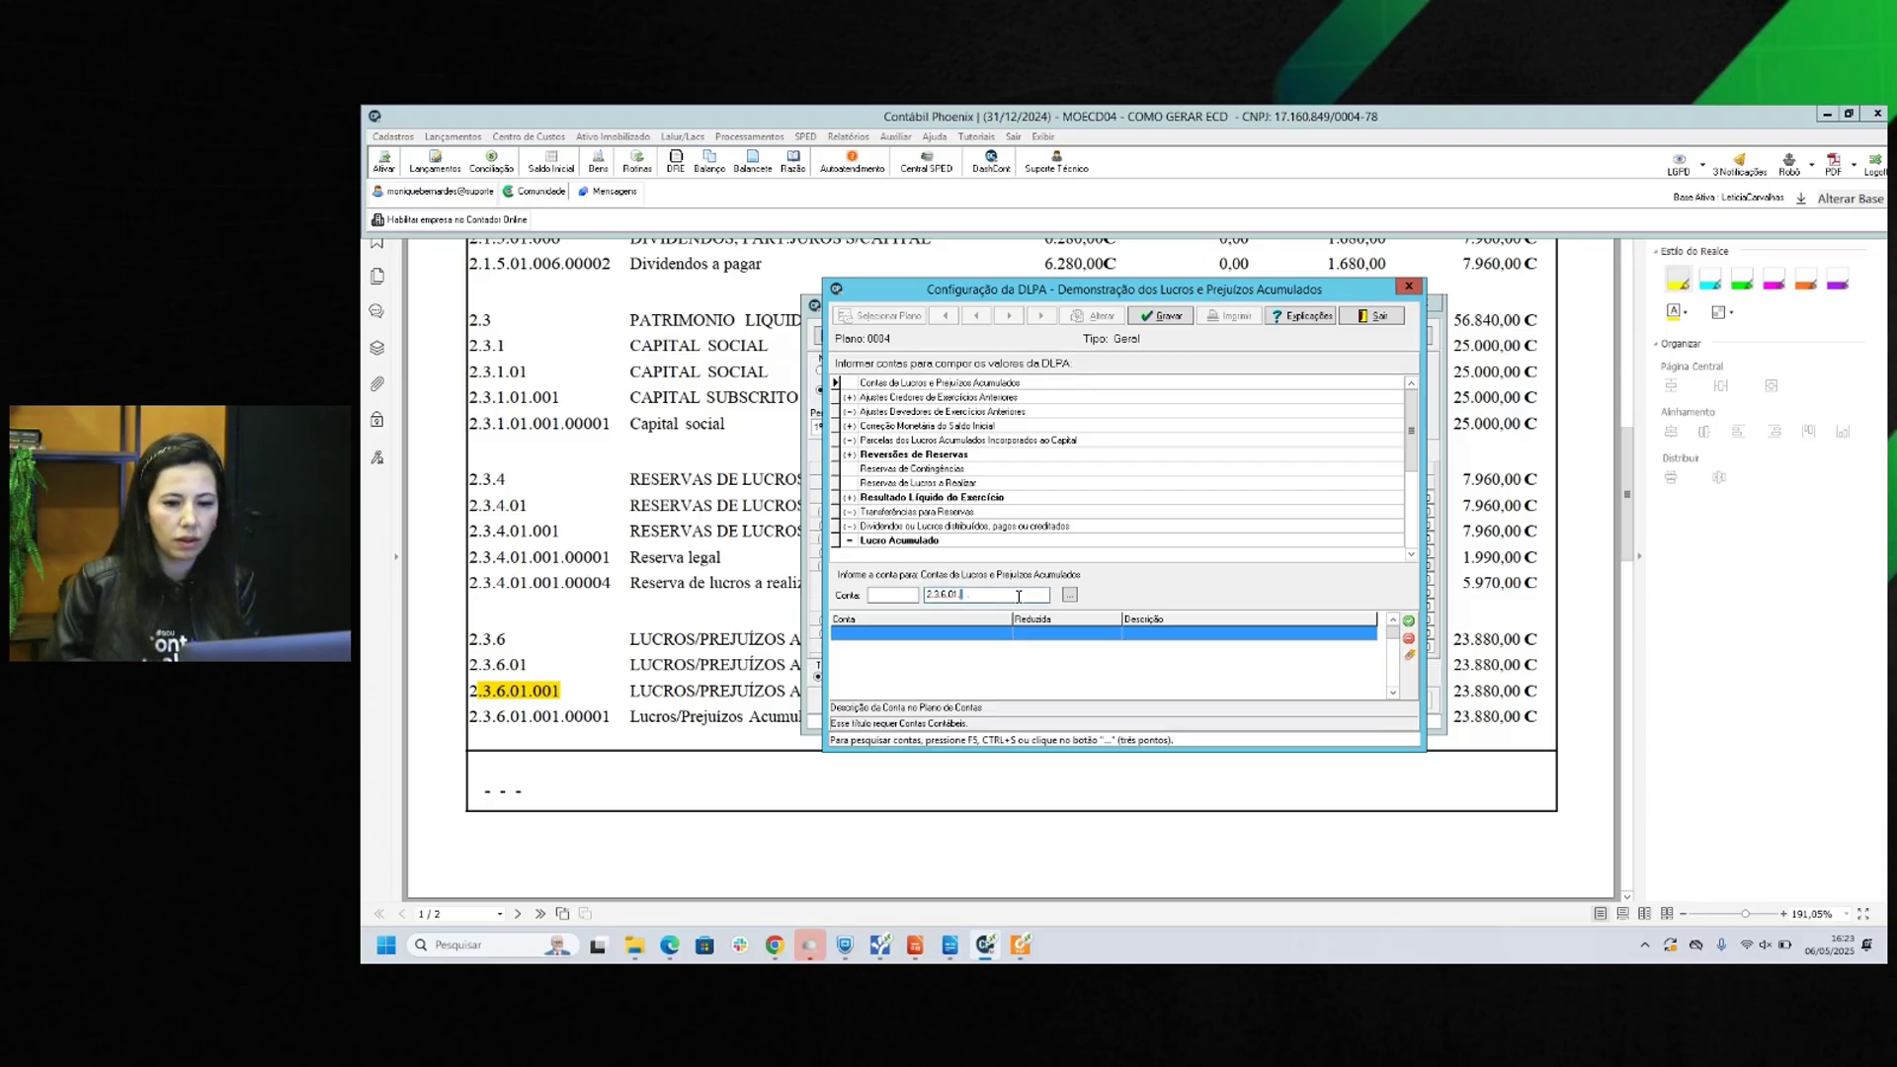
text(001.00)
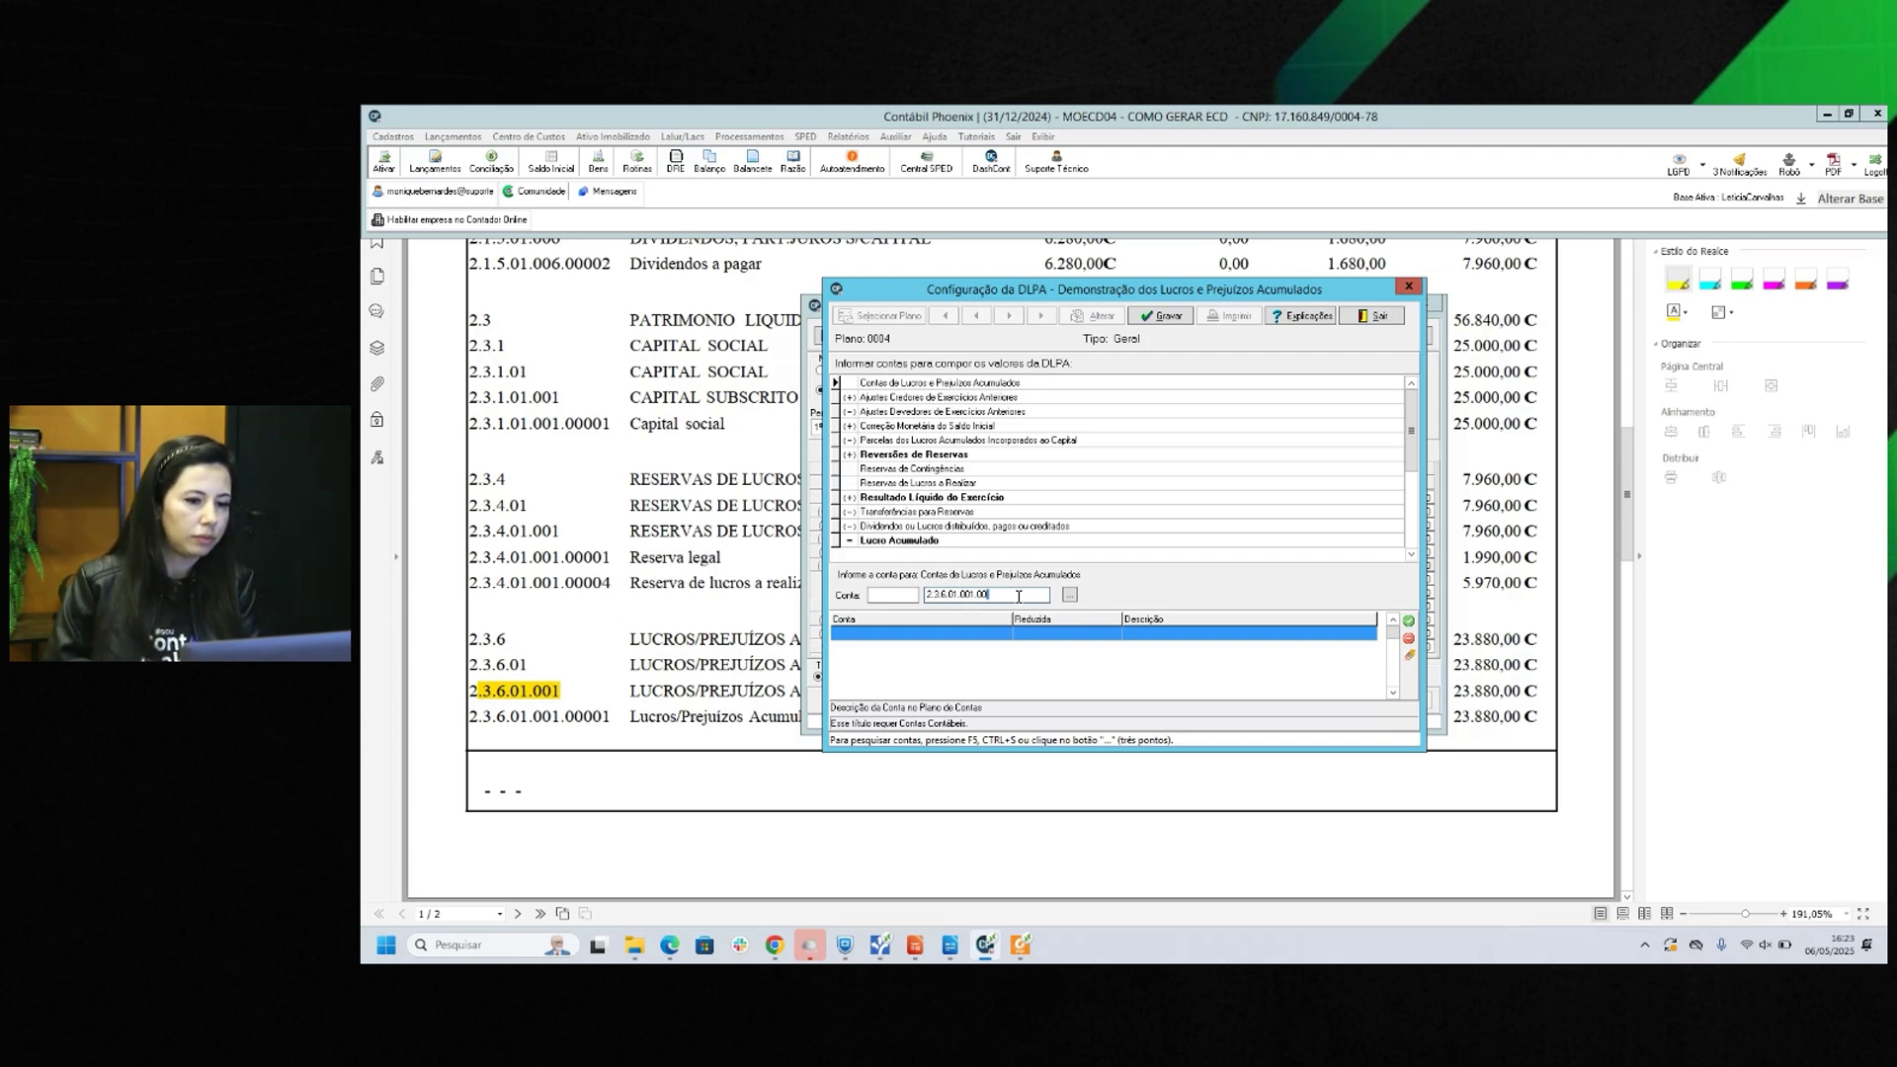
text(001)
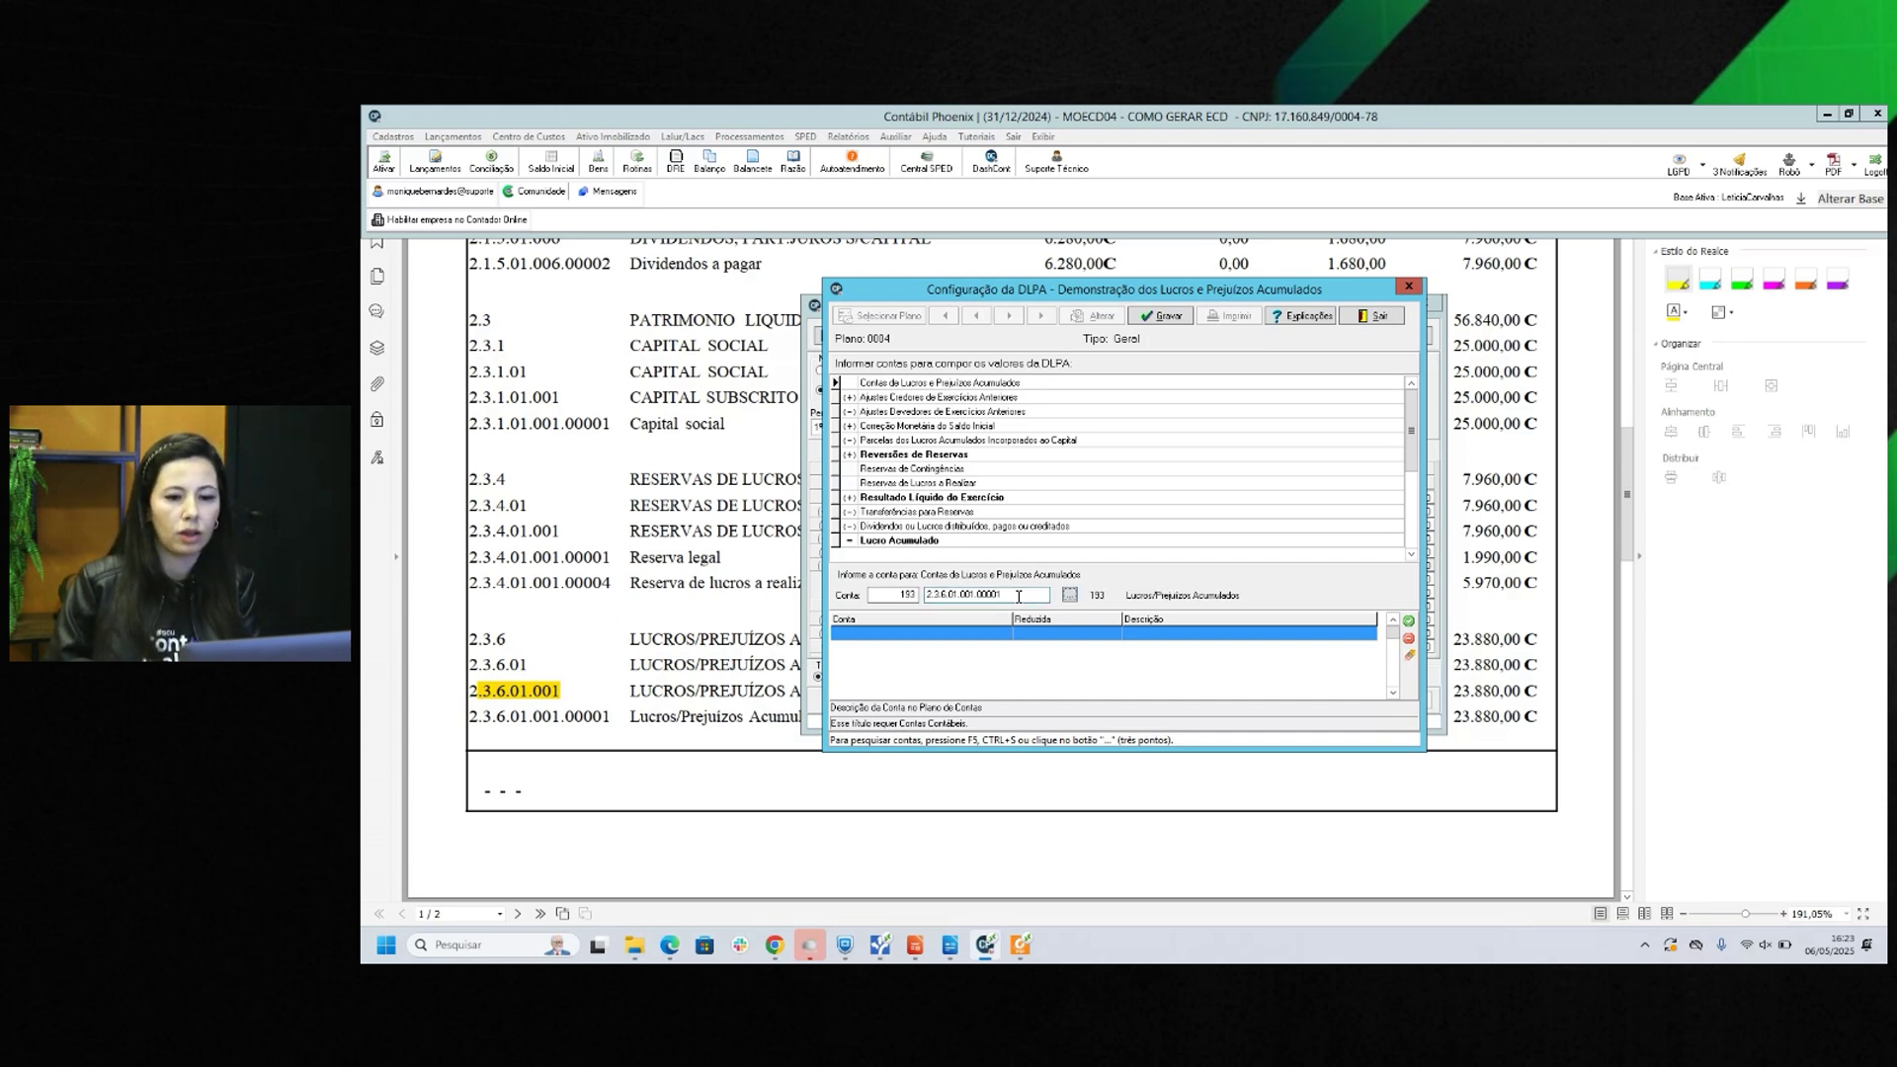
key(Return)
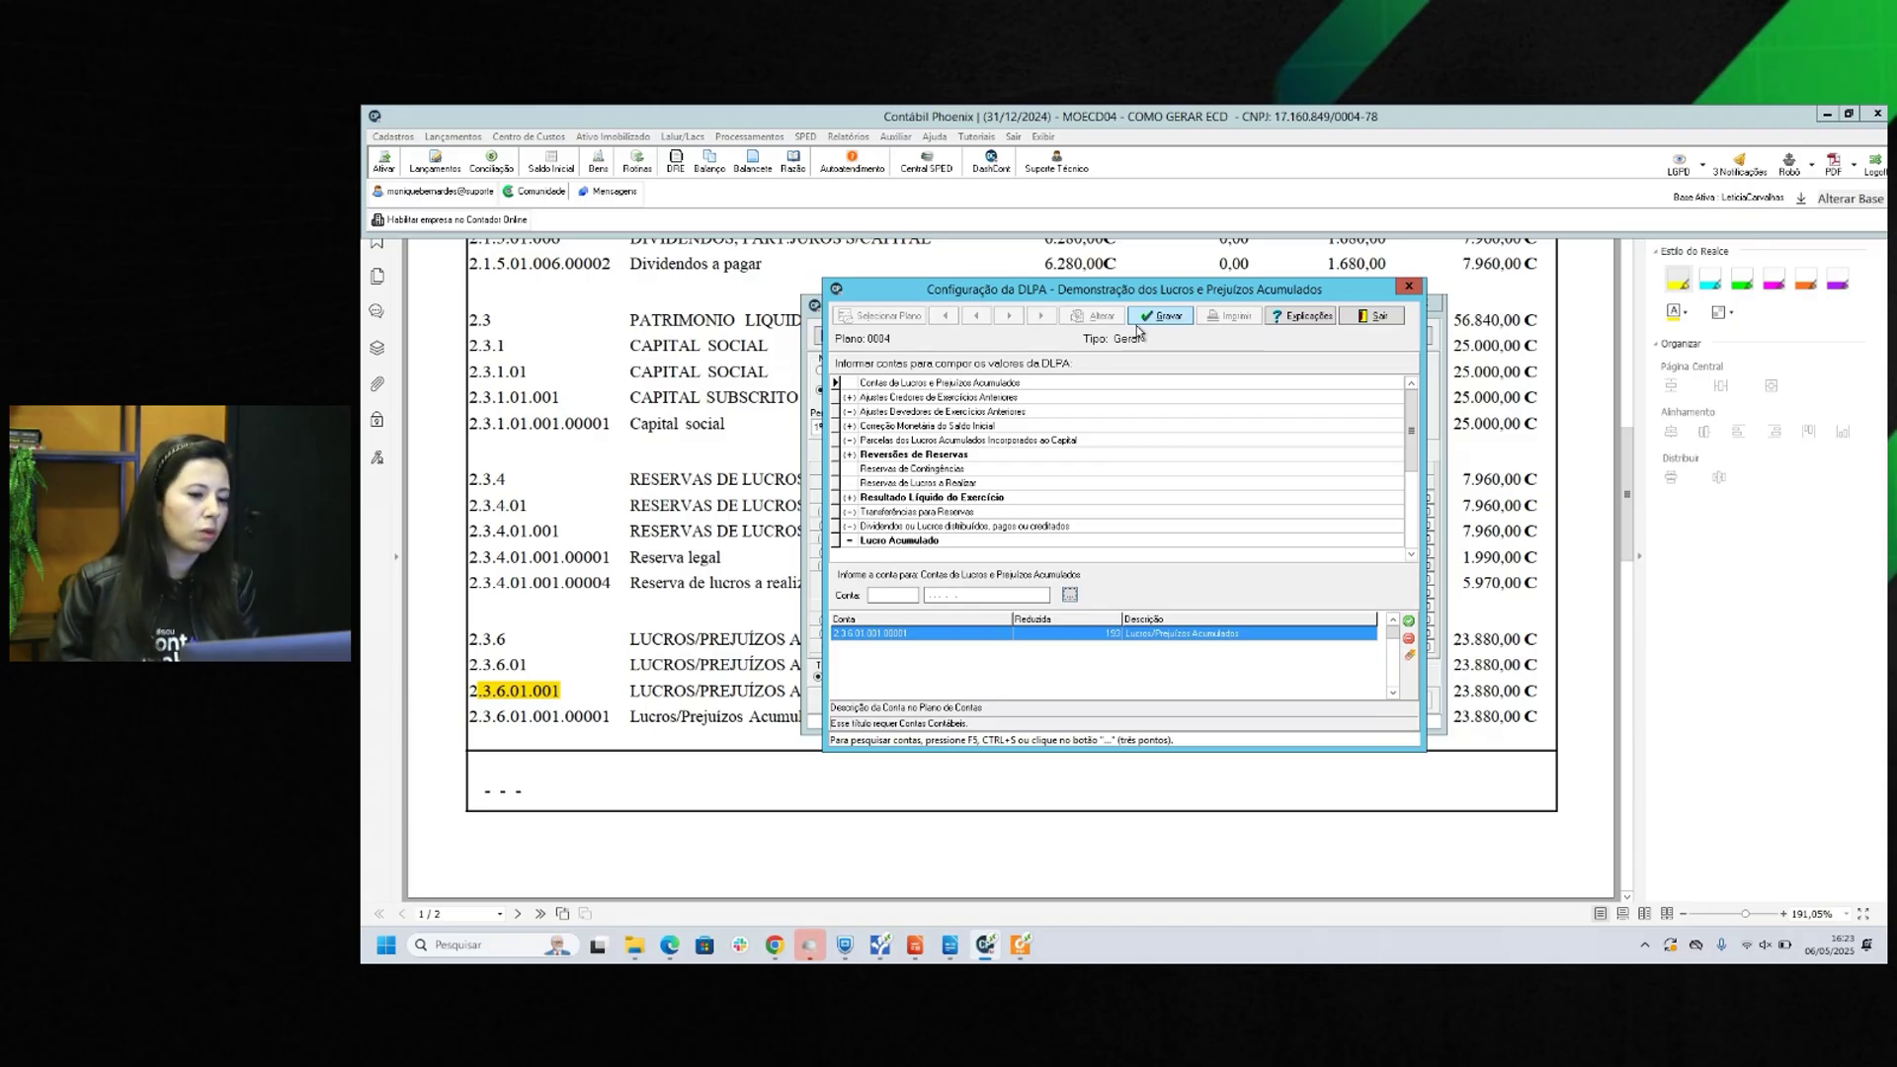
click(1137, 323)
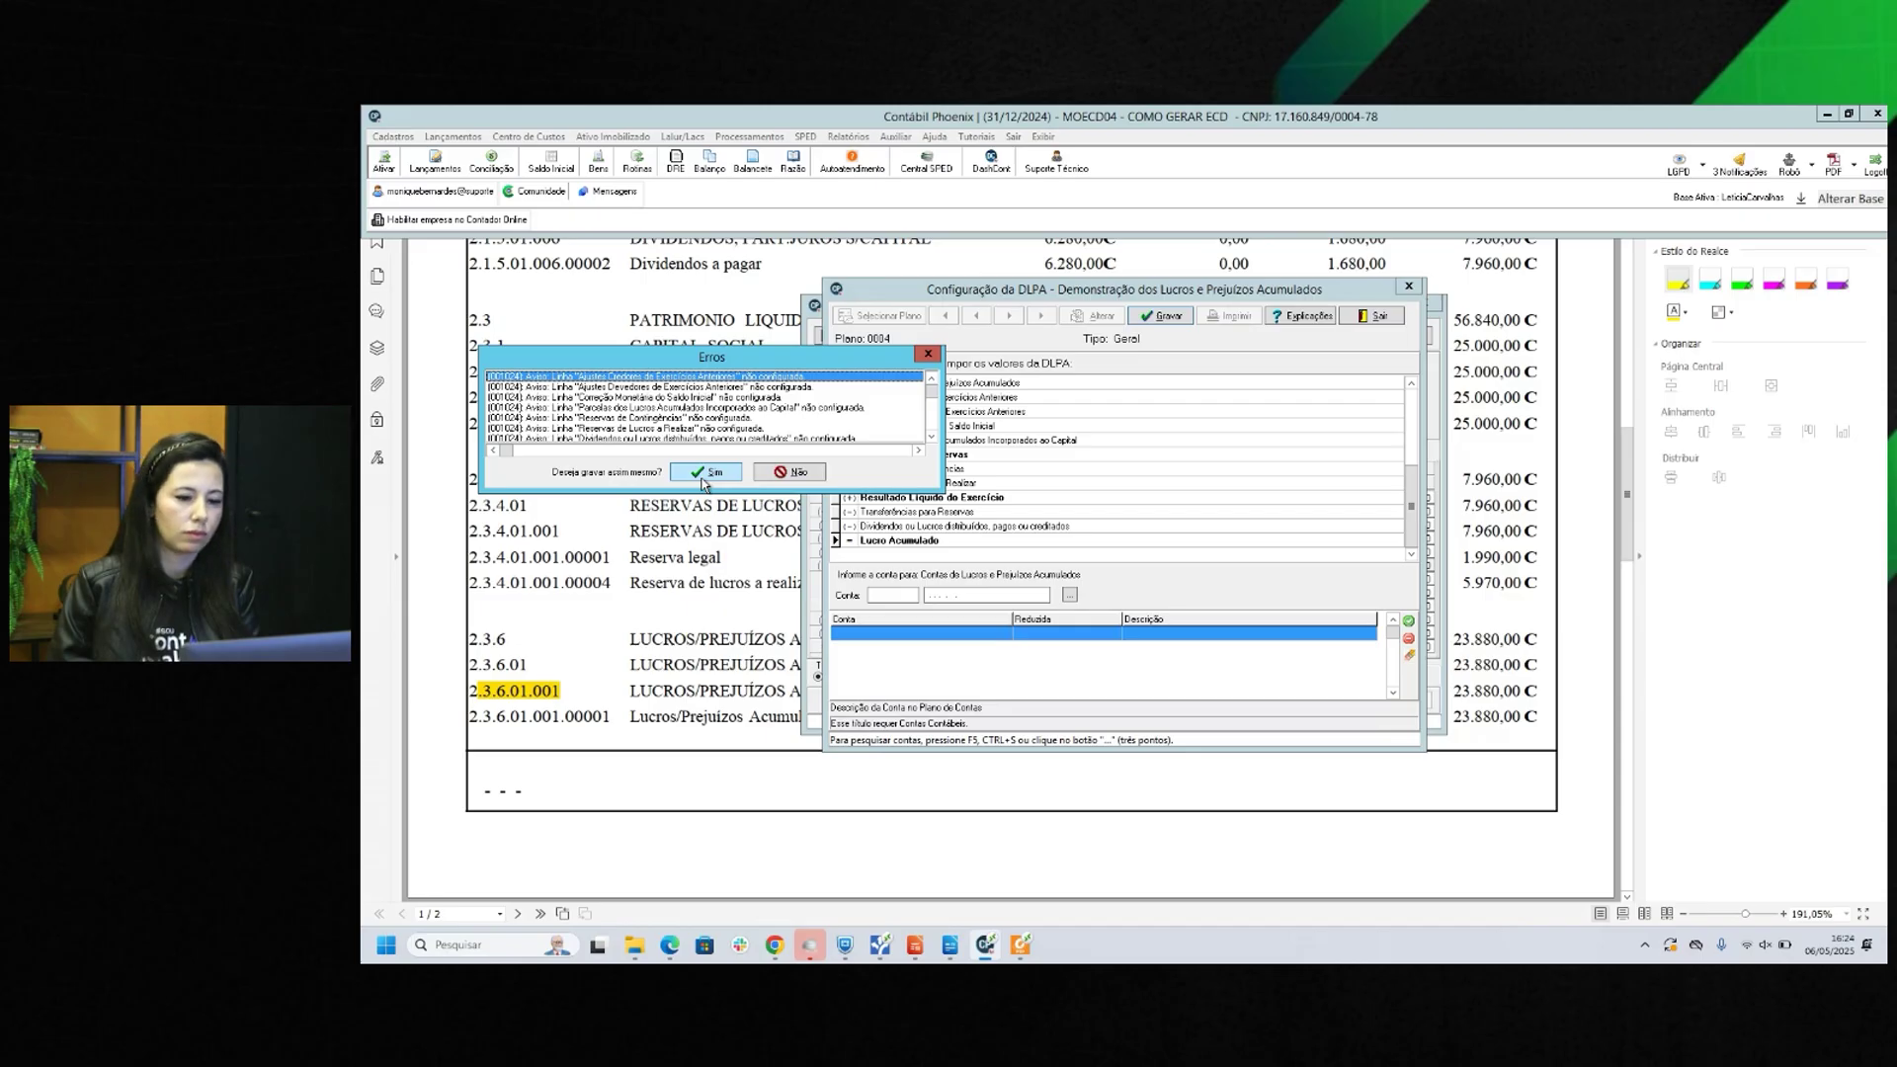
Check the analytic account code of Lucros/Prejuízos Acumulados in the trial balance PDF, and return to Contábil Phoenix to leave the DLPA window.
click(597, 722)
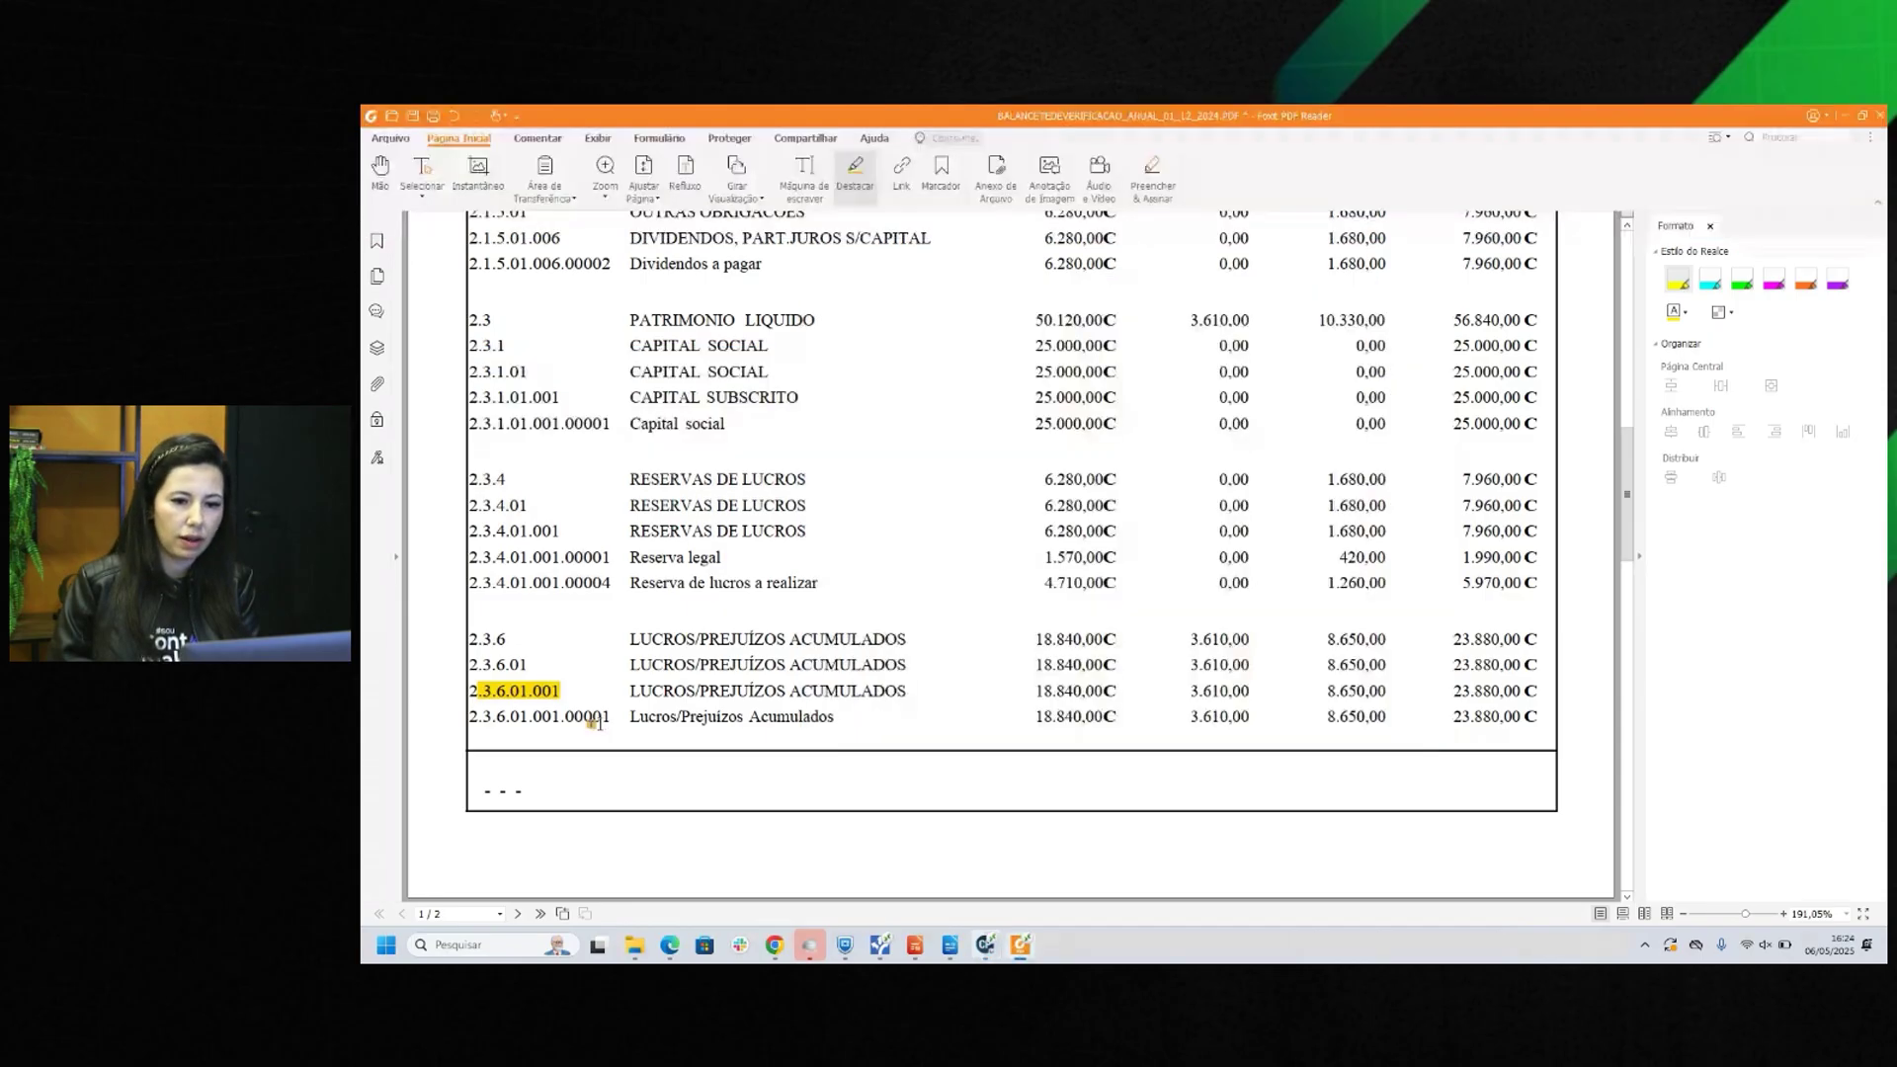
click(986, 945)
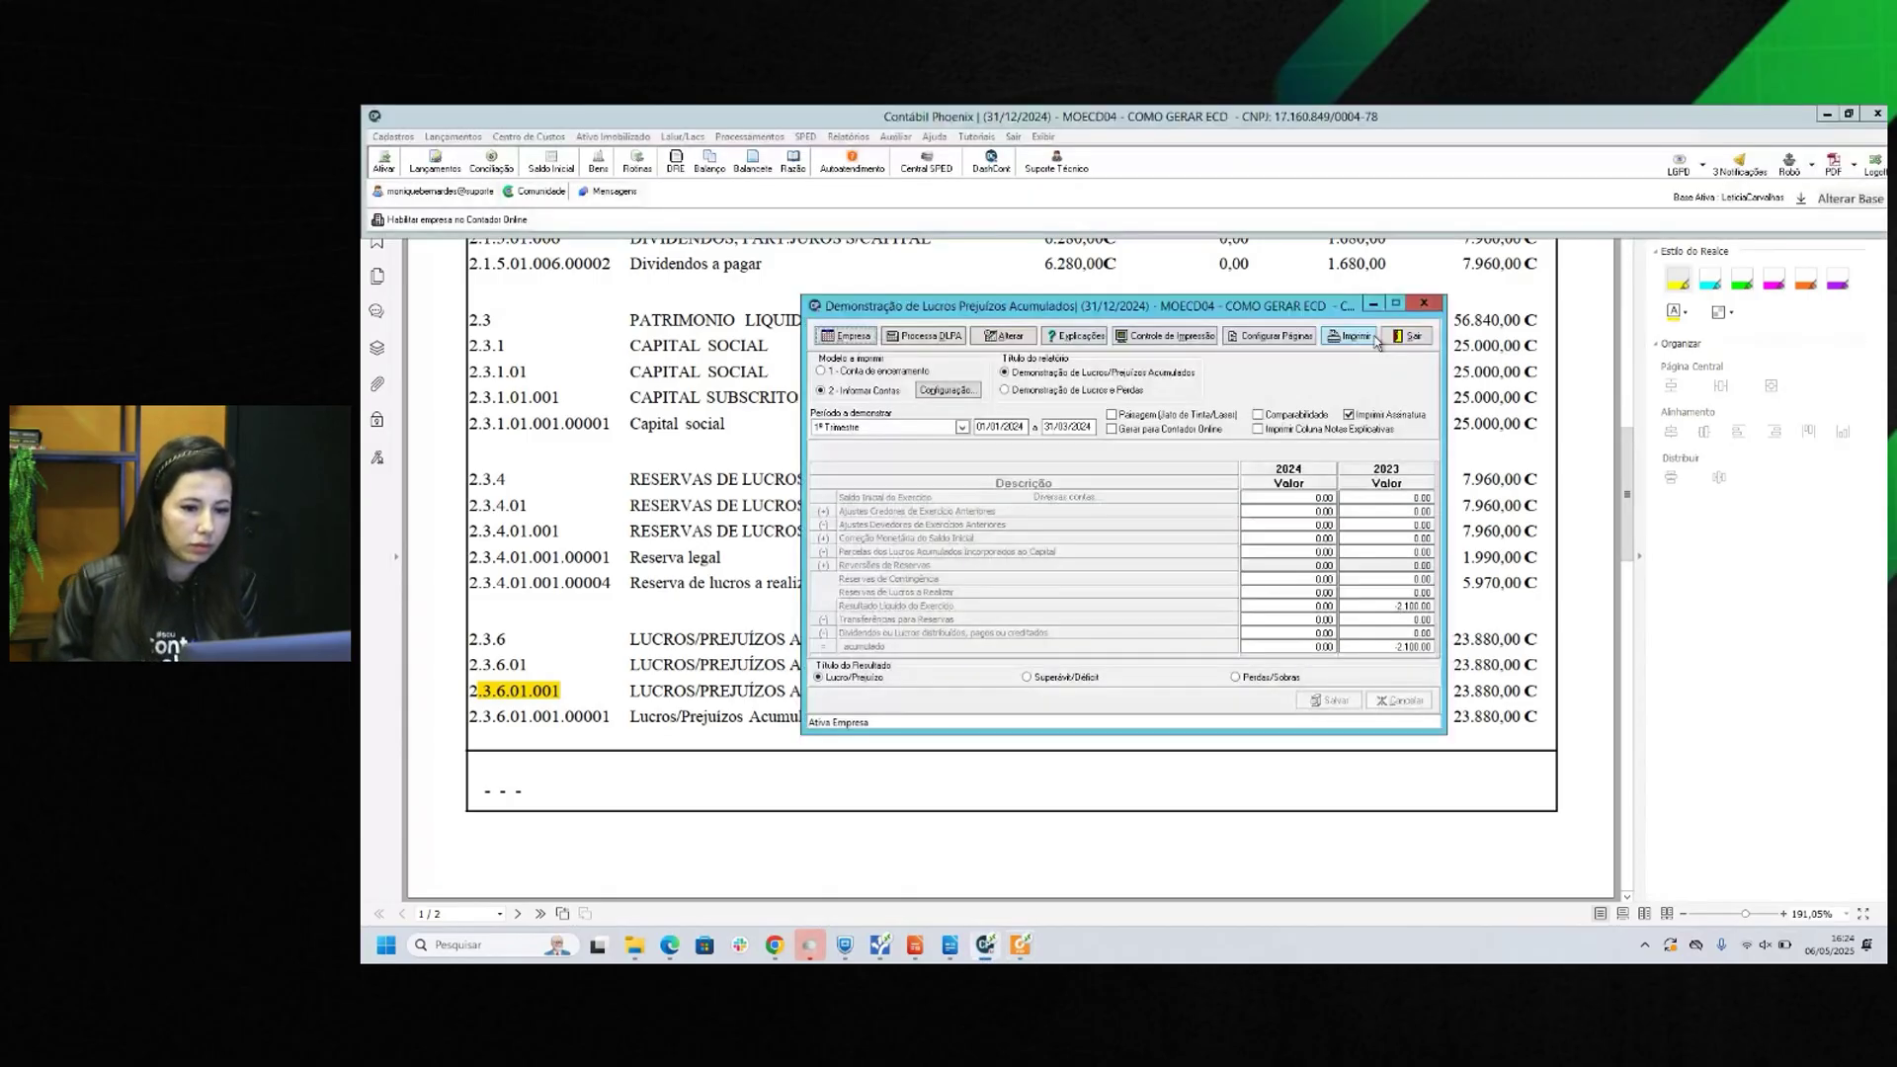
click(1377, 341)
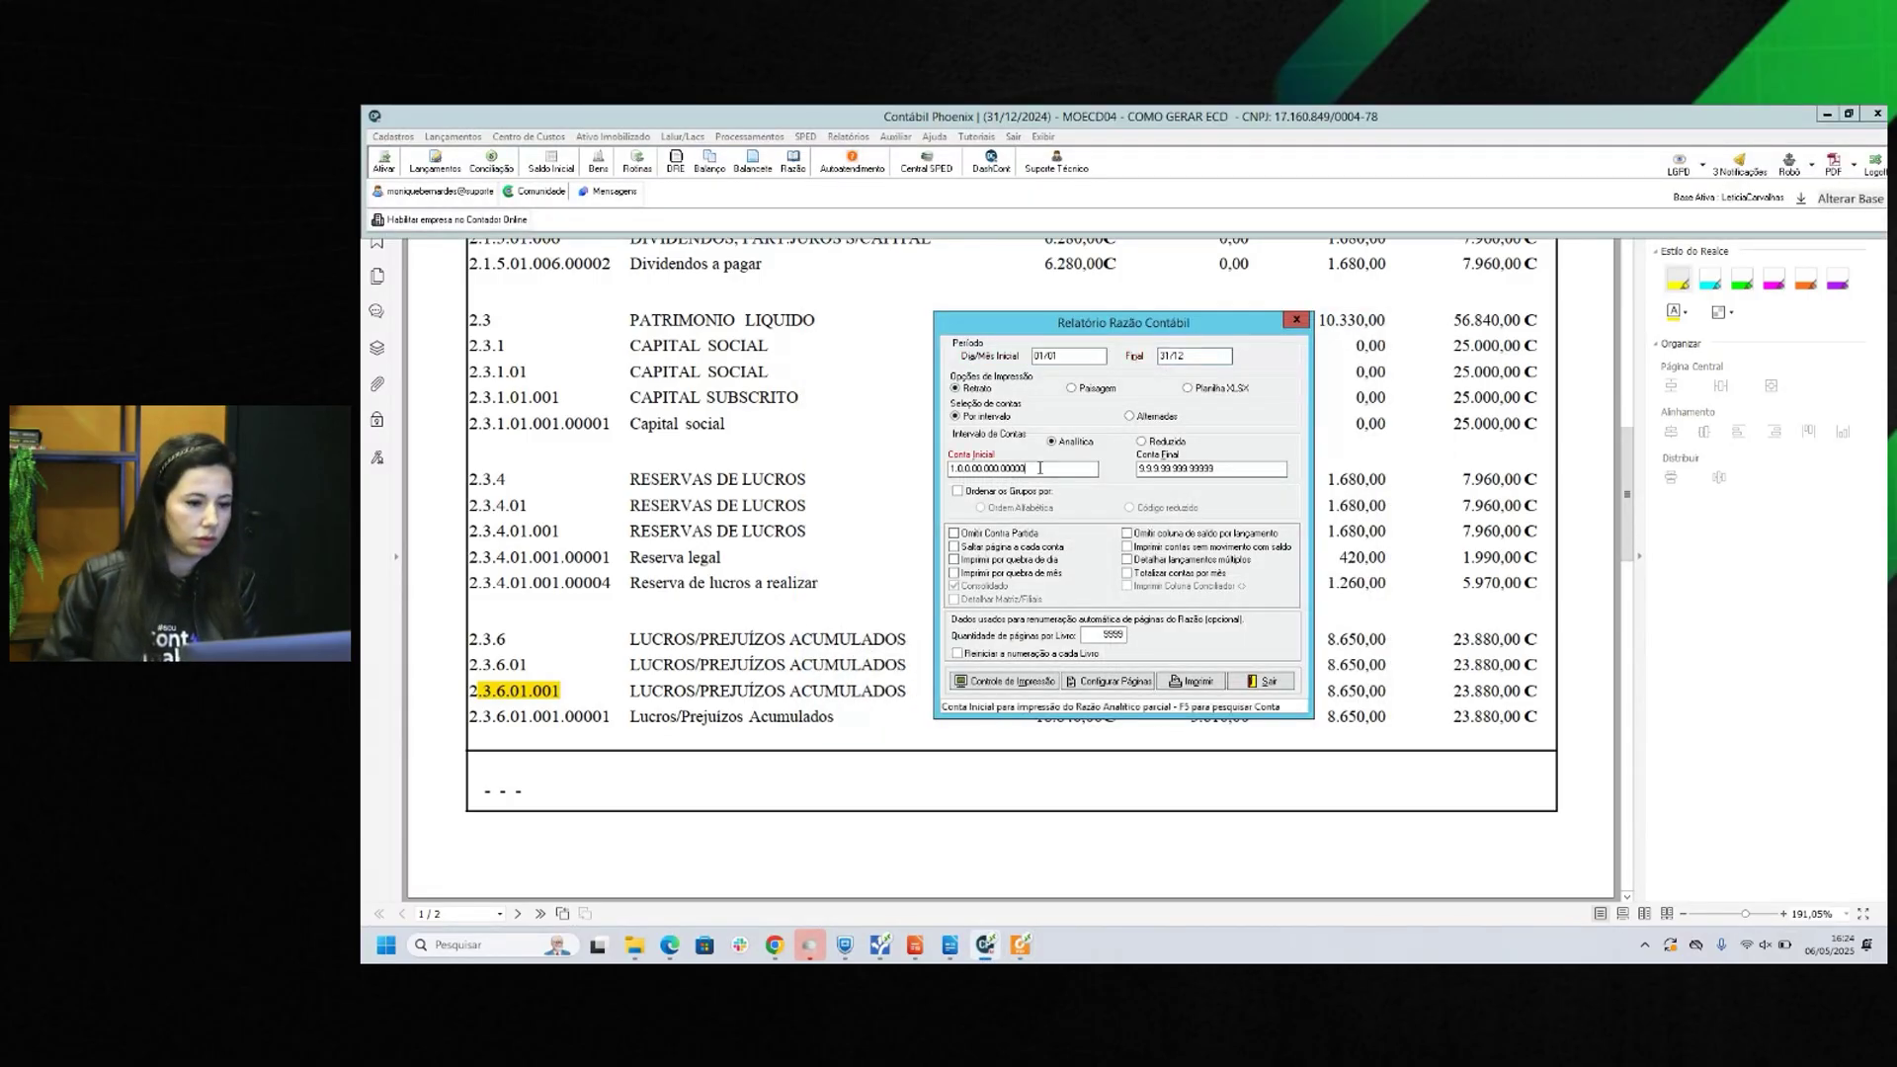
Generate the Razão Contábil for account 2.3.6.01.001.00001 only, covering 01/01 to 31/12.
drag(1040, 469, 899, 470)
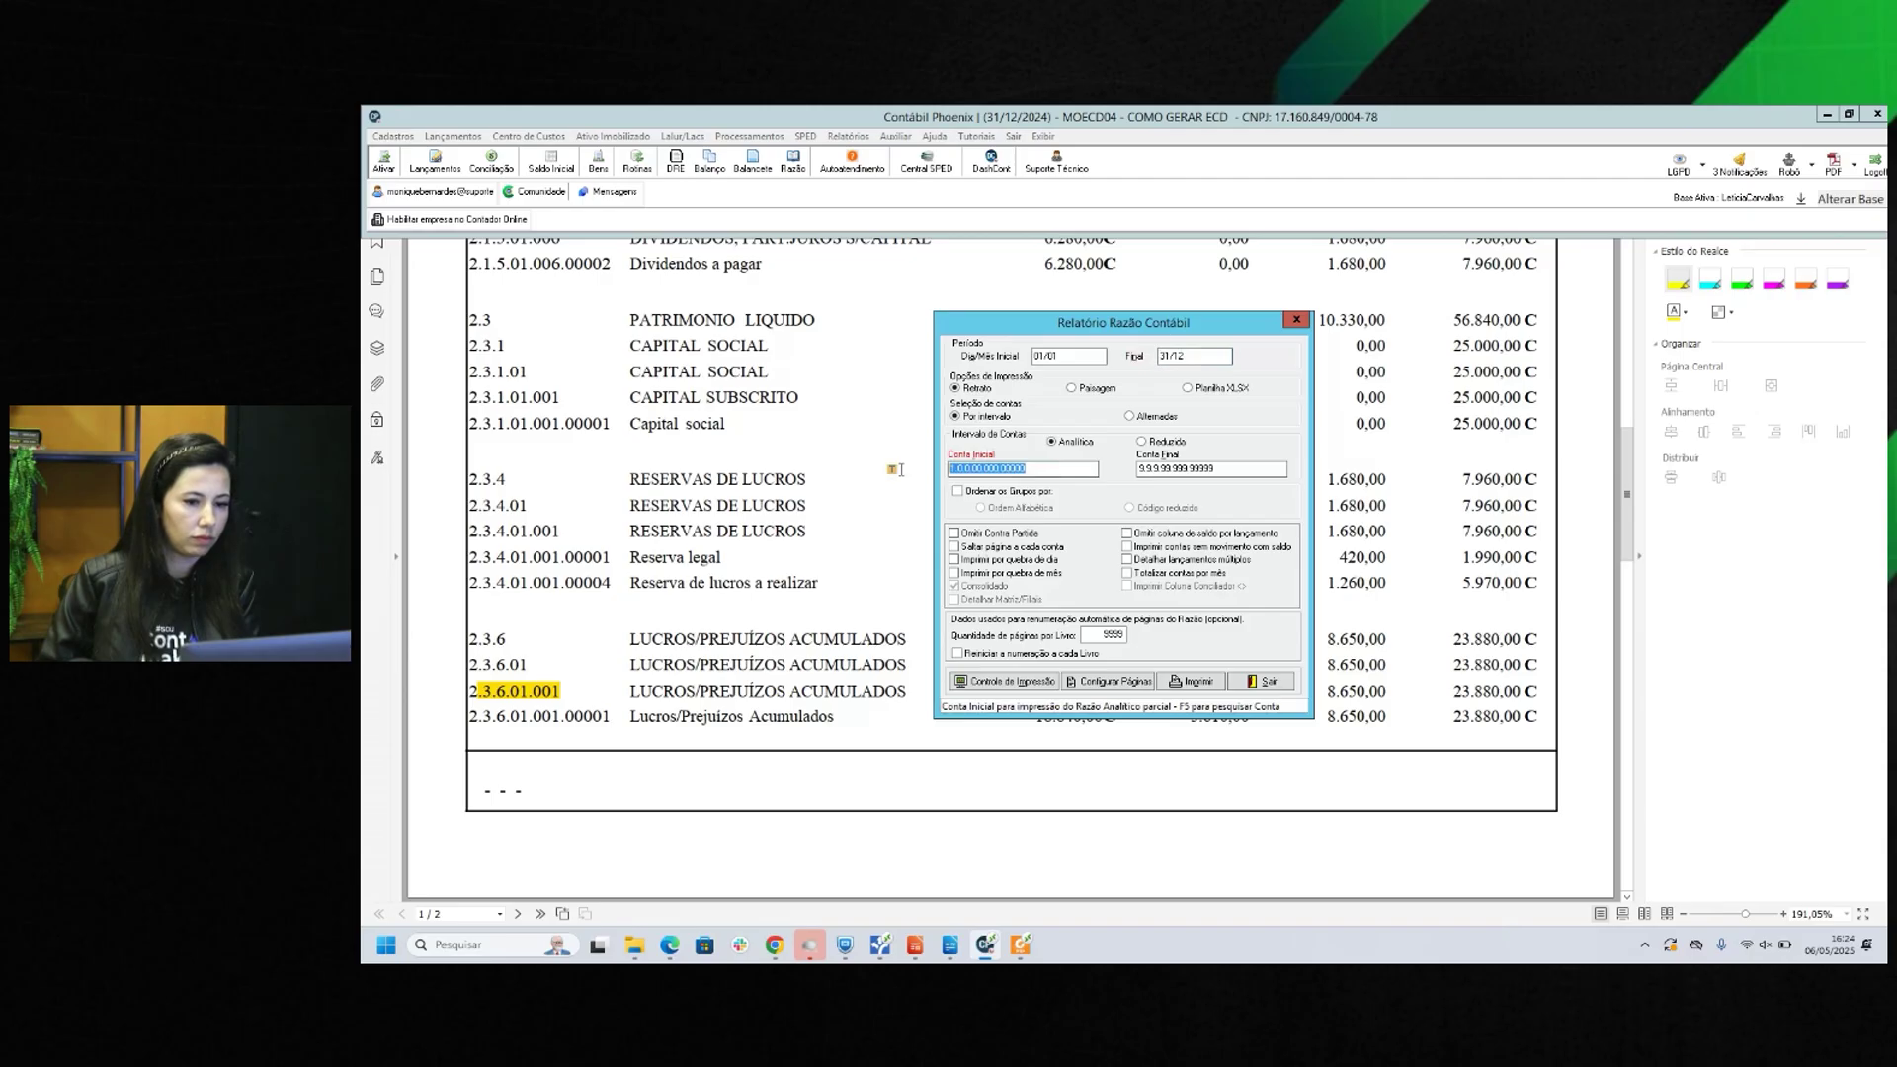
text(2.3.)
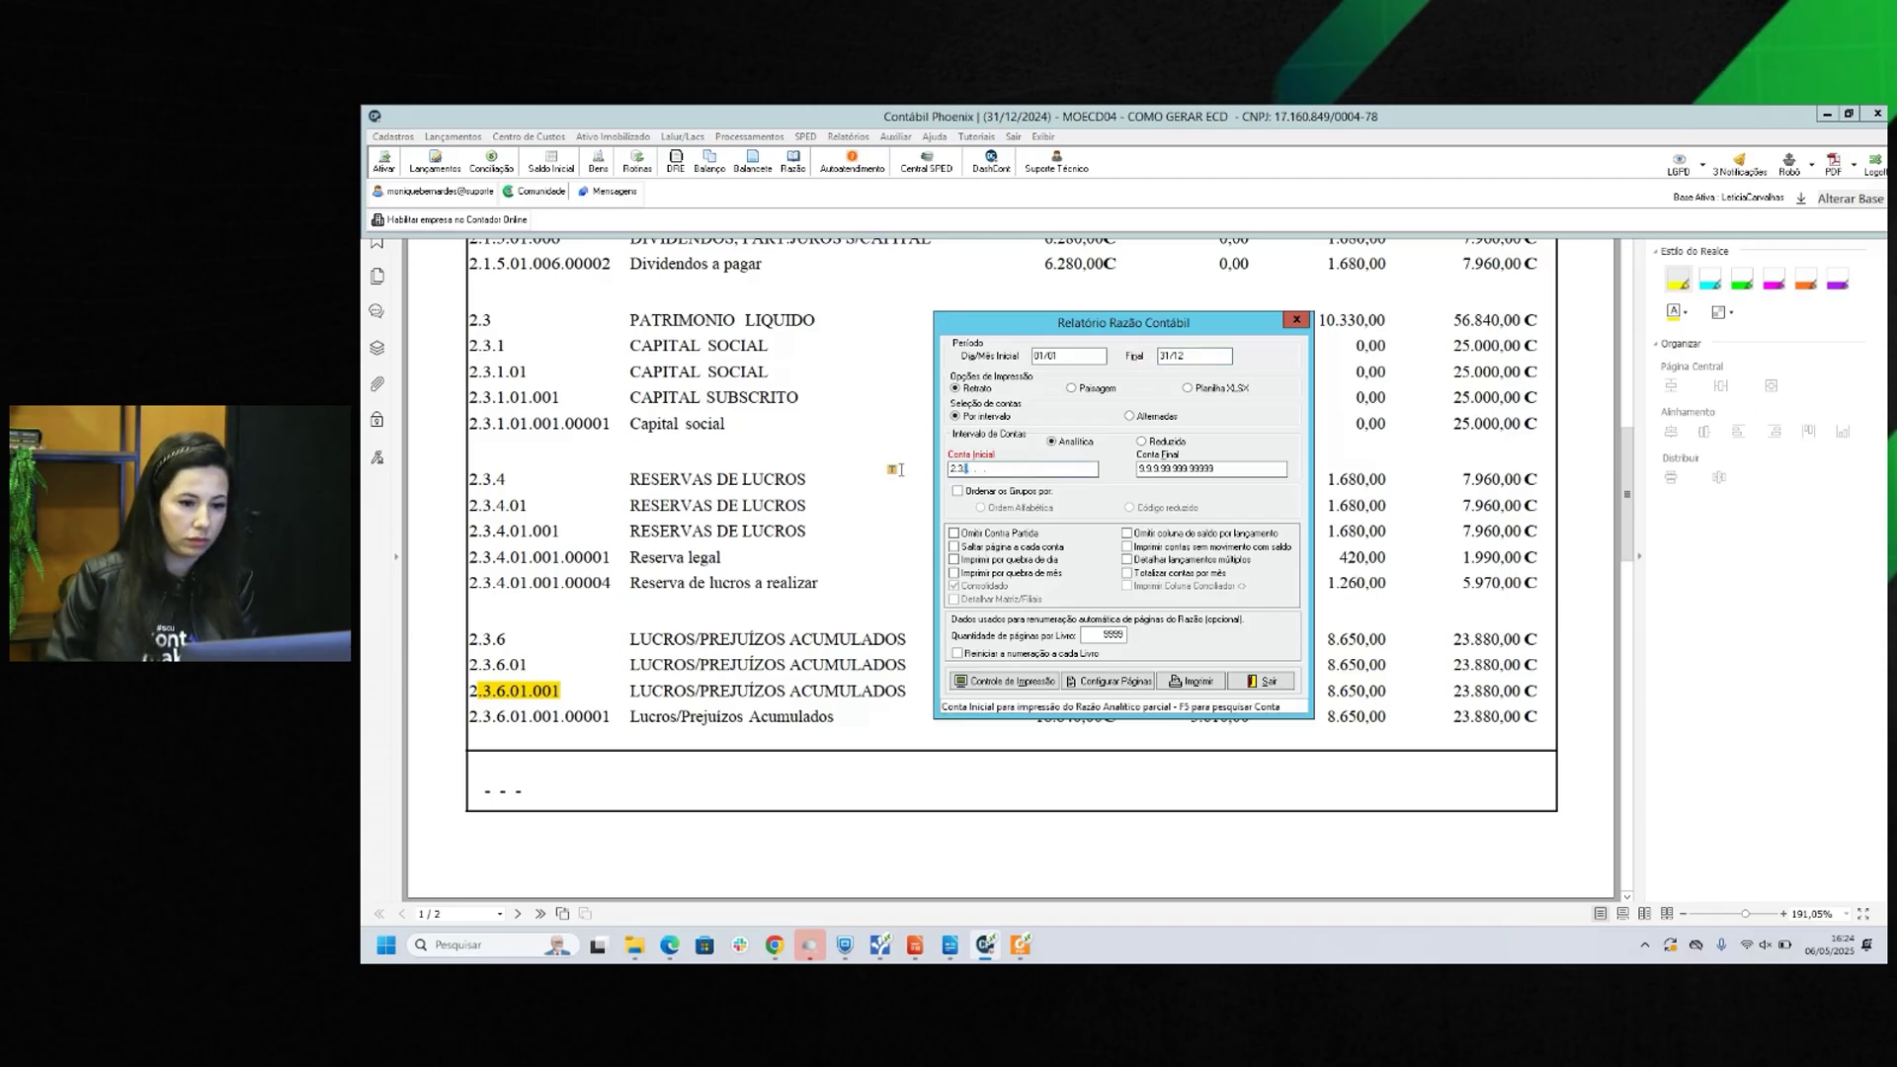
text(6.01.00)
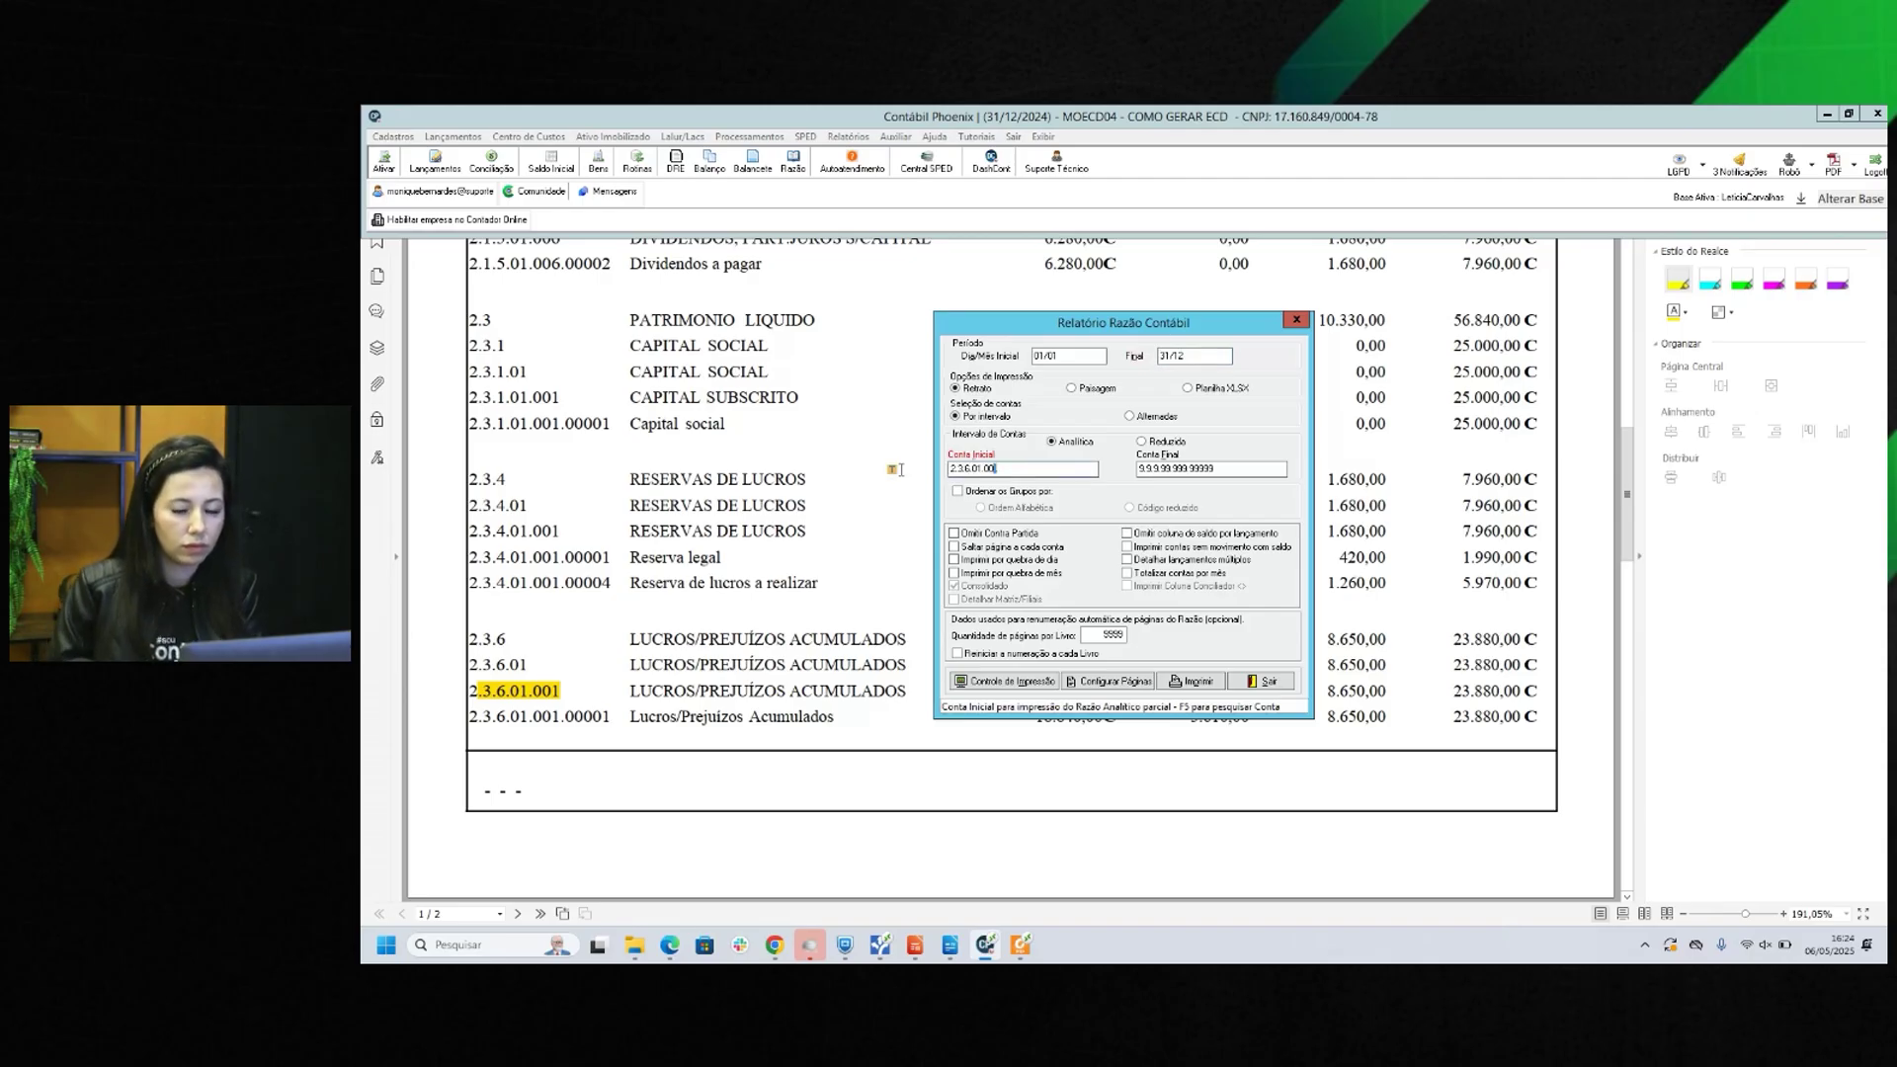
text(1.00001)
key(Tab)
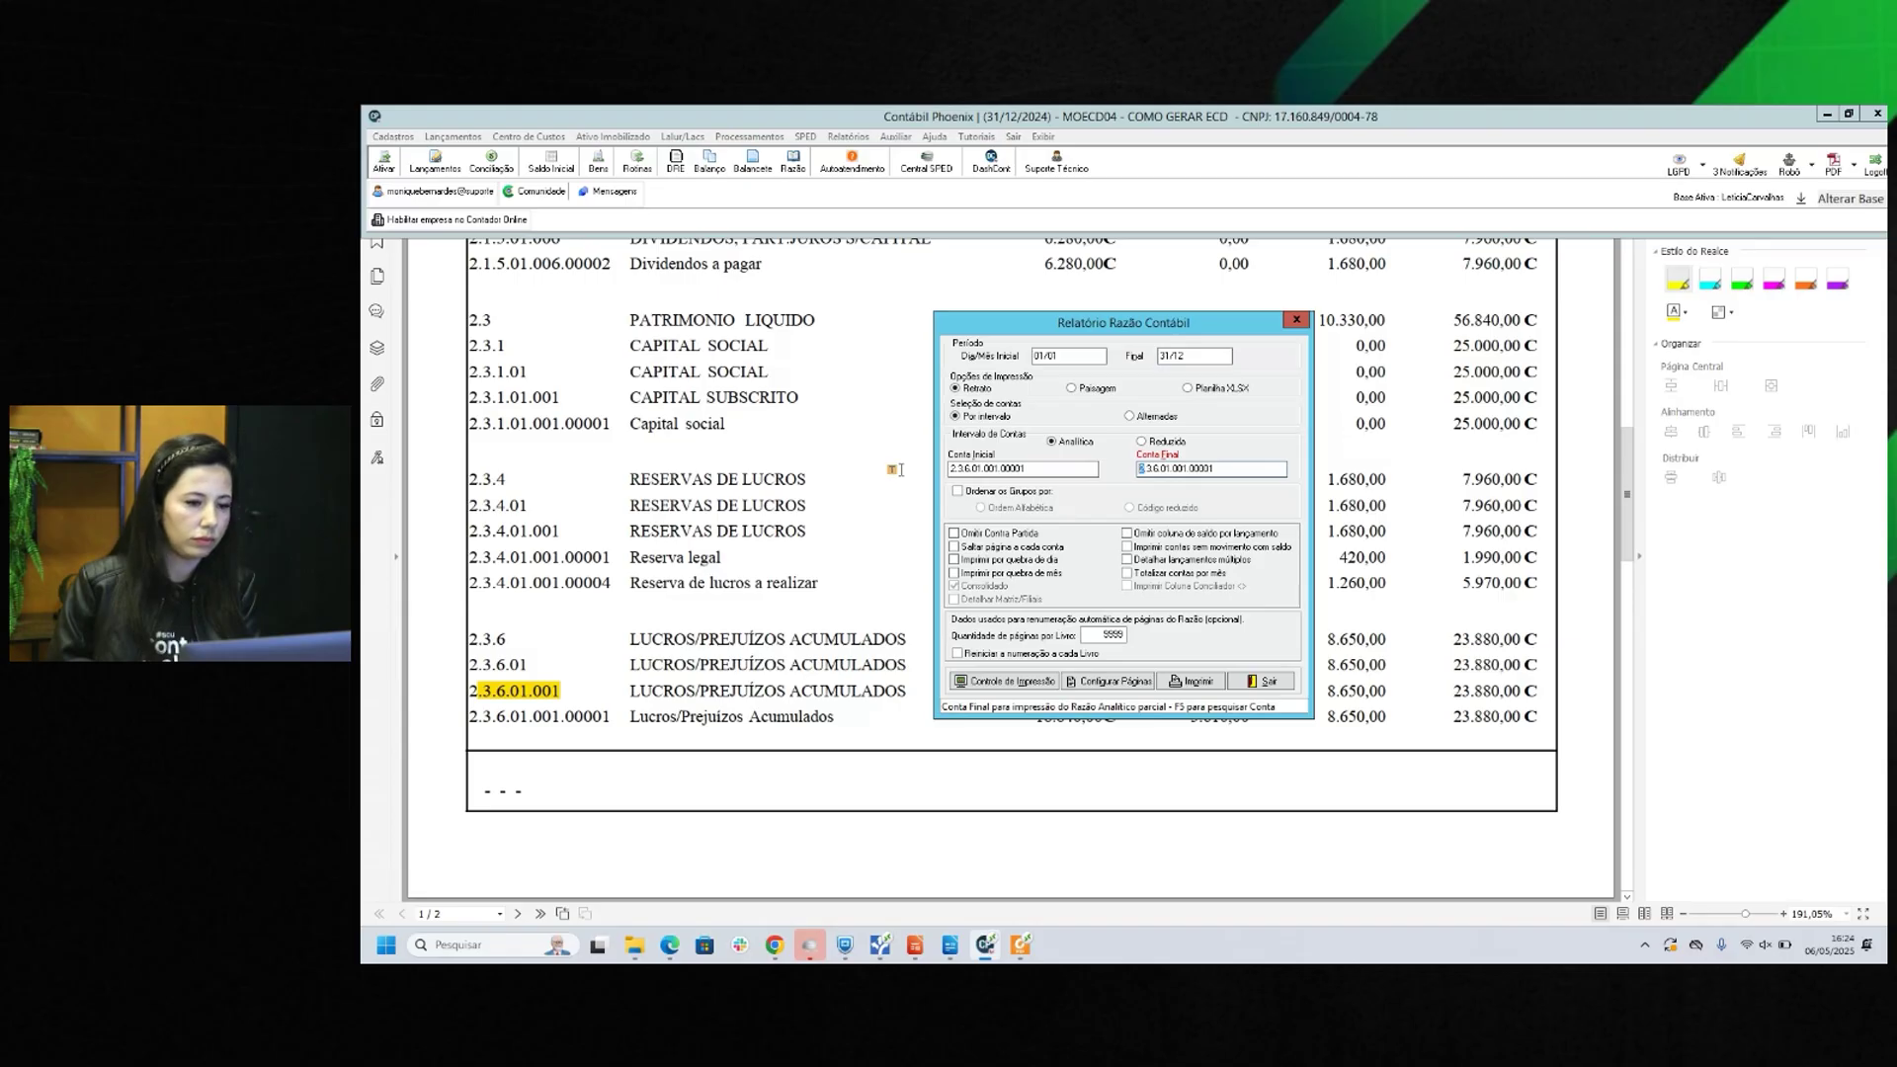
click(1192, 684)
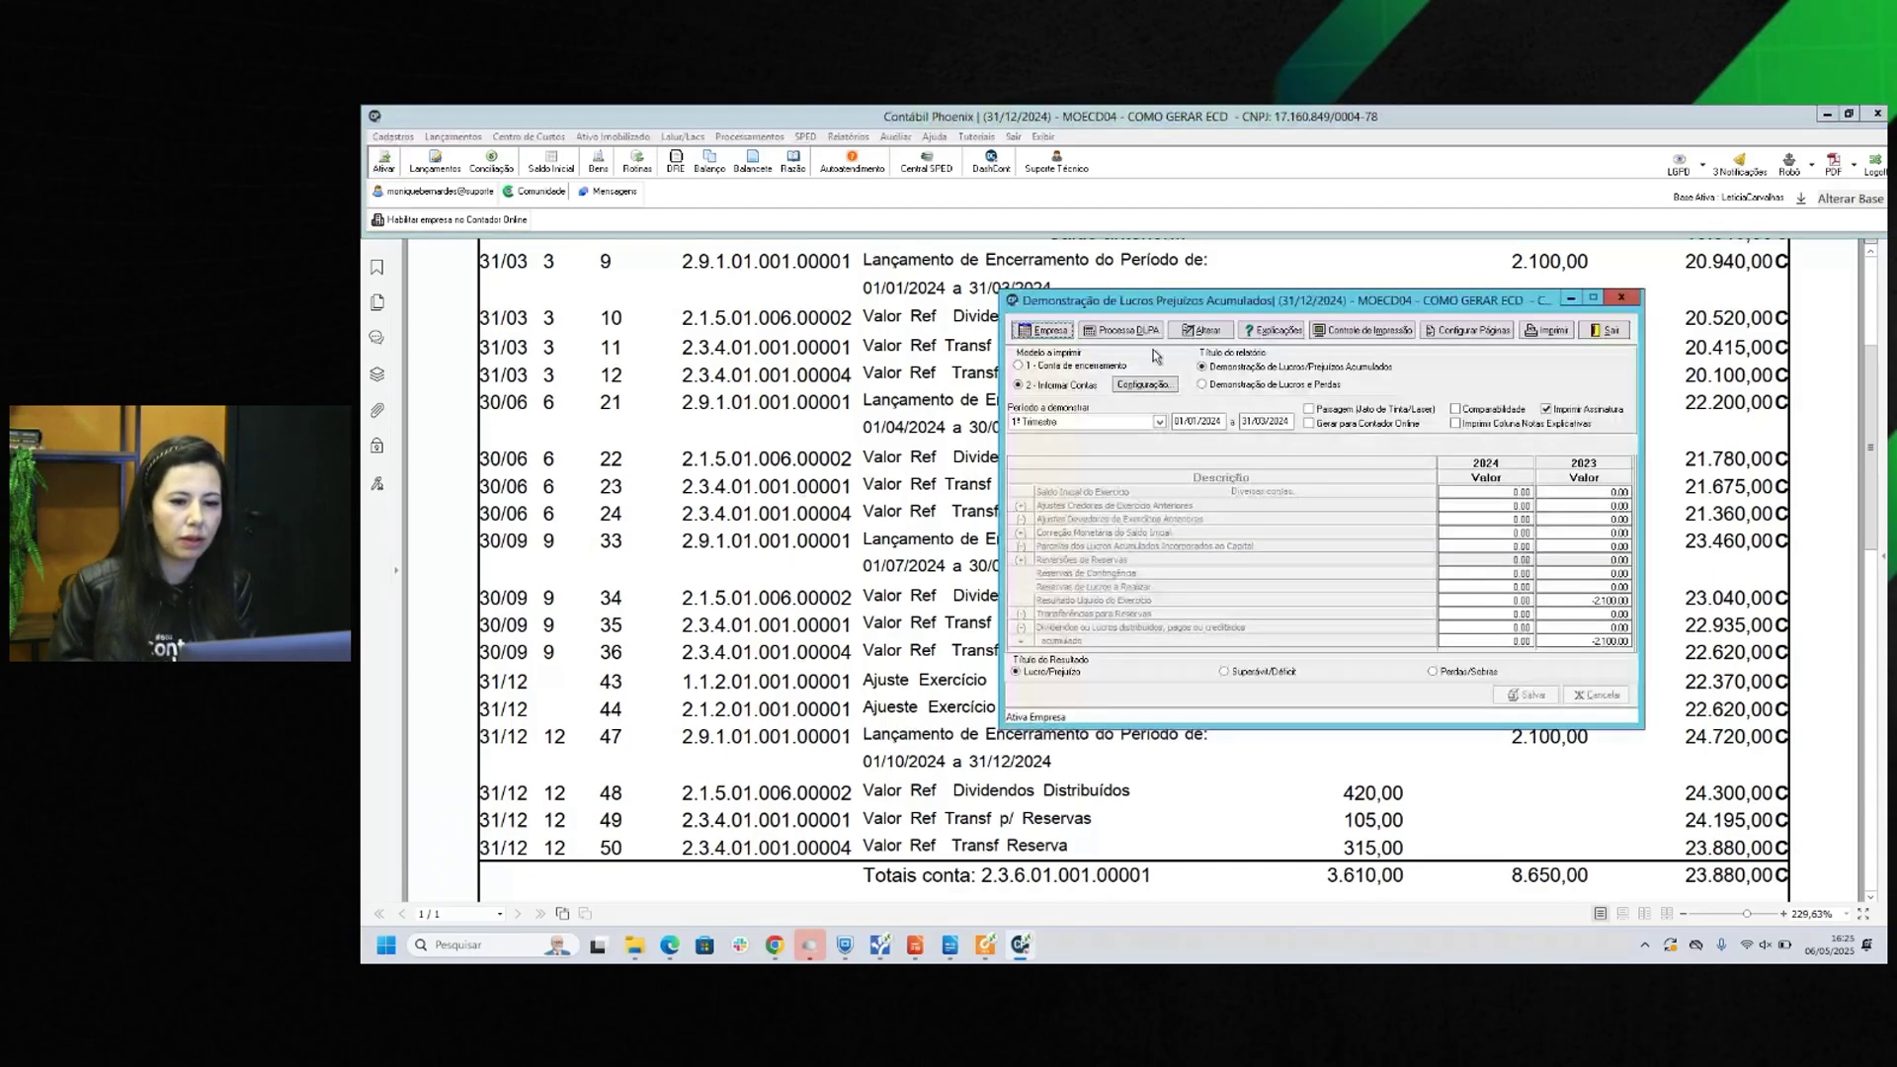
Reopen the DLPA account configuration and assign account 2.1.5.01.006.00002 to Dividendos ou Lucros distribuídos, pagos ou creditados.
click(1156, 385)
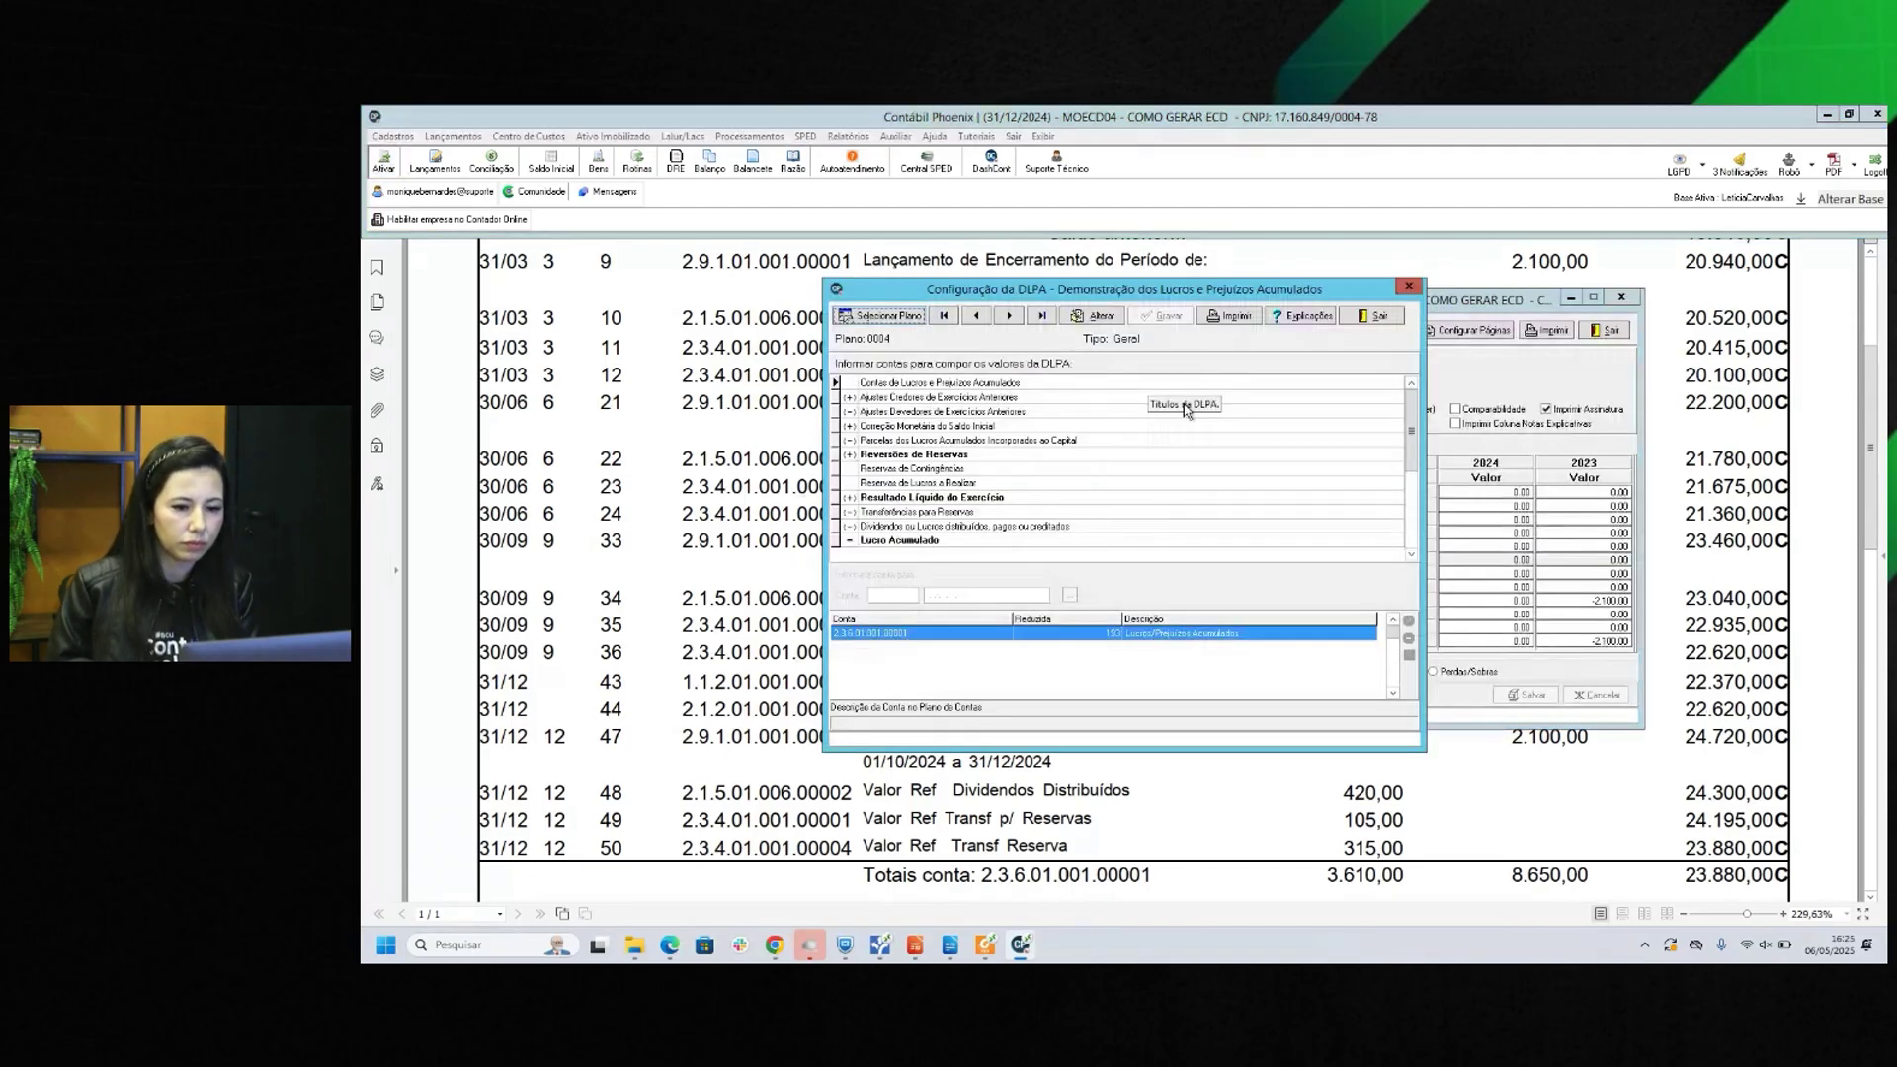
drag(932, 296, 1074, 330)
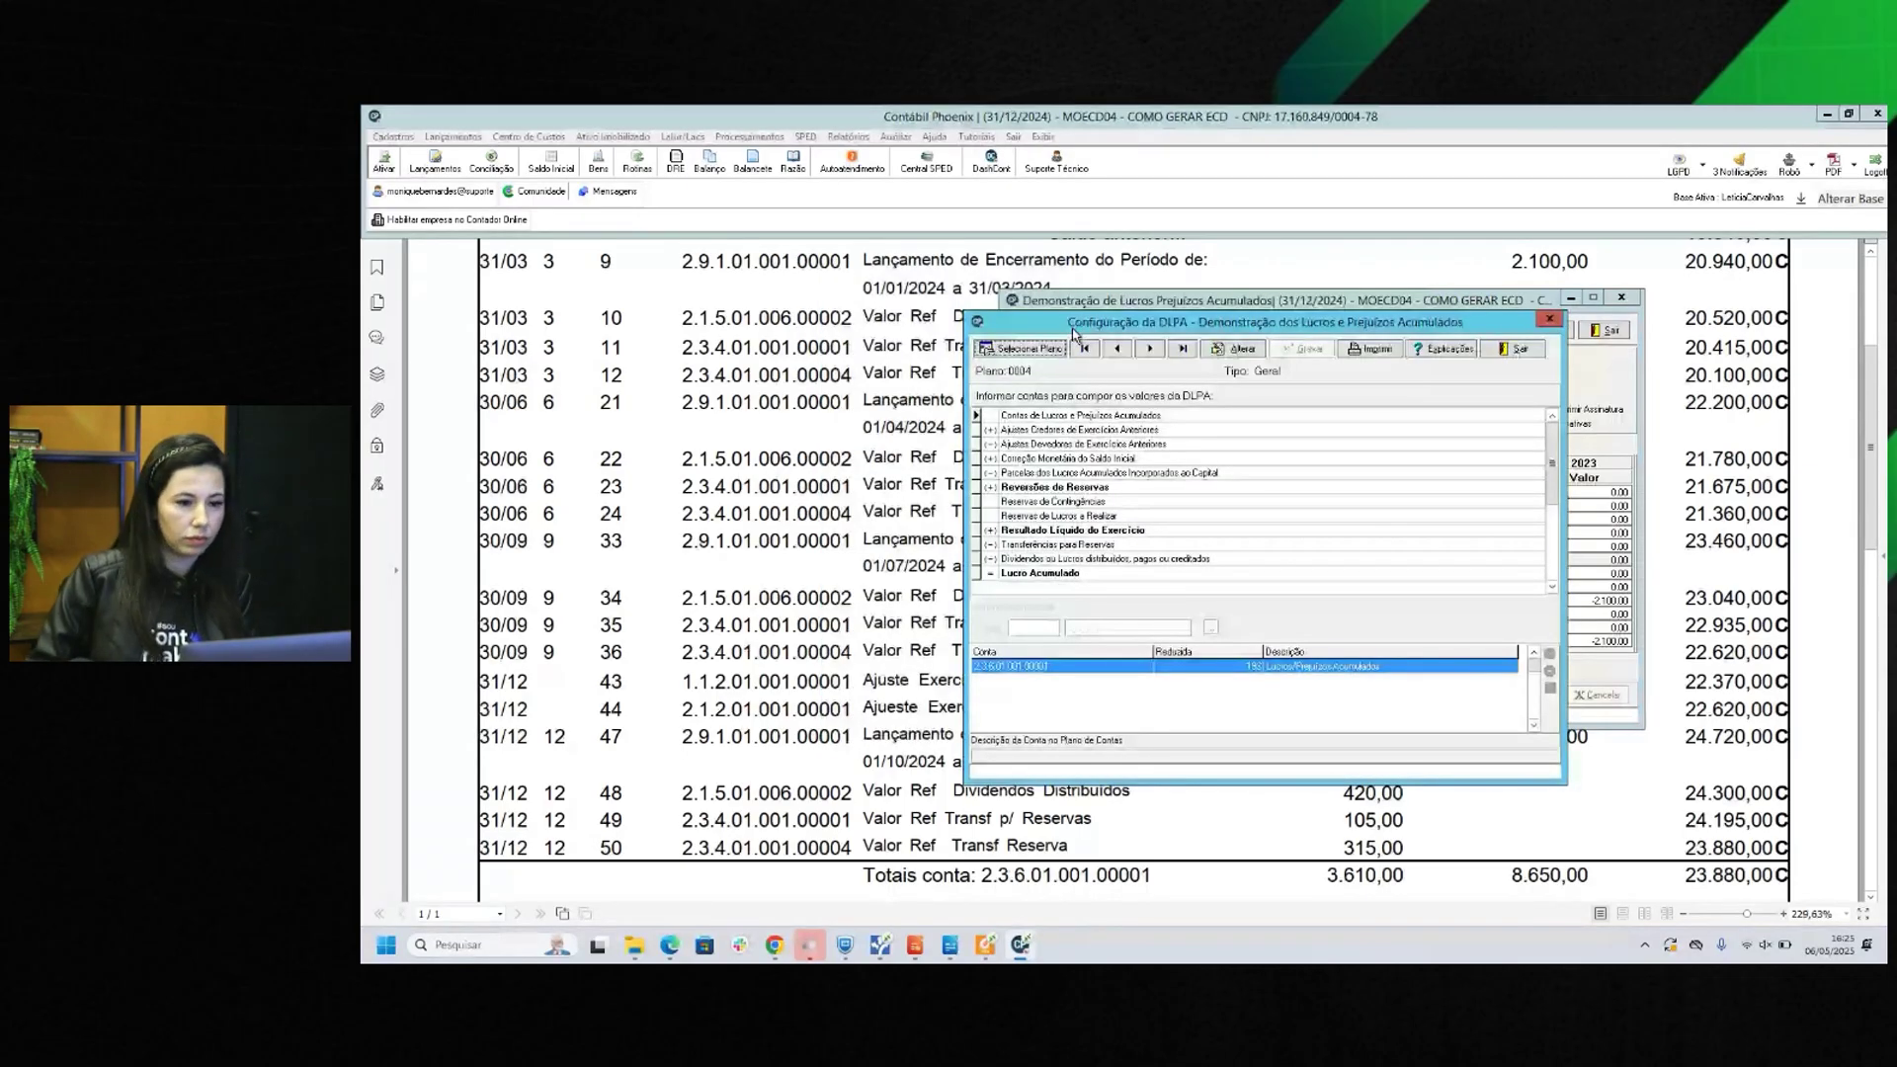
click(1069, 560)
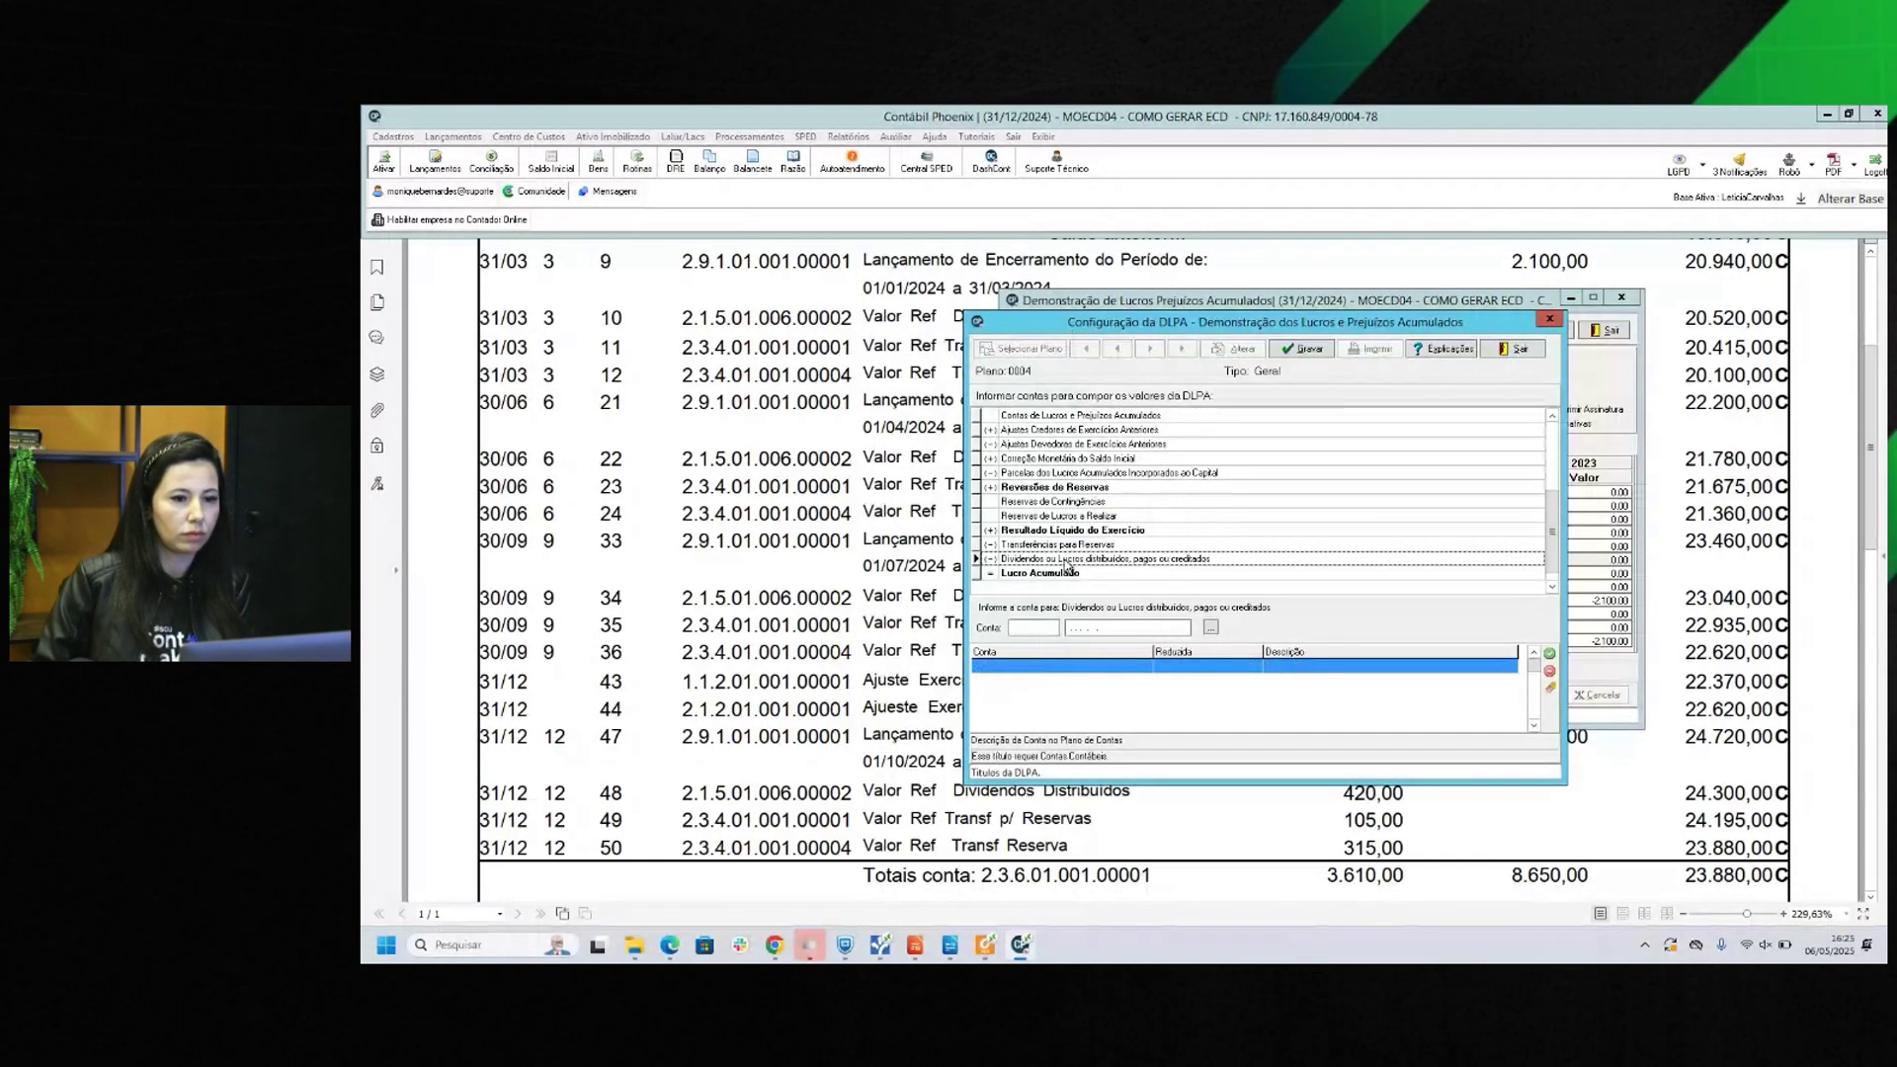
click(1105, 626)
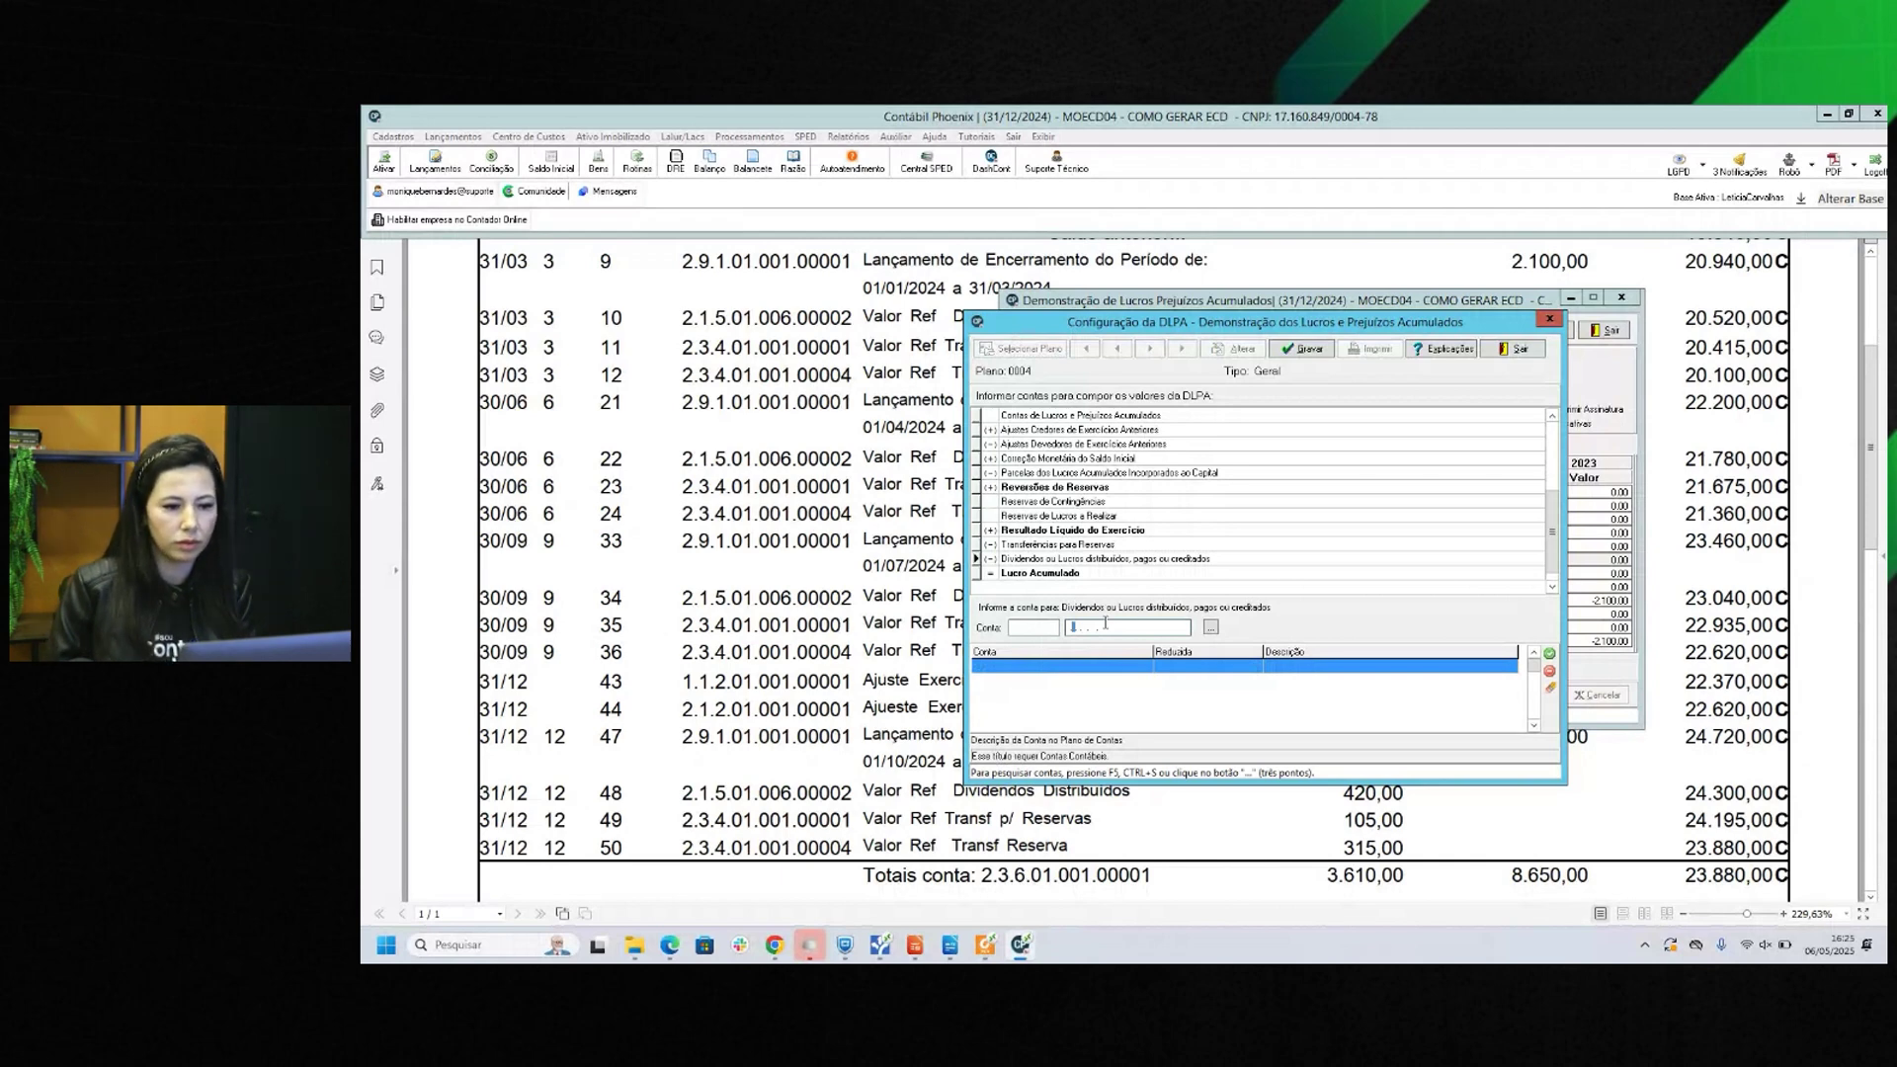
text(2.1.5.01.006)
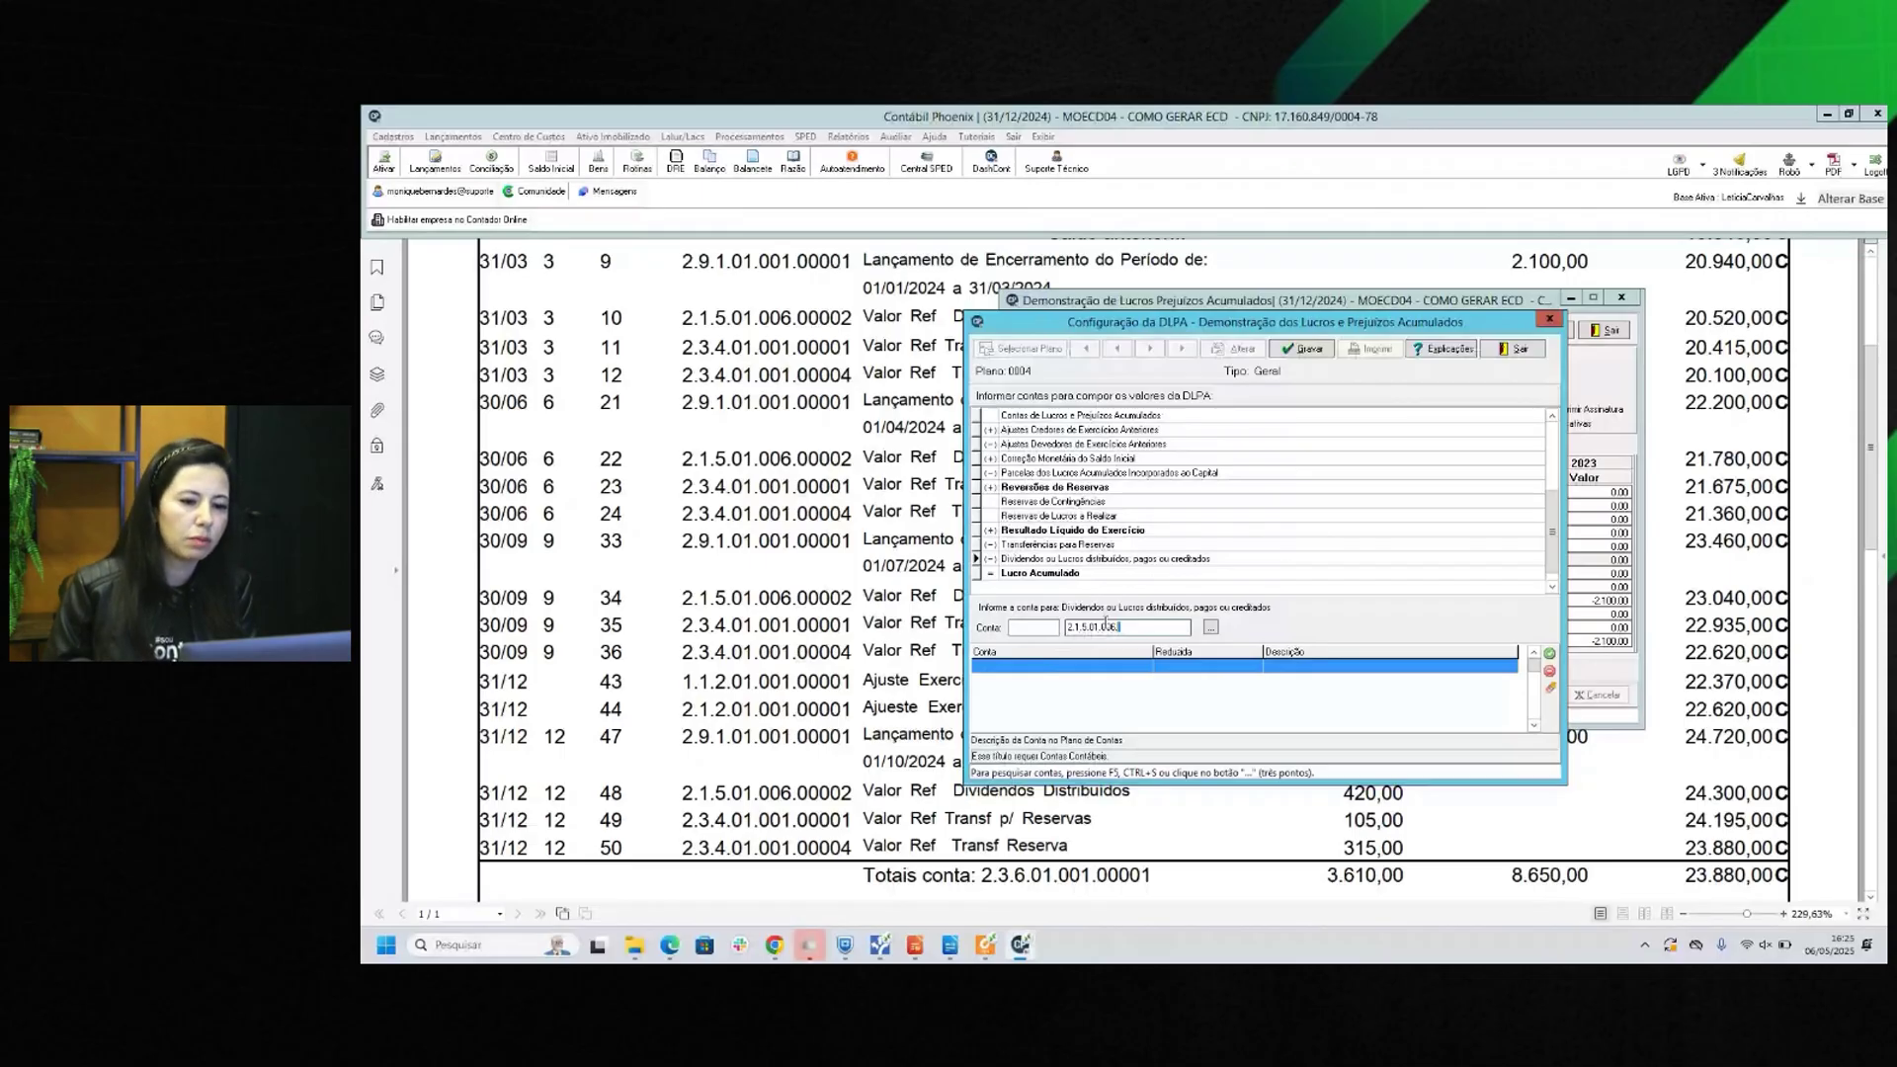
text(.00002)
key(Return)
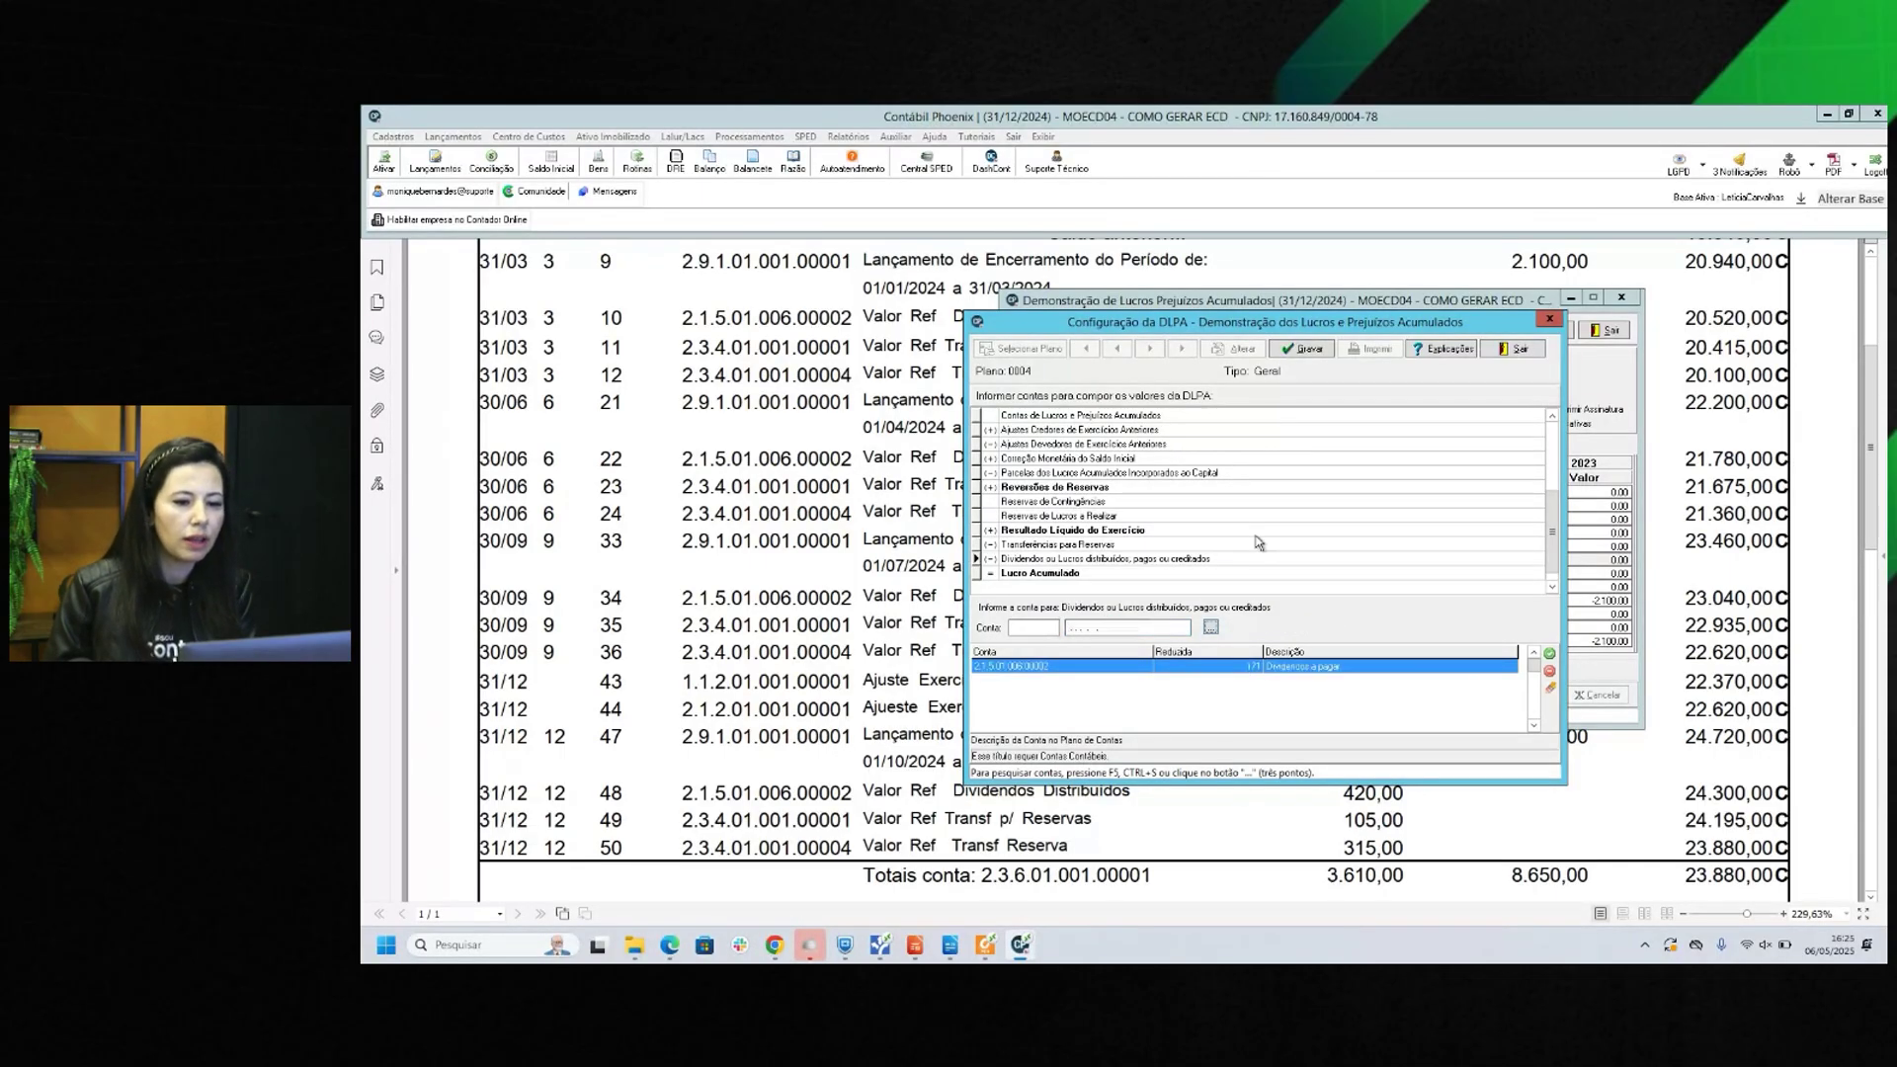
Look up the Reserva legal account 2.3.4.01.001.00001 with "legal", add it to Transferências para Reservas, and exit the DLPA configuration.
click(1087, 545)
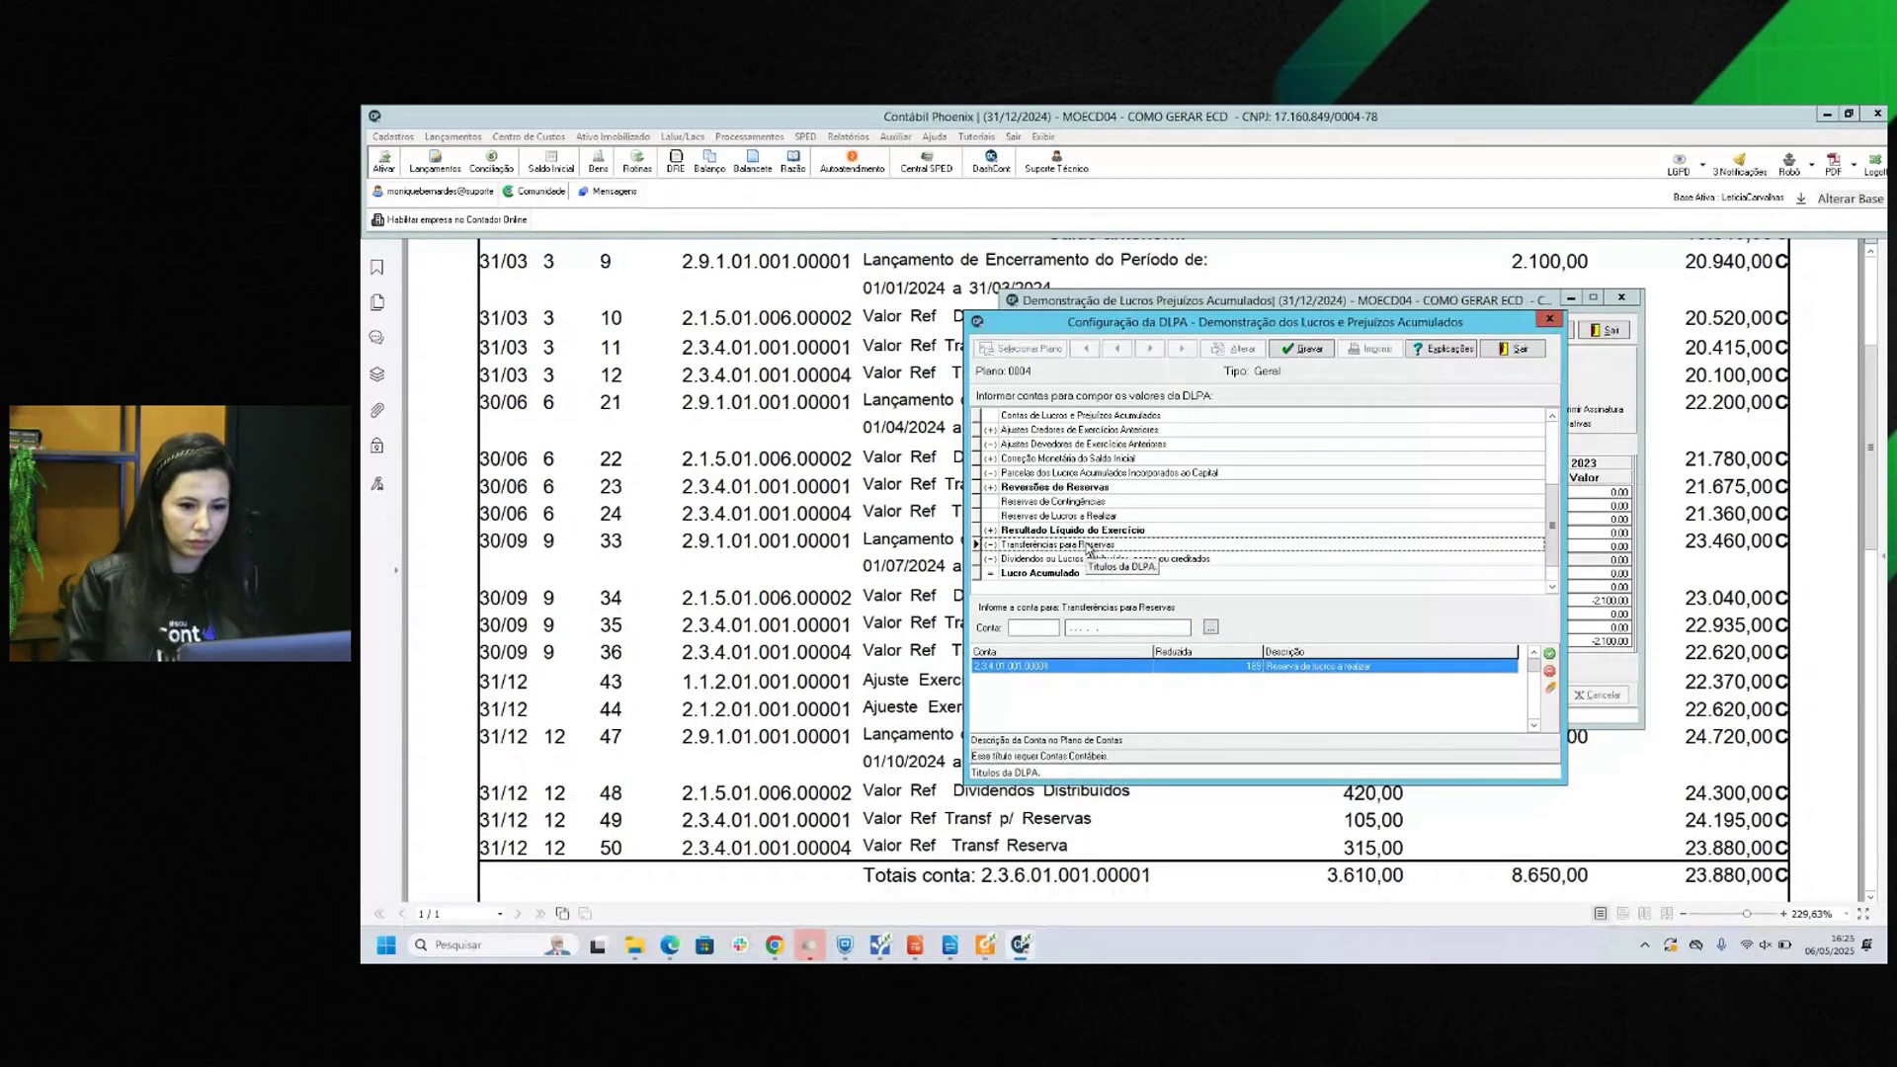
click(1126, 628)
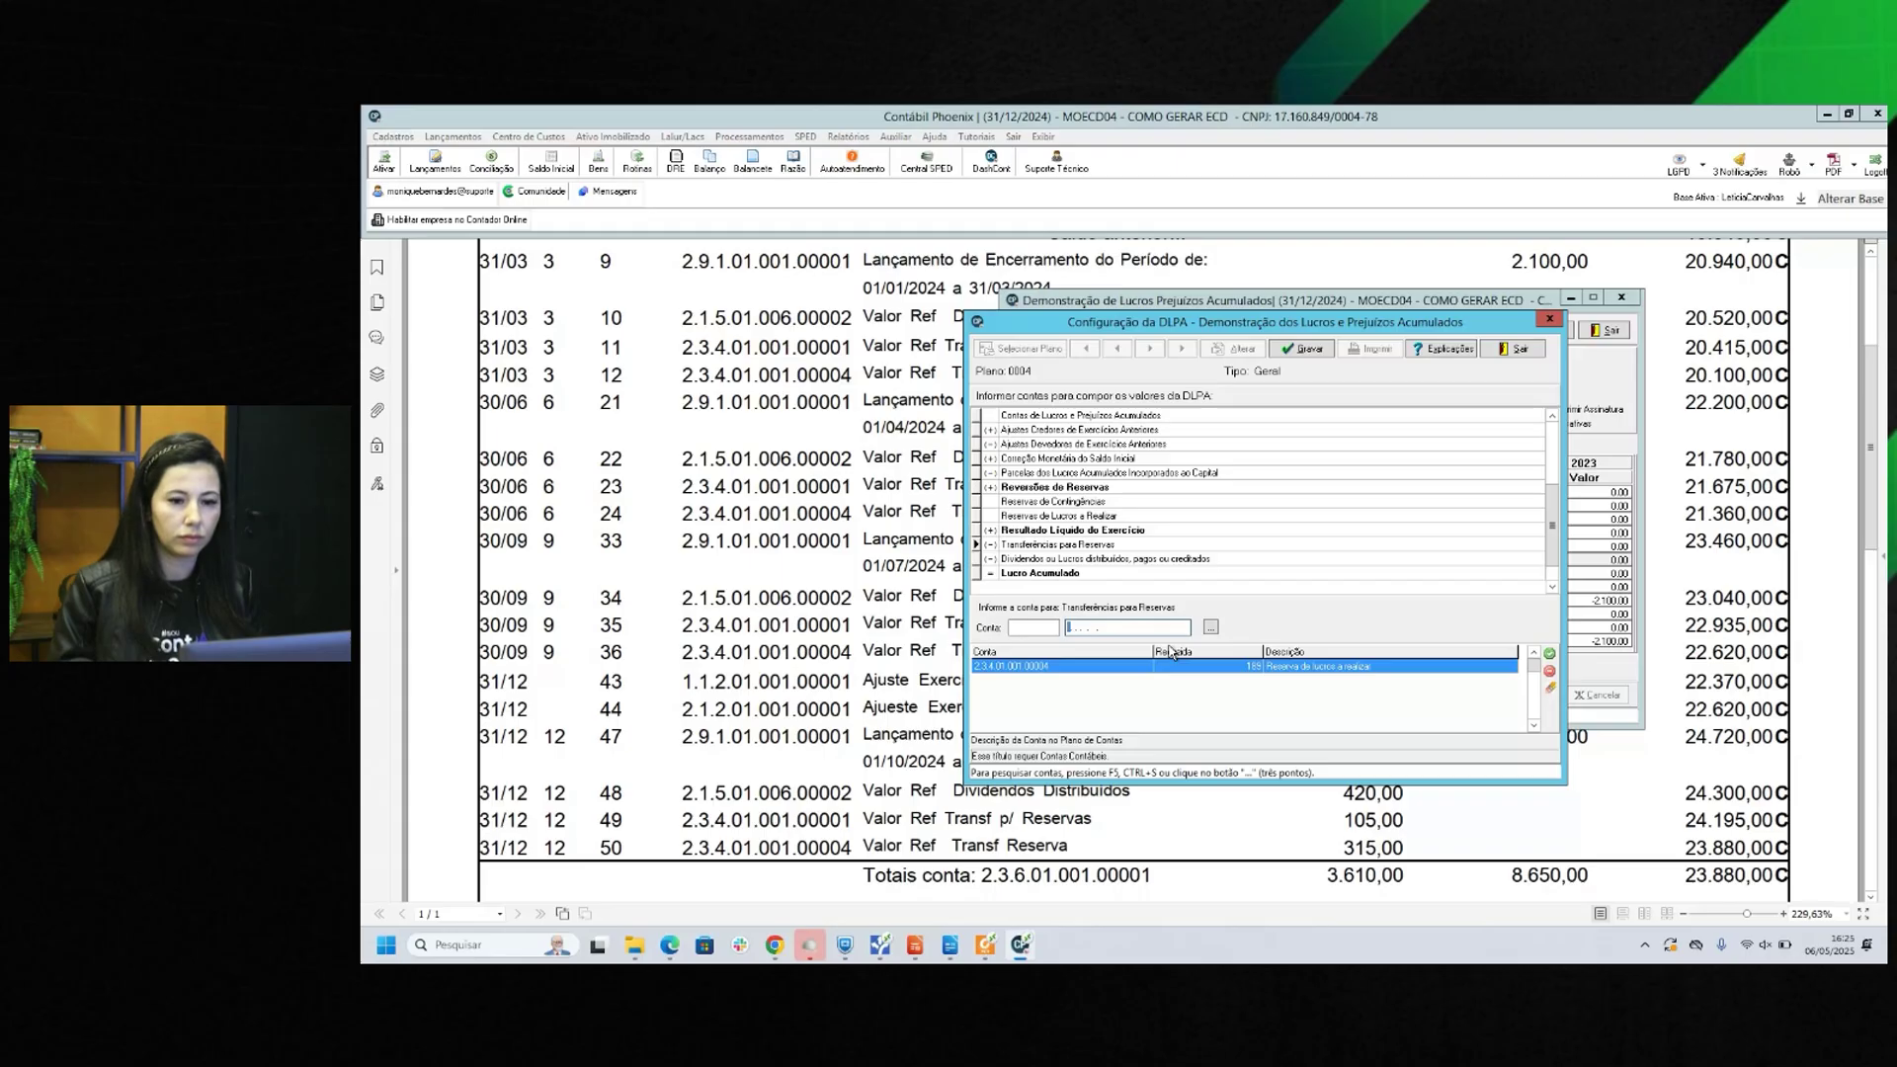
key(F5)
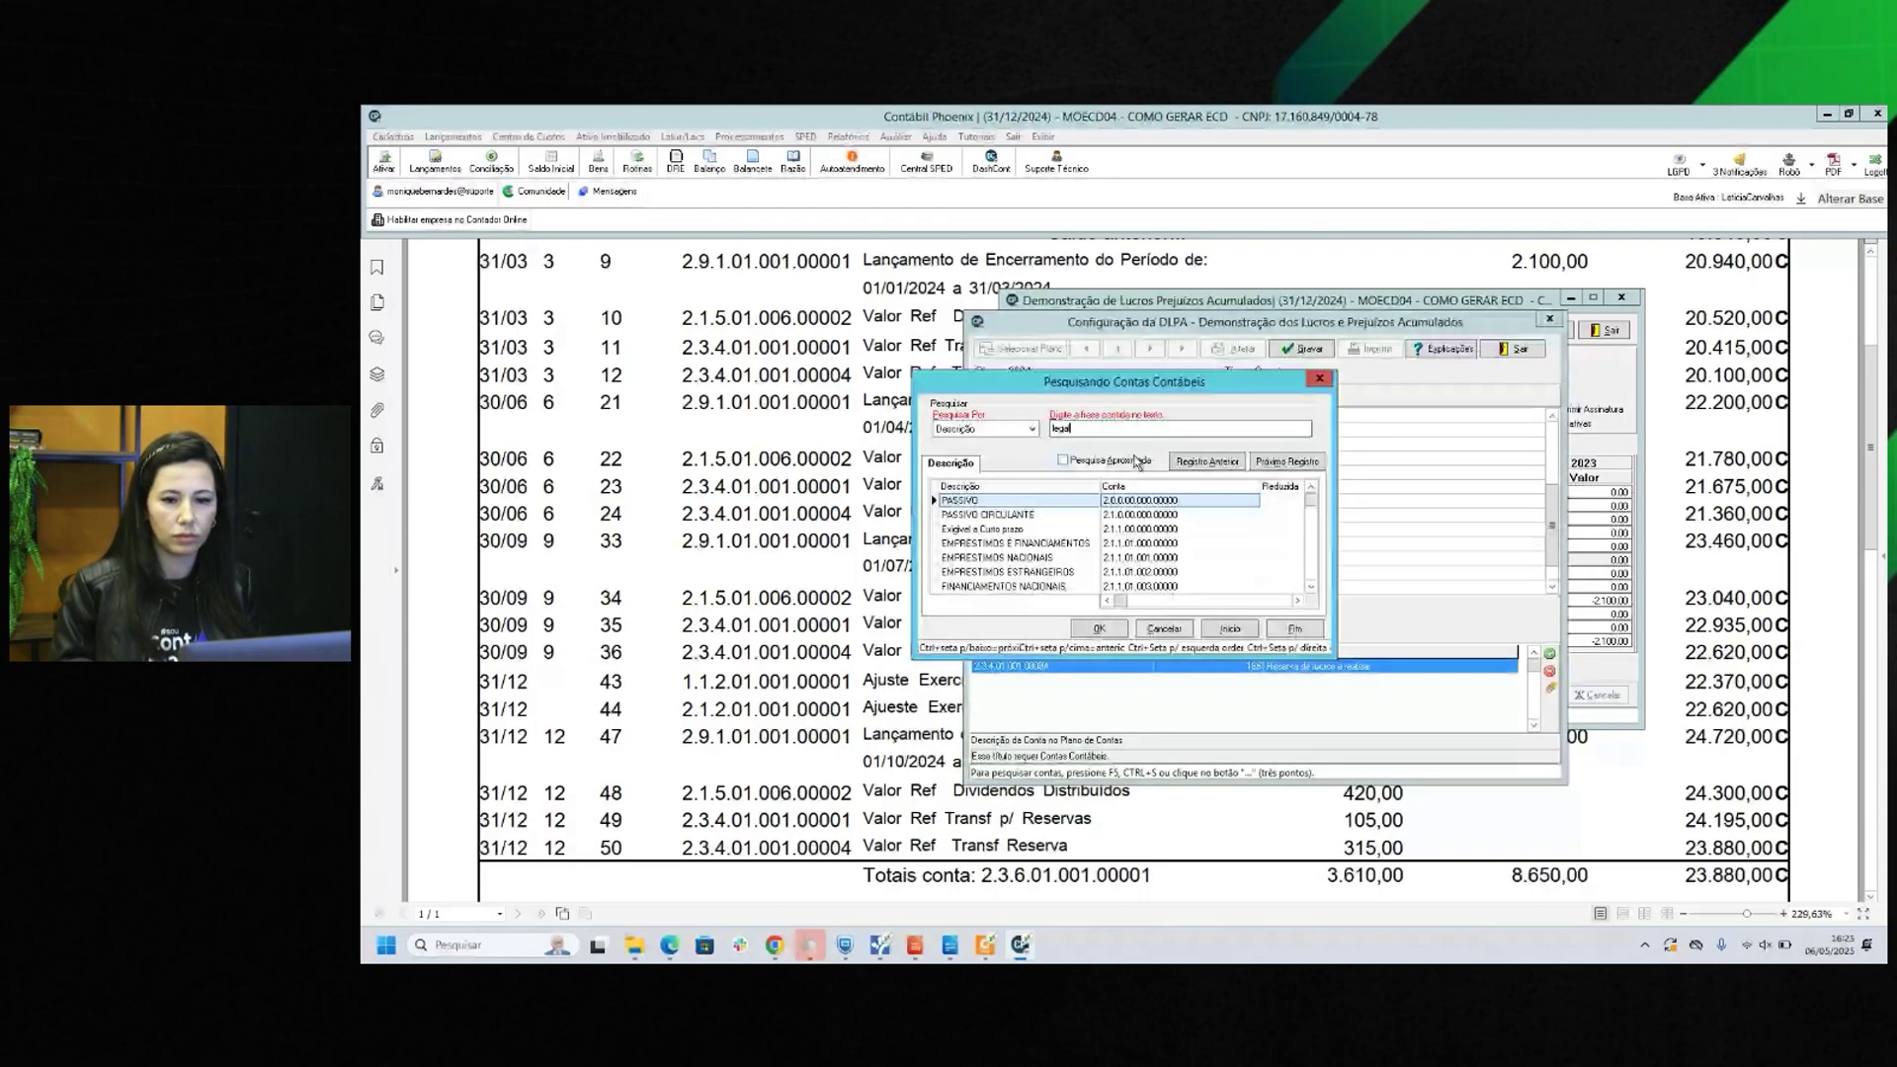
key(Return)
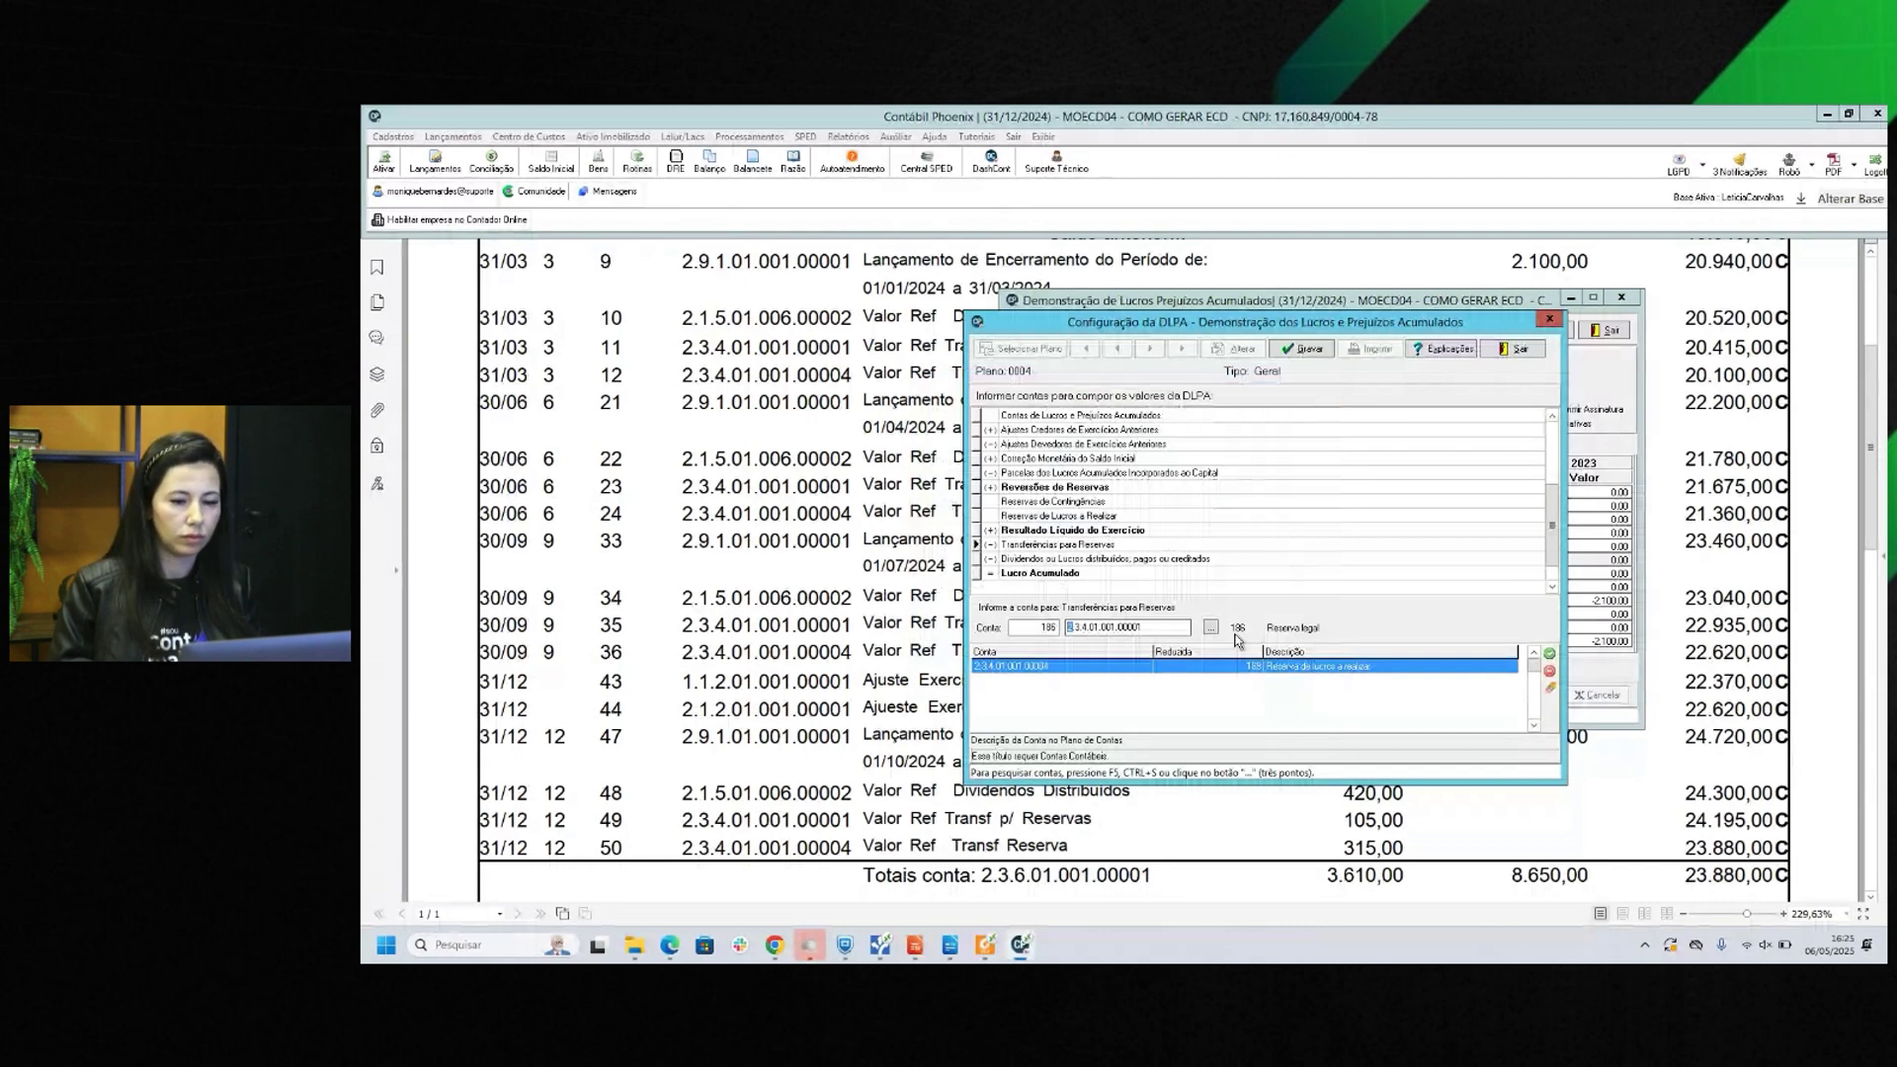
click(1522, 349)
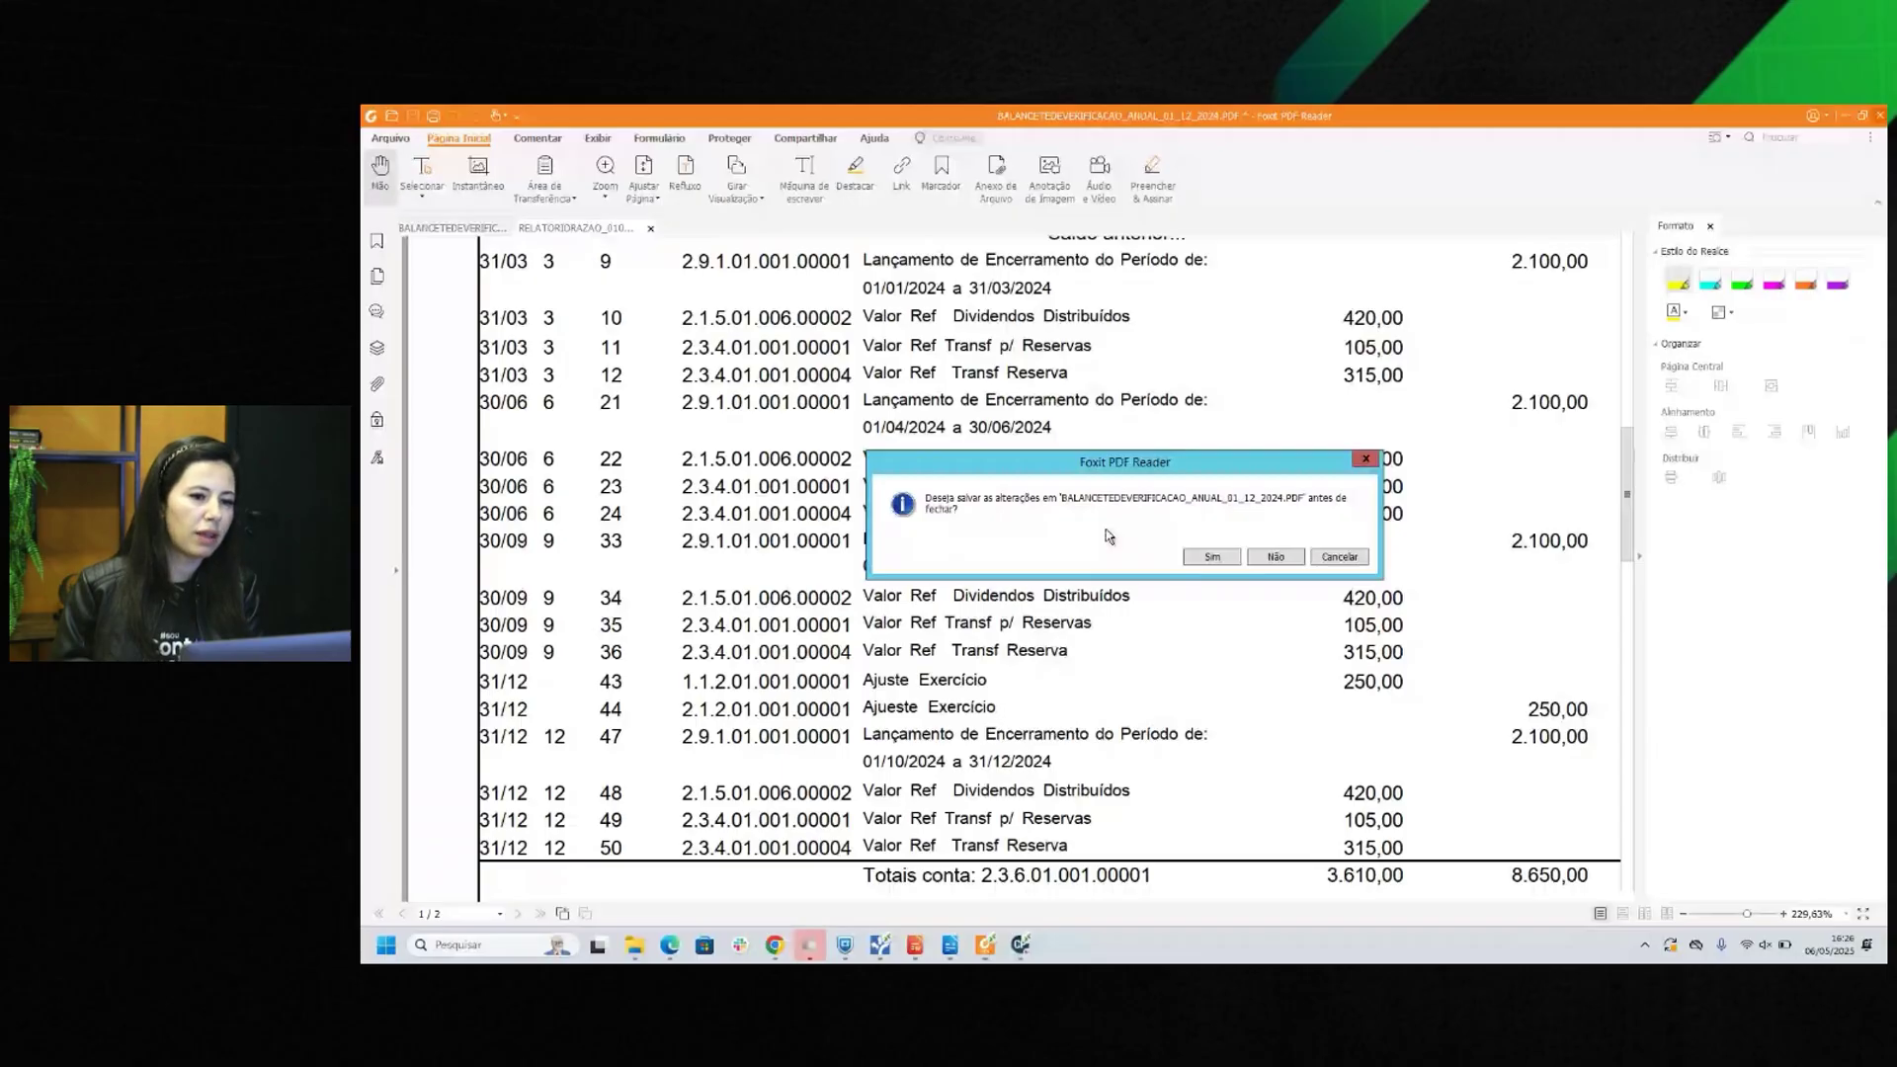
Close the open PDFs without saving changes, and generate the Trimestral Balancete de Verificação at 6º Grau to view the first quarter.
click(1276, 556)
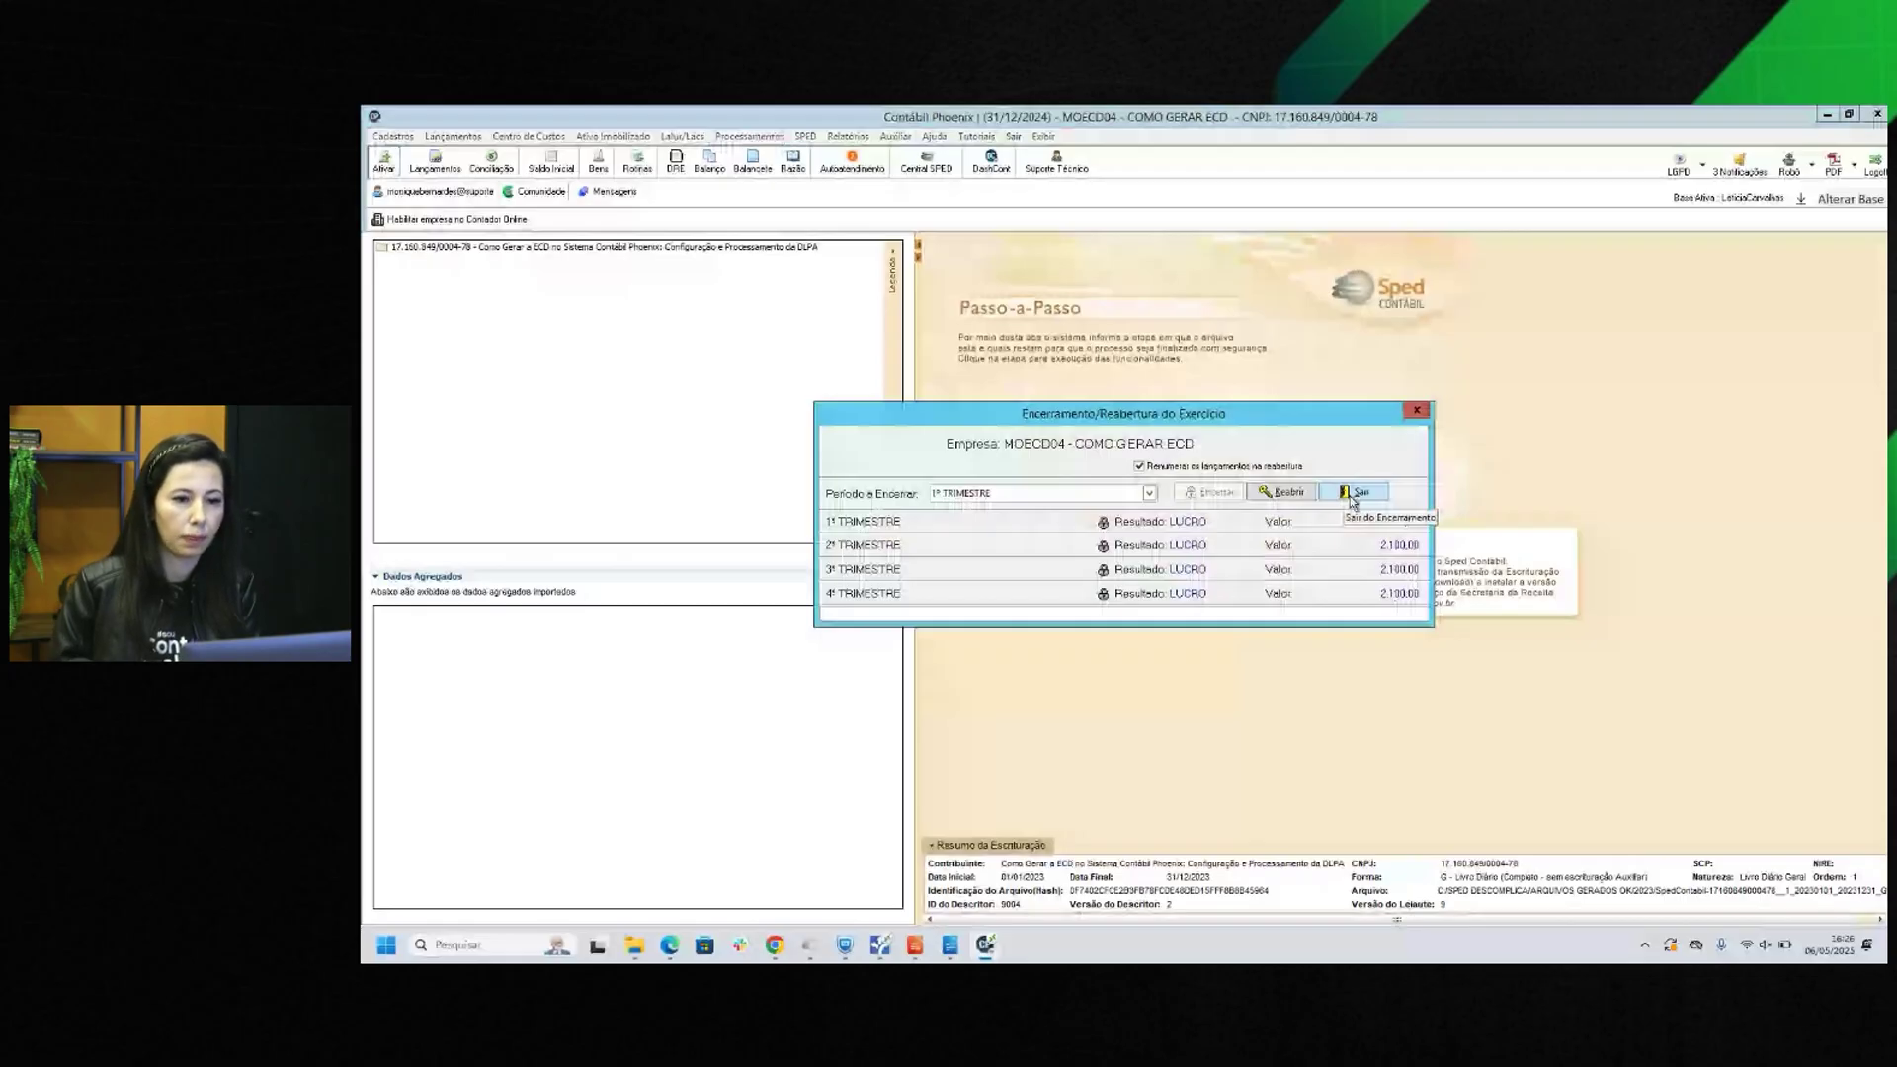
click(1352, 494)
click(757, 166)
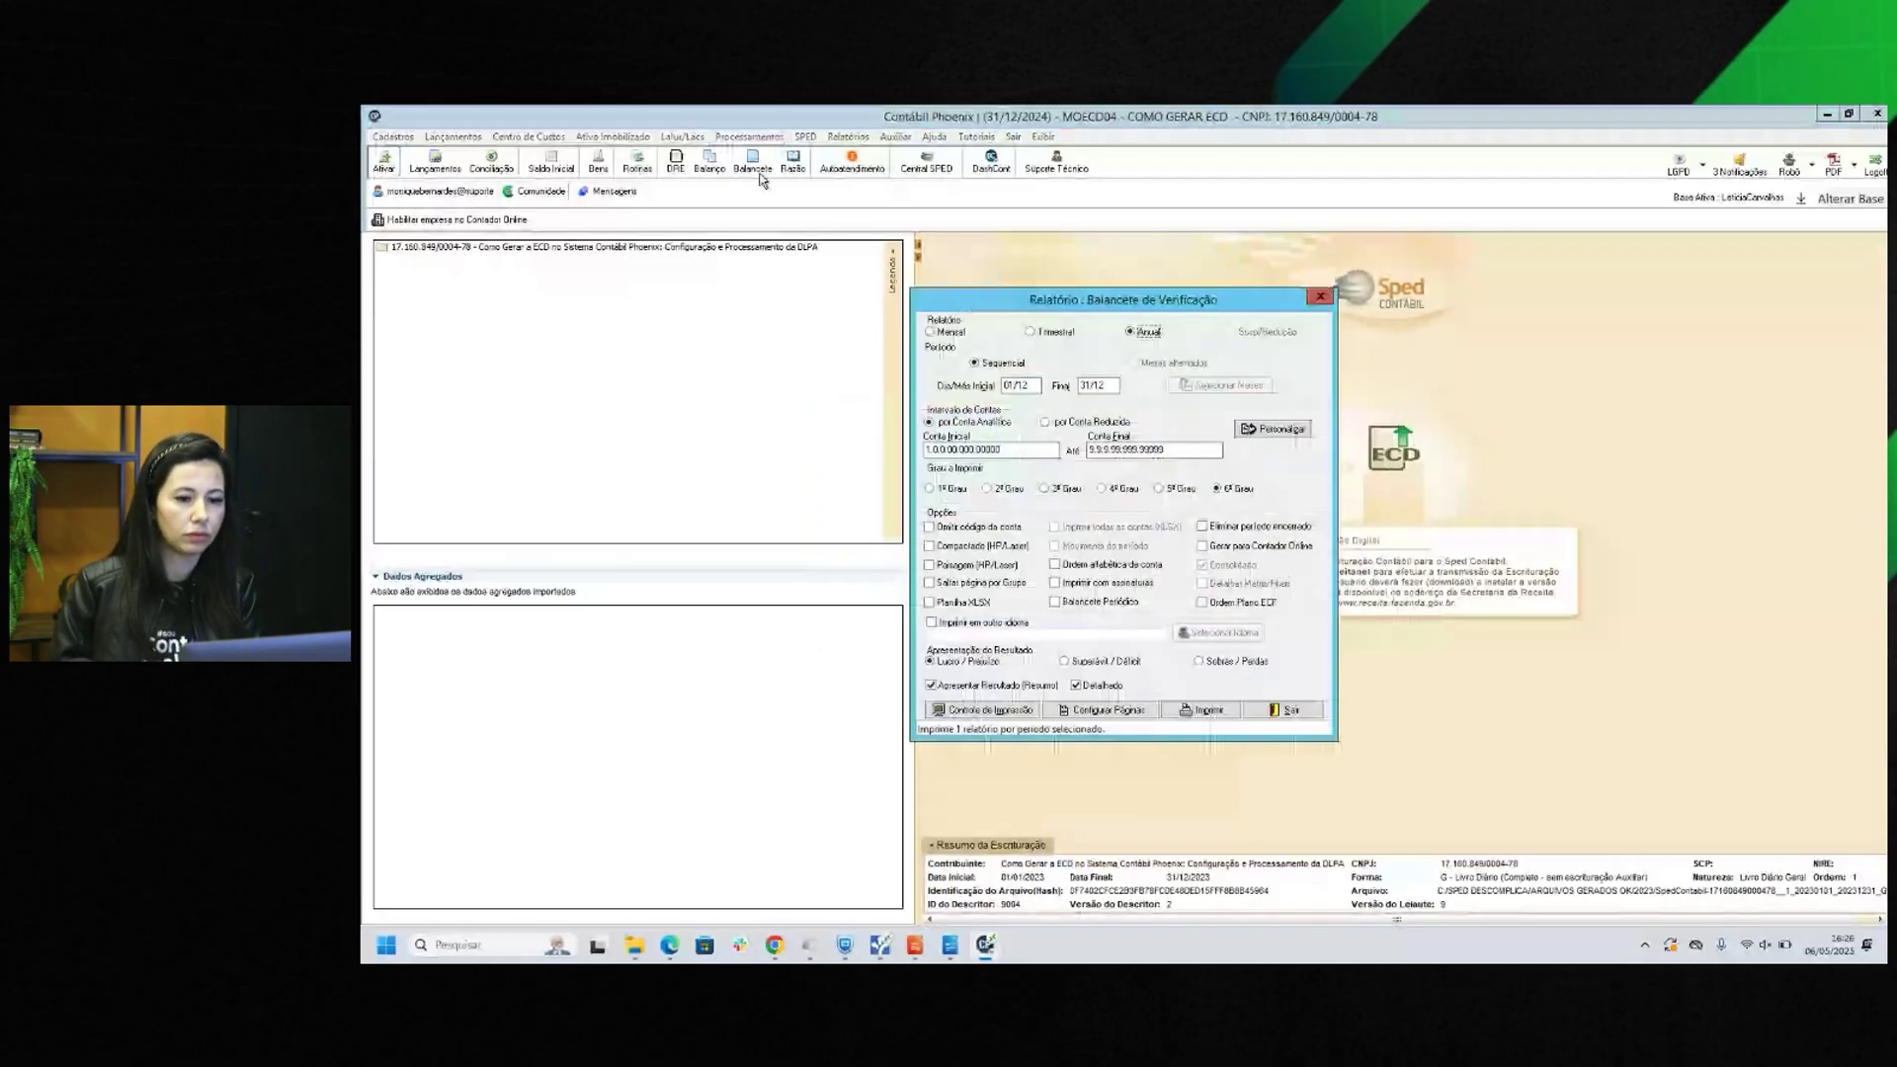
click(1030, 331)
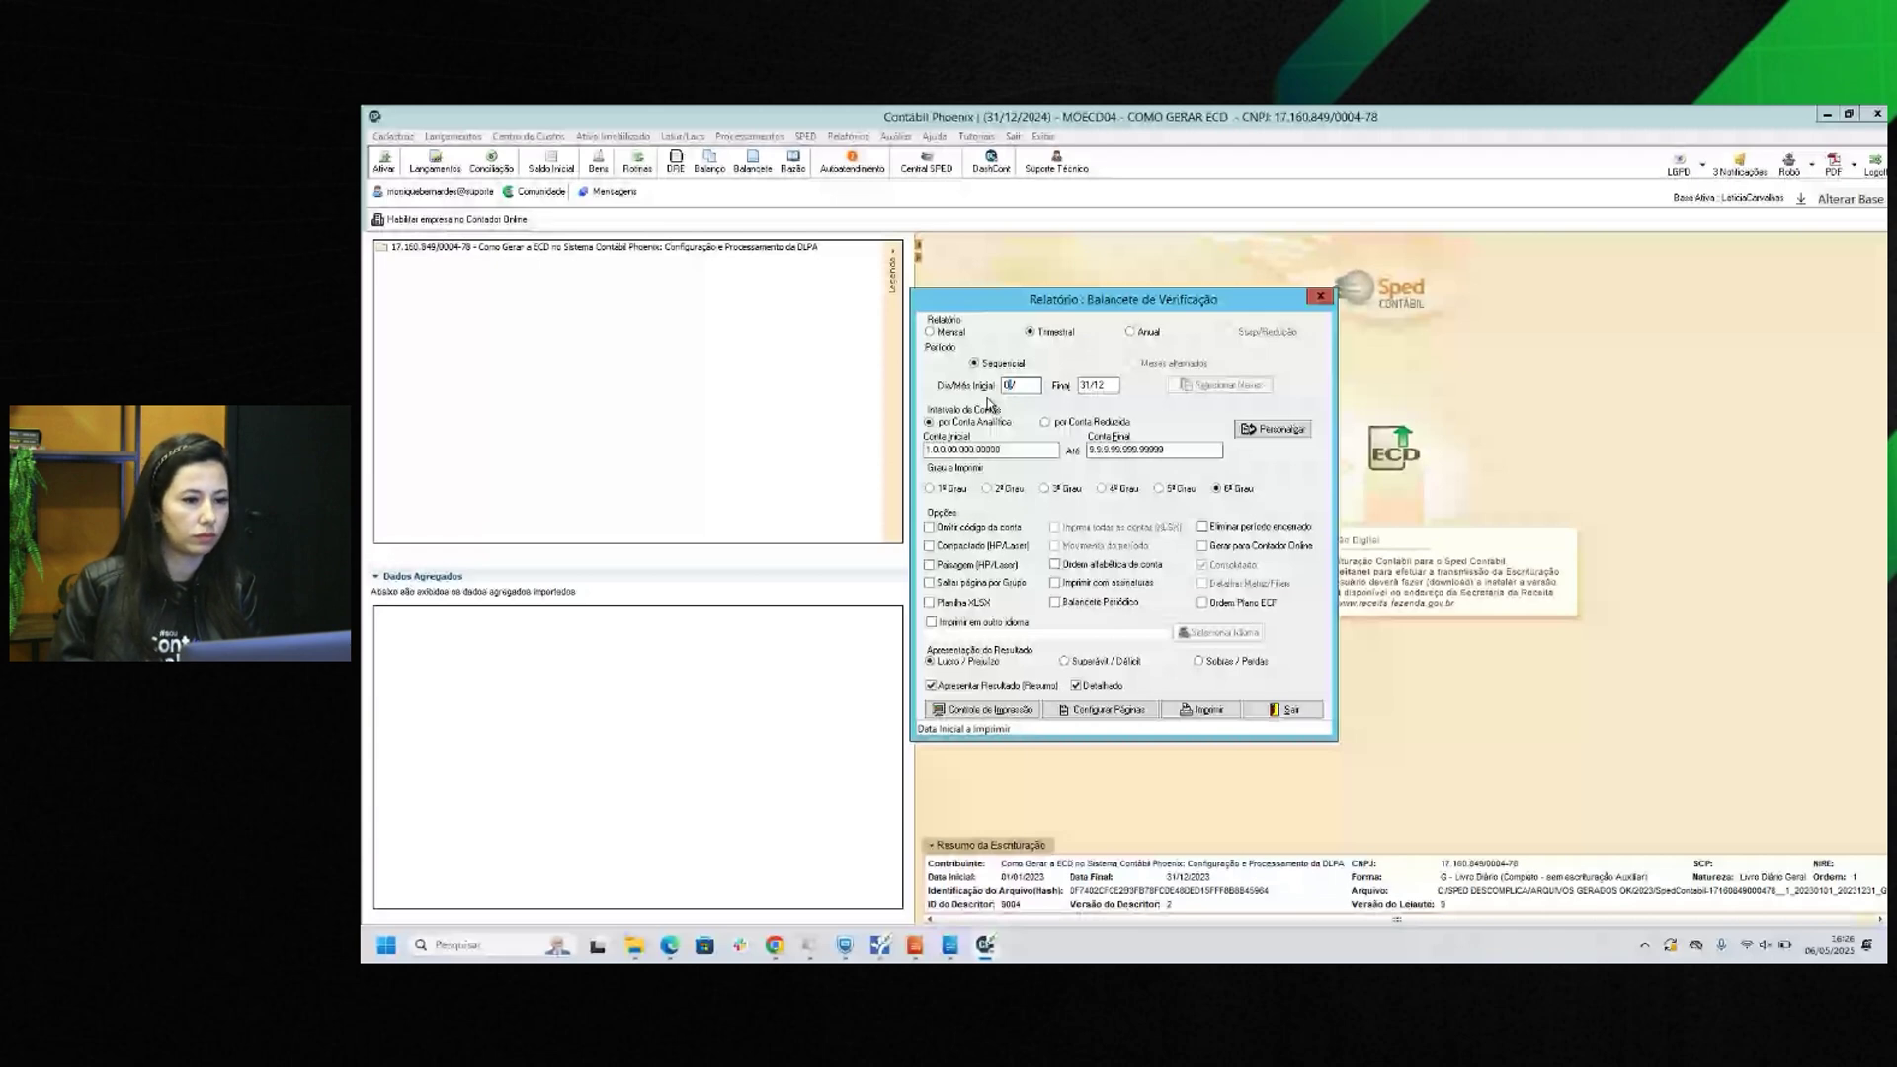
key(Return)
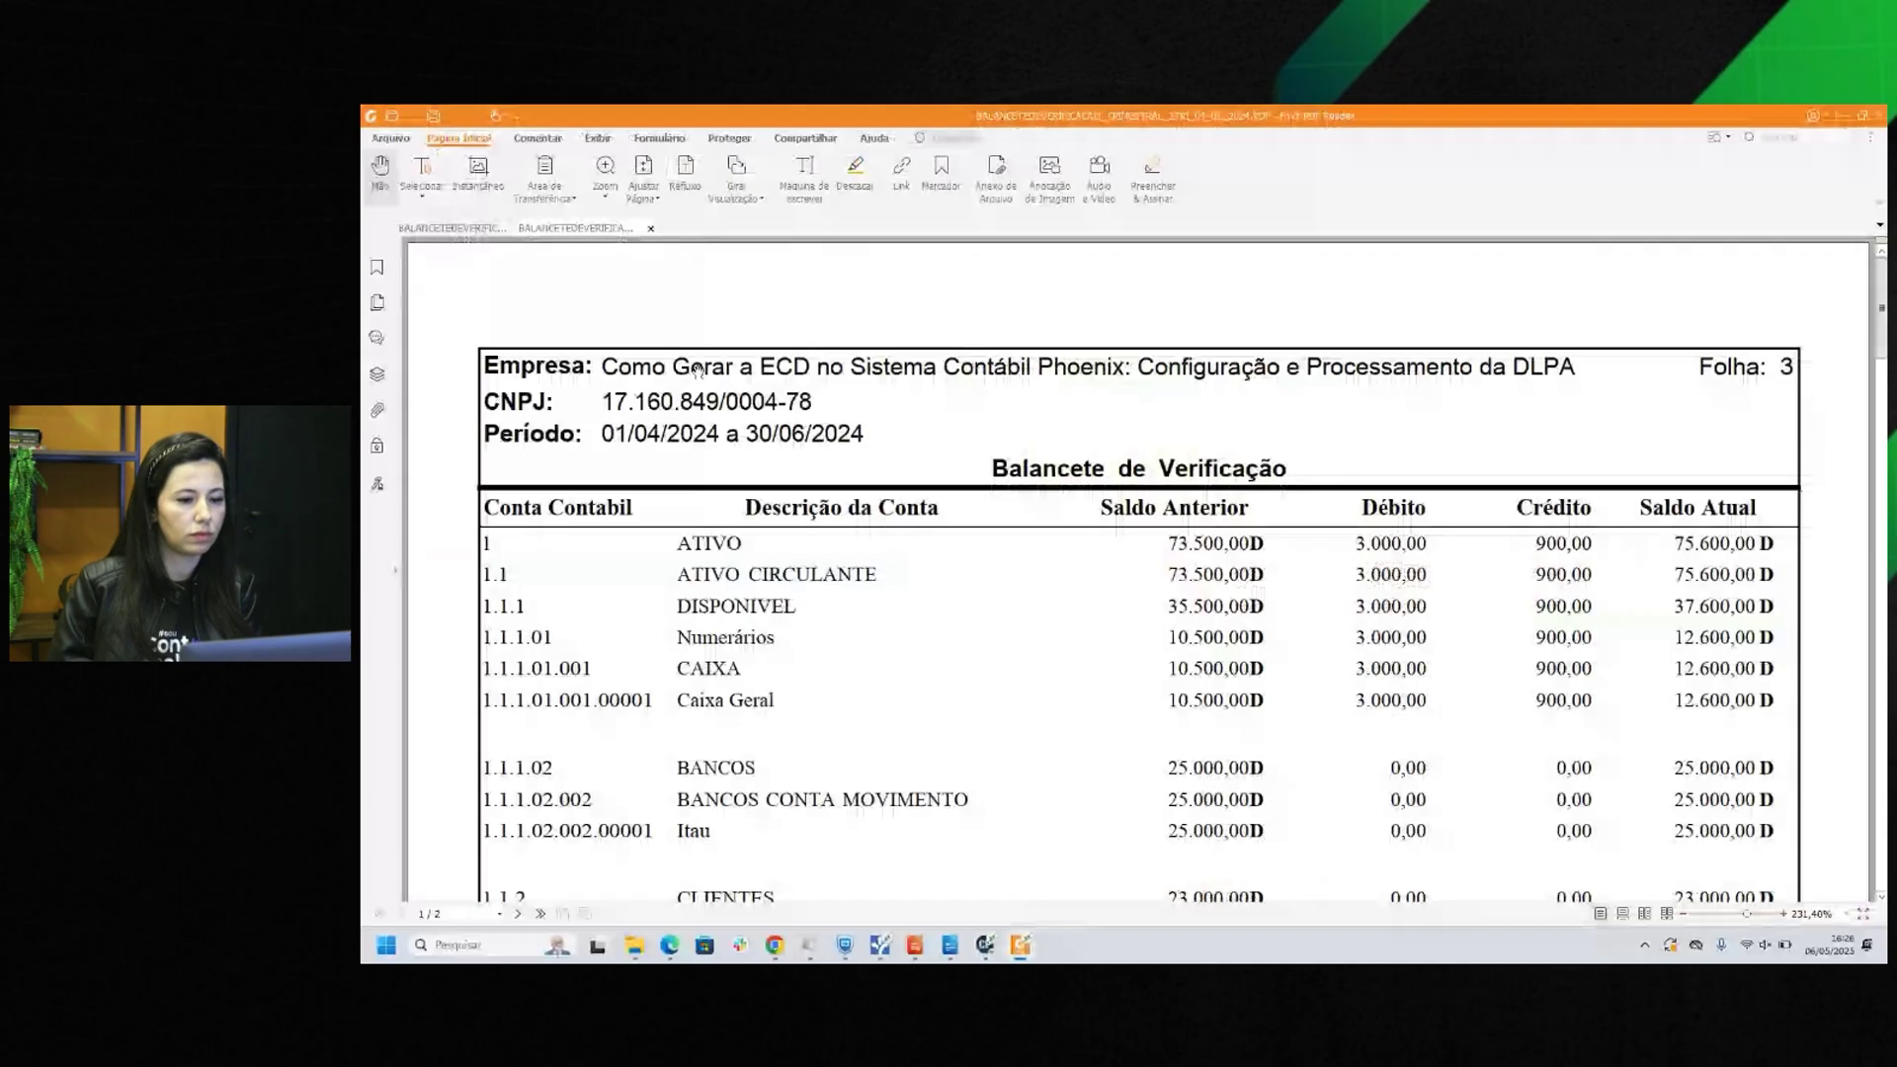
click(470, 227)
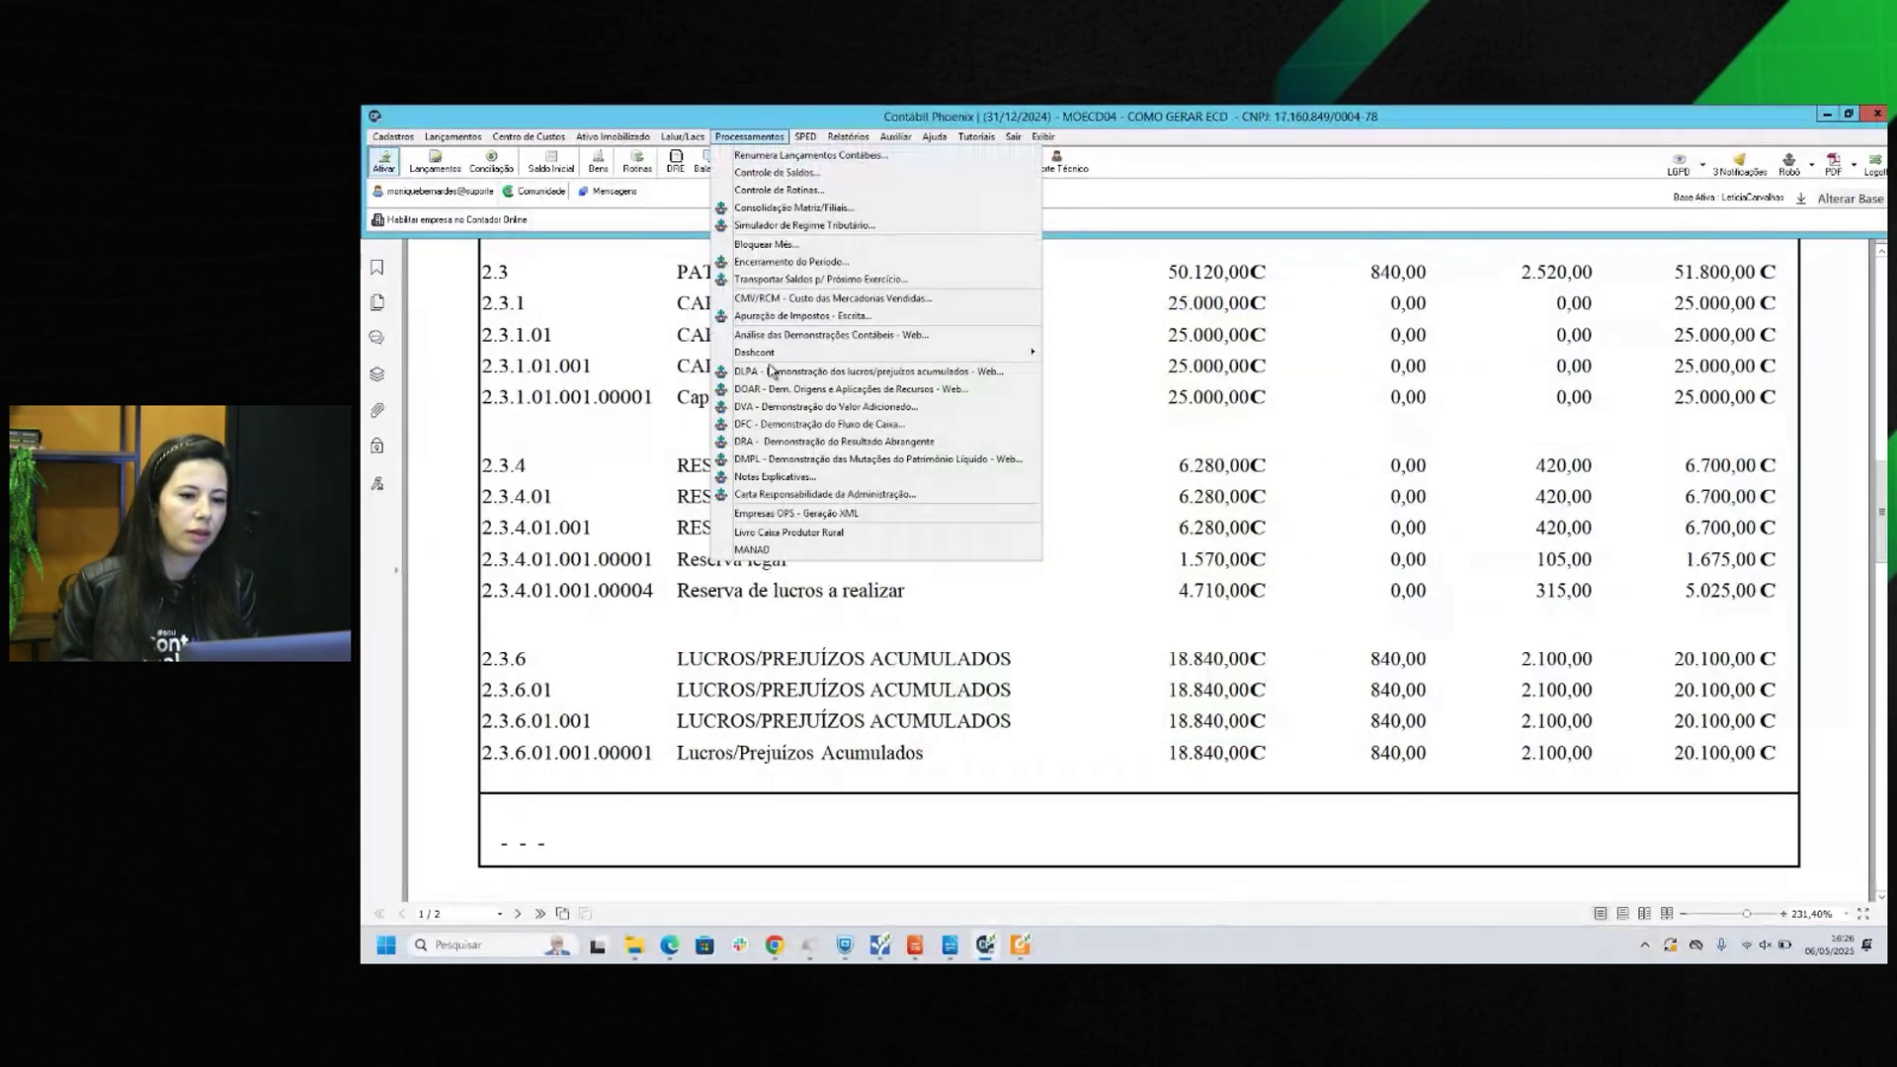
Open the DLPA - Demonstração dos lucros/prejuízos acumulados and process and save it for 1º Trimestre and 2º Trimestre.
click(772, 372)
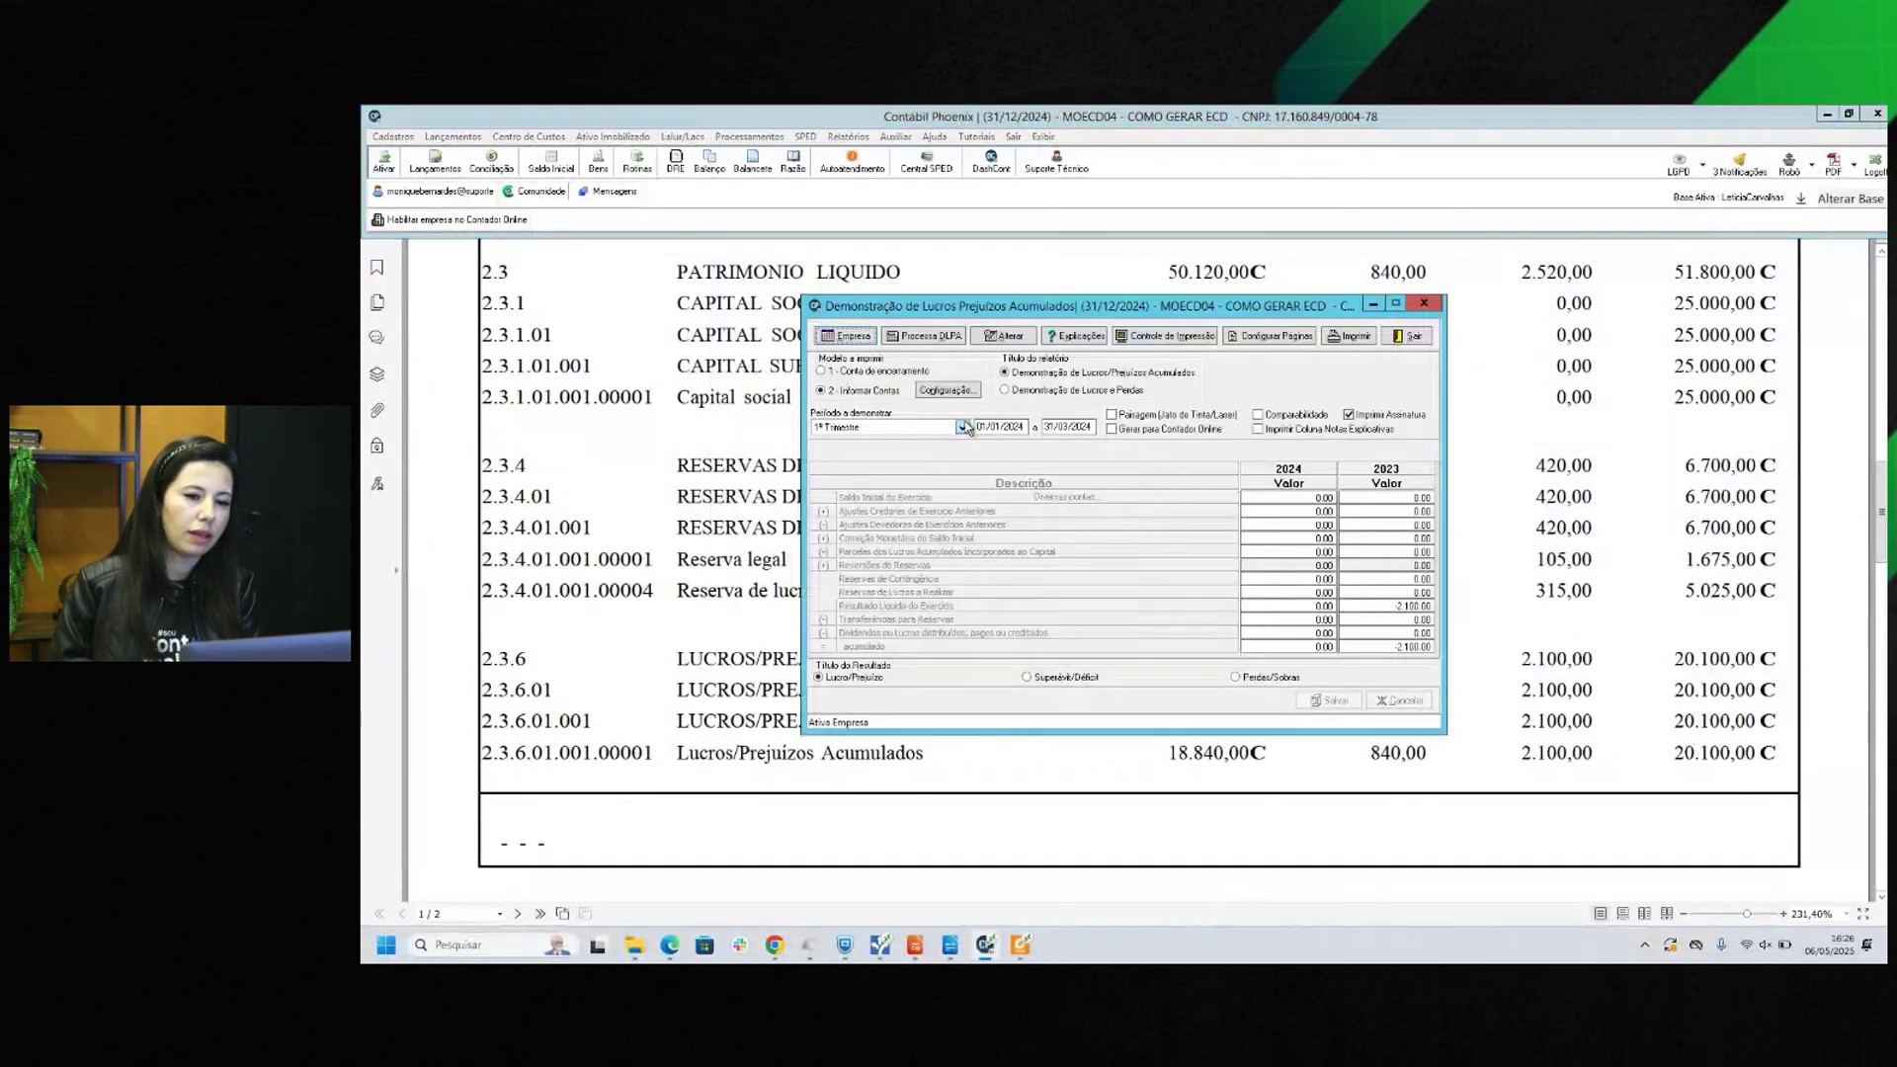
click(936, 337)
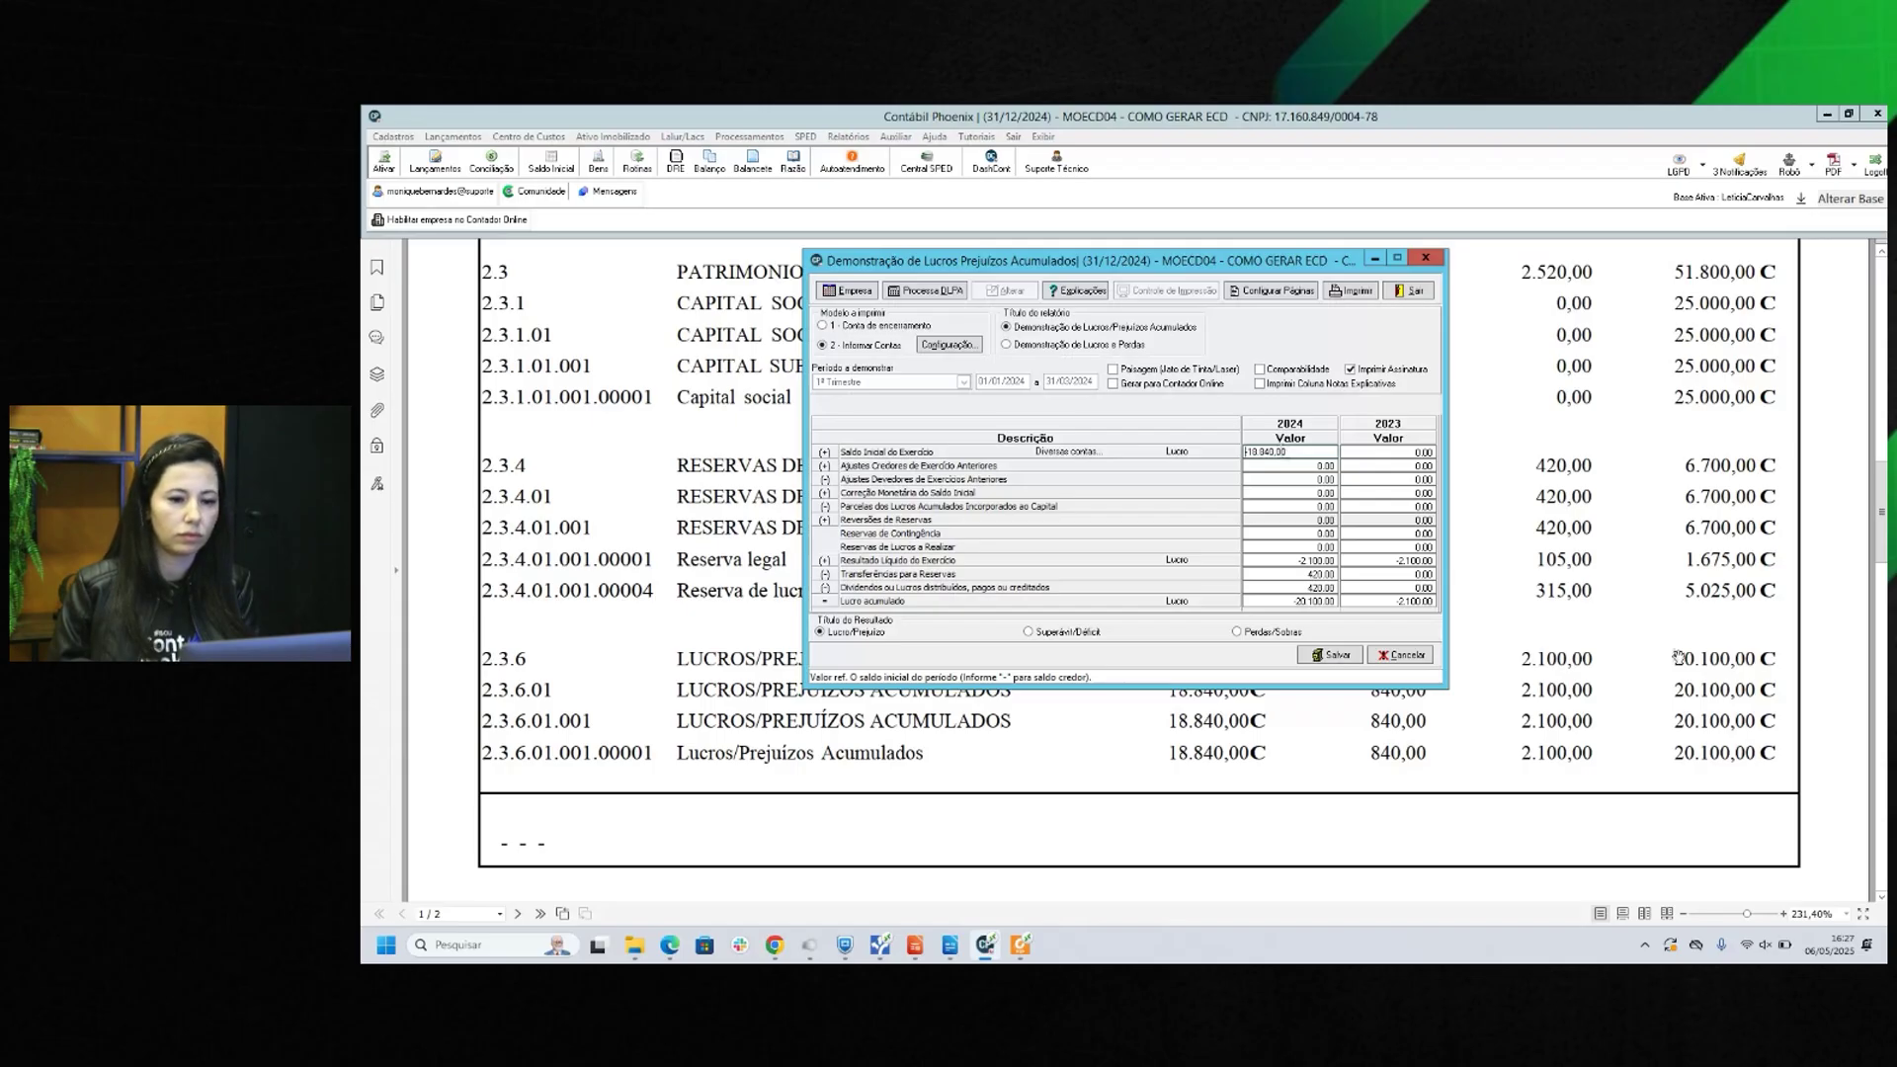
click(1330, 654)
click(1202, 580)
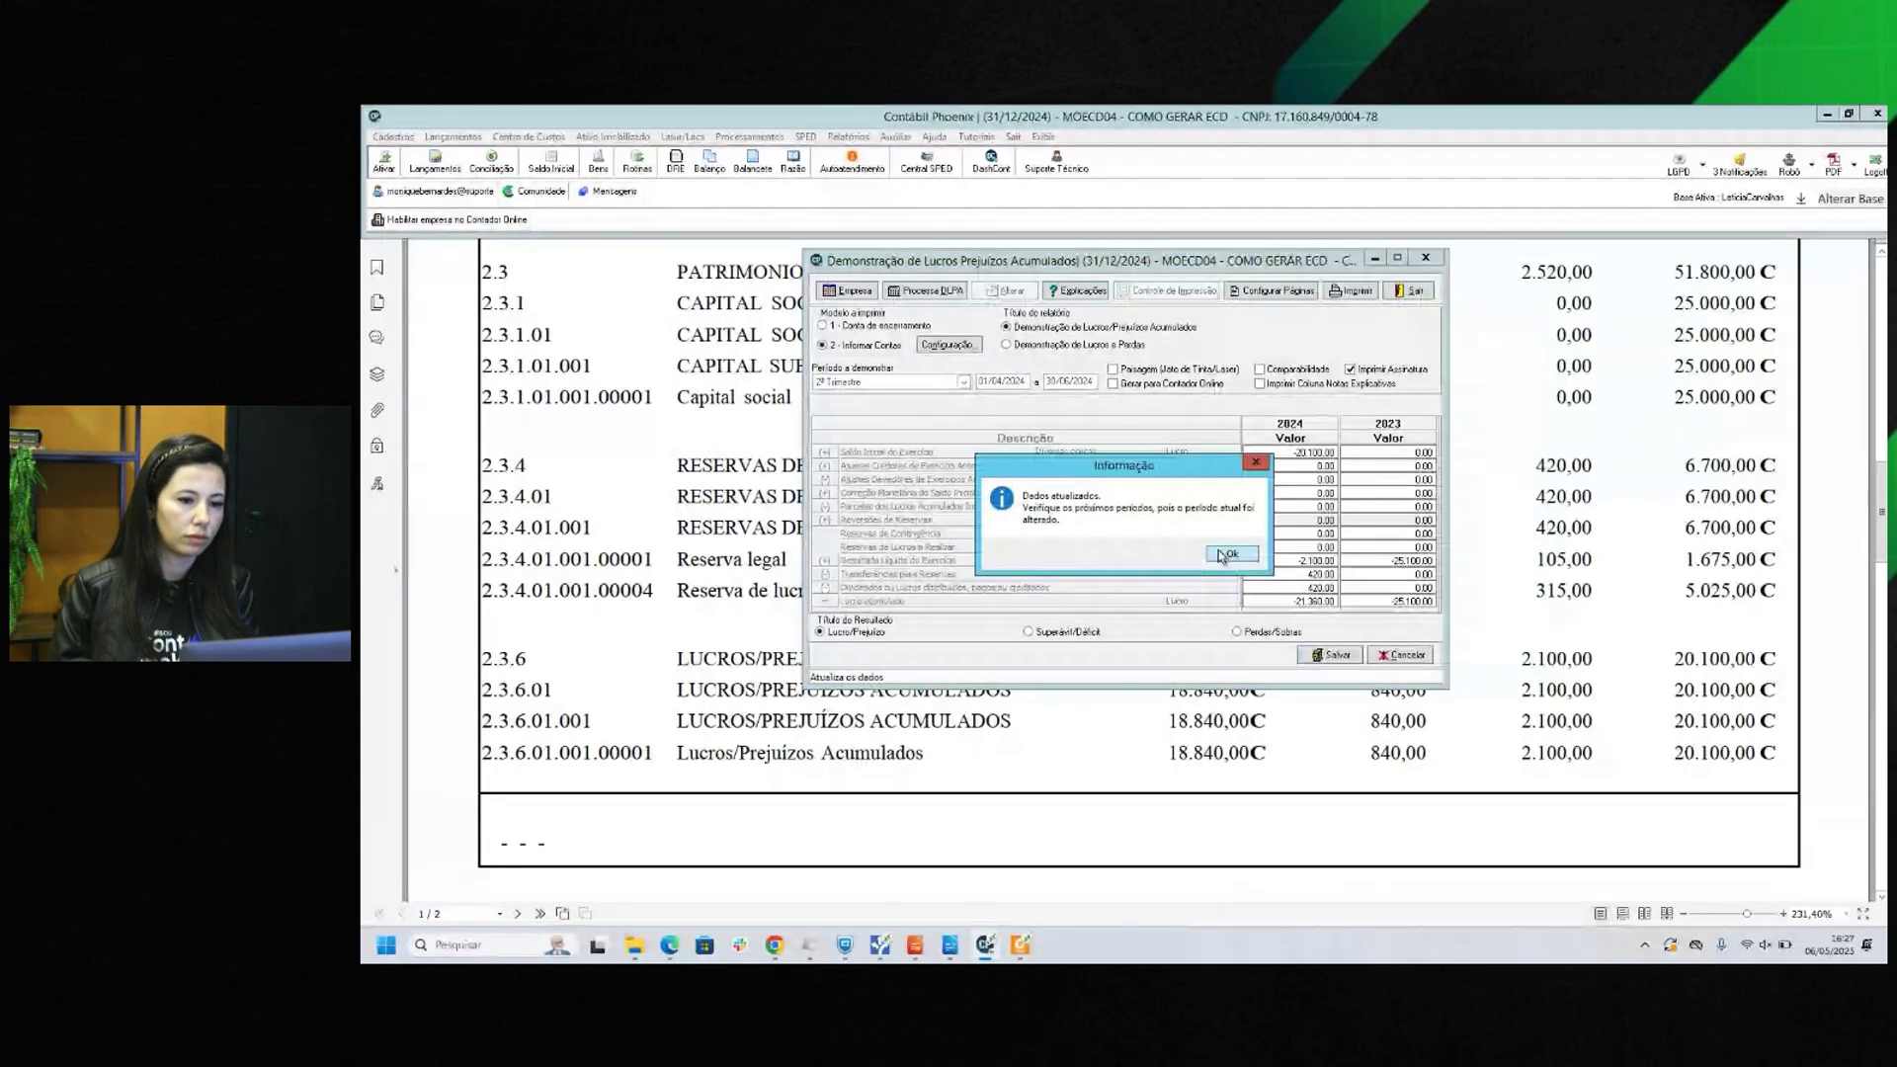
click(1225, 554)
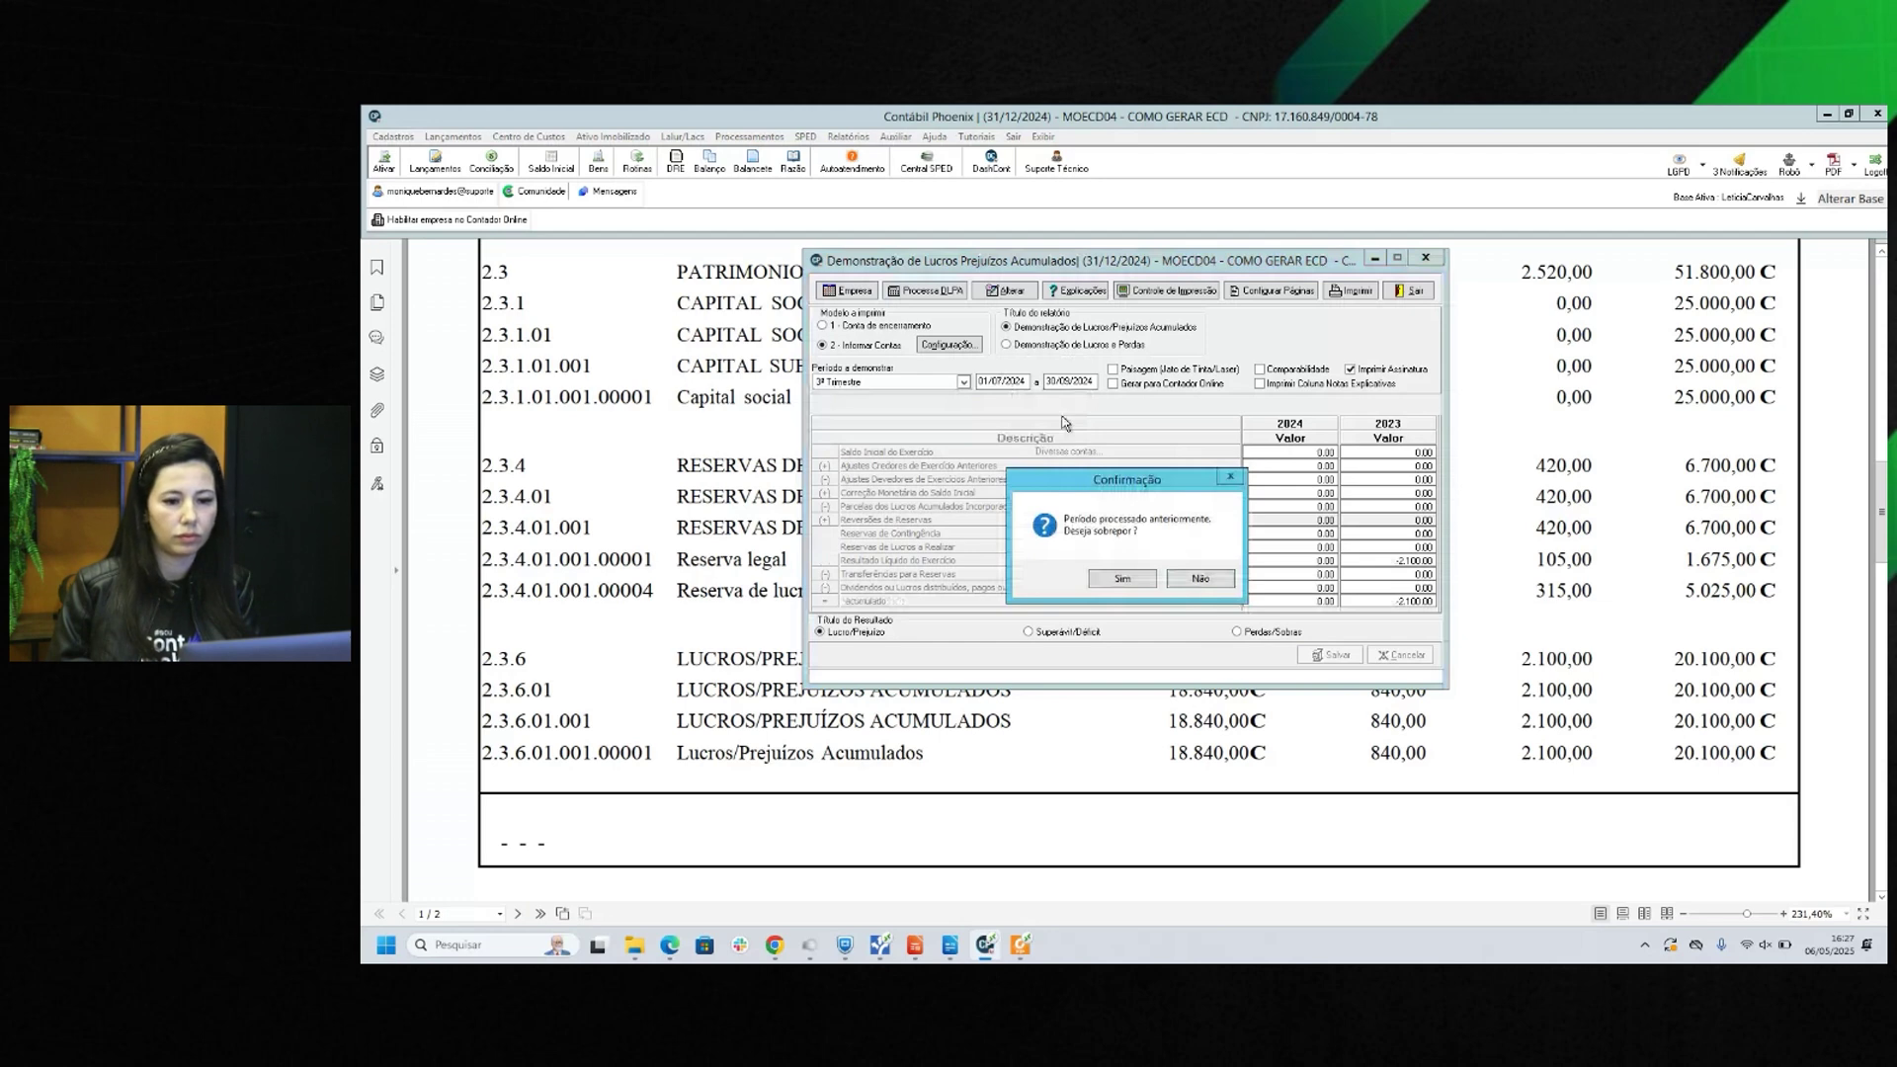
Process and save the DLPA for 3º Trimestre, overwriting the previously processed period, and process the DLPA for 4º Trimestre.
click(1123, 578)
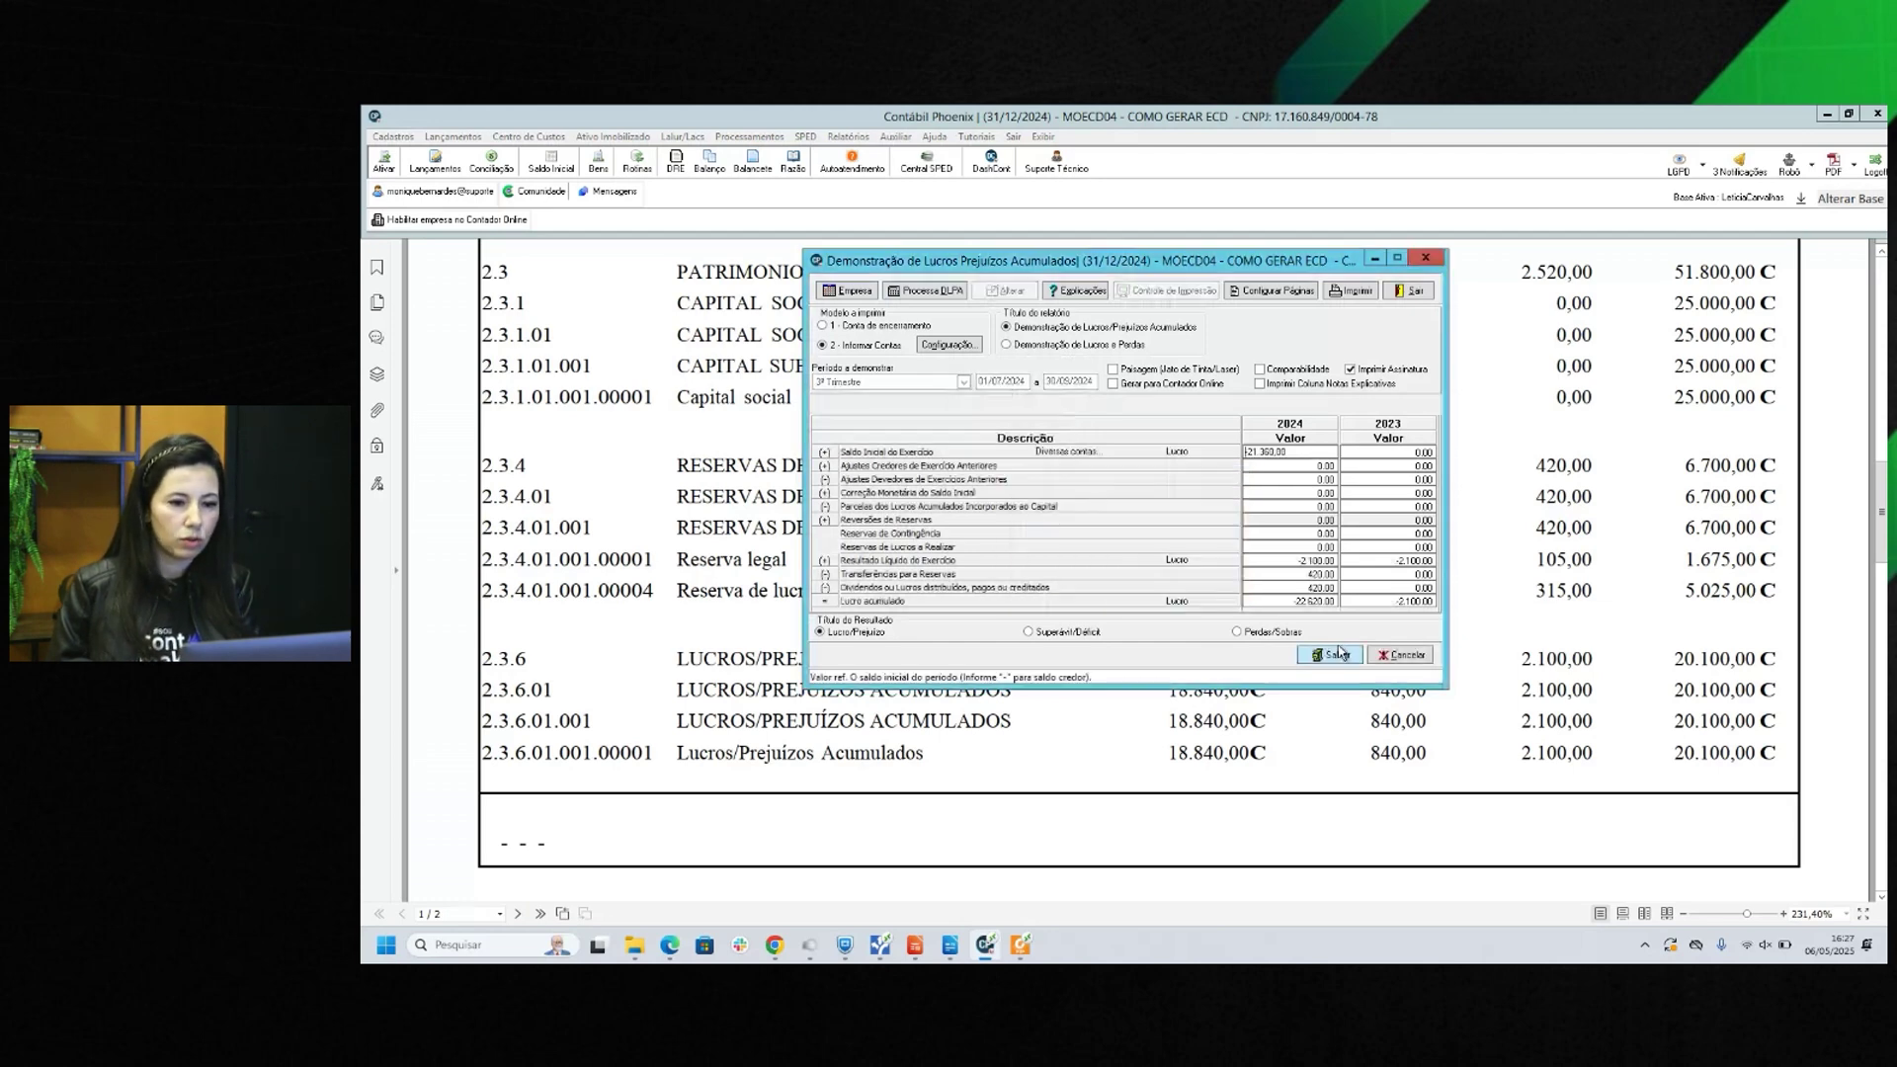
click(1334, 654)
click(887, 384)
click(879, 427)
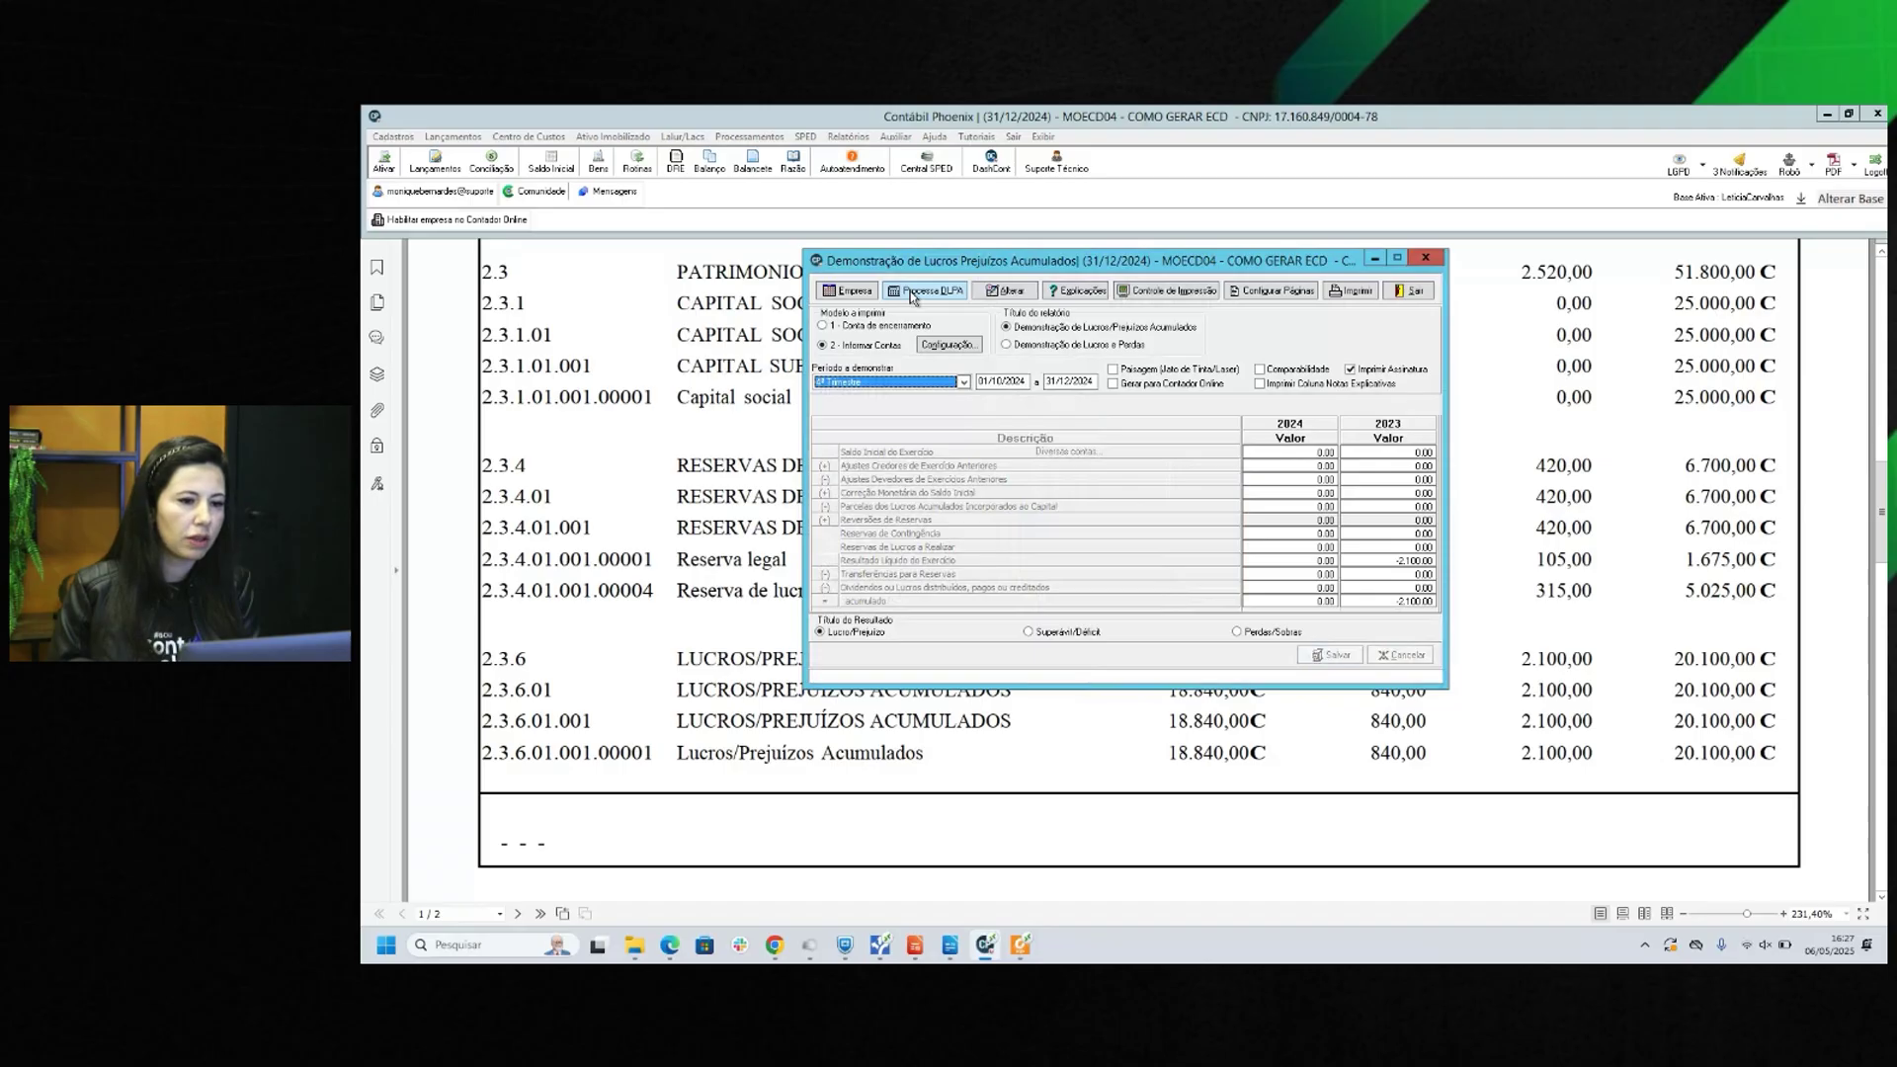
click(912, 293)
click(1186, 591)
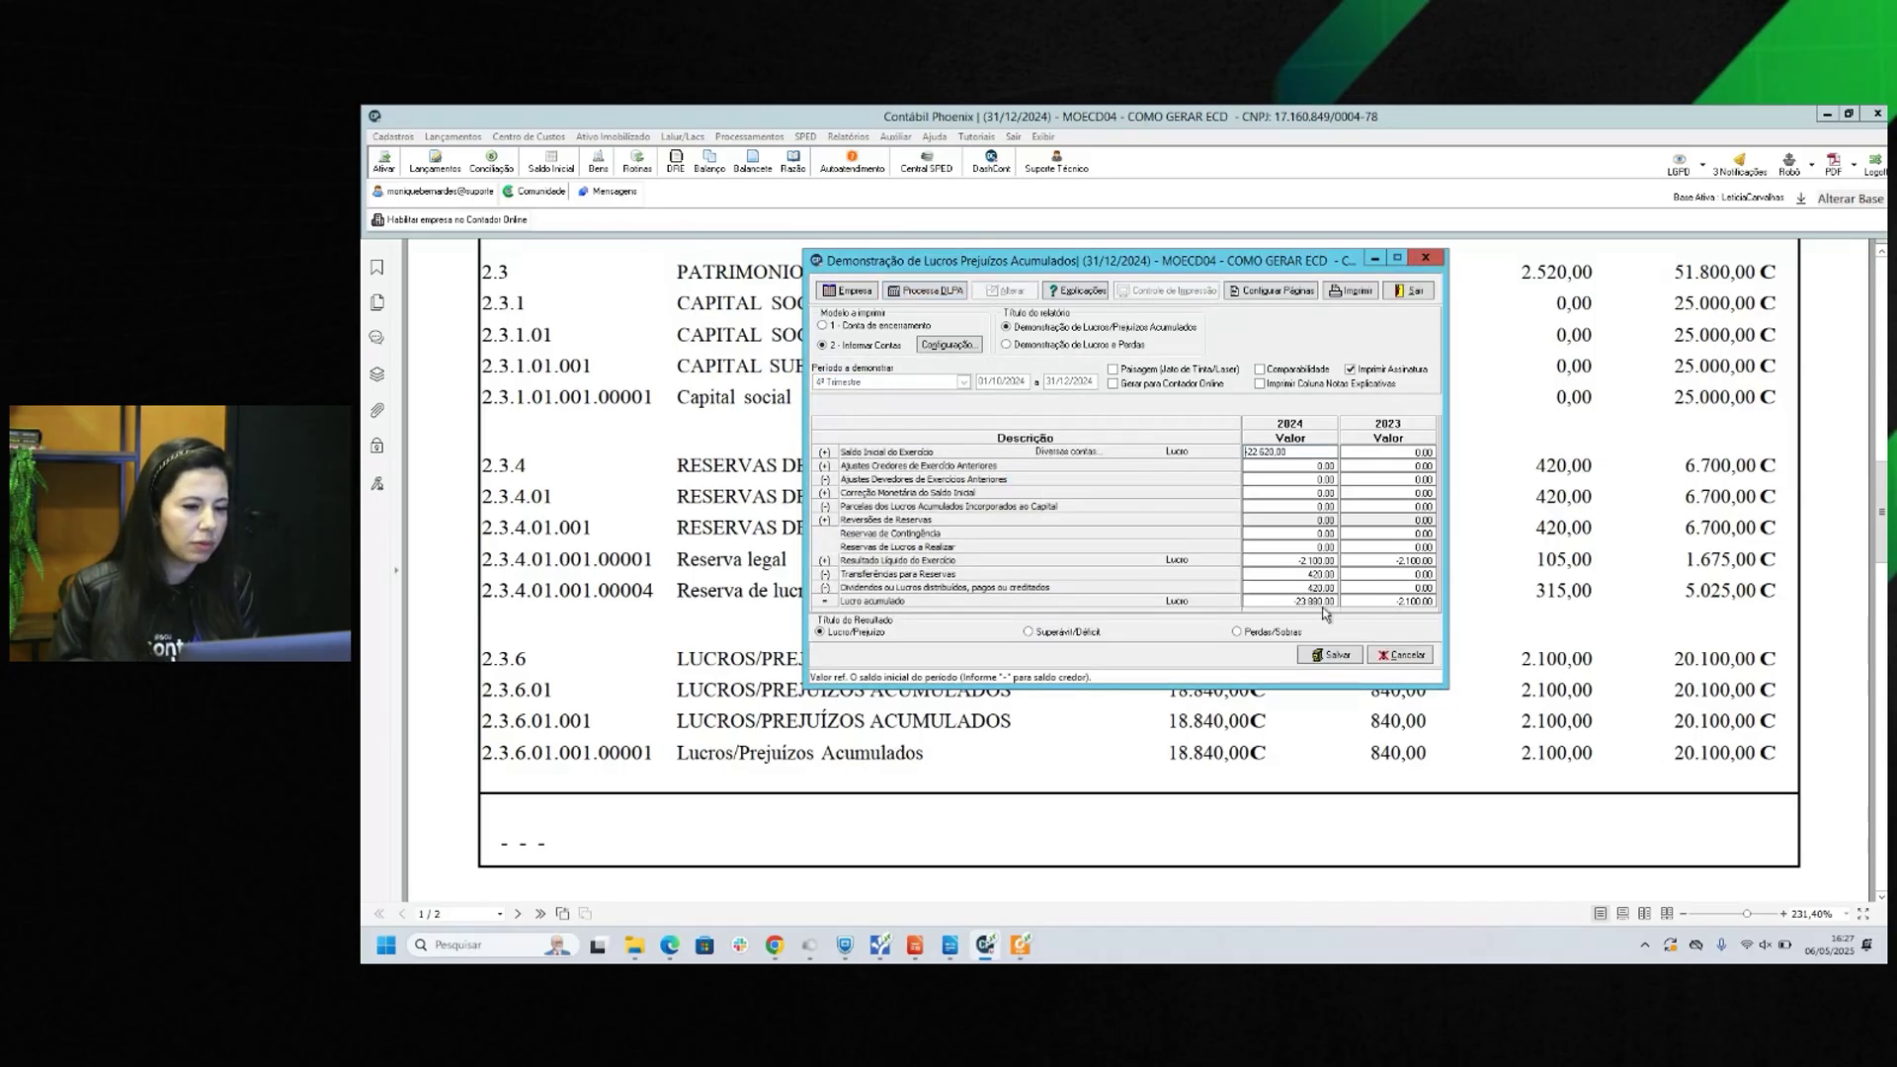
Switch to Foxit PDF Reader and examine the Lucros/Prejuízos Acumulados balance in the 4th-quarter Balancete de Verificação.
click(730, 515)
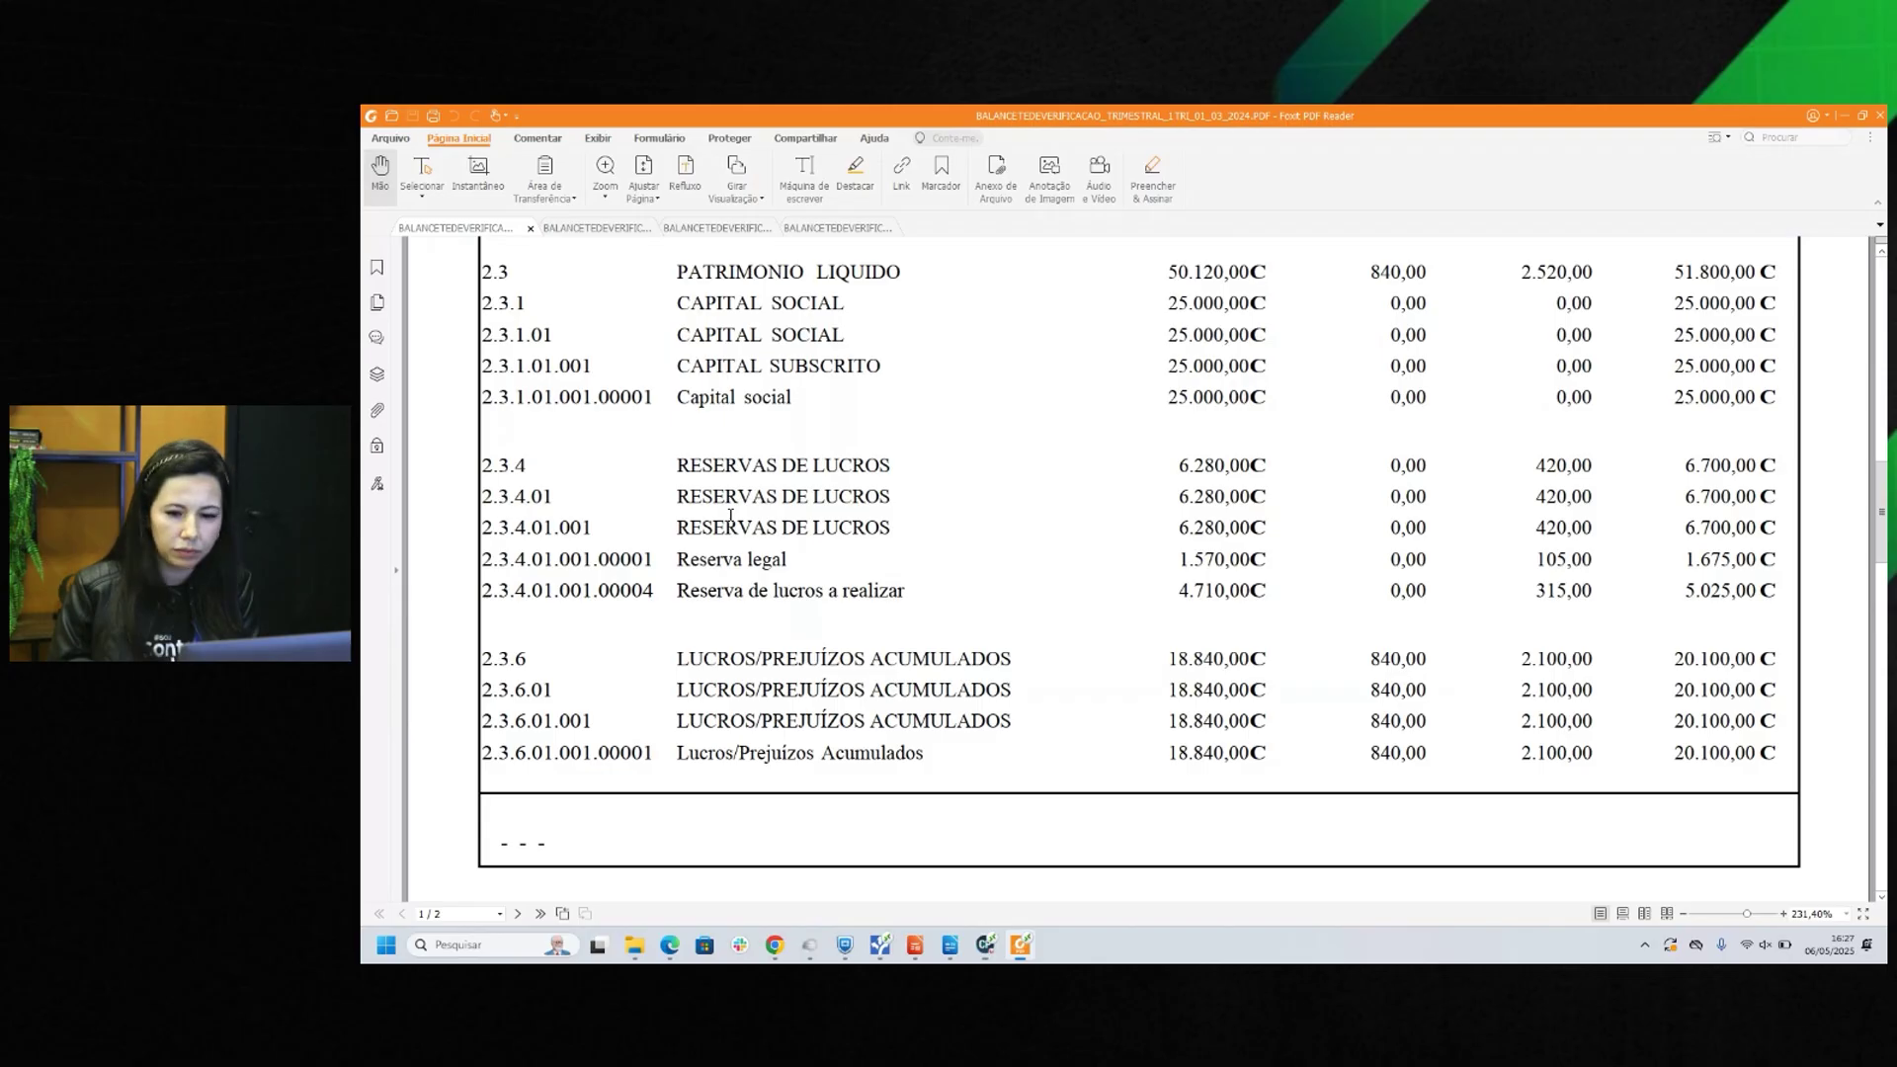
click(847, 229)
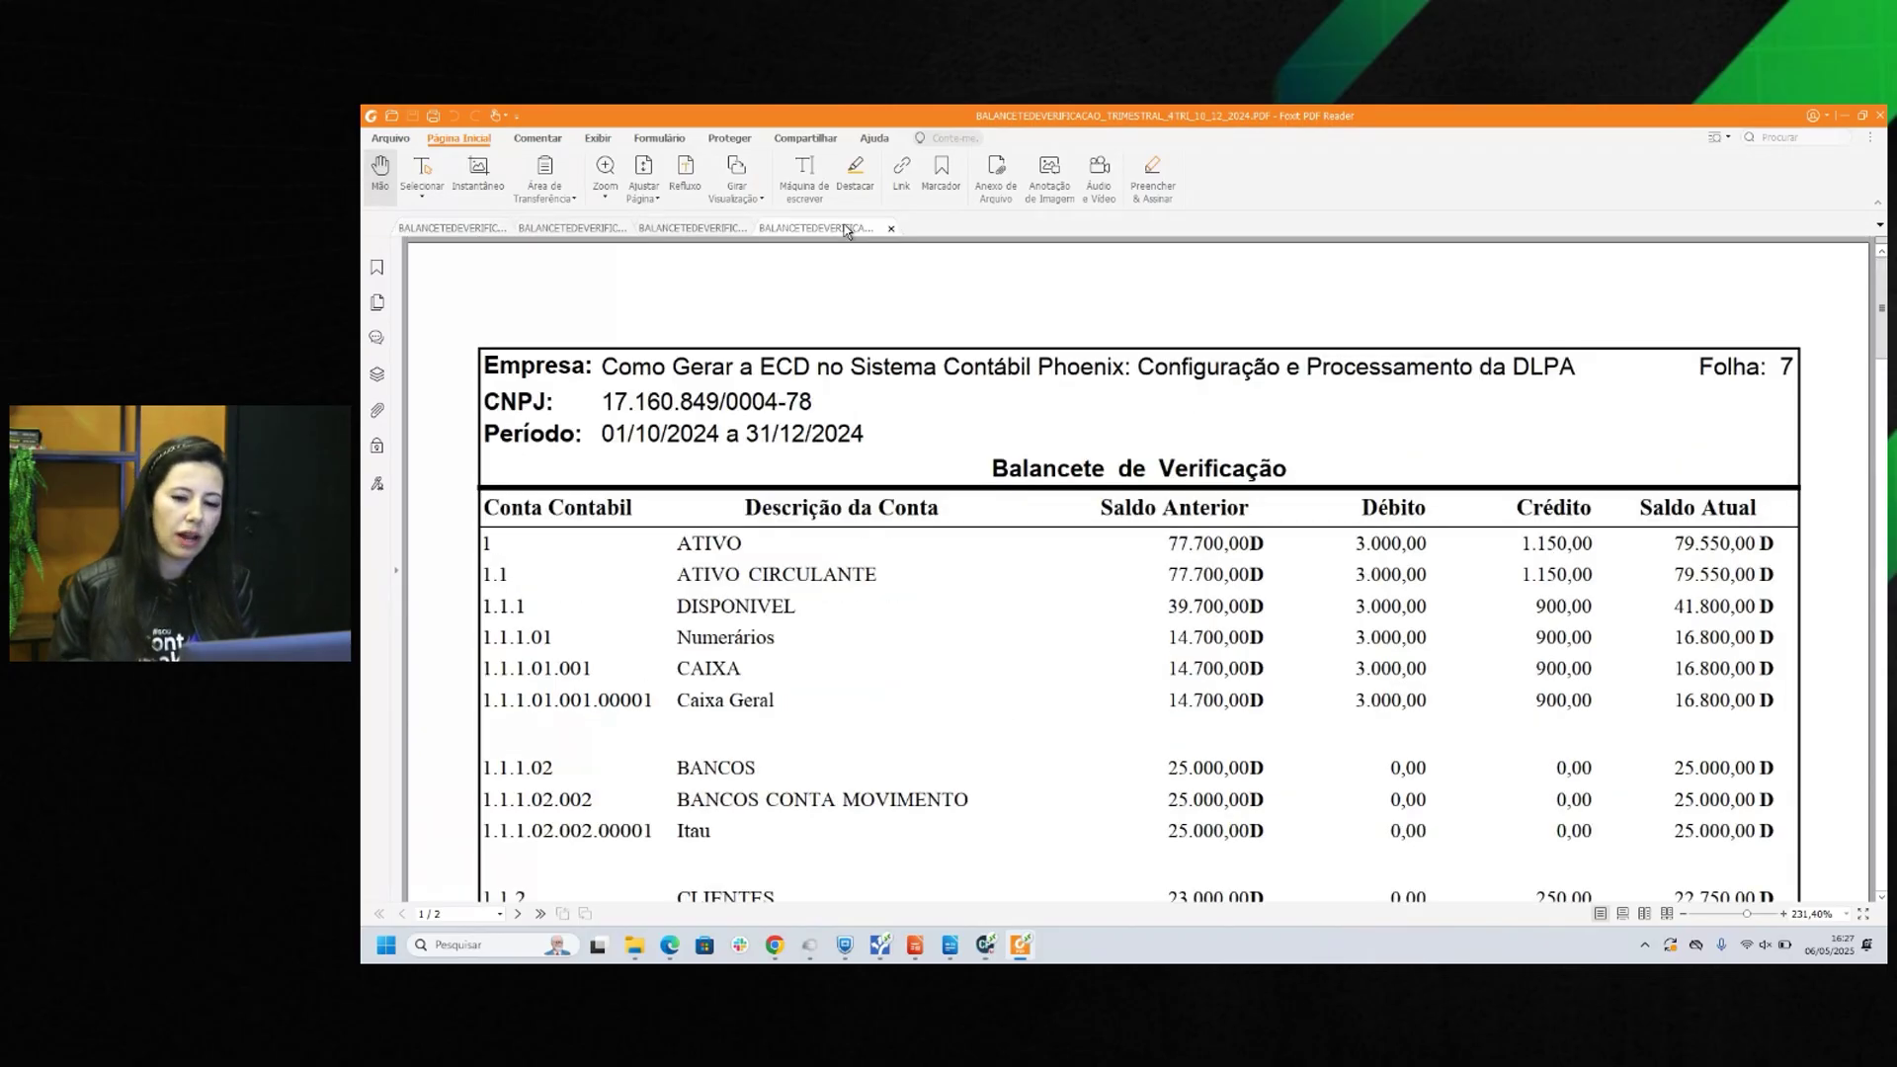
scroll(1525, 683, down, 4)
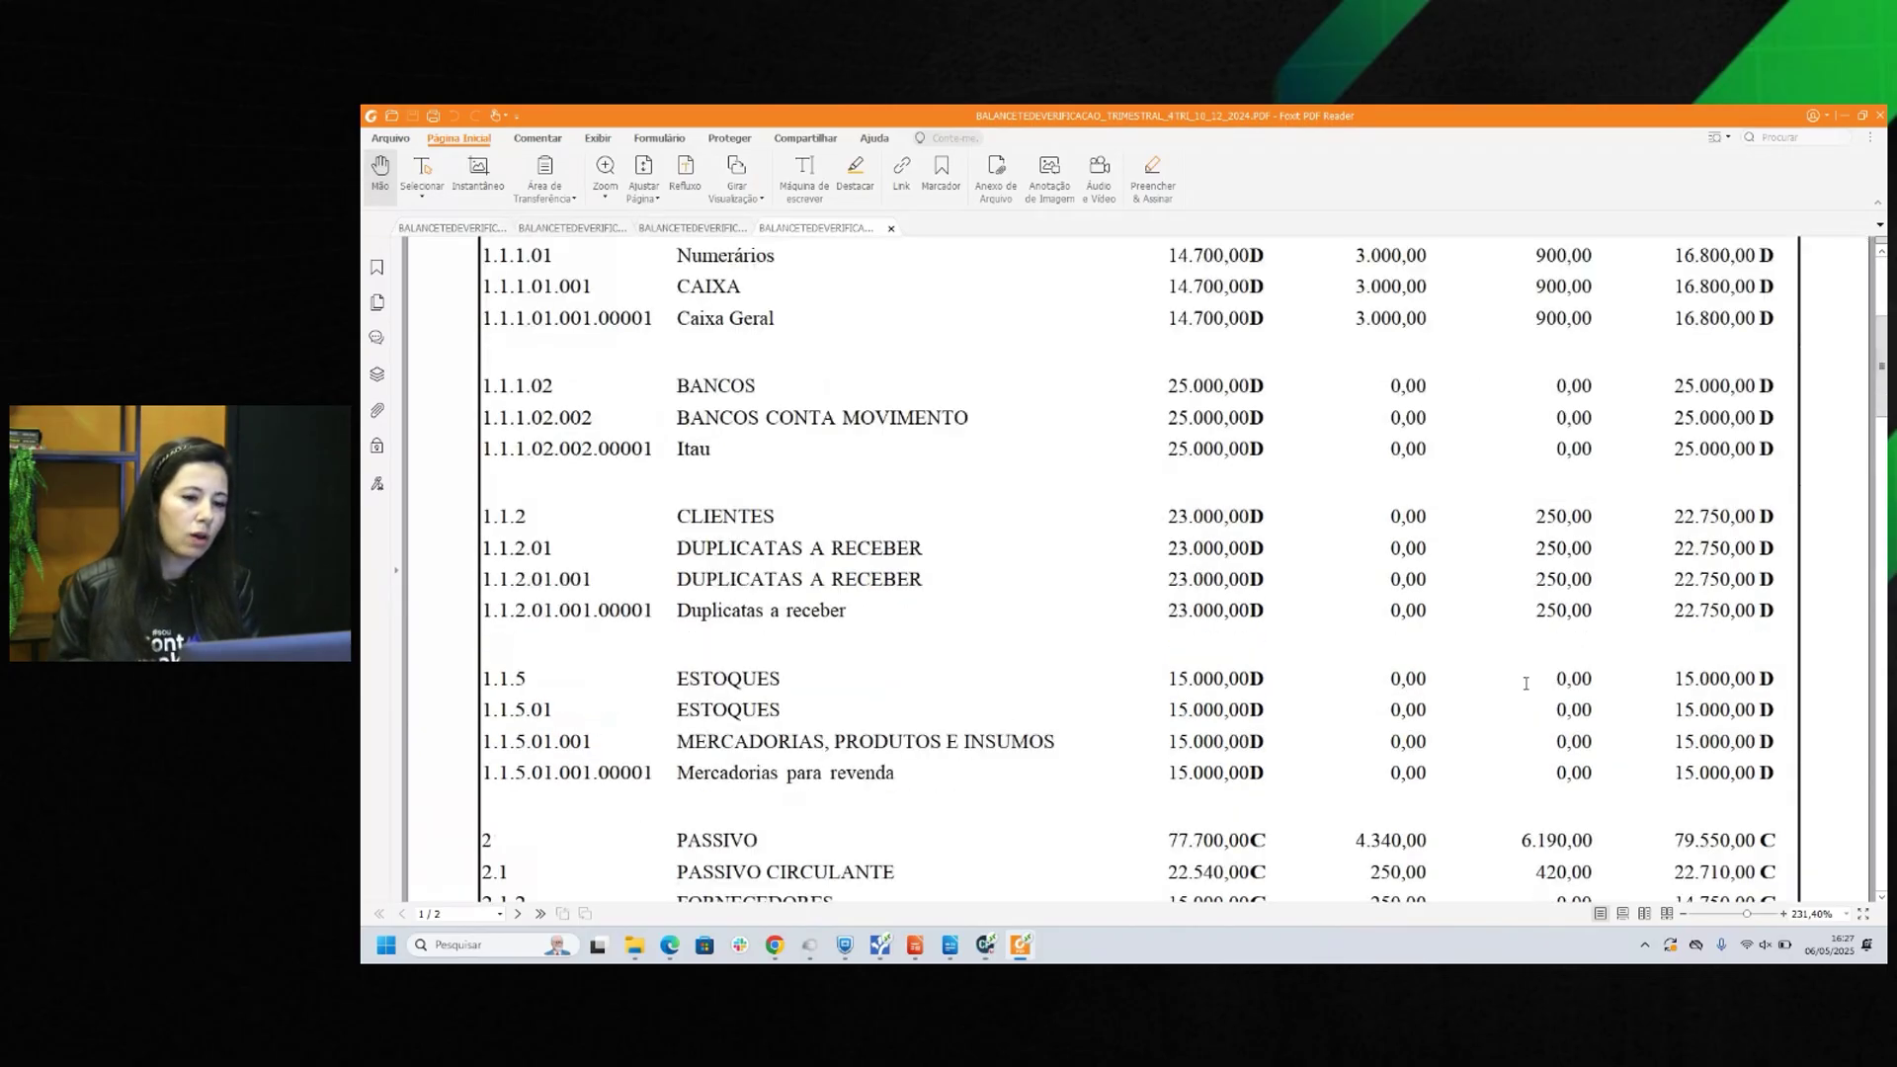
scroll(1526, 683, down, 10)
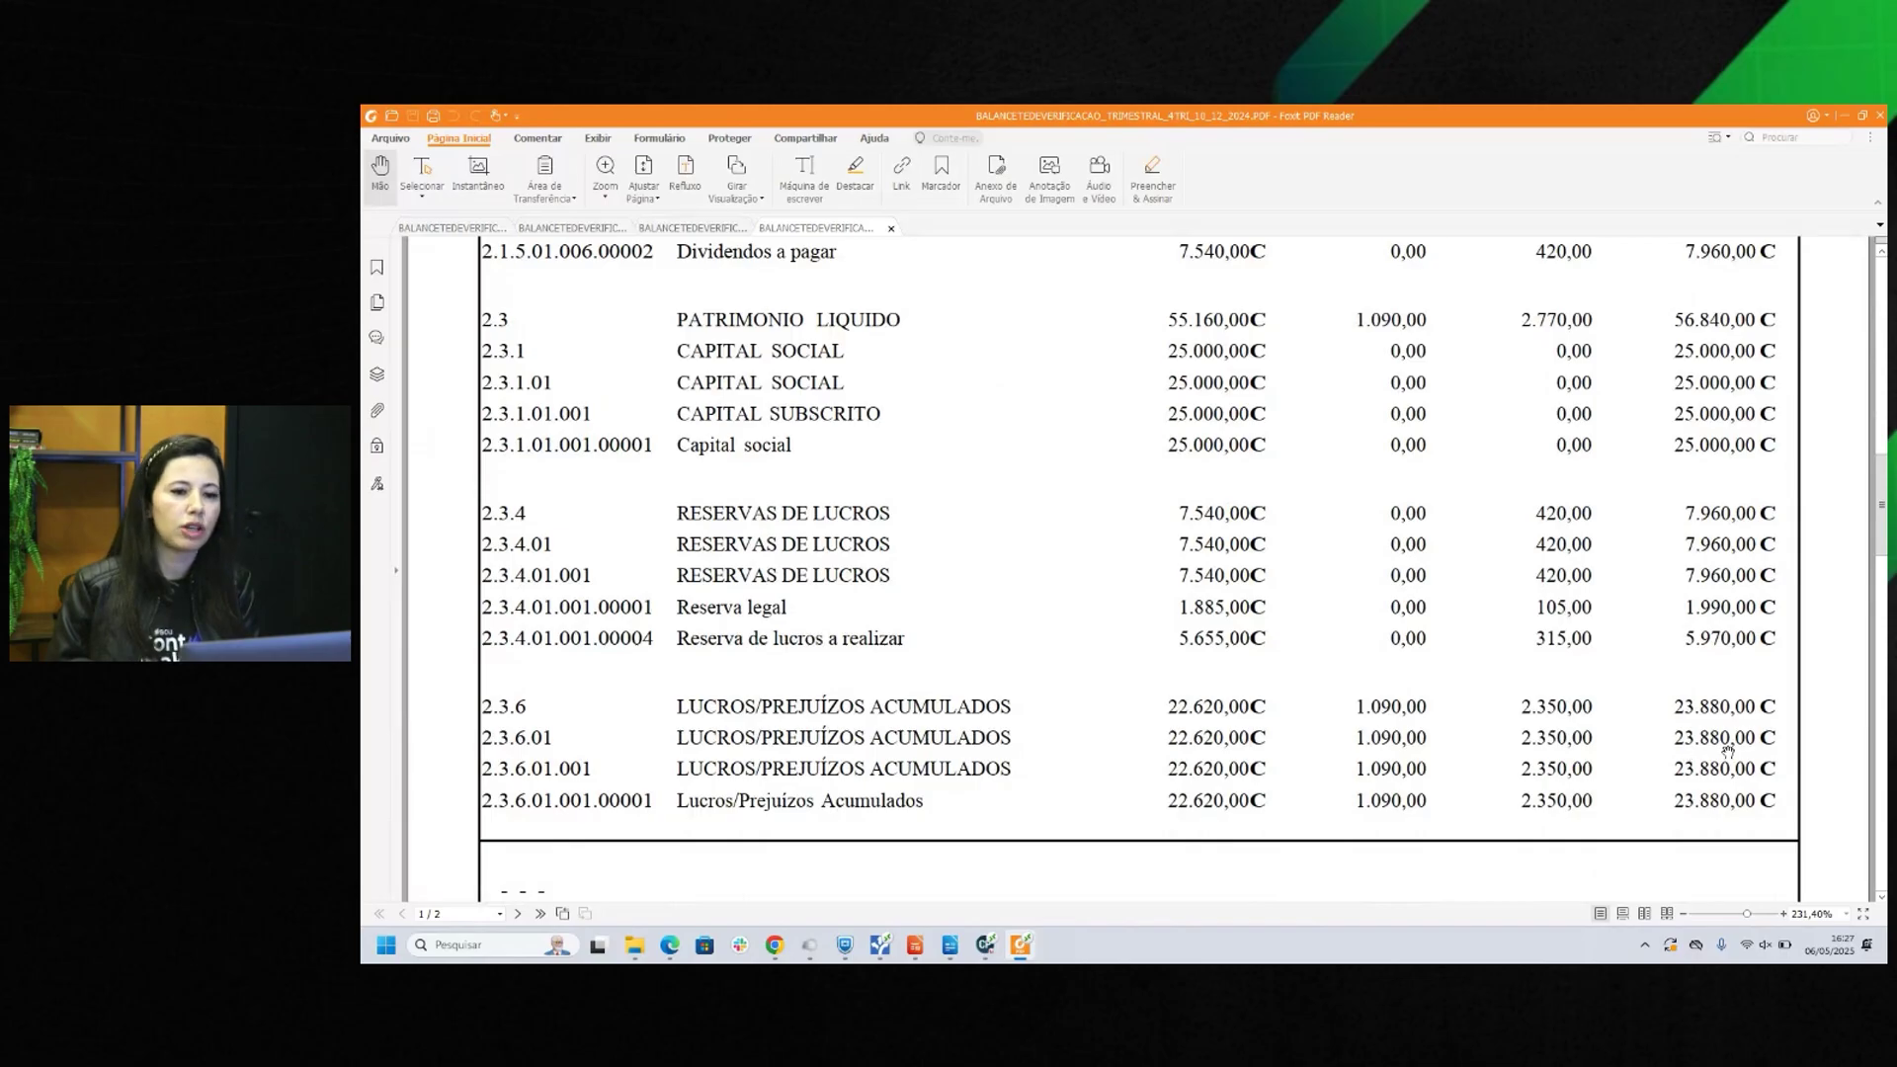
Return to Contábil Phoenix and edit MOECD04's ECD configuration in Central Comunicação SPED, choosing Geral as Tipo de escrituração.
click(992, 950)
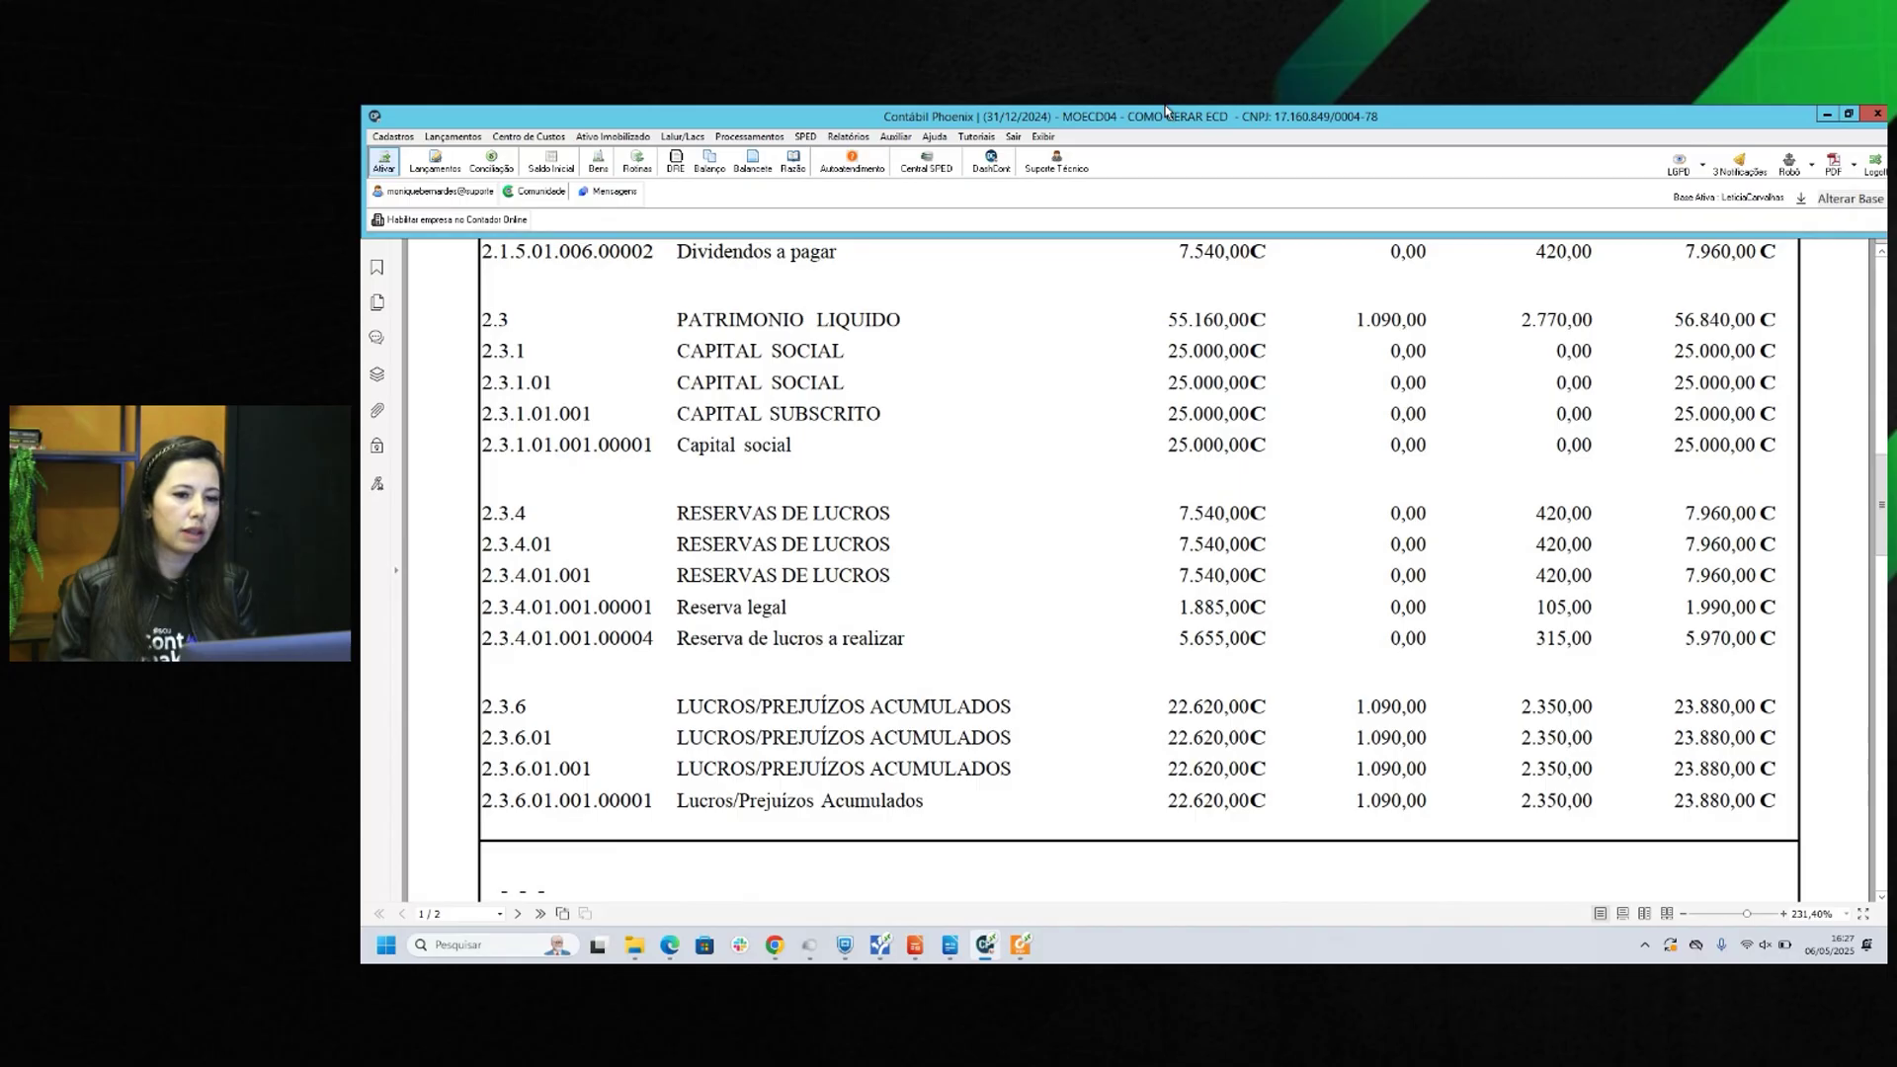
click(816, 137)
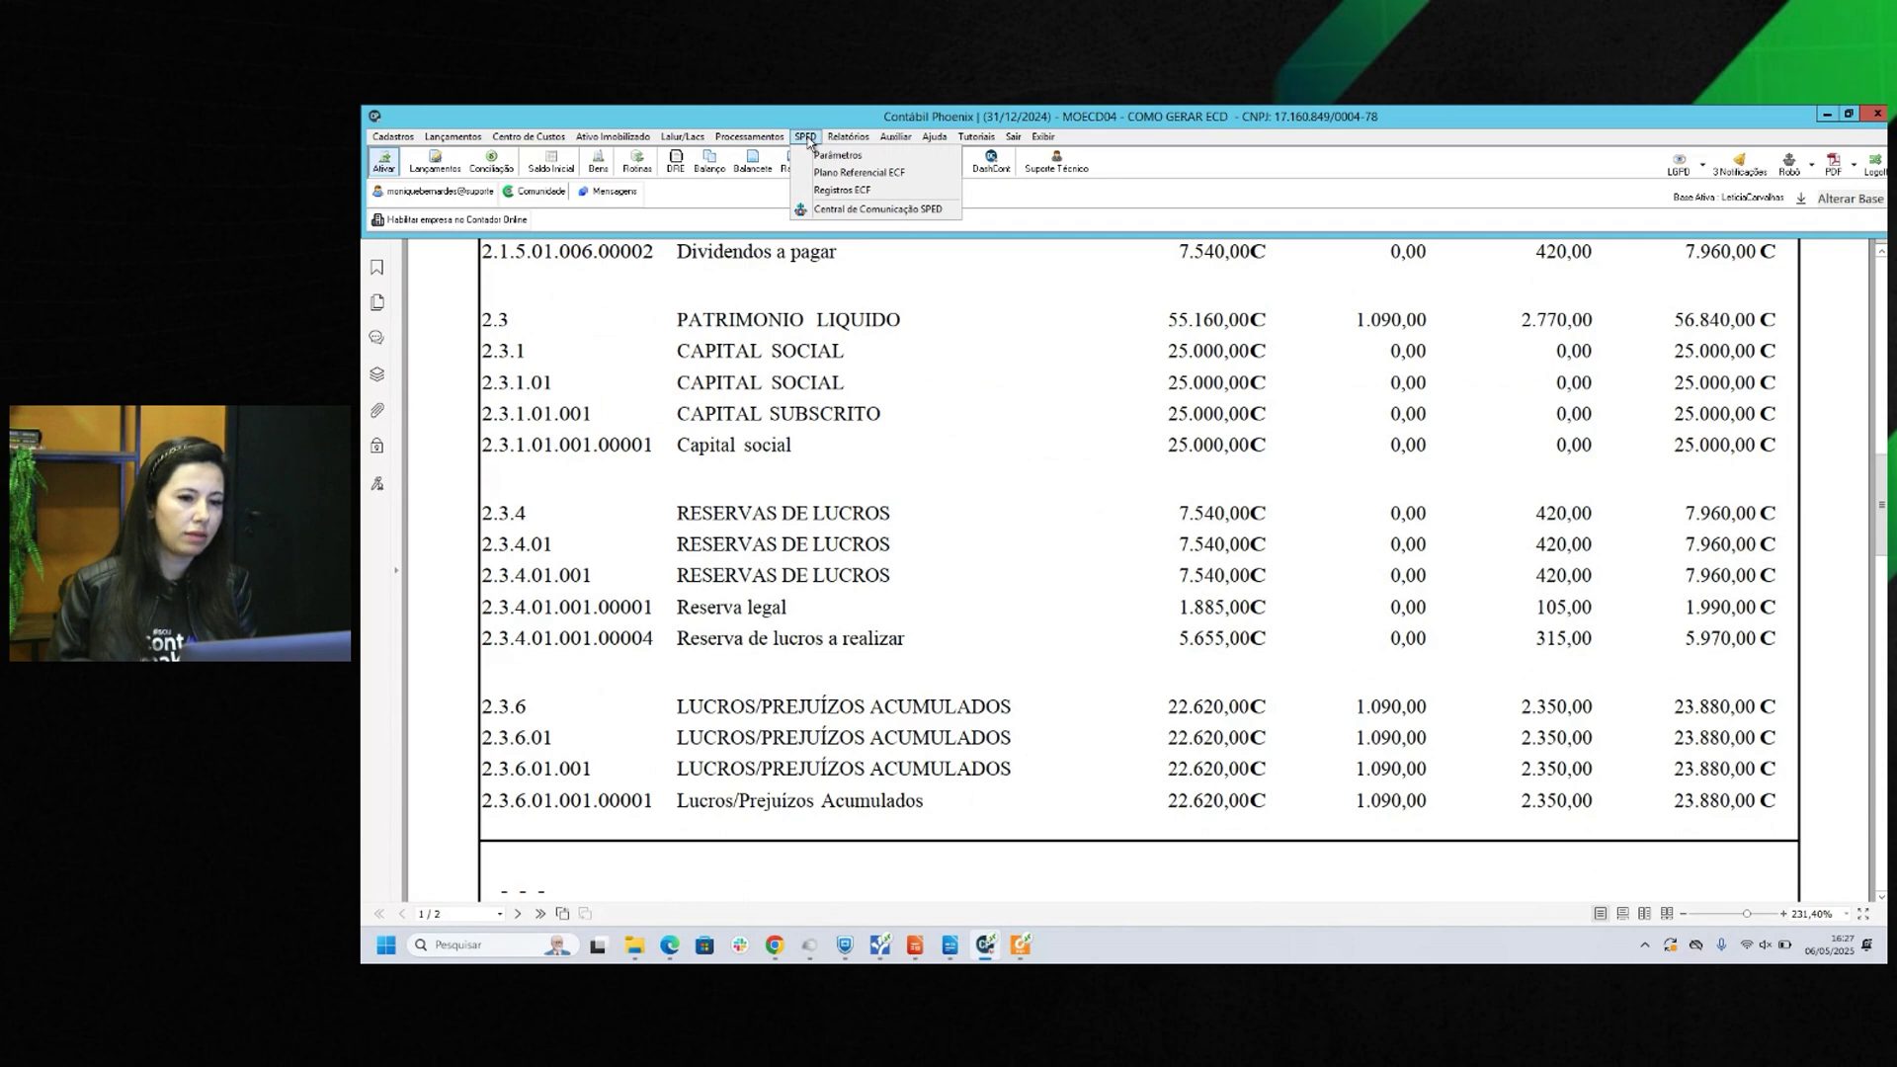
click(1002, 194)
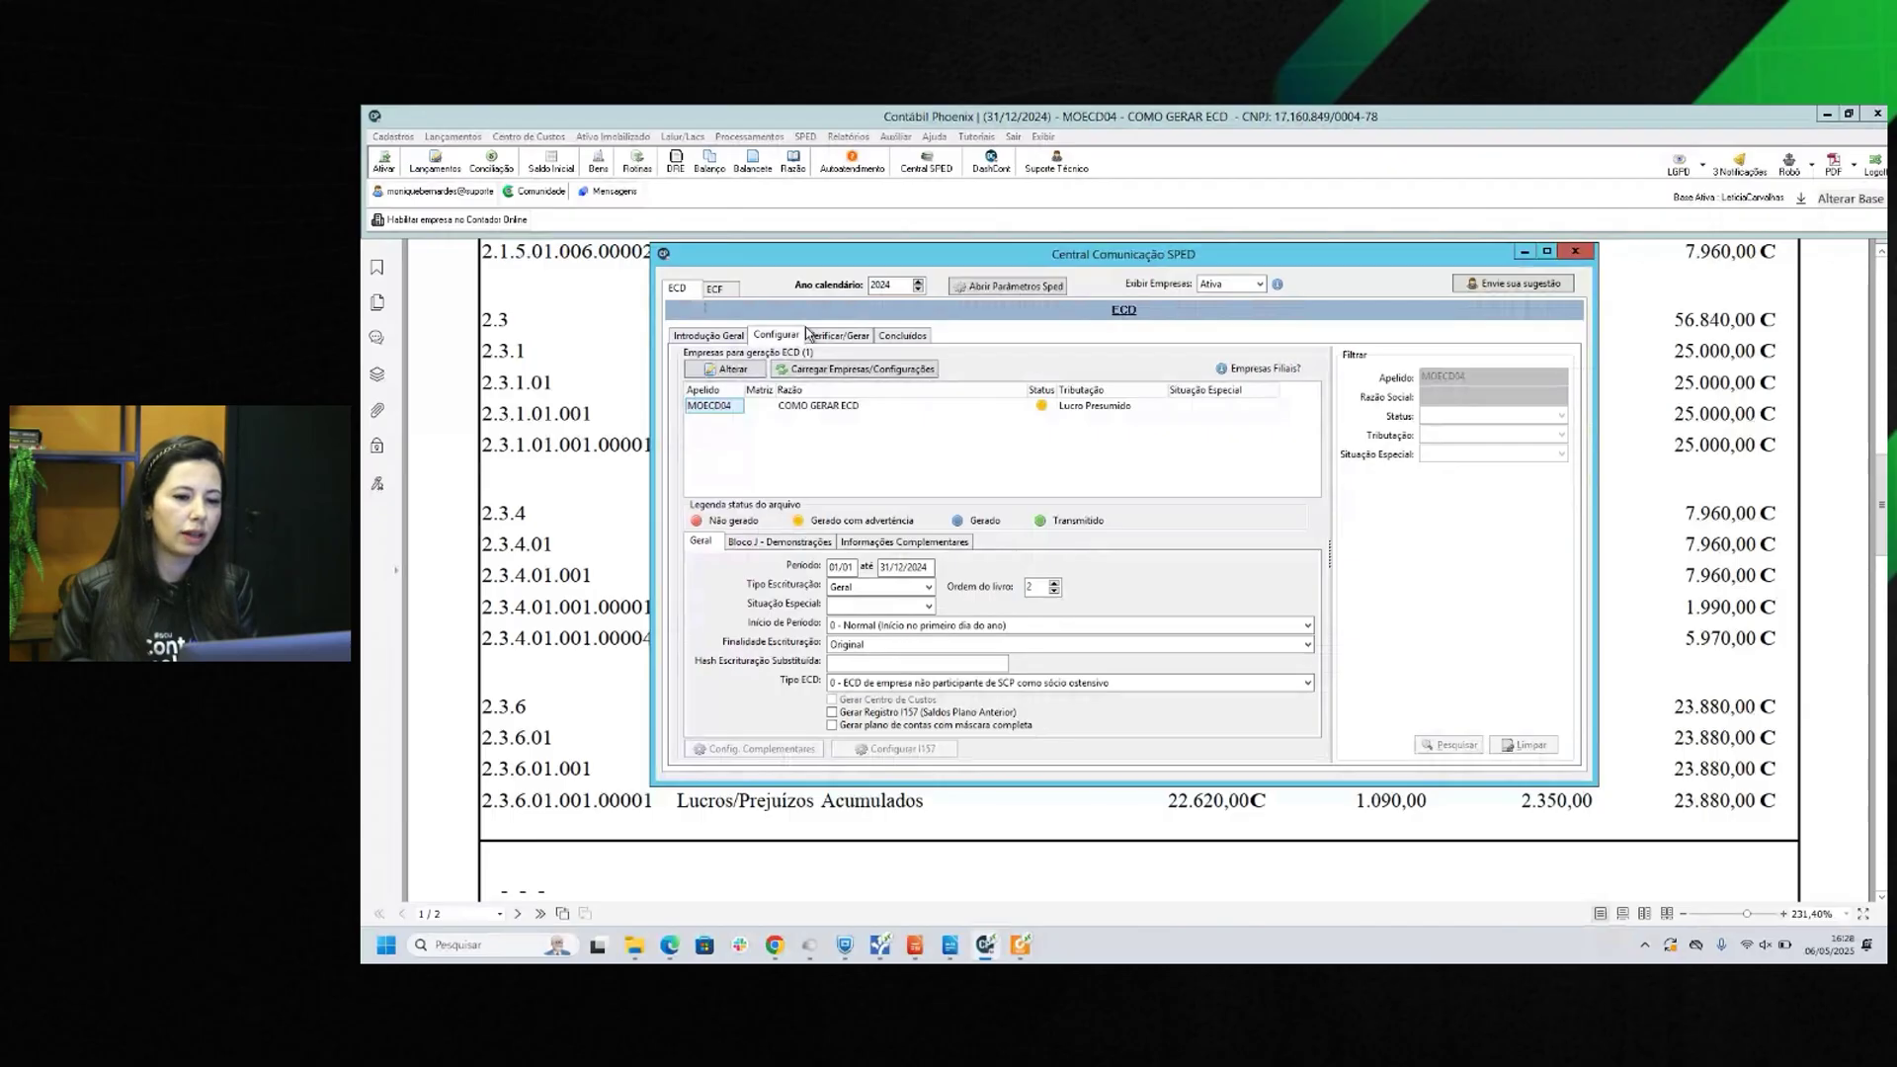
click(745, 374)
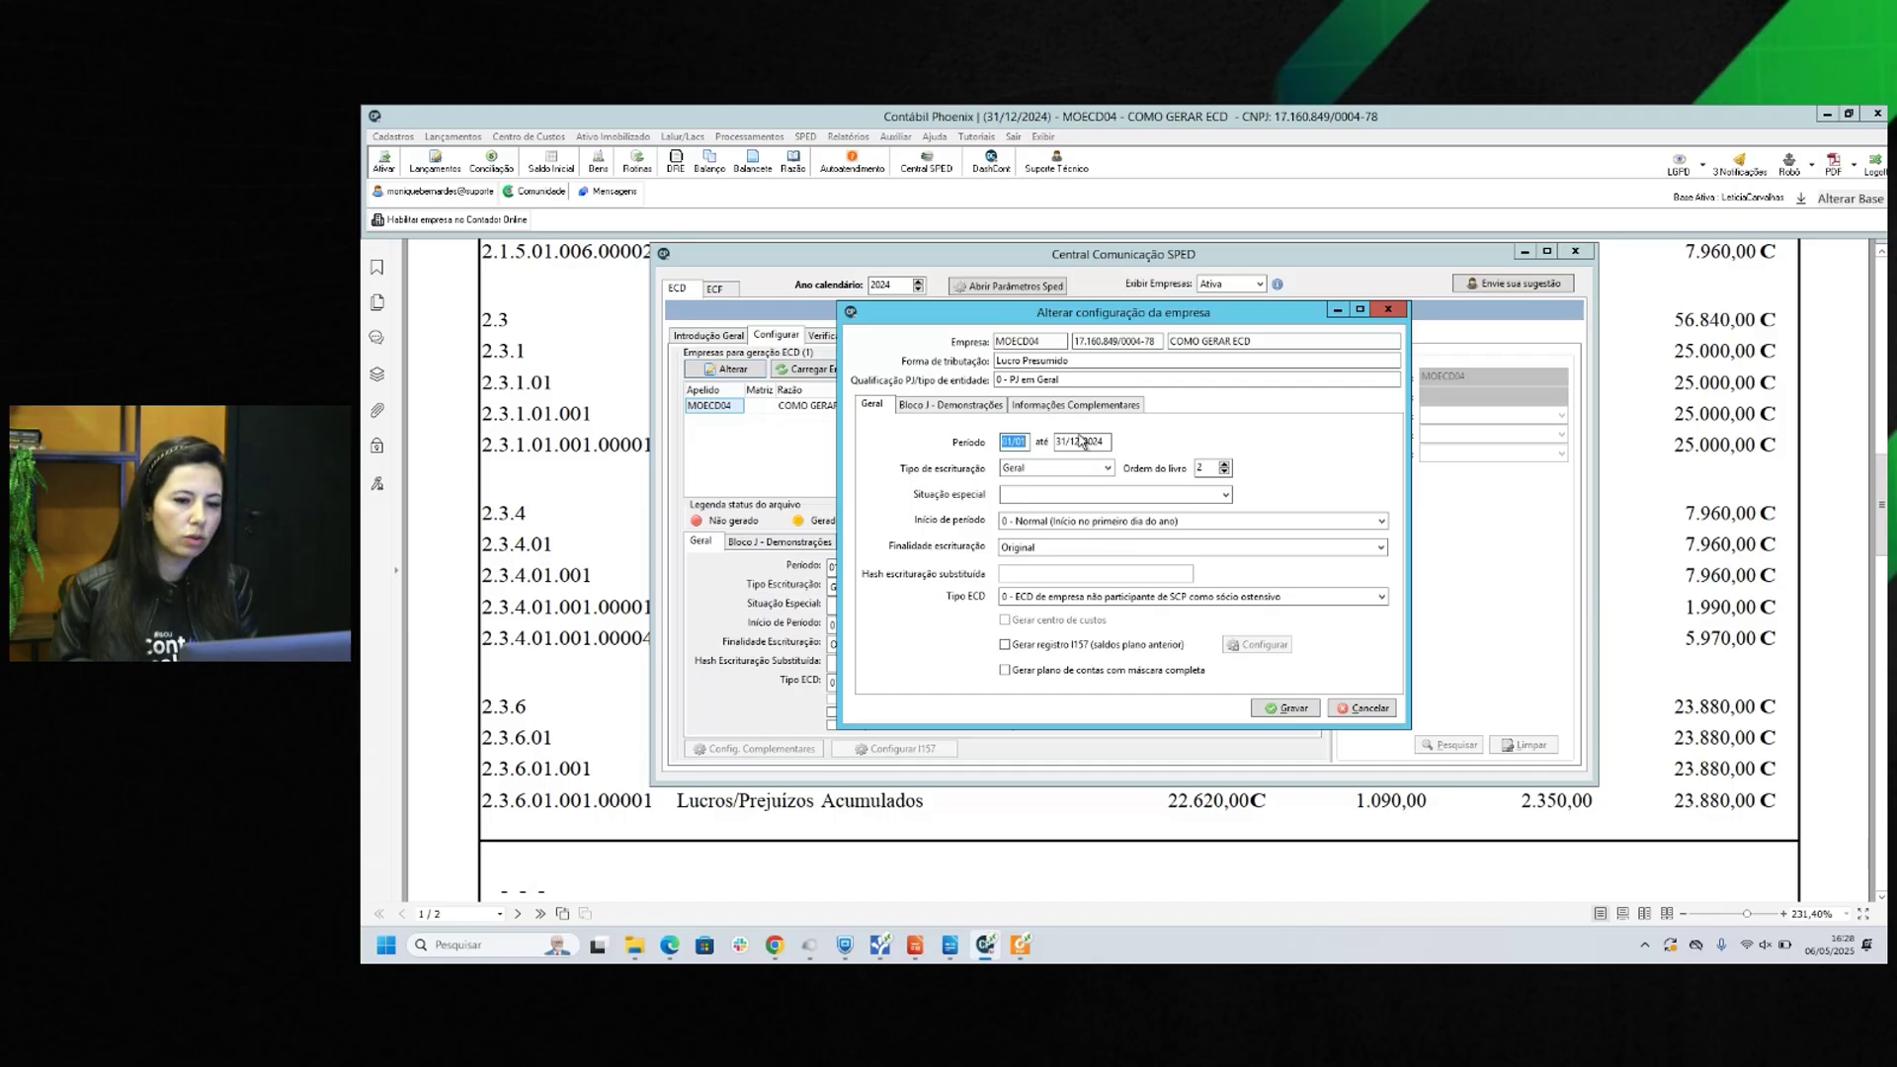
click(1082, 468)
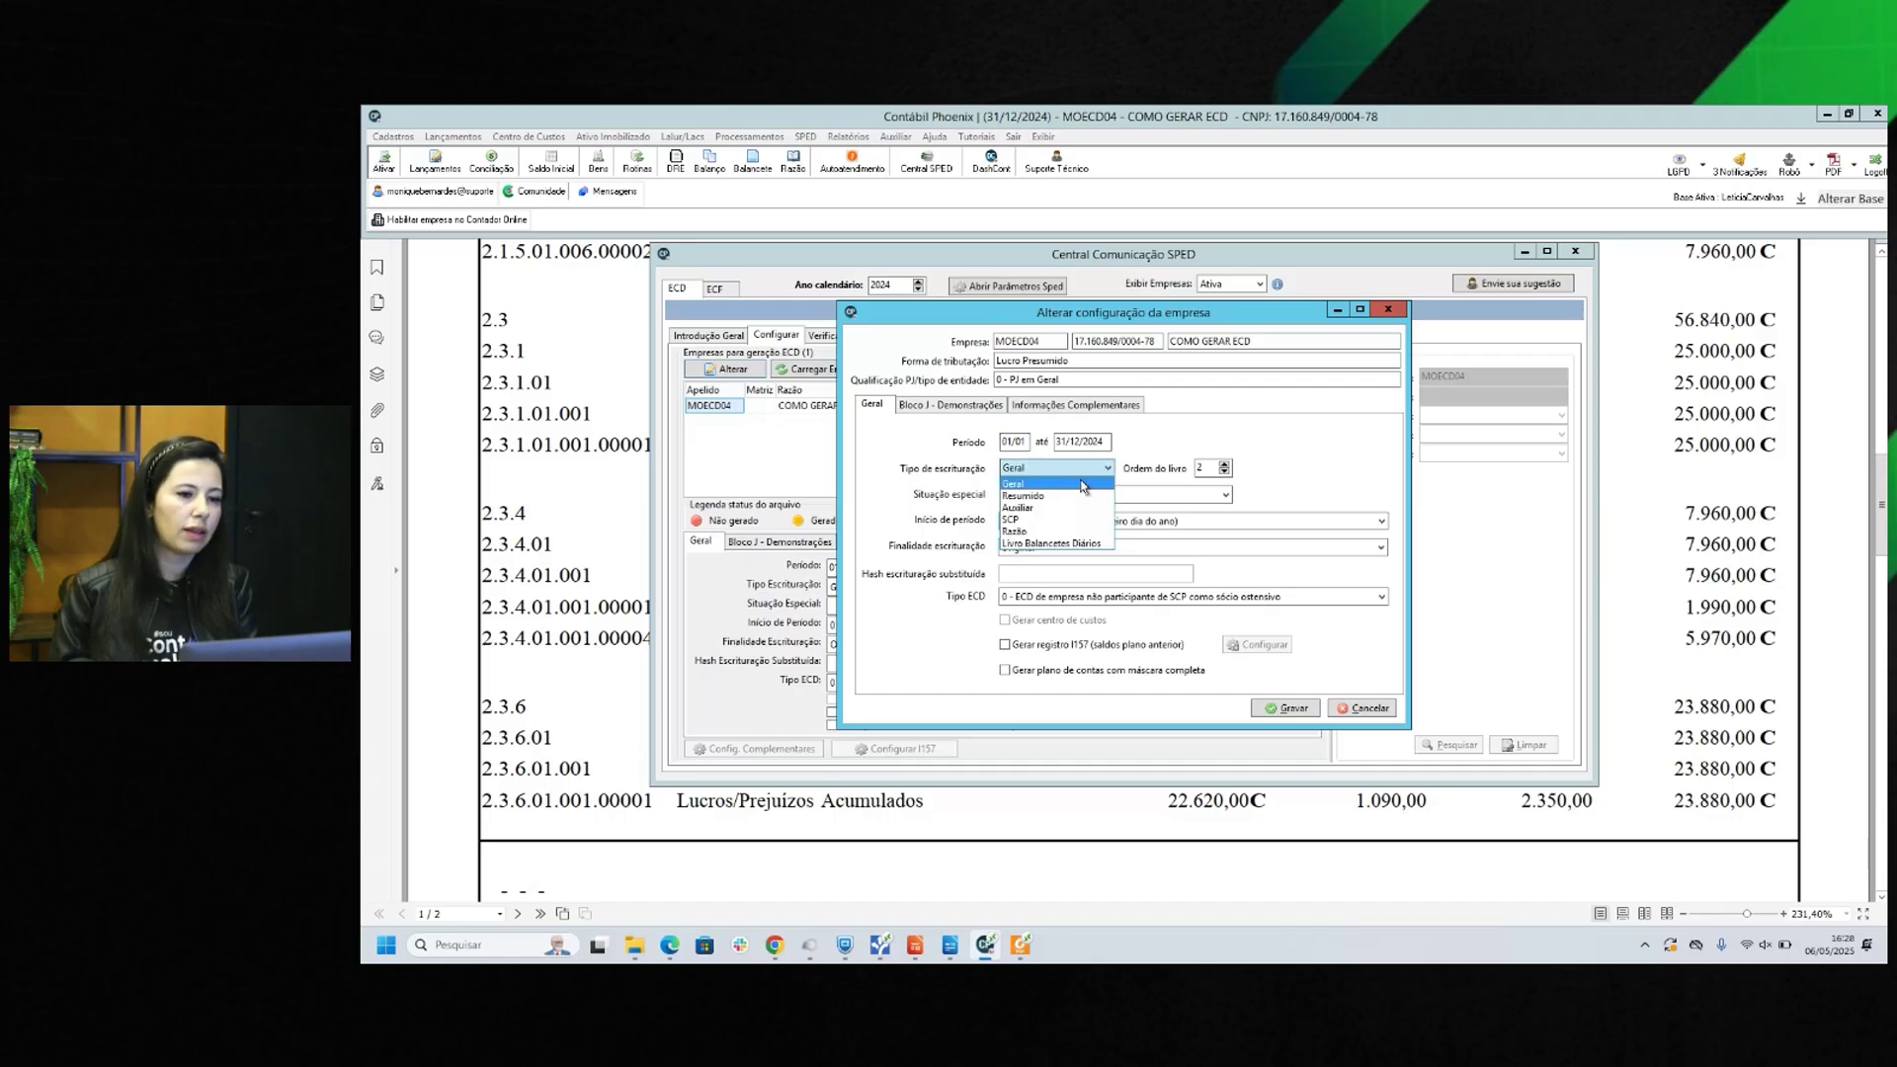
click(1084, 484)
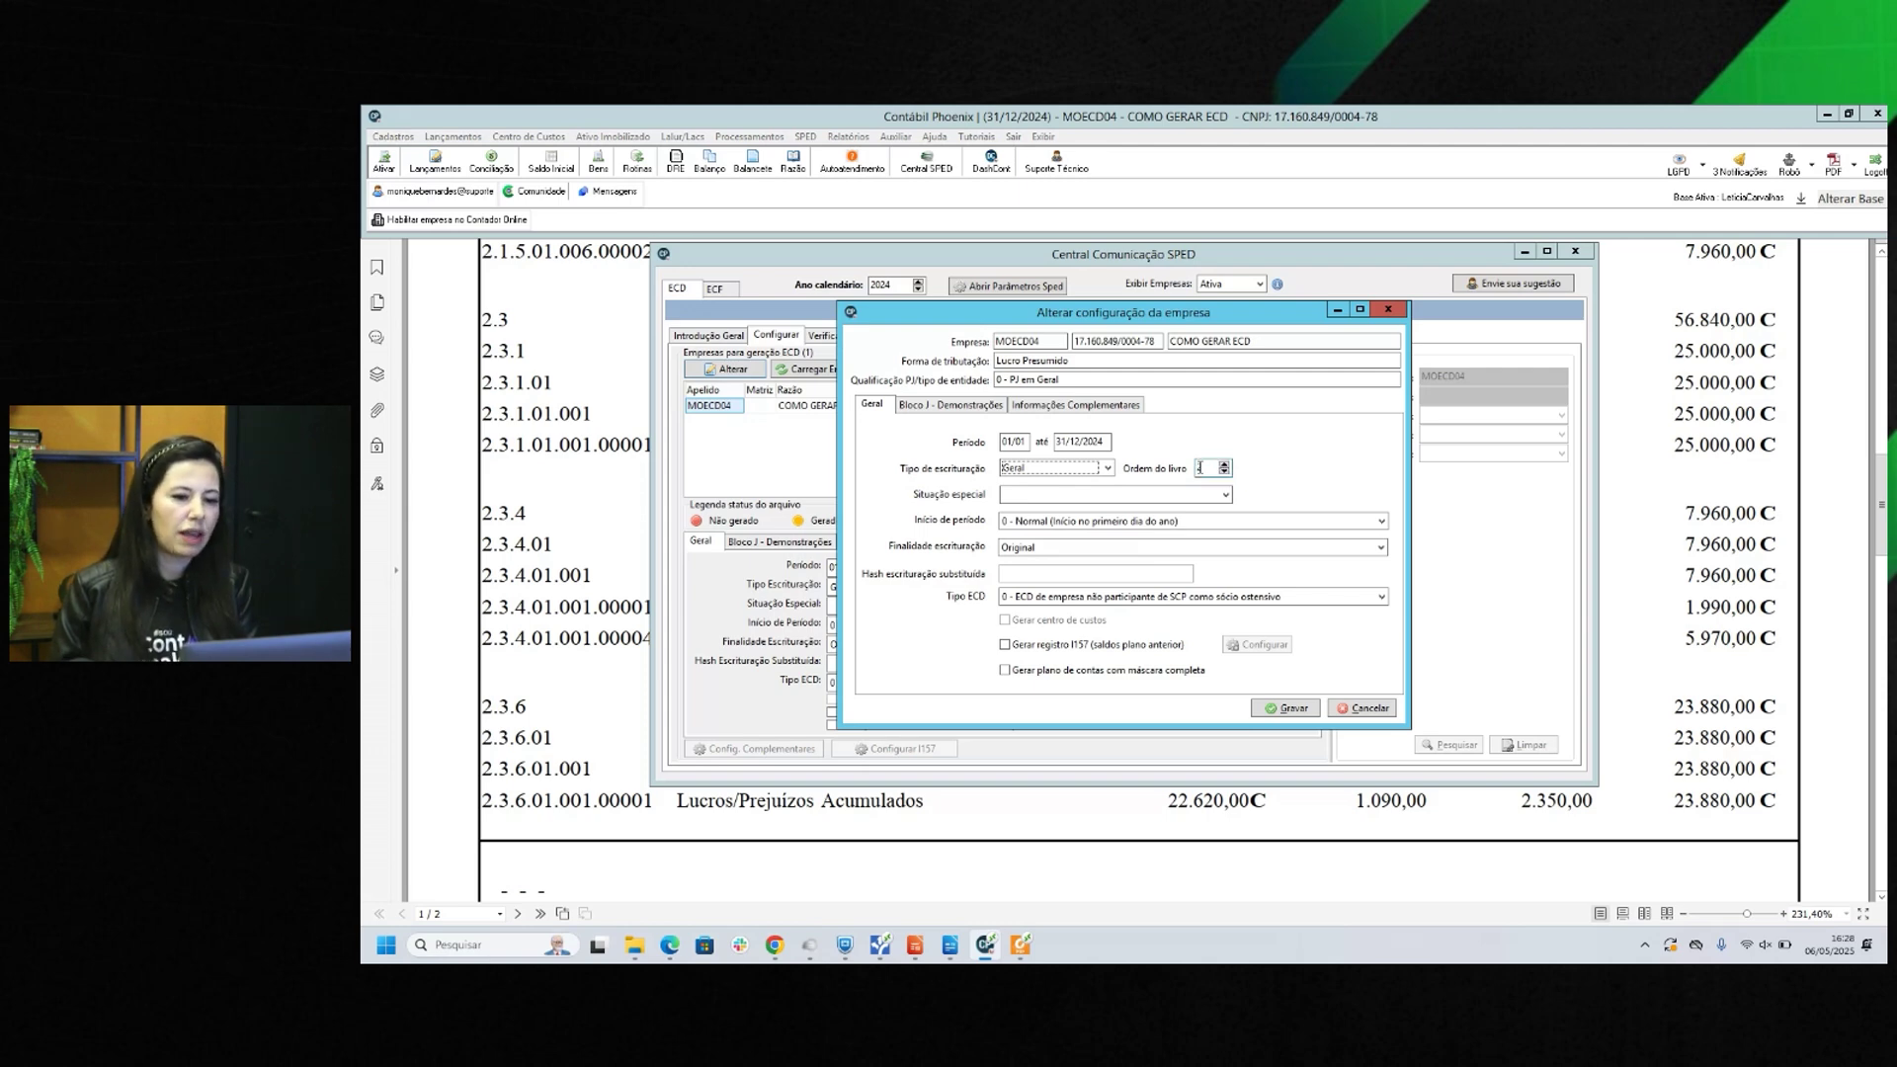
Leave Situação especial blank, keep Início de período at 0 - Normal, and choose Original as Finalidade escrituração.
click(1159, 495)
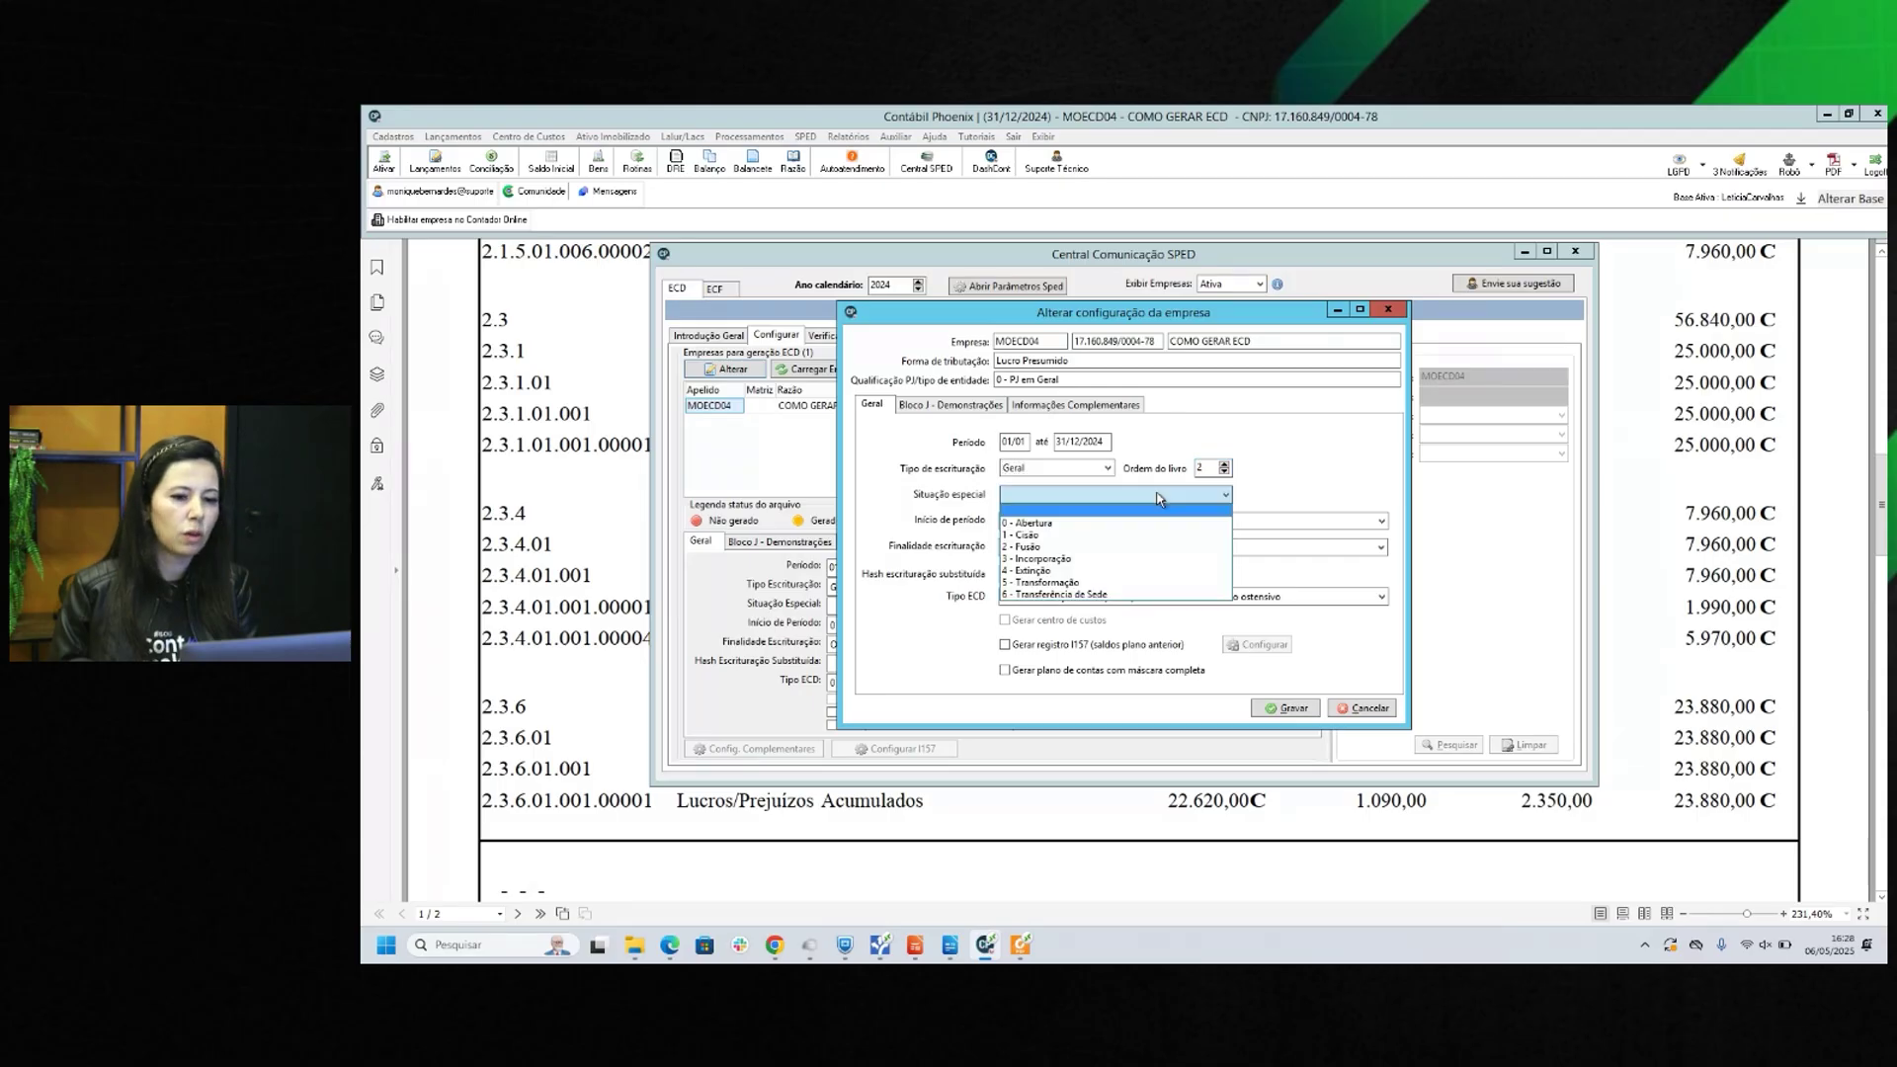
click(1050, 527)
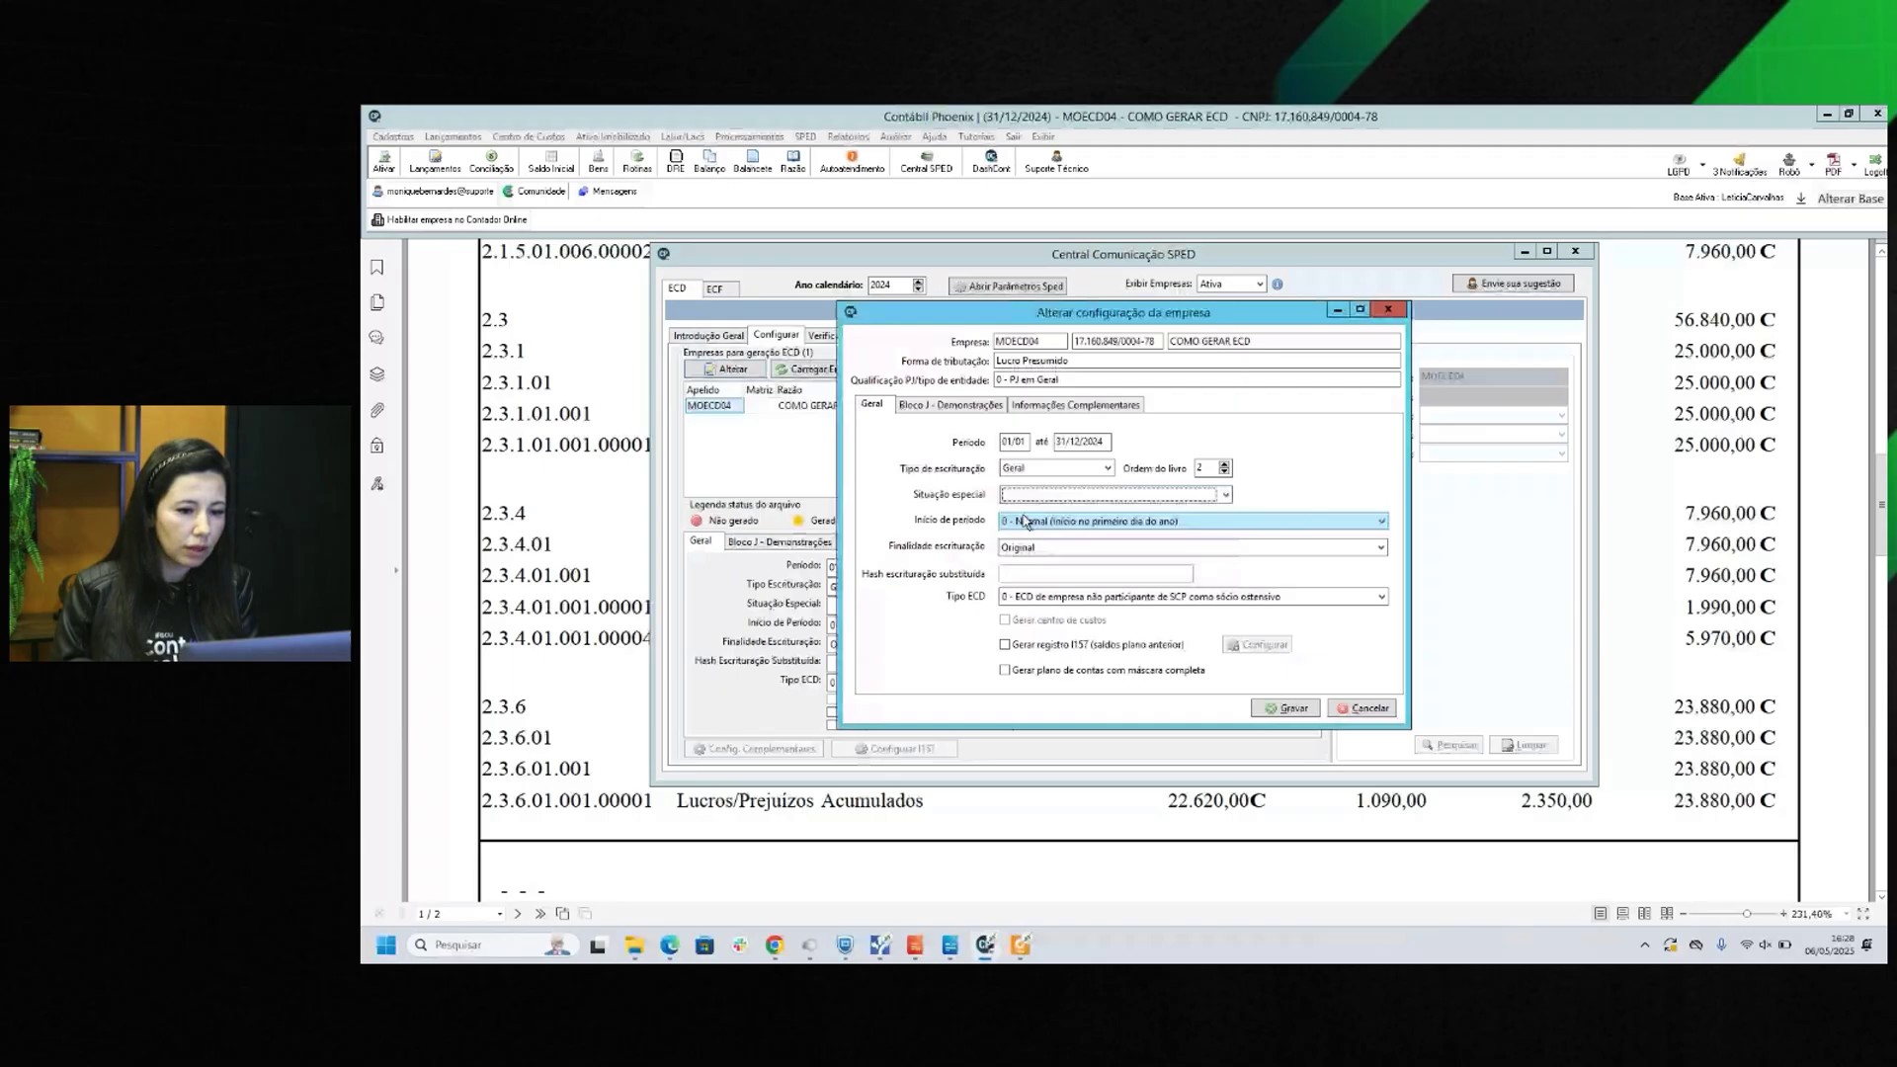
click(1026, 522)
click(967, 534)
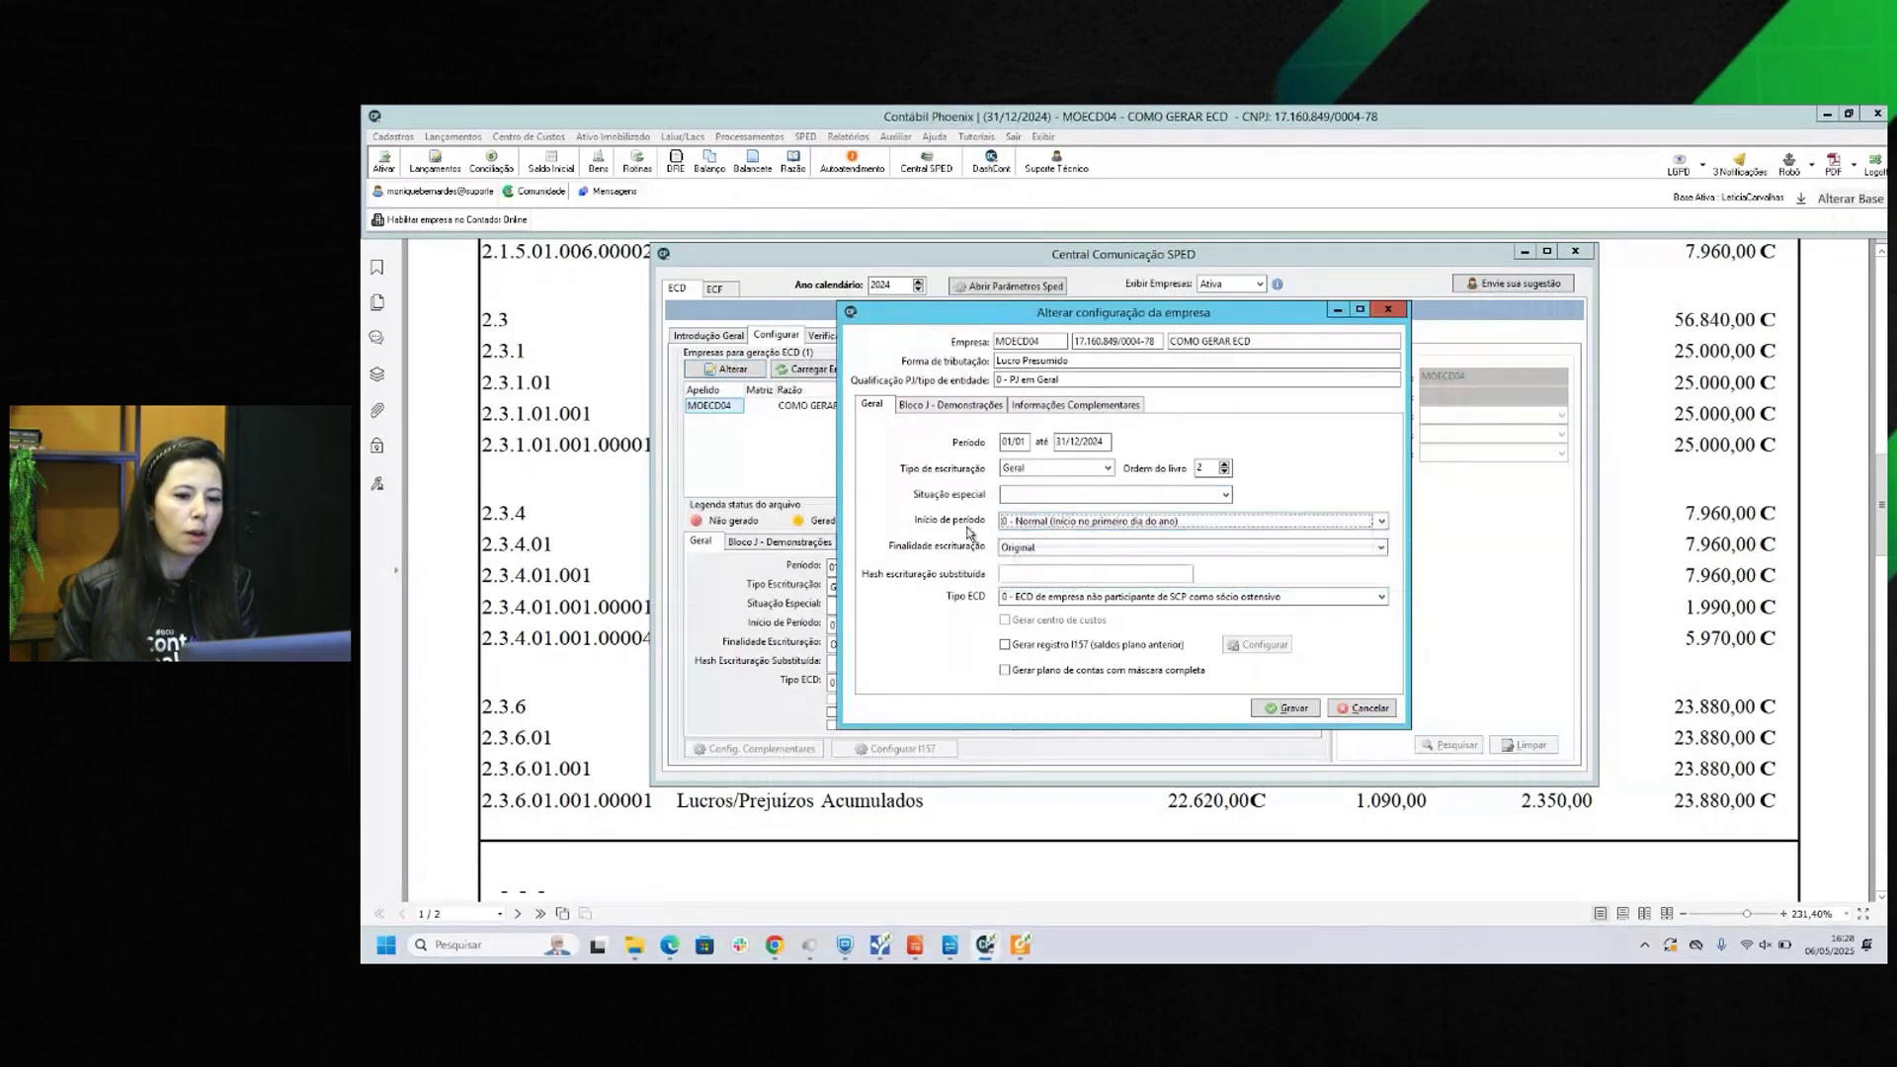
click(1019, 547)
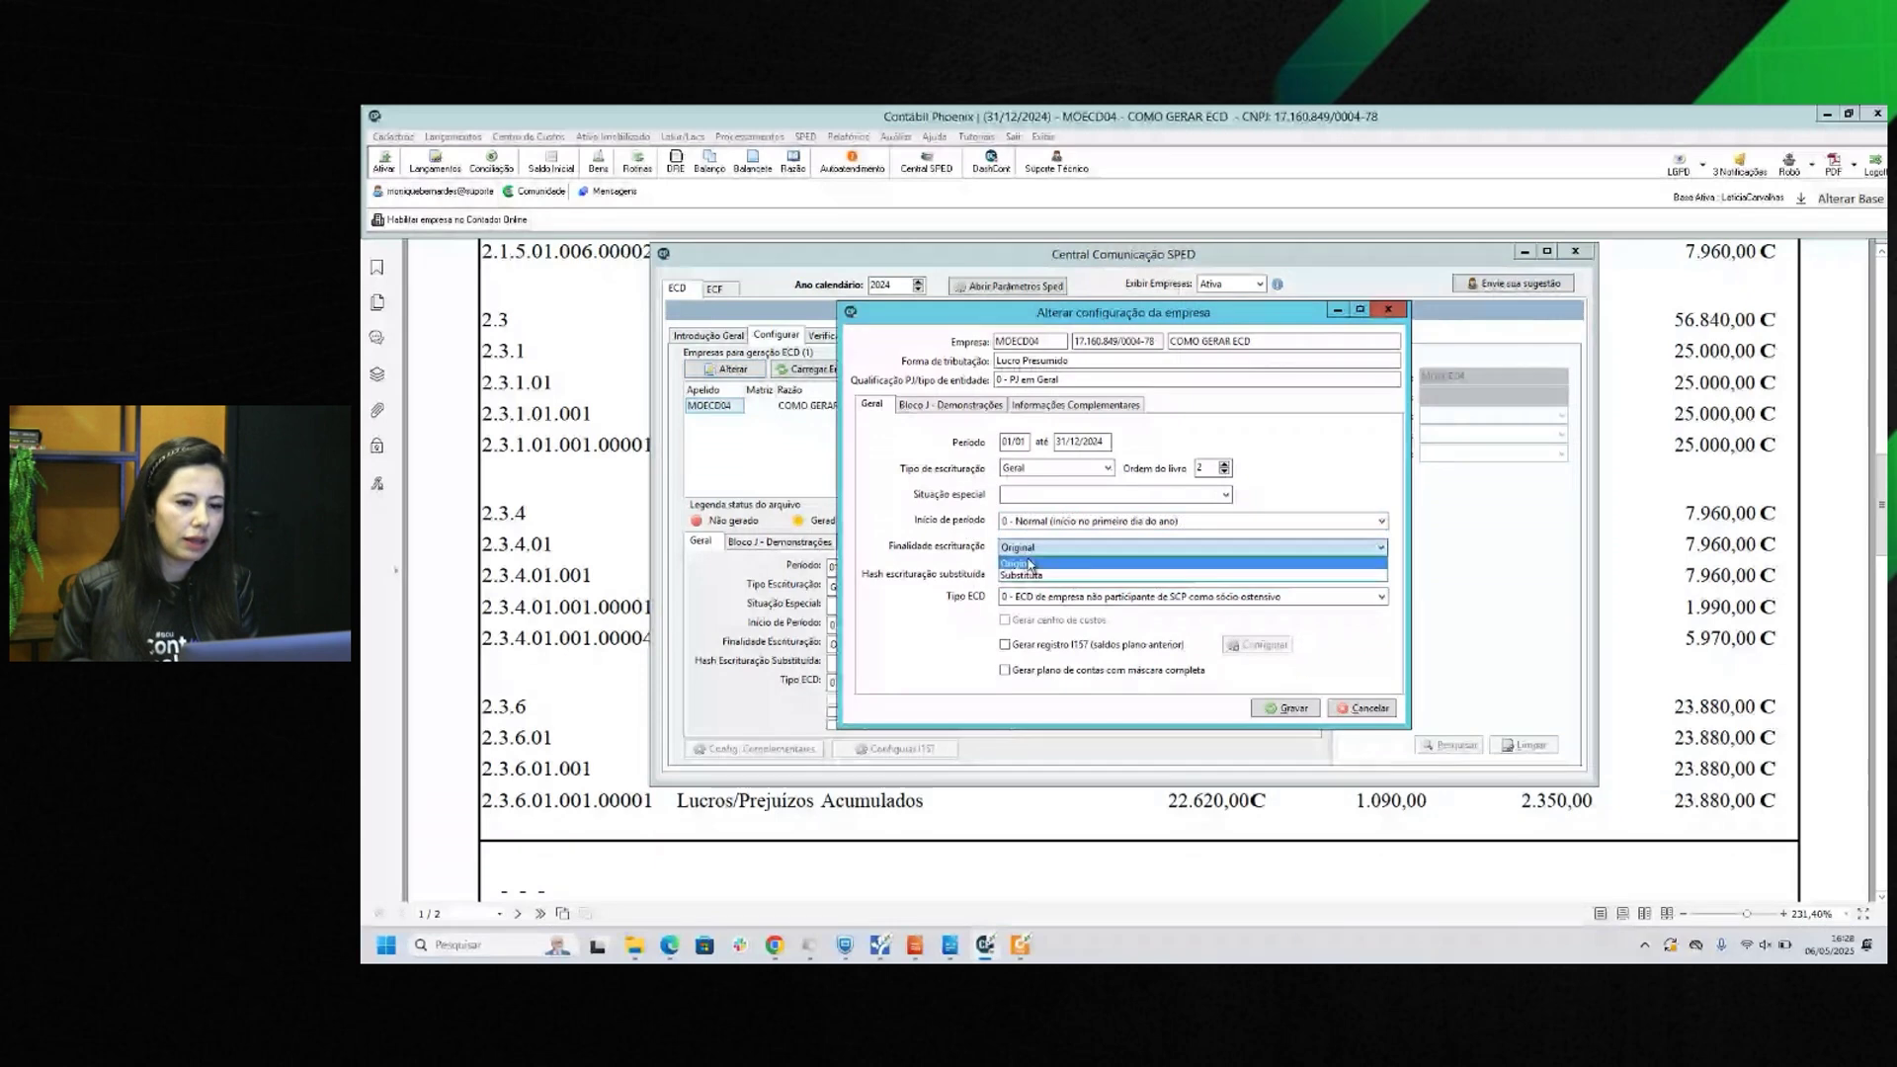
click(1030, 565)
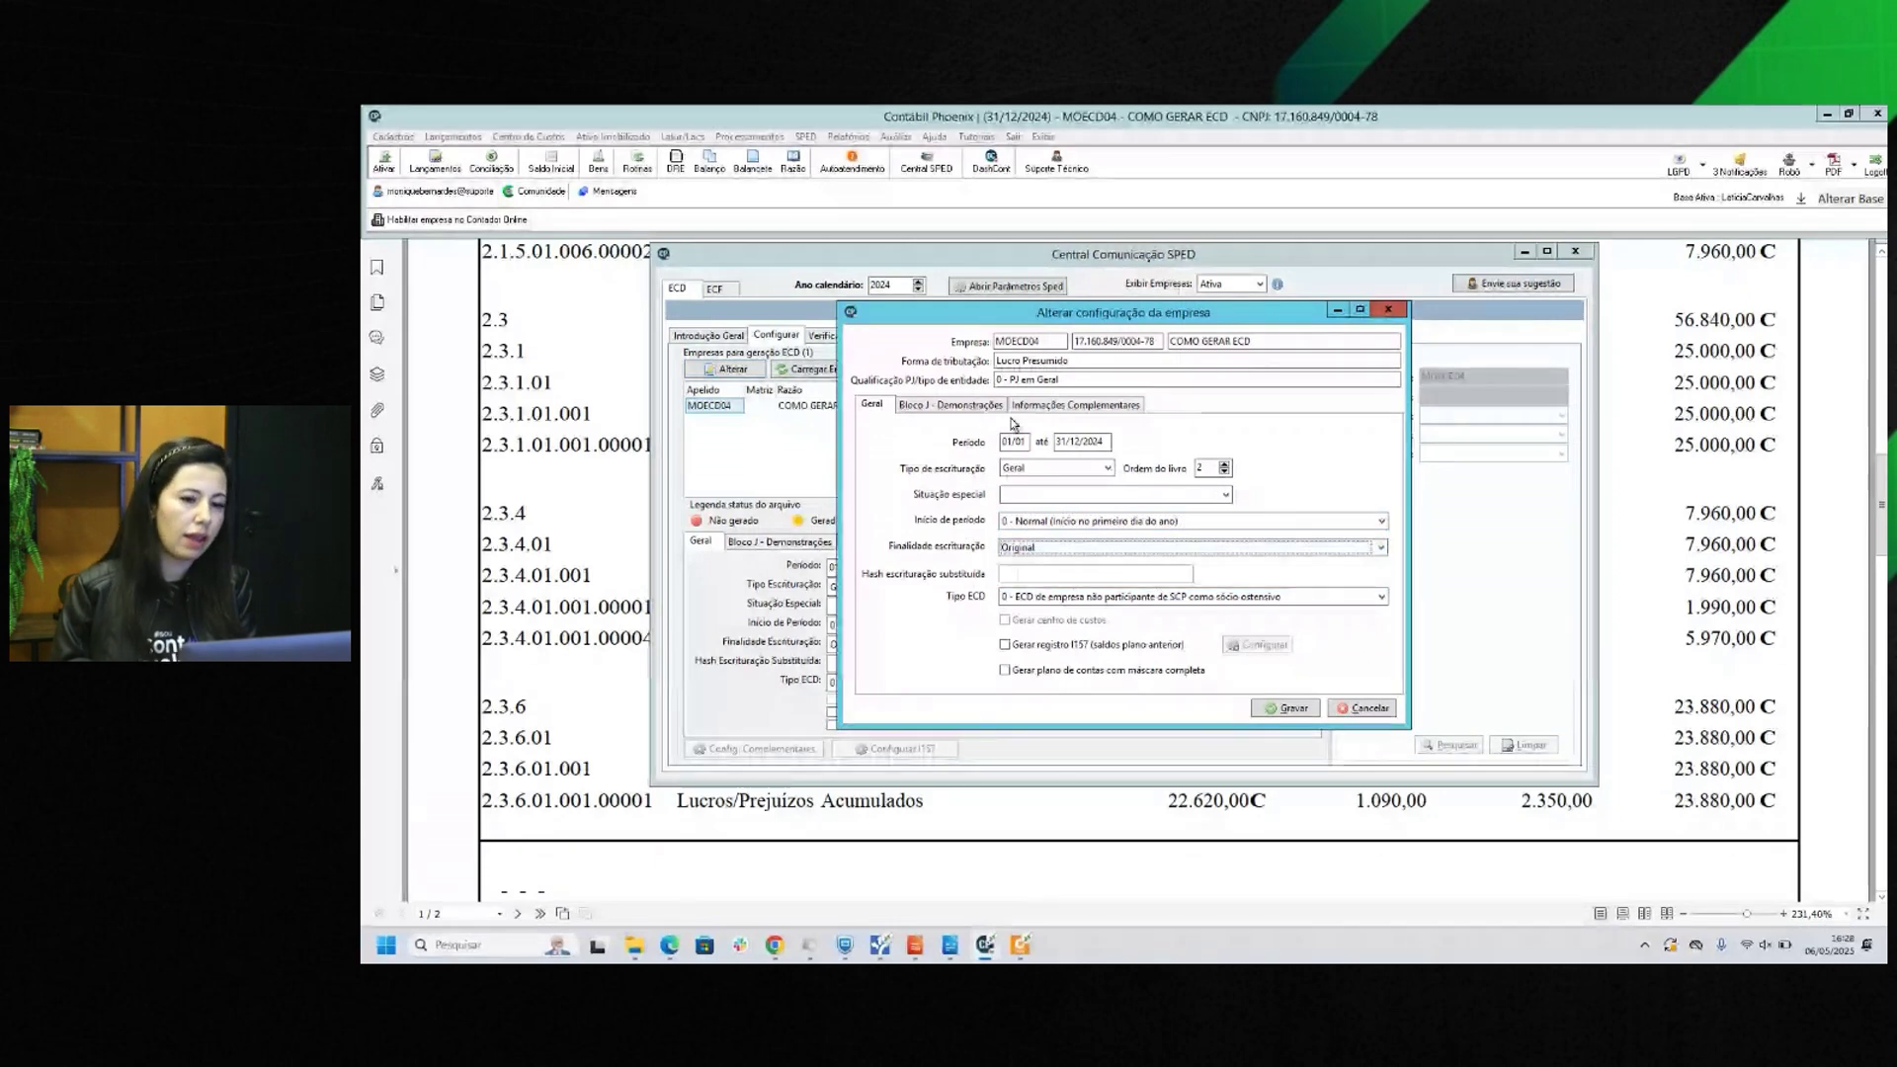
Review the Bloco J - Demonstrações settings, keeping Modelo da DRE 2 and DLPA, and save the company's ECD configuration.
click(984, 409)
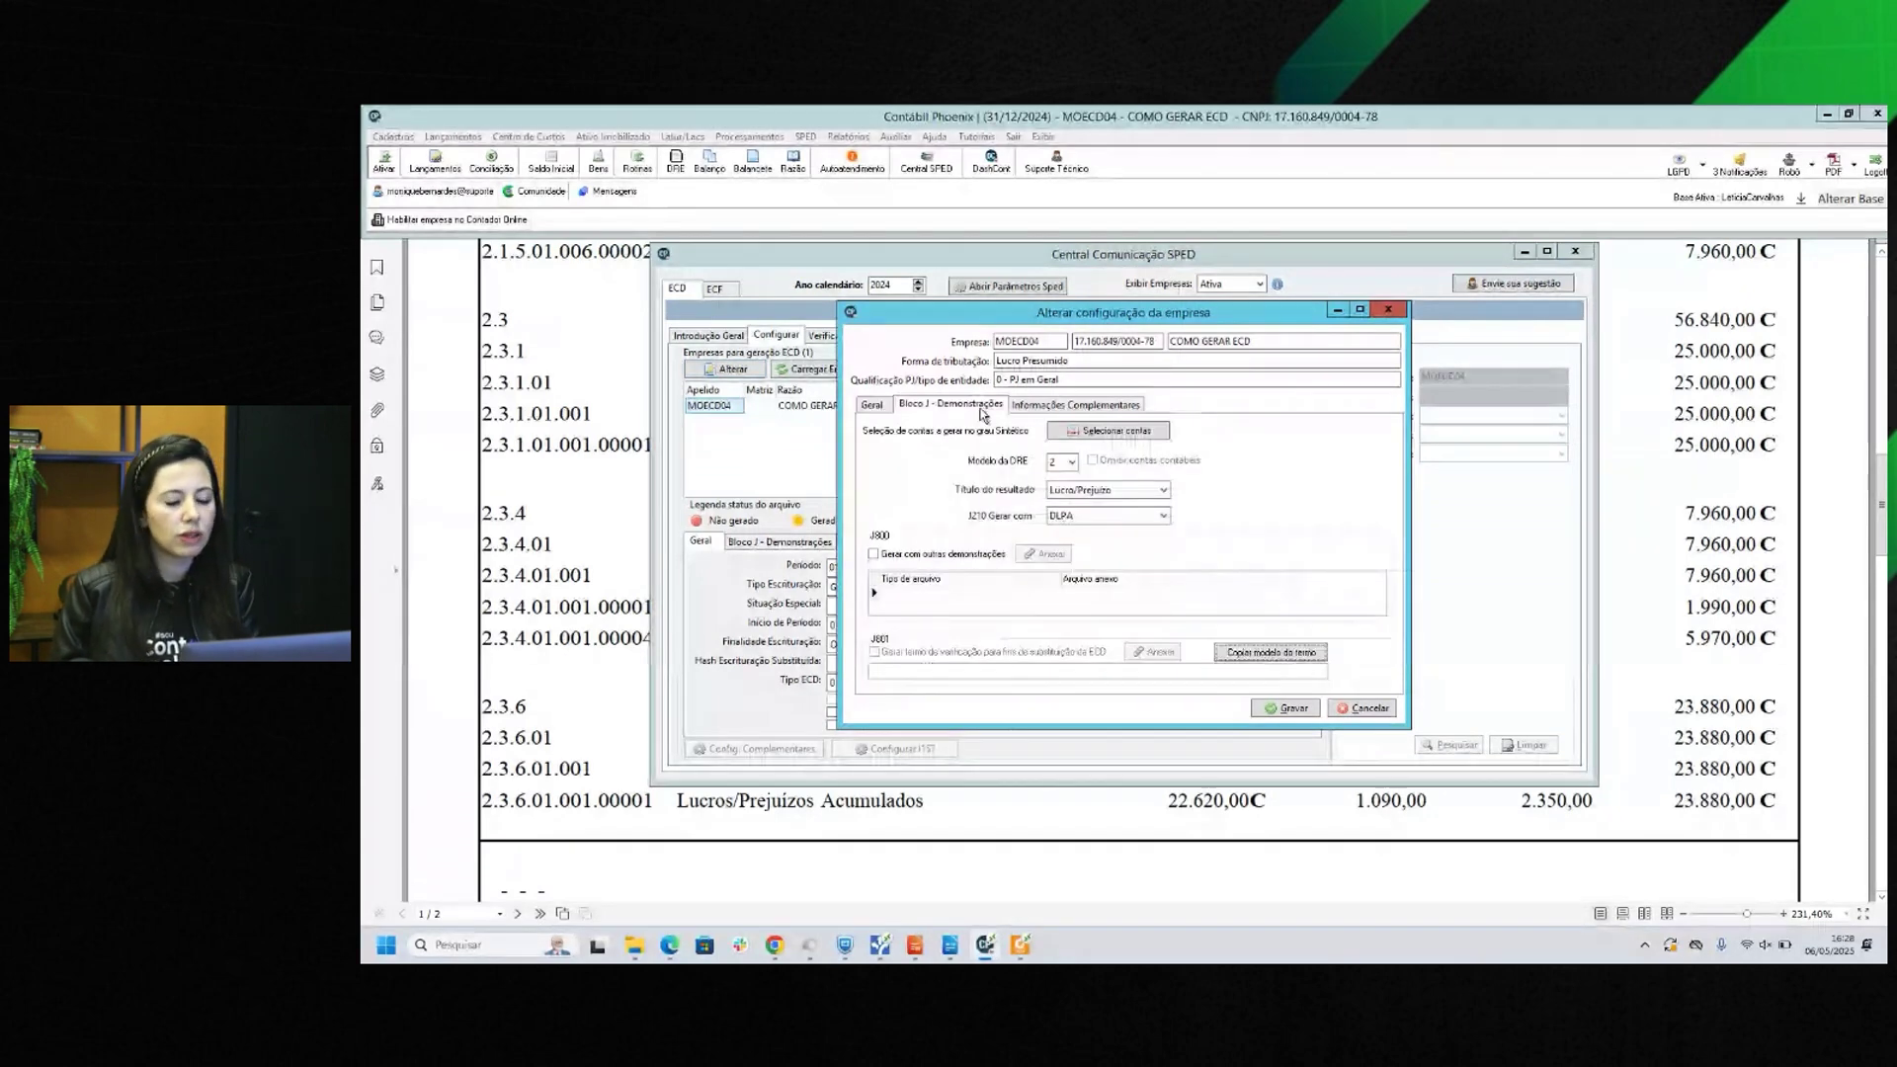
click(1057, 463)
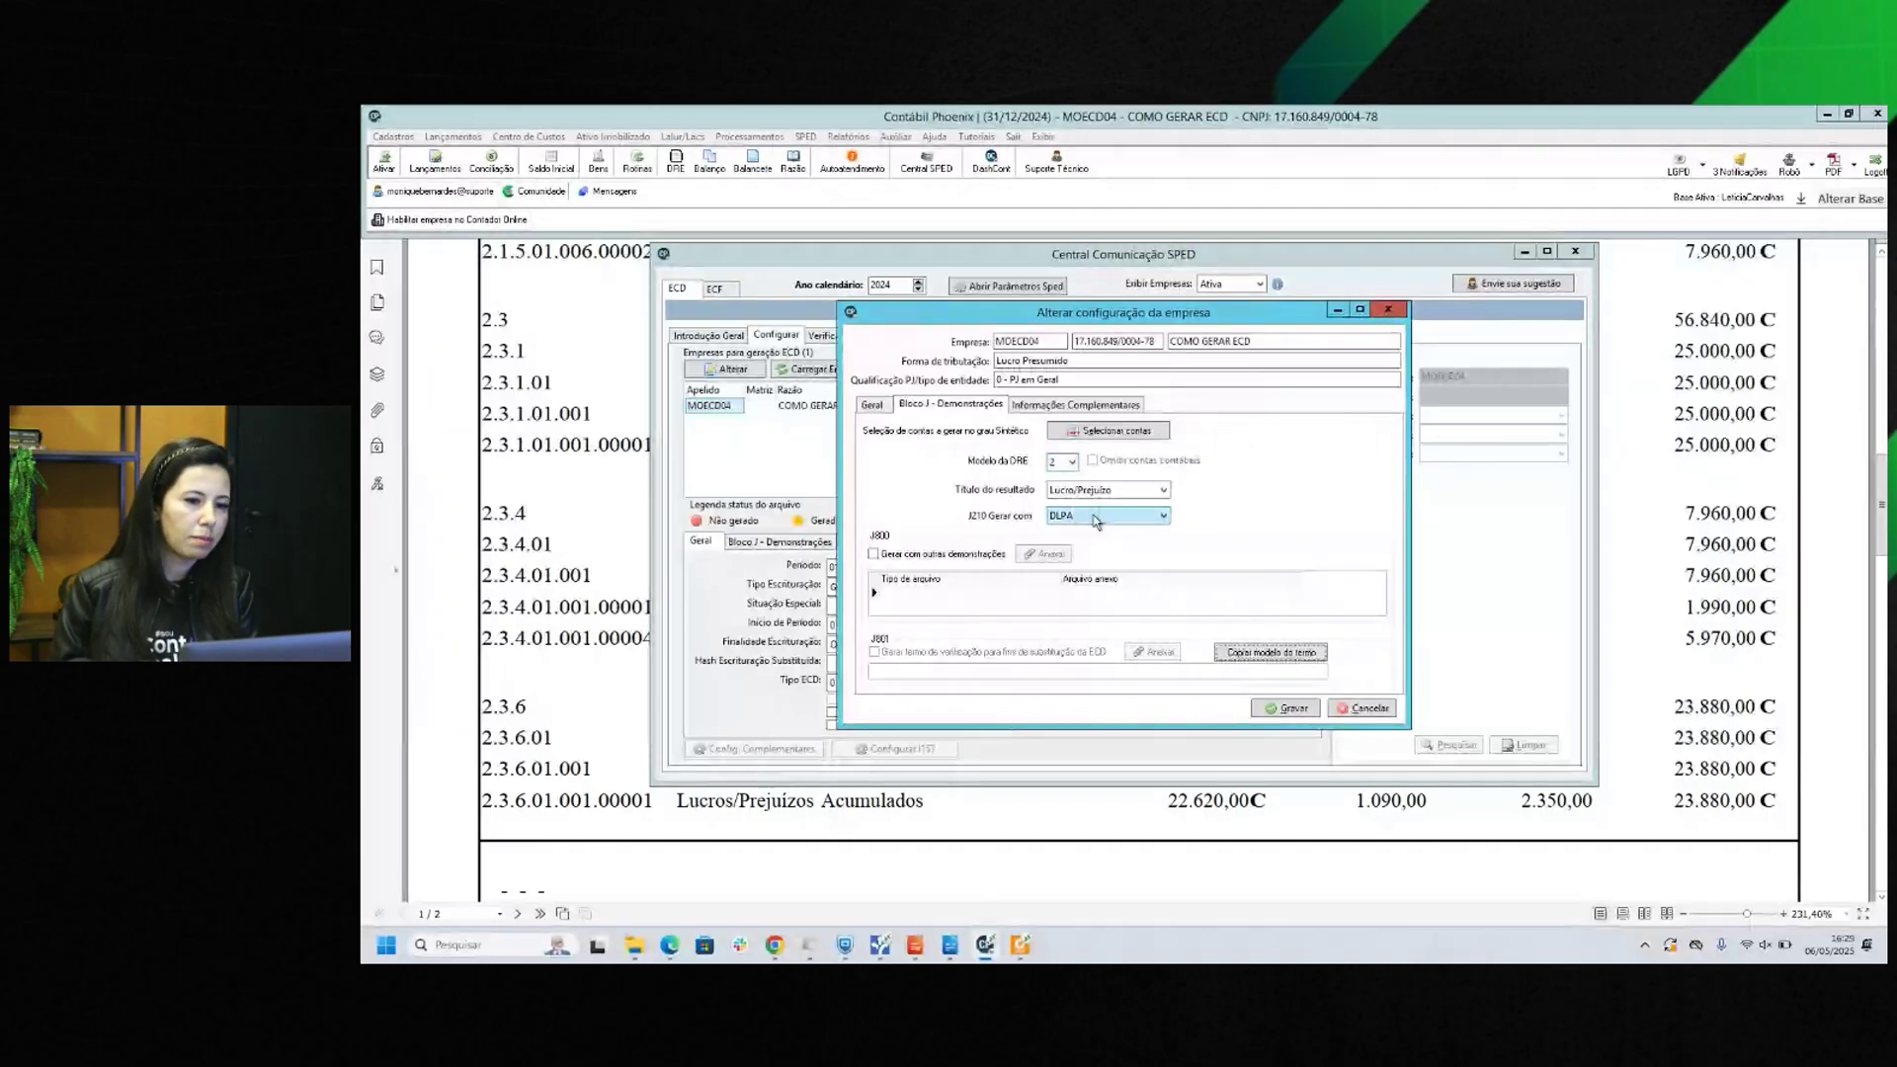
click(1300, 710)
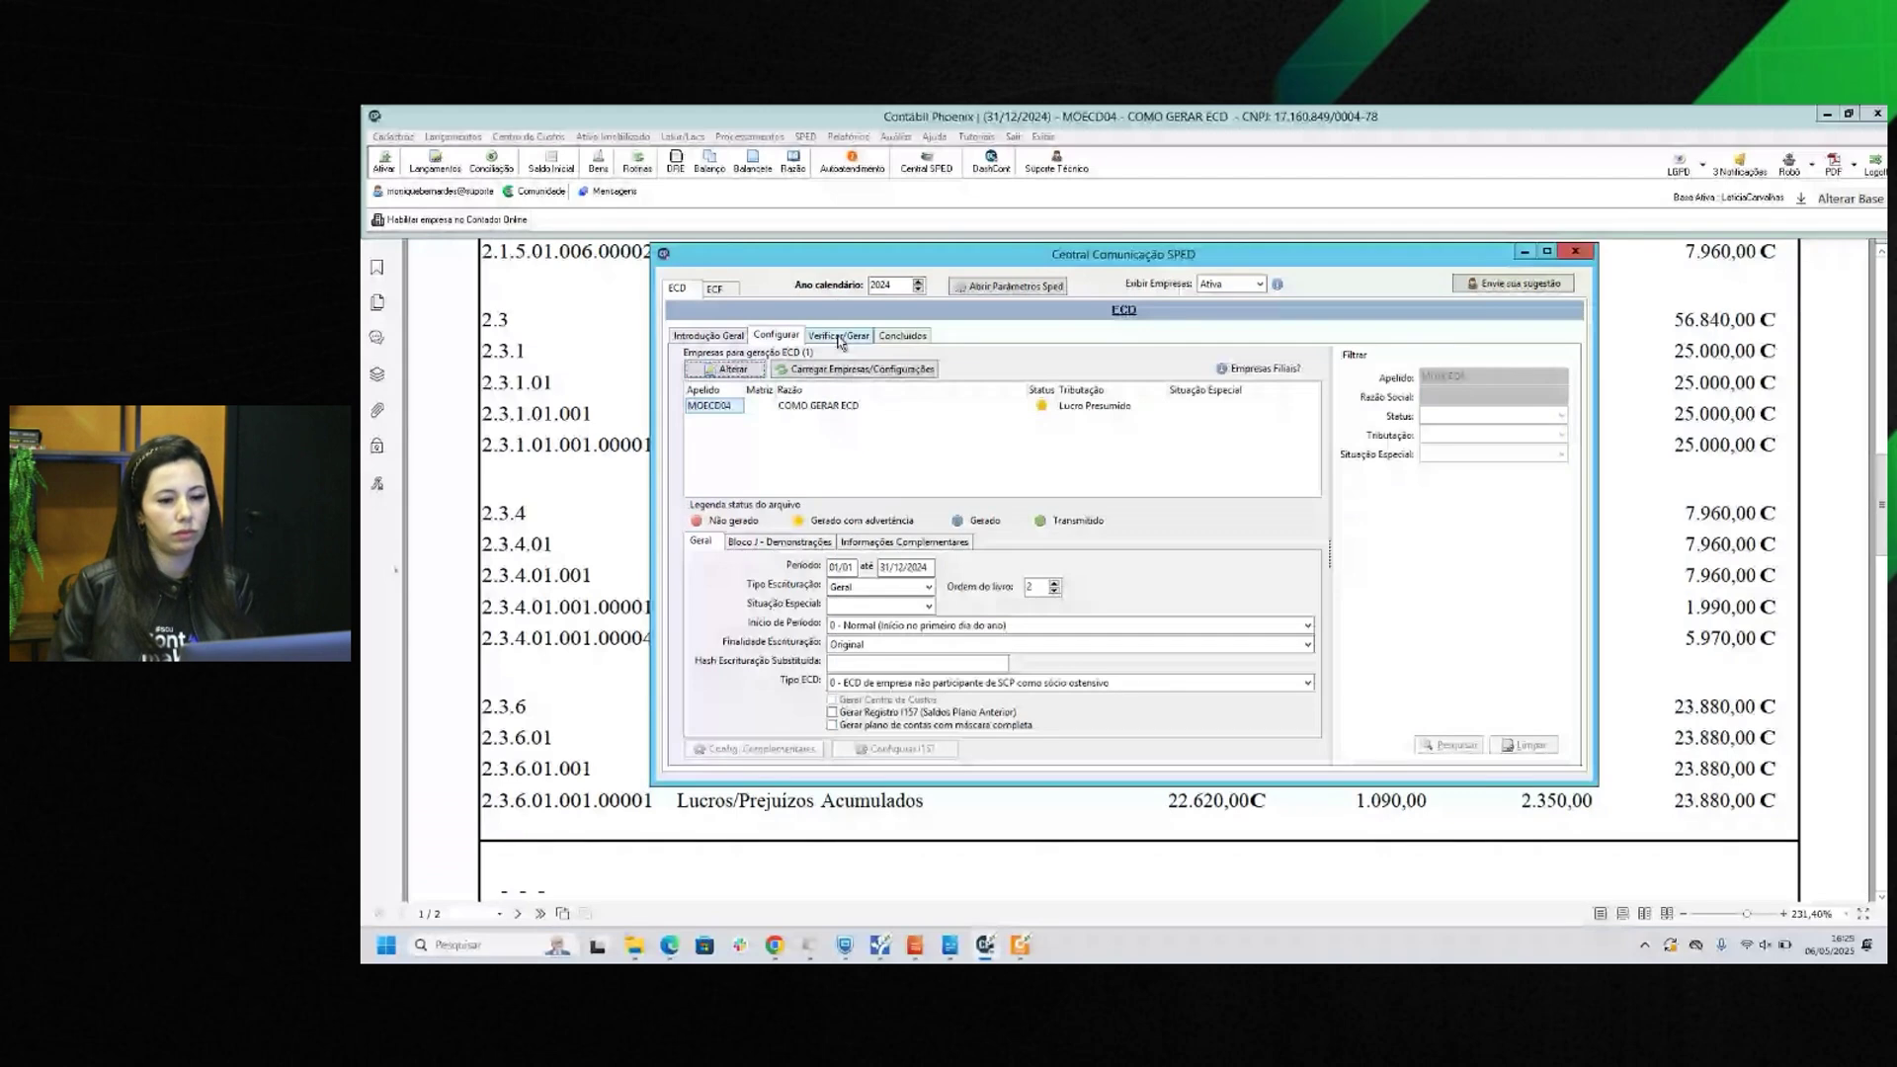
Verify and generate the 2024 ECD file for company MOECD04.
click(839, 337)
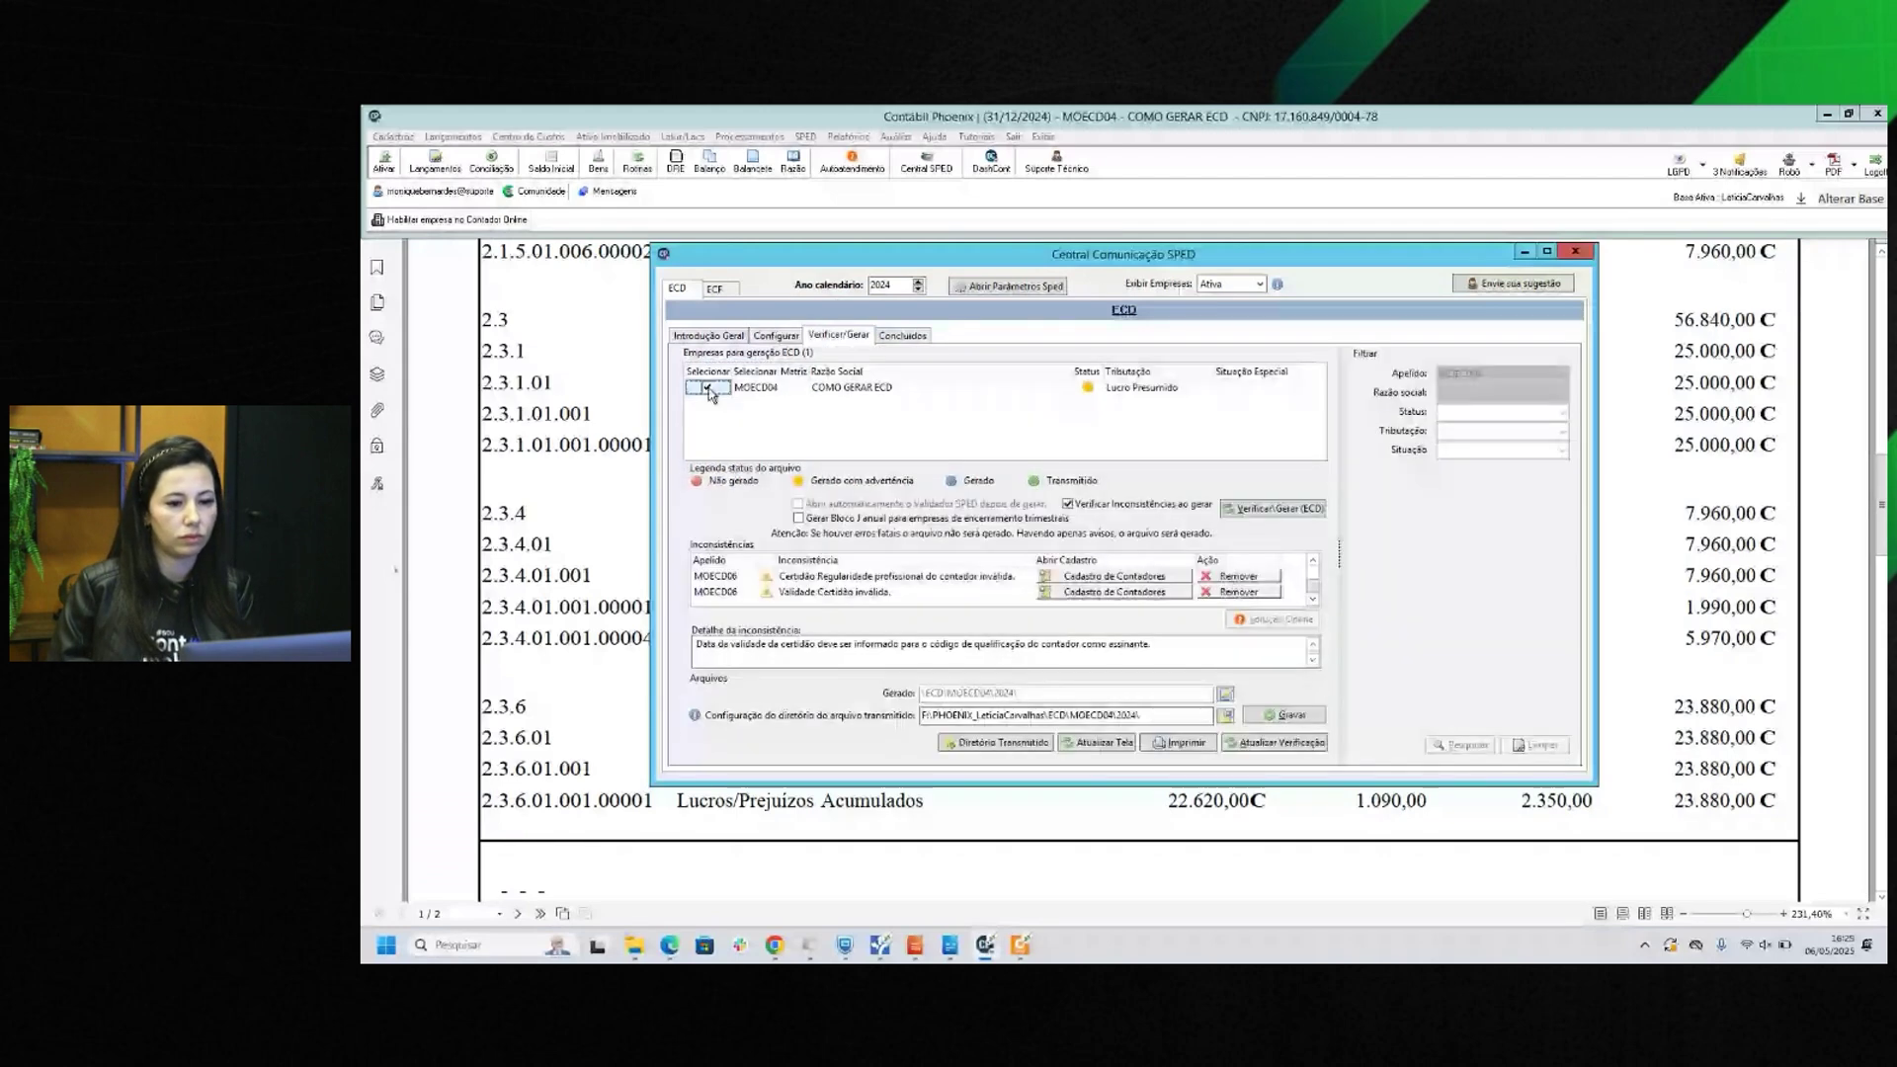
click(1274, 508)
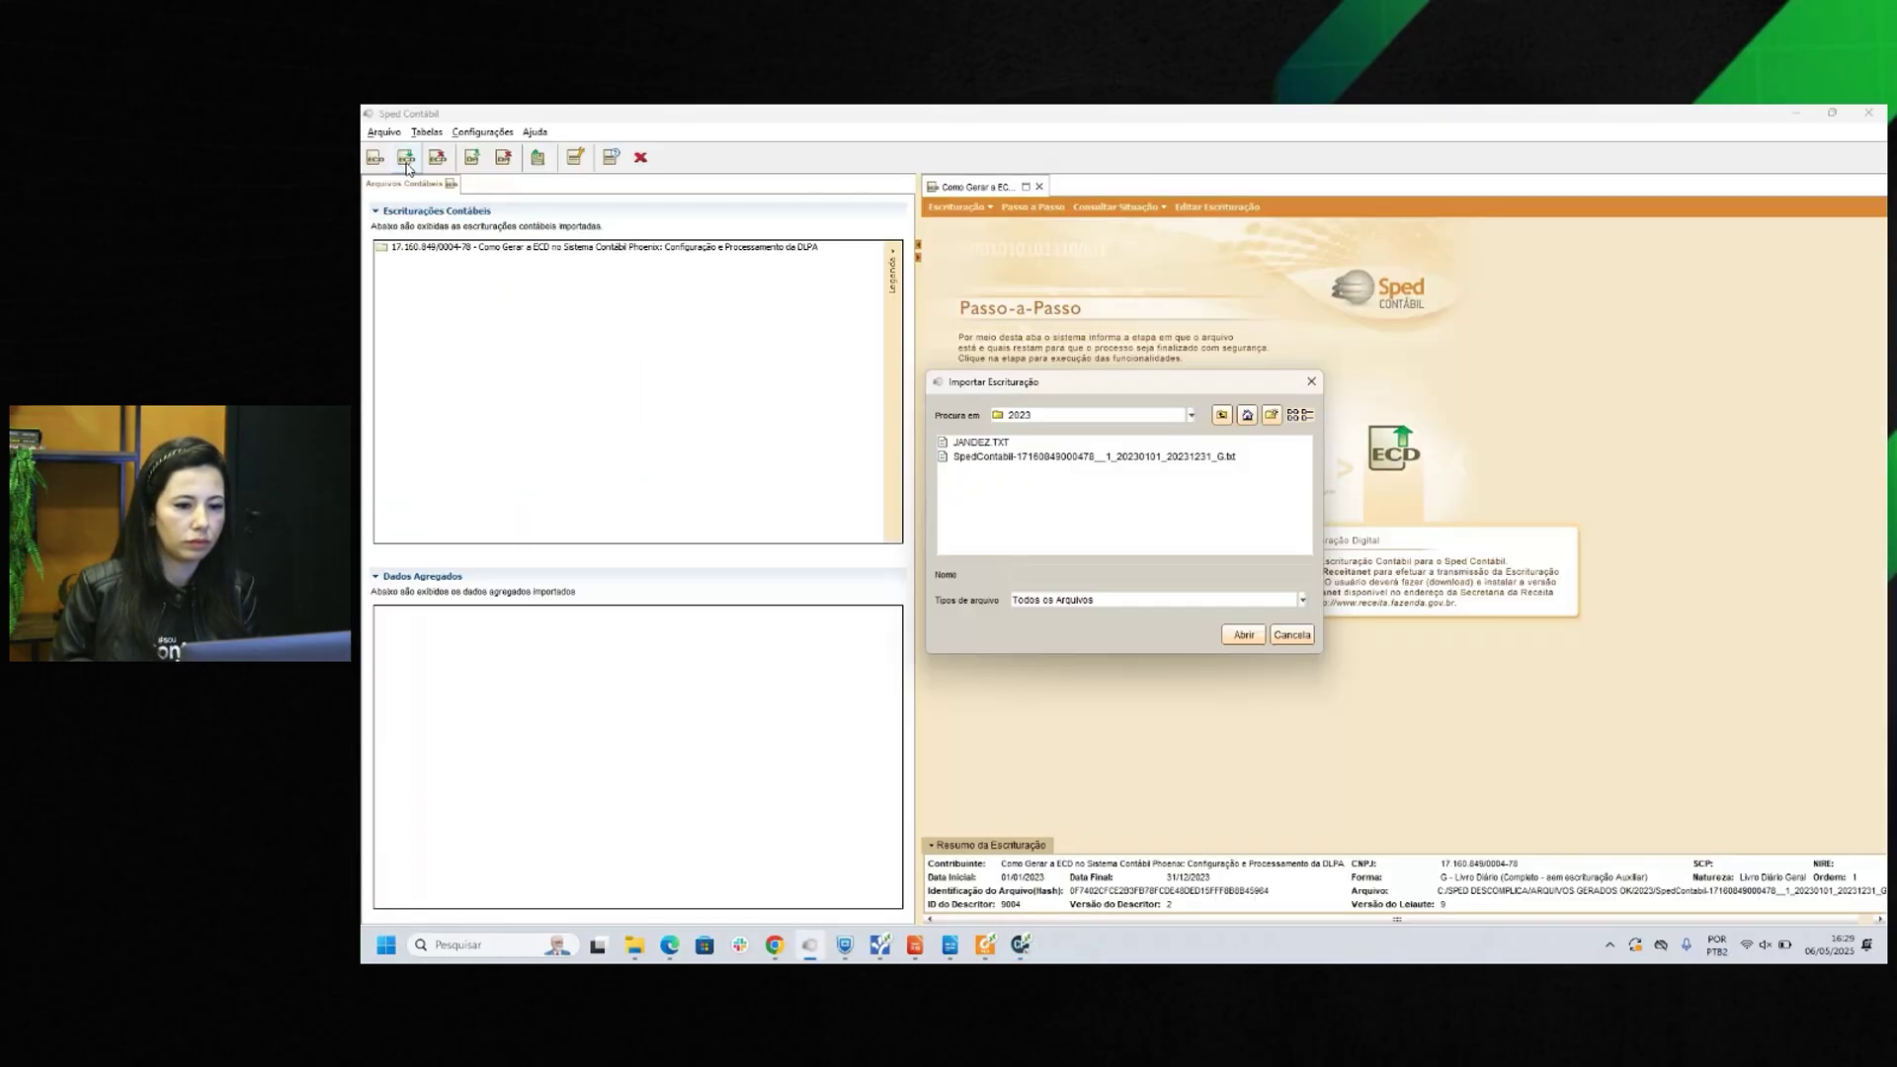
In Sped Contábil, import JANDEZ.TXT from the 2024 folder with its blocks and recover the previous ECD for 01/01/2023 to 31/12/2023.
click(1190, 415)
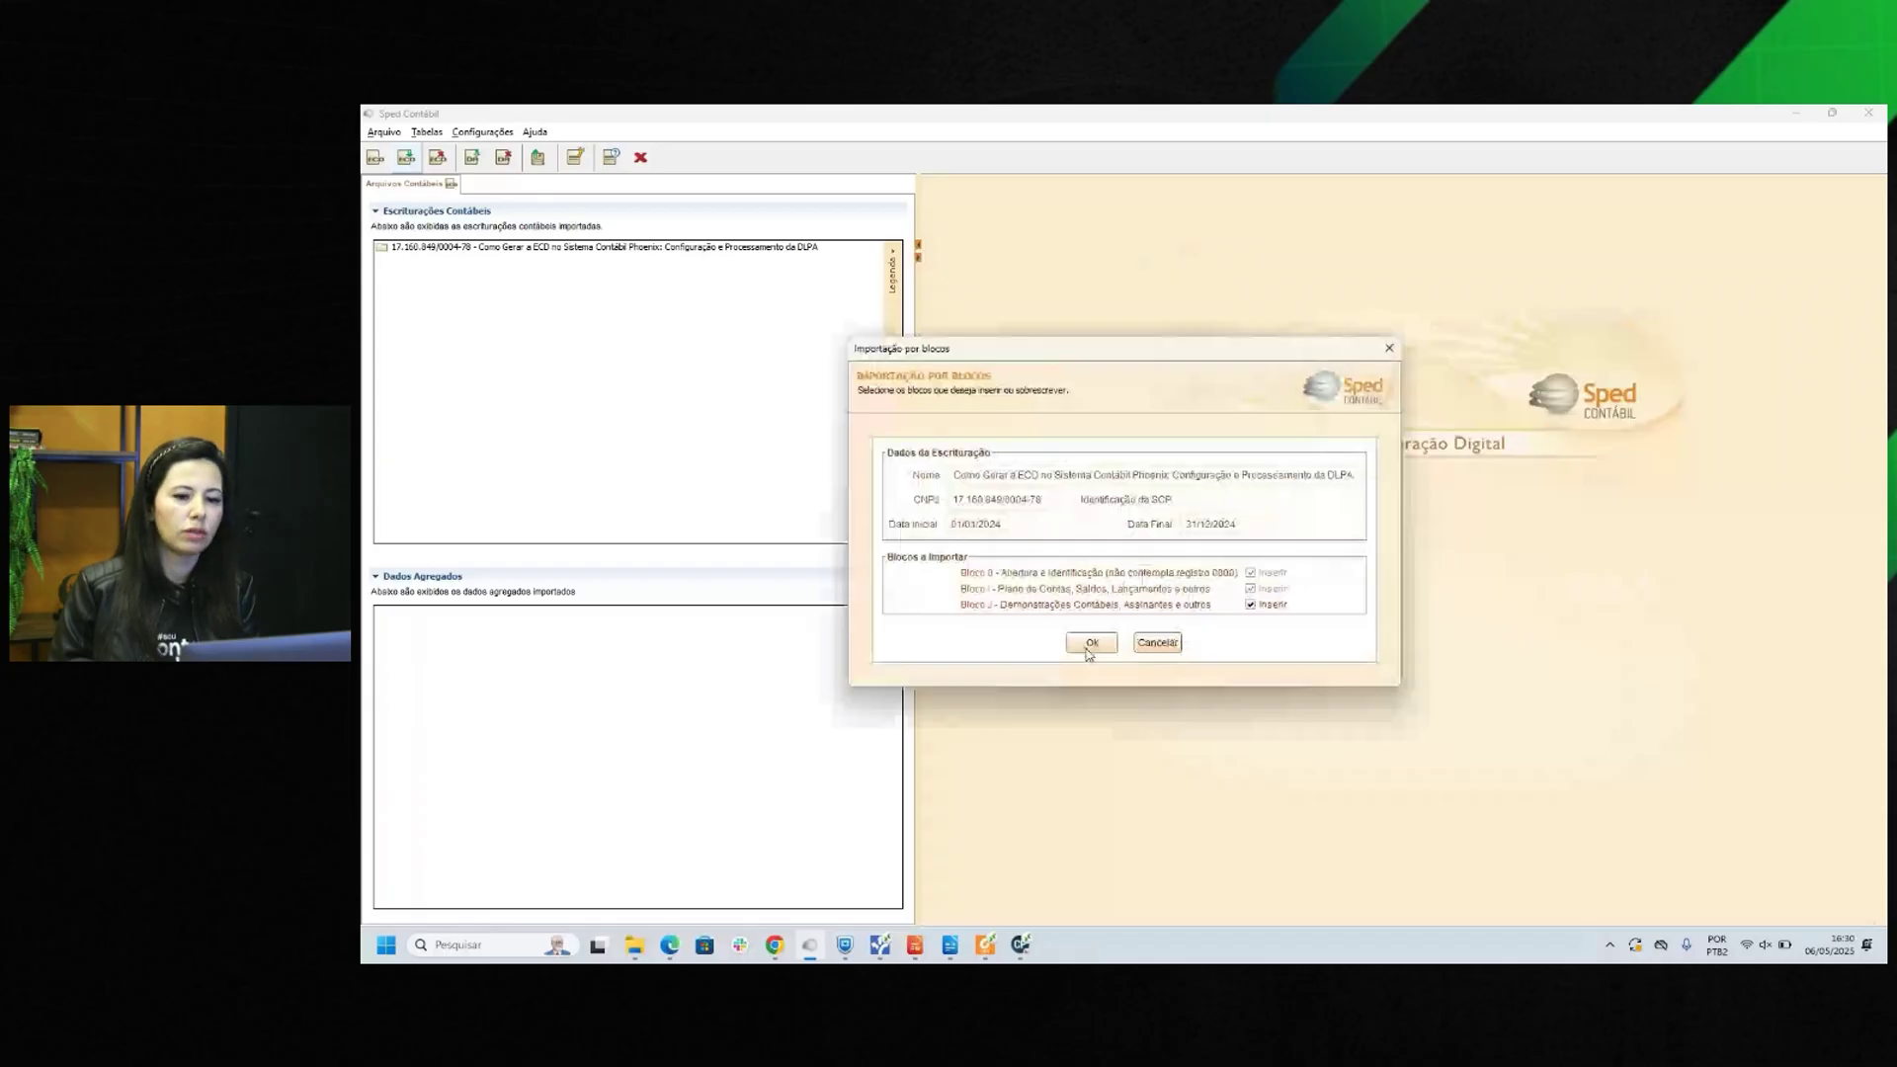
click(1091, 643)
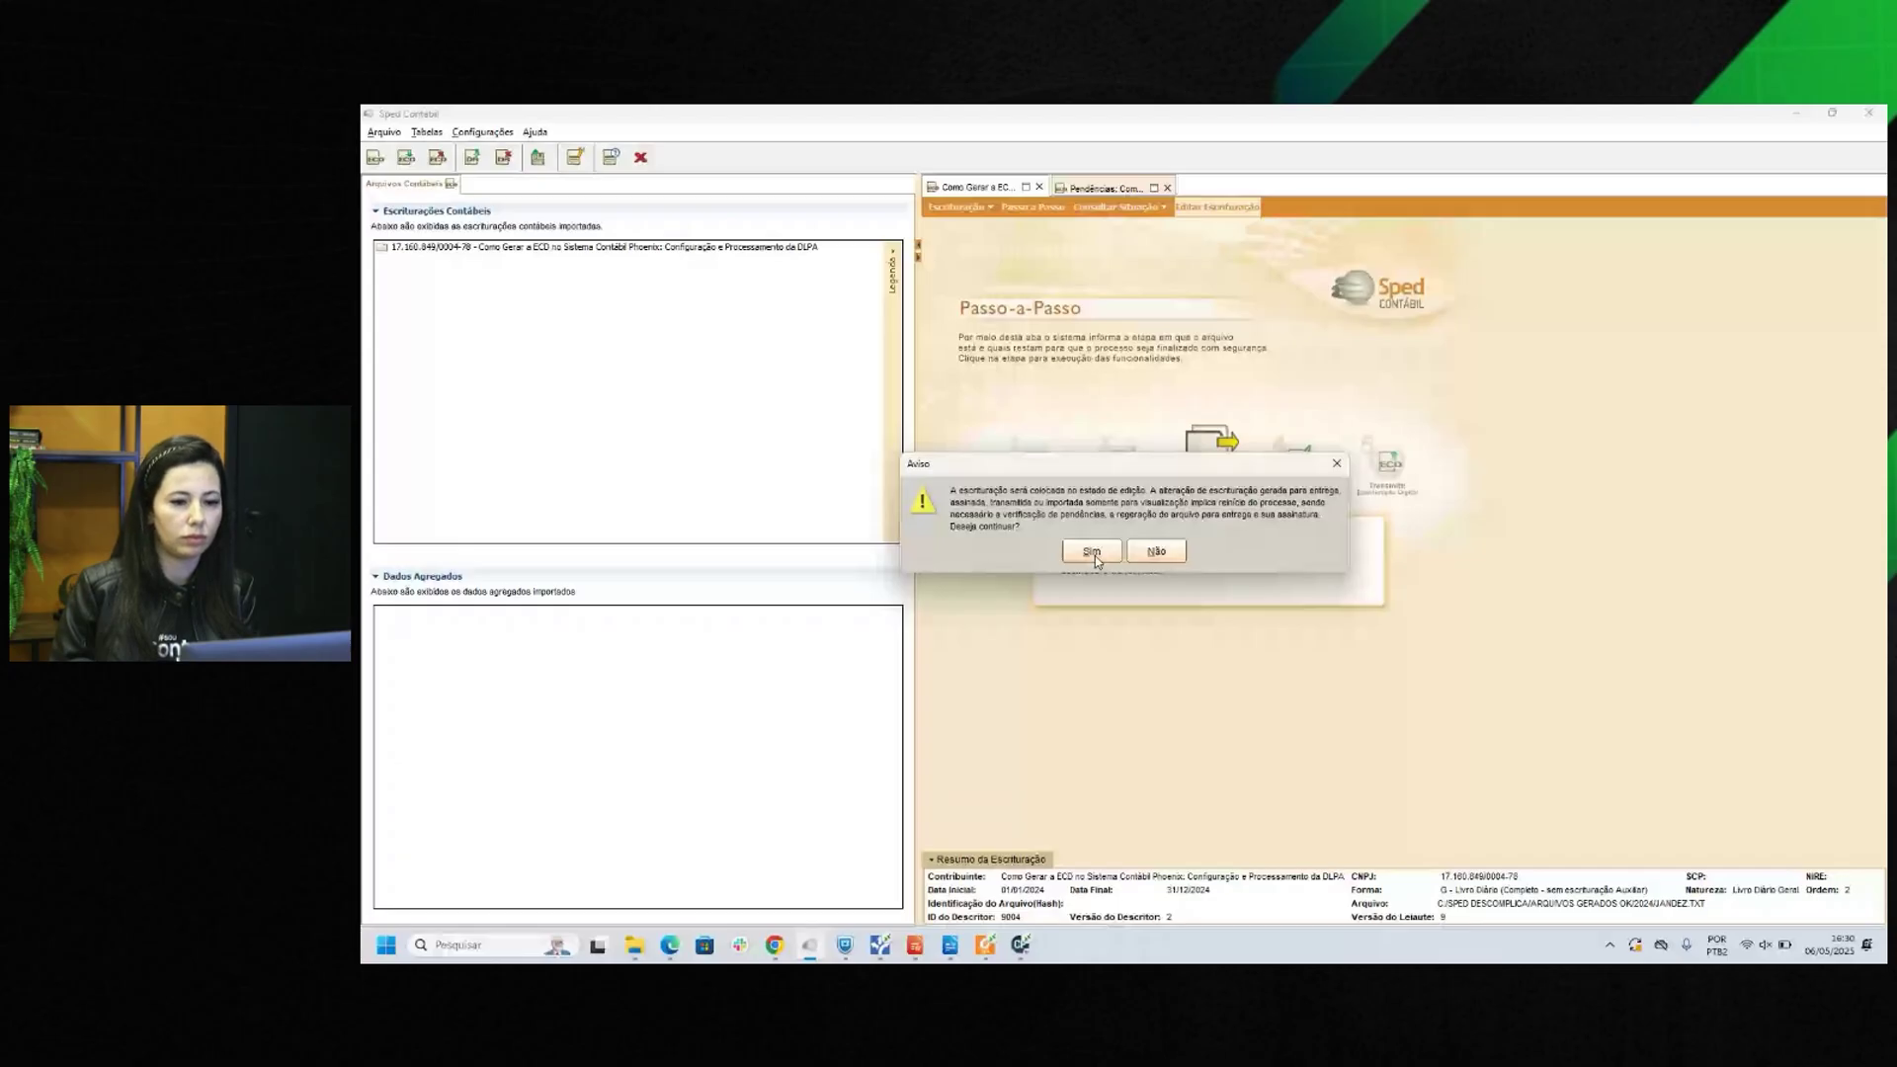
click(1092, 553)
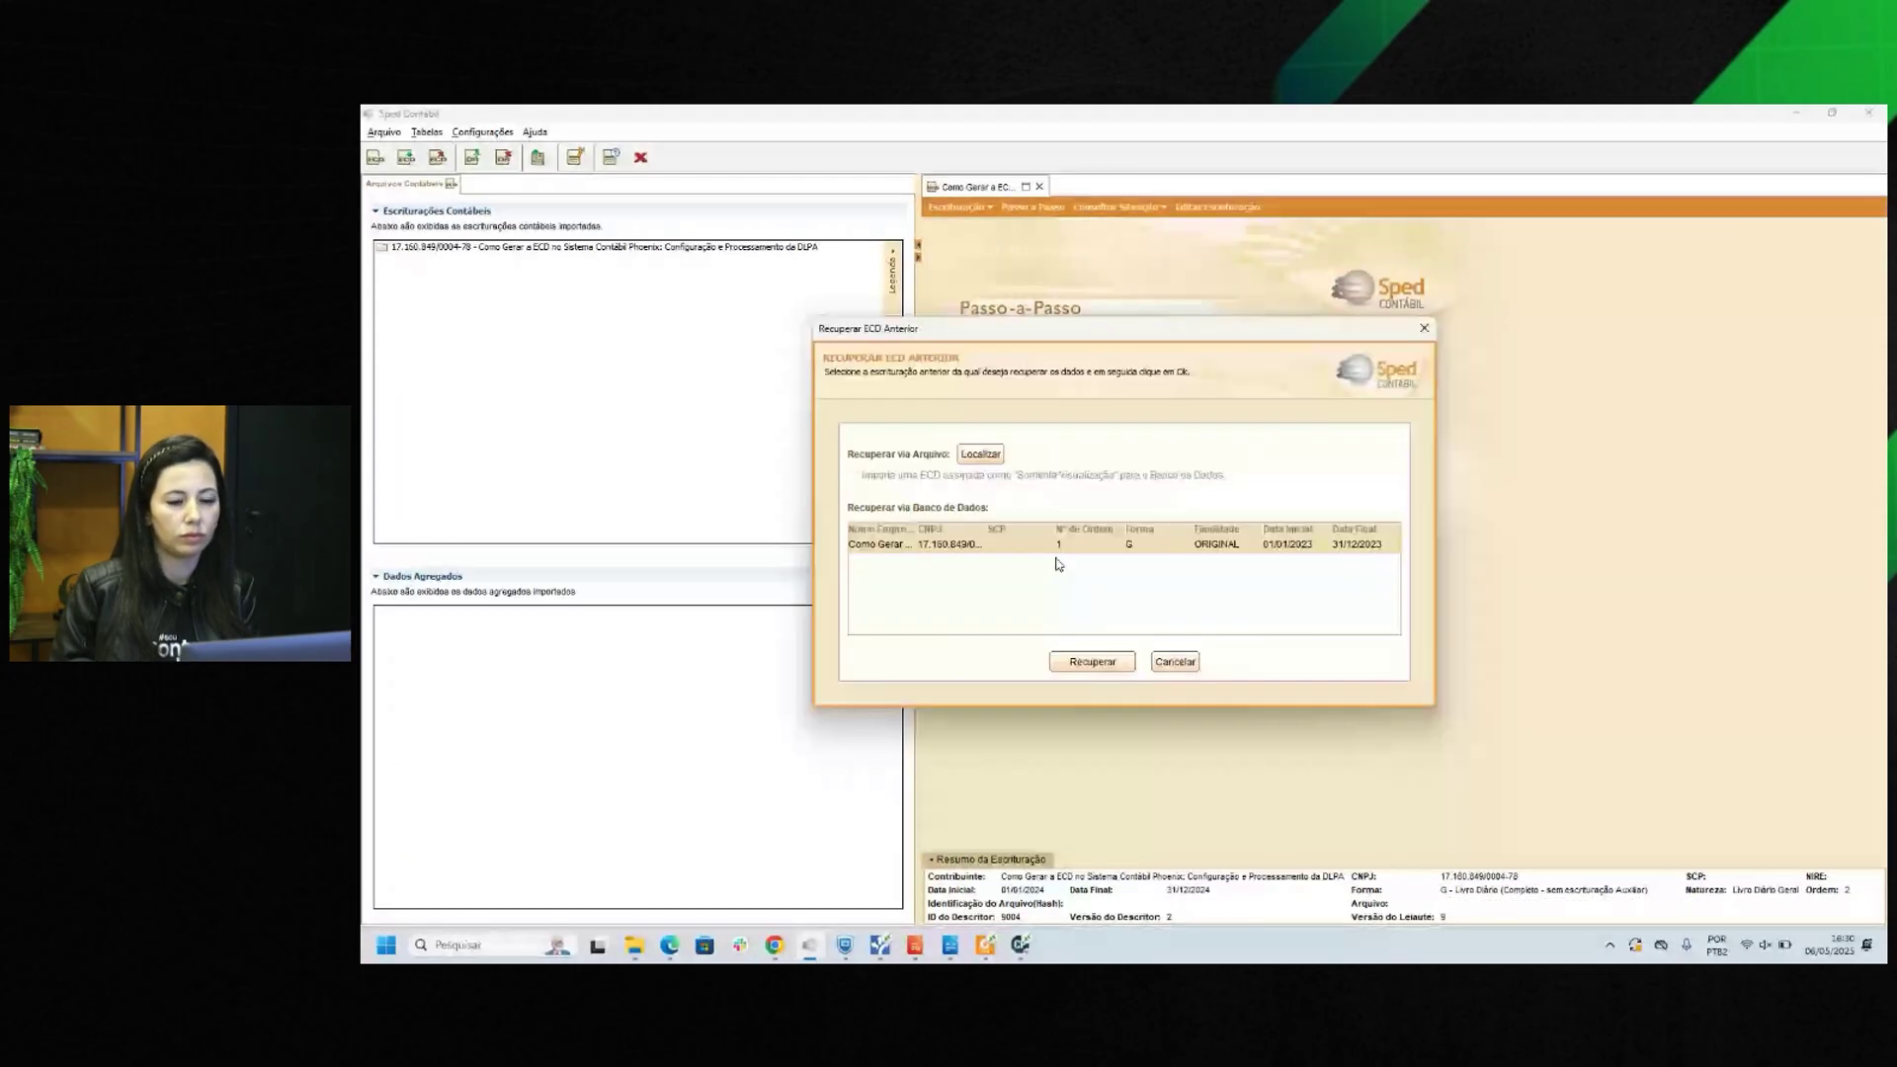
click(1100, 669)
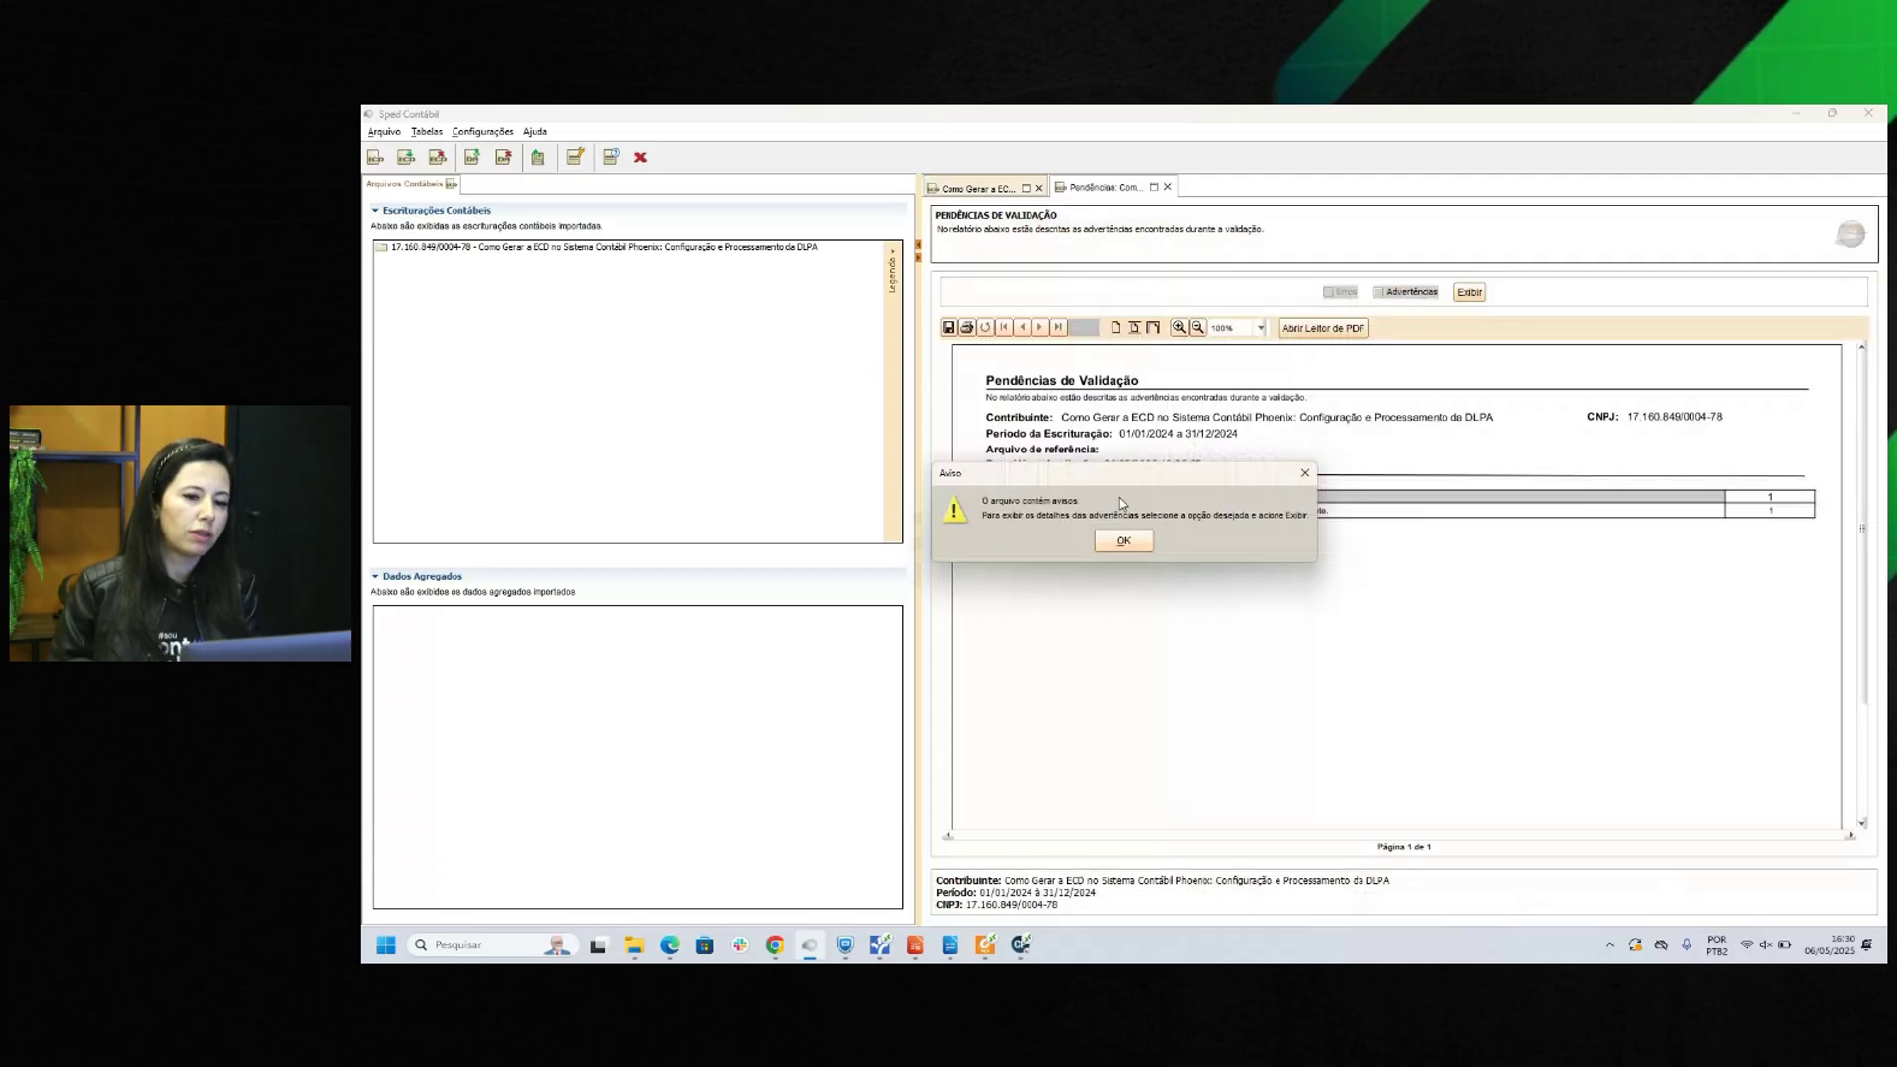
key(Return)
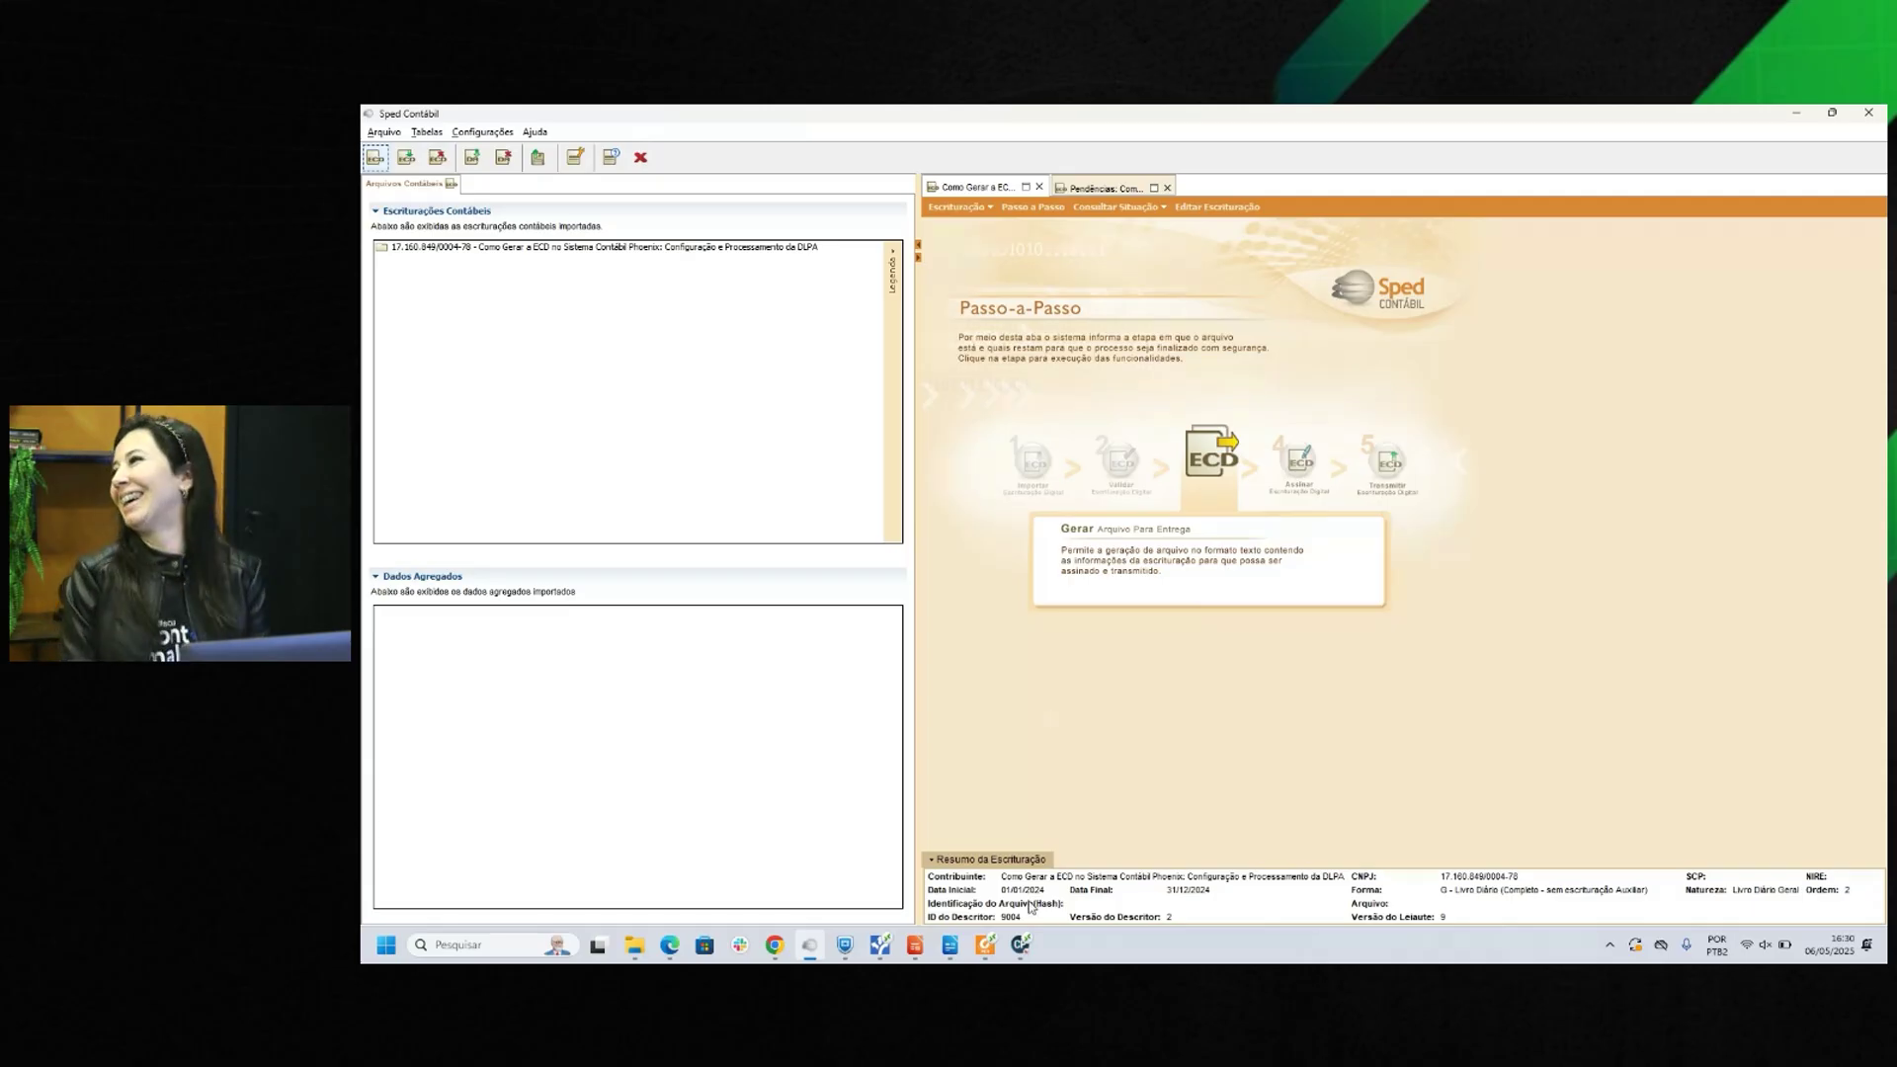
key(alt+Tab)
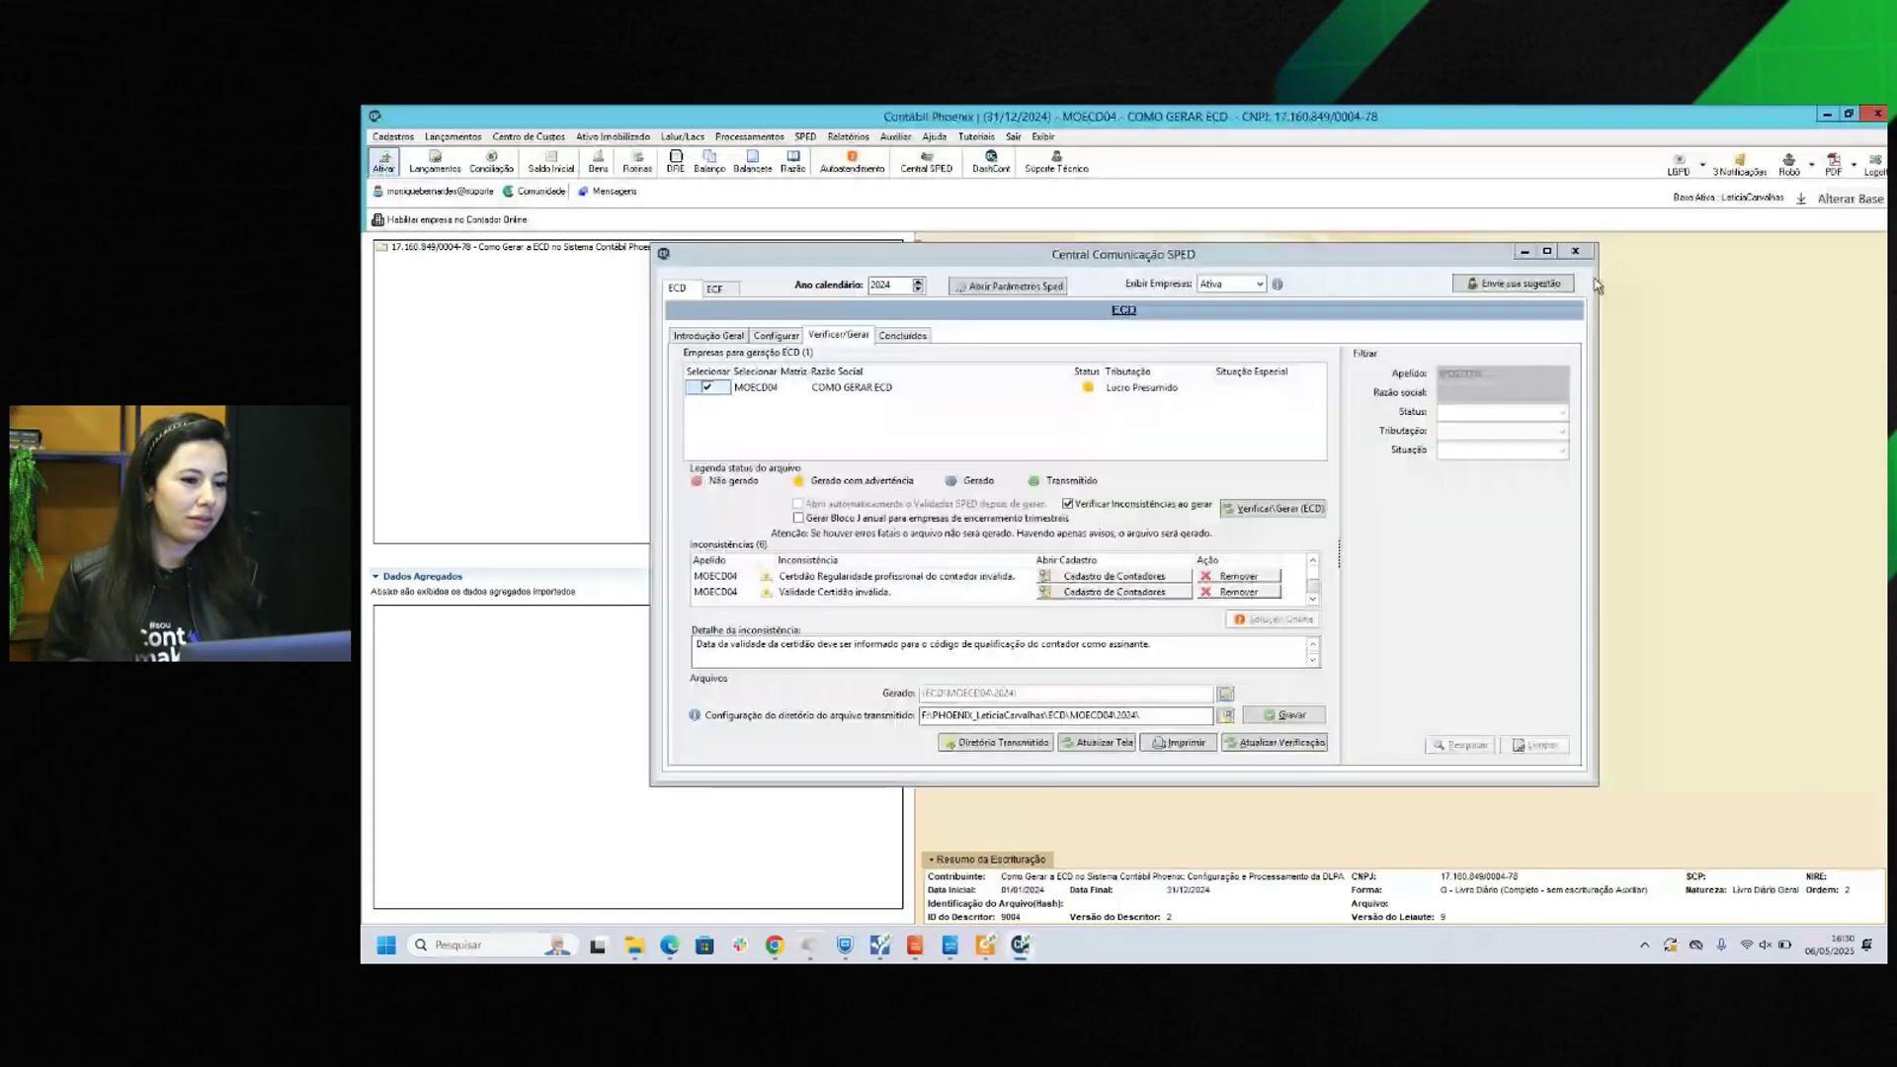
key(alt+Tab)
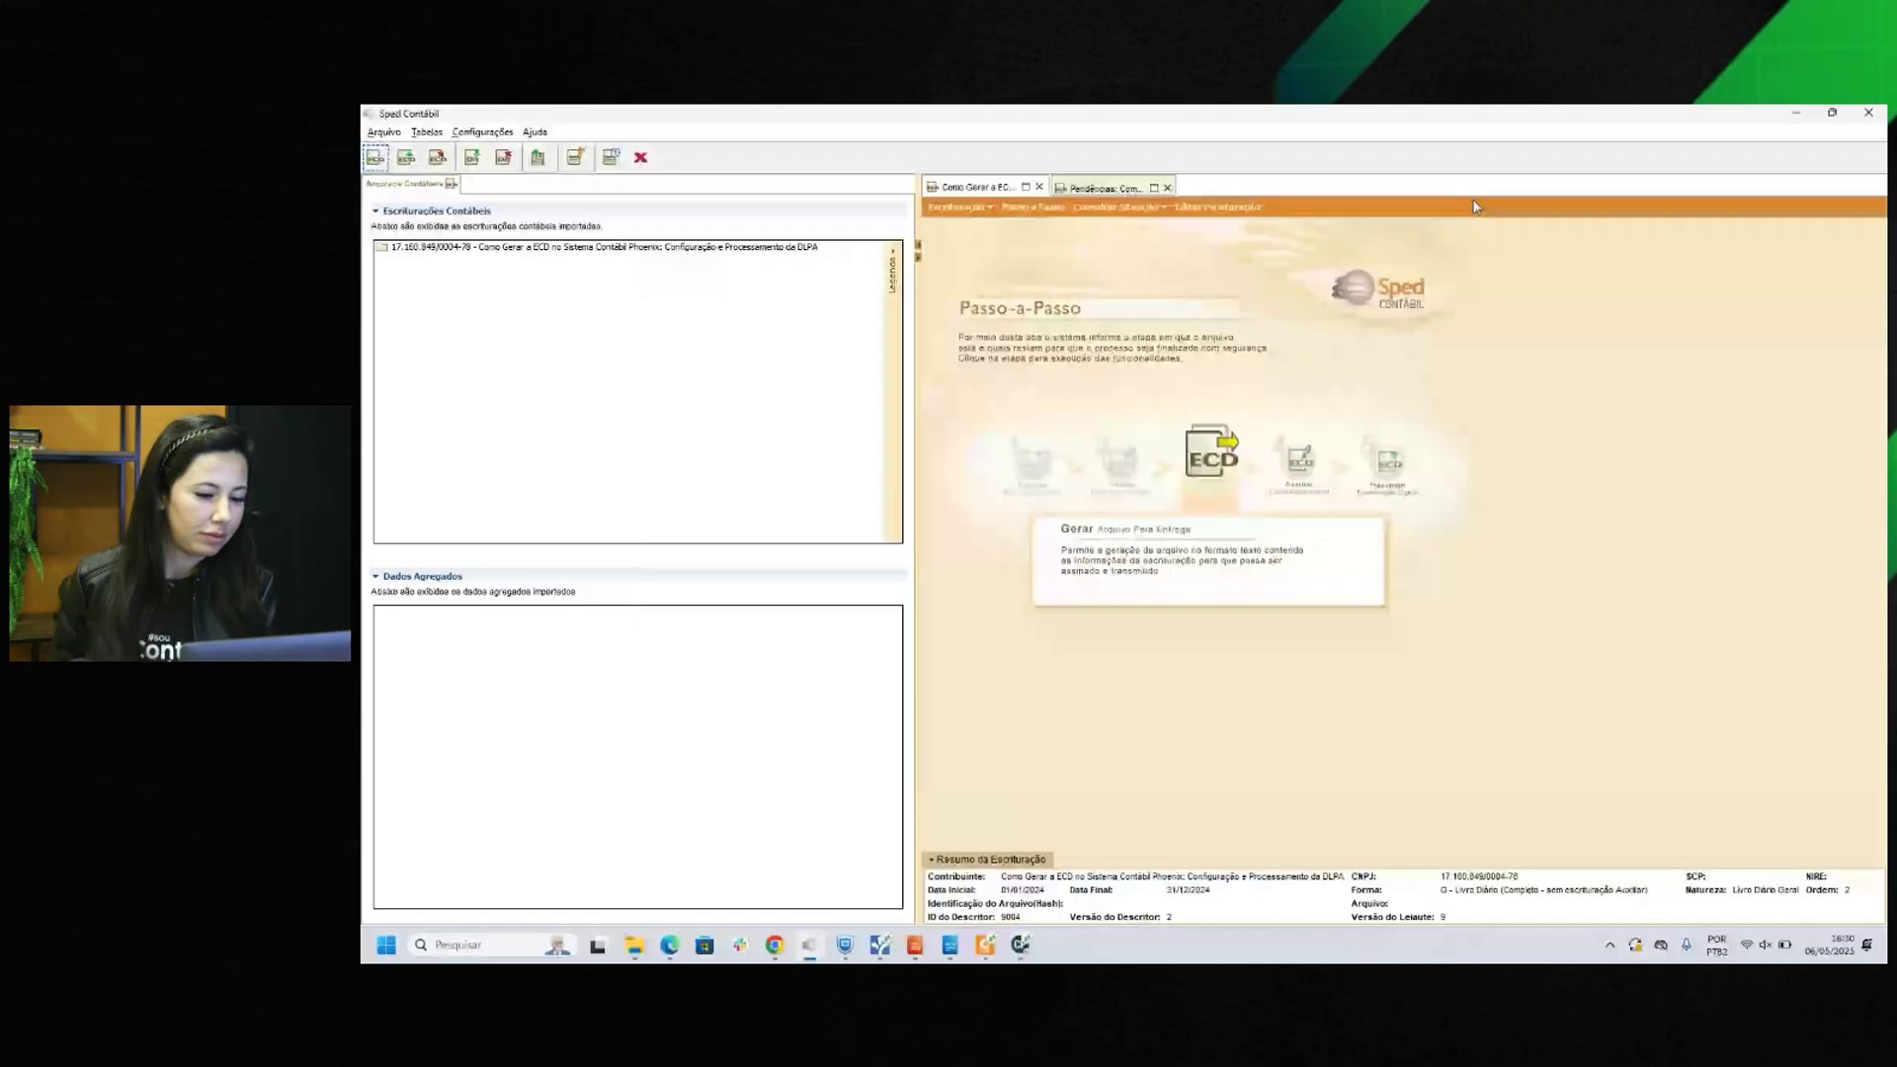